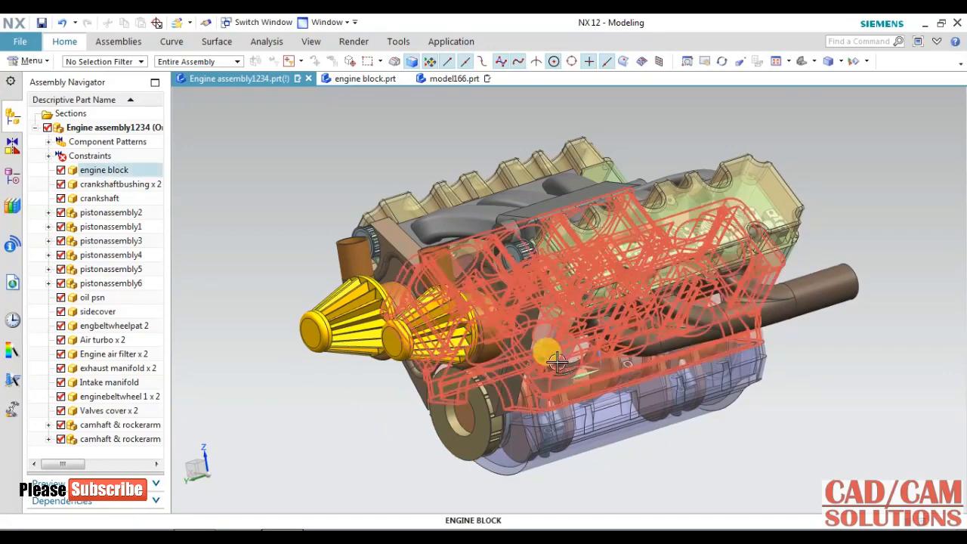
- Examine the engine block in Engine assembly1234.prt and on its own in engine block.prt from several sides
left_click(555, 362)
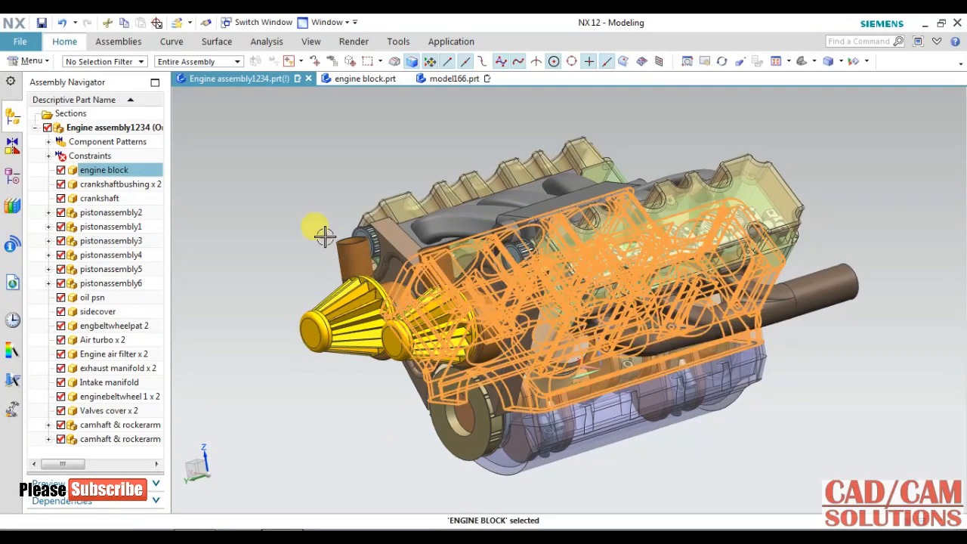
key("Escape")
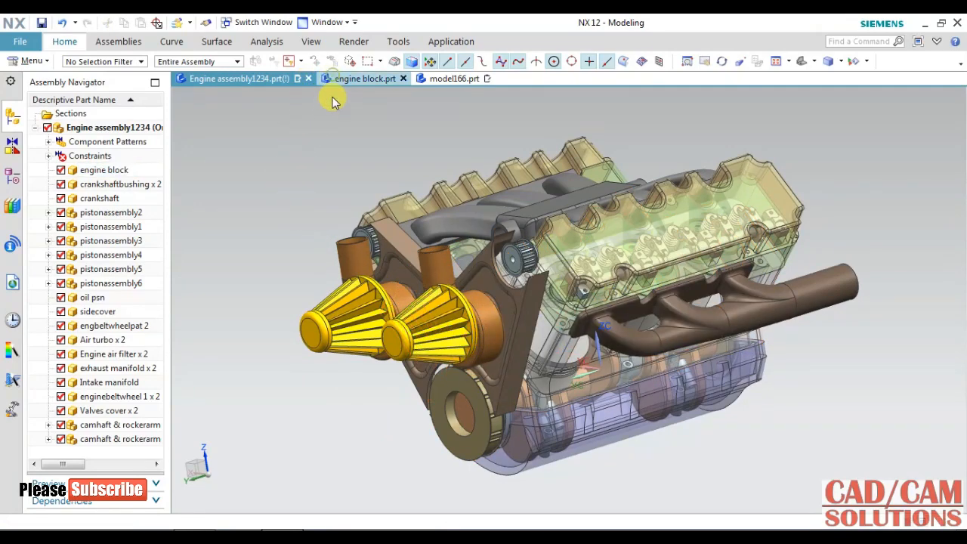
left_click(334, 81)
middle_click_drag(263, 269, 393, 249)
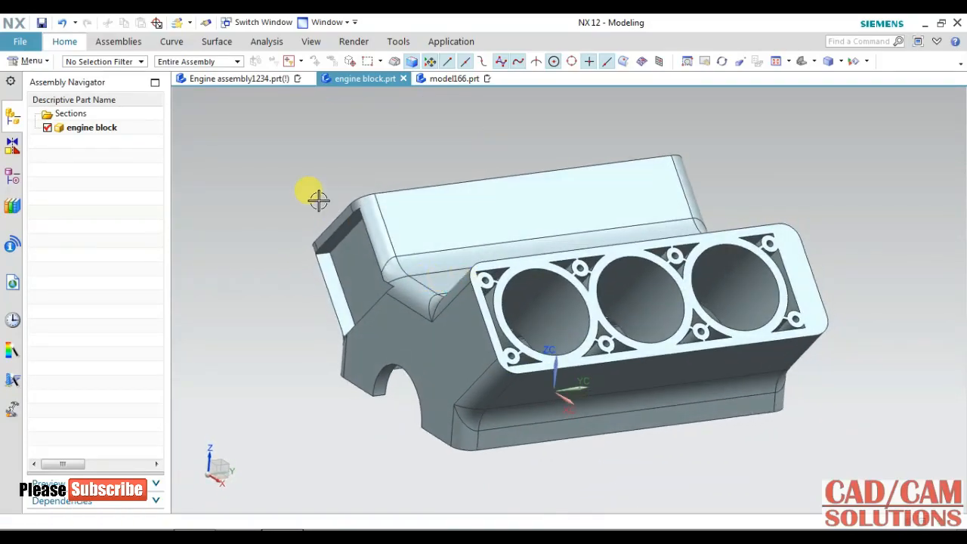
left_click(255, 79)
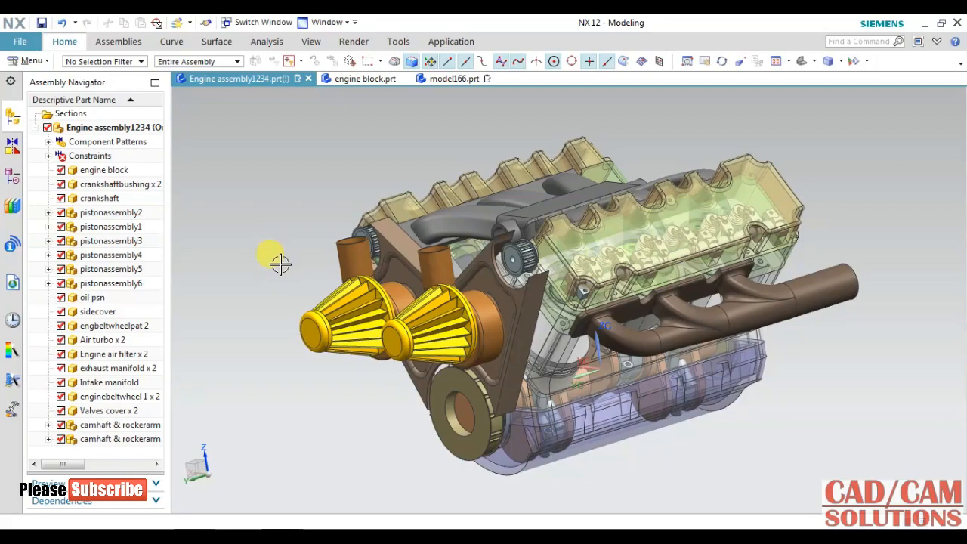
middle_click_drag(290, 360, 203, 380)
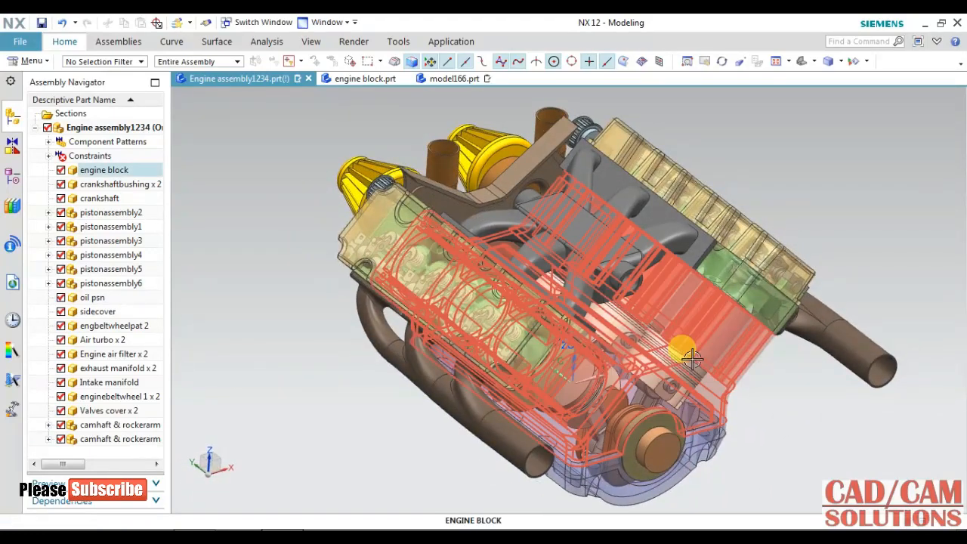
left_click(378, 81)
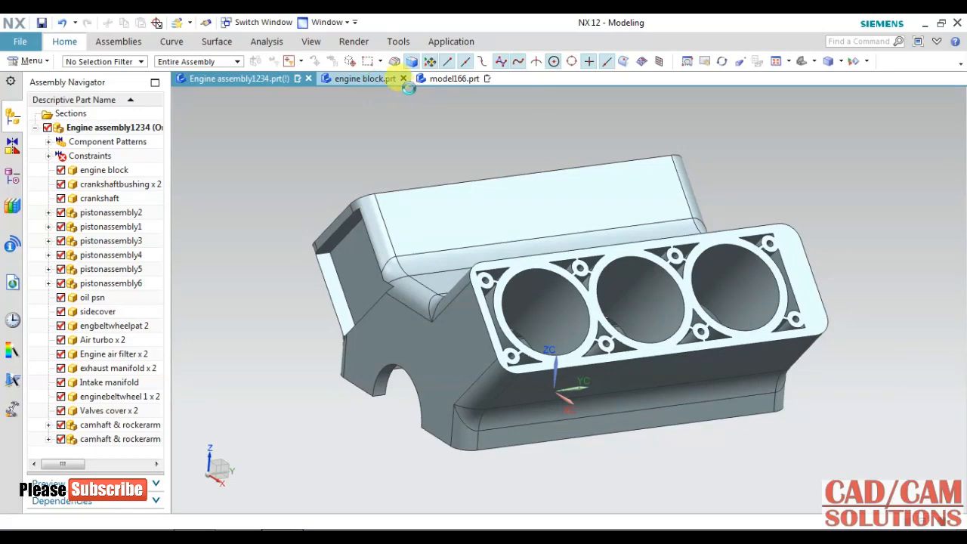
- In model166.prt, create a sketch on the XZ datum plane with its normal reversed and the X axis as horizontal reference
left_click(445, 79)
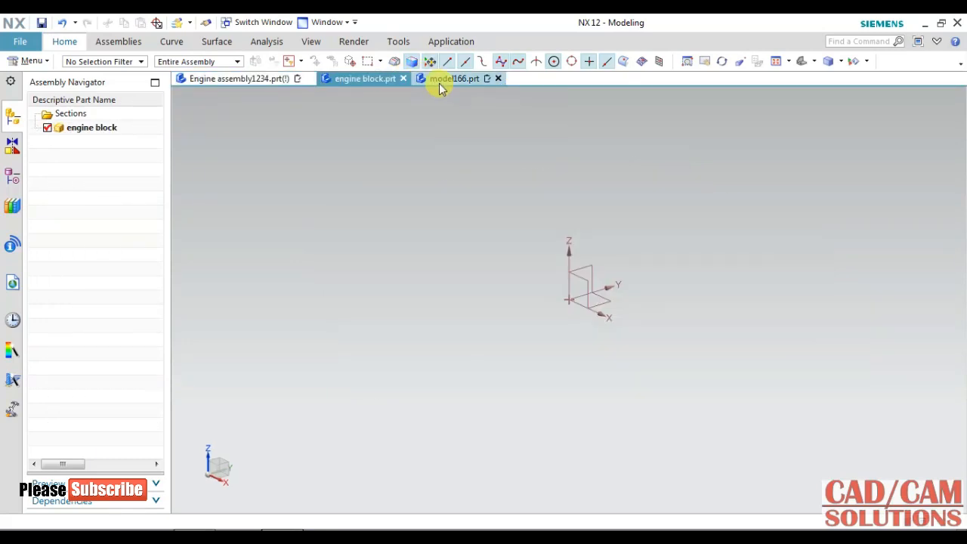
left_click(939, 43)
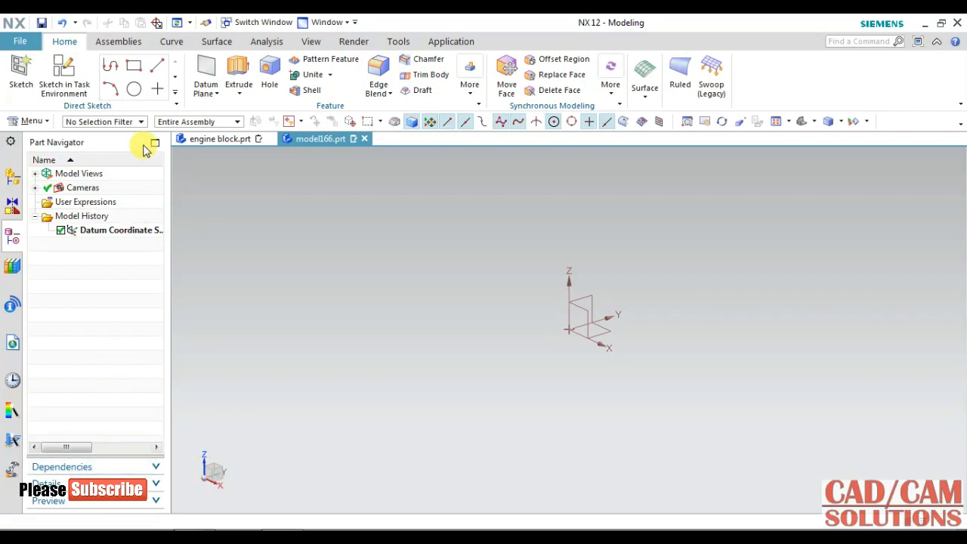
left_click(64, 75)
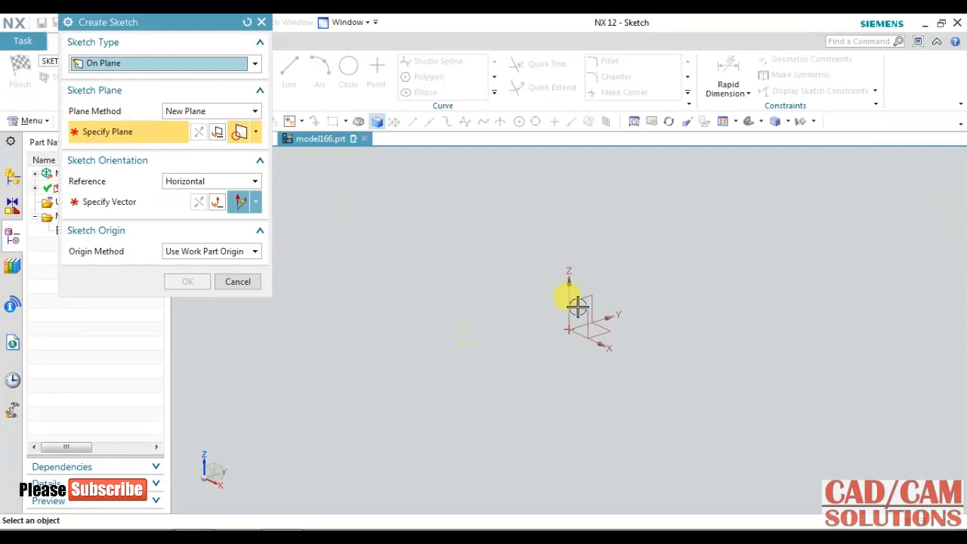
left_click(575, 302)
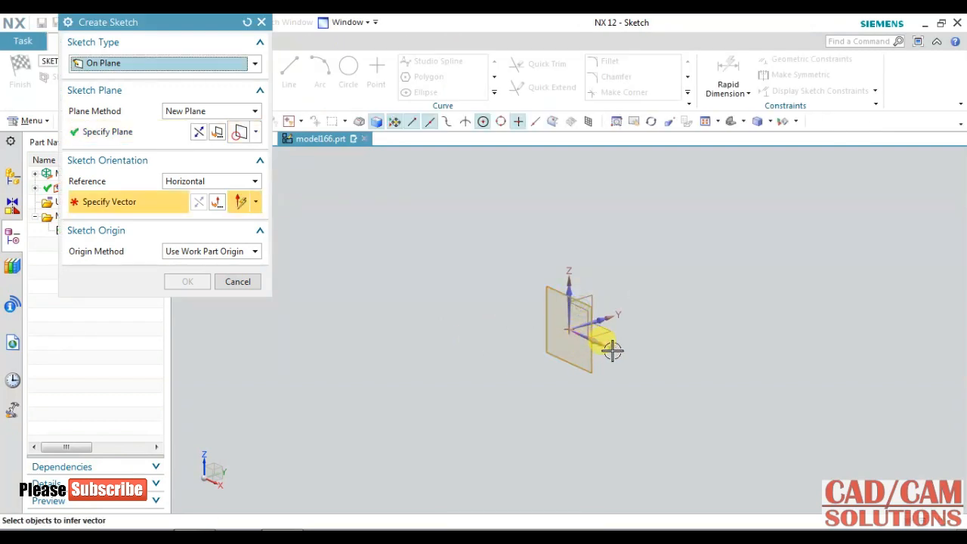
left_click(613, 350)
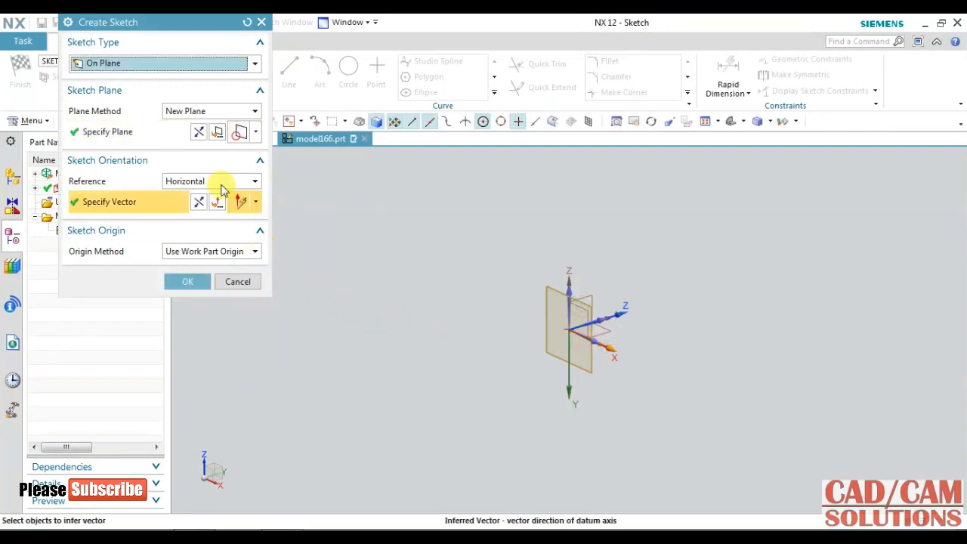
left_click(202, 133)
left_click(187, 281)
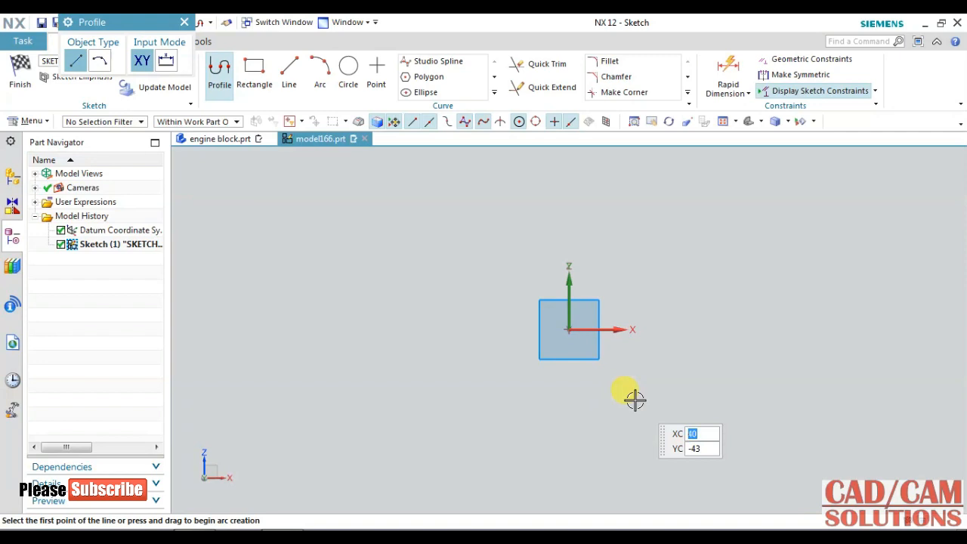
- Start a profile at the origin with a line about 165 mm along X, a vertical line about 29 mm and a 200 mm line at 39°
left_click(568, 329)
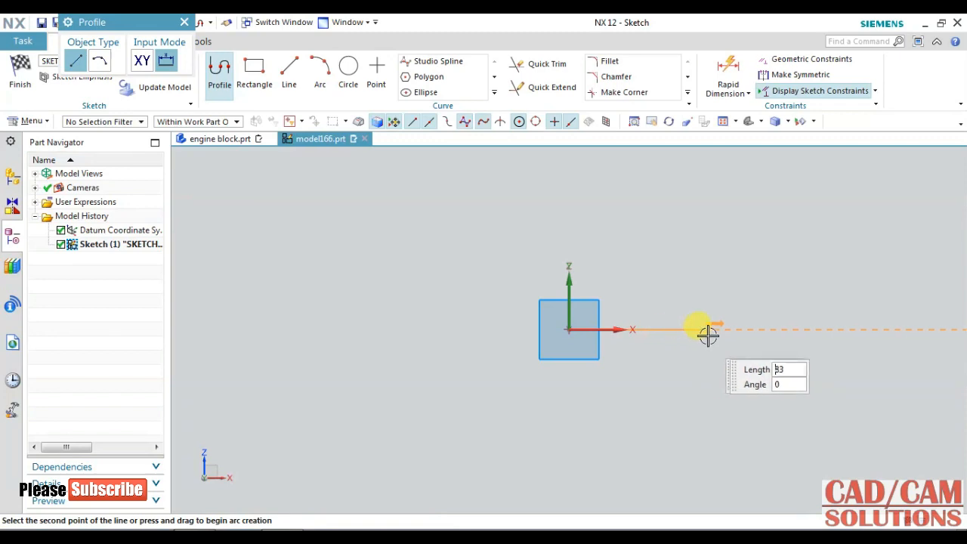
left_click(840, 325)
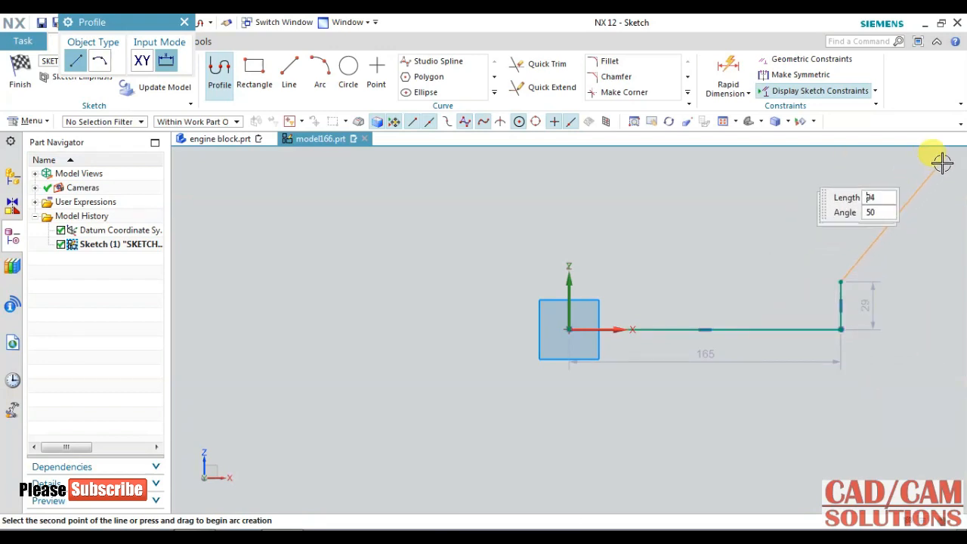
scroll(882, 188, "down", 2)
left_click(652, 121)
mouse_move(658, 273)
left_mouse_down()
mouse_move(626, 272)
mouse_move(461, 378)
mouse_move(429, 430)
left_mouse_up()
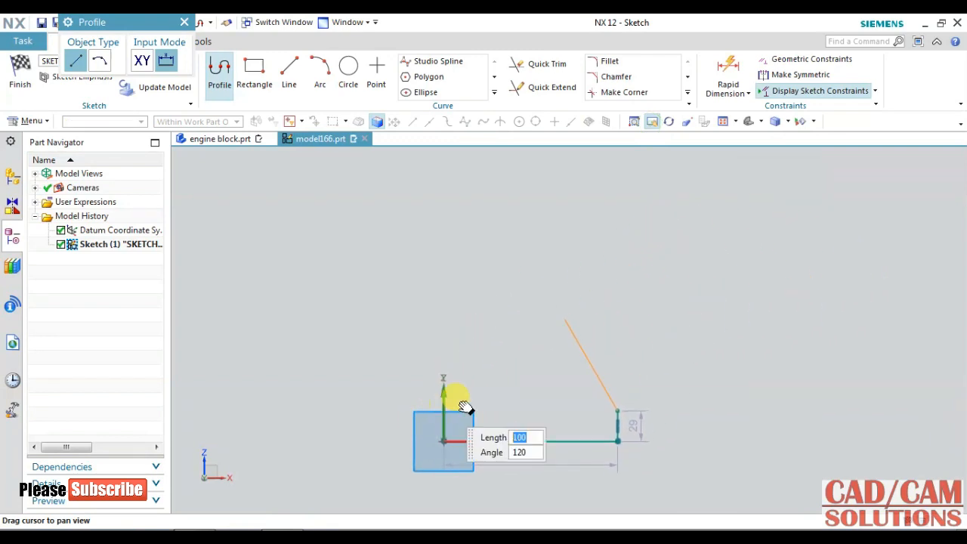
left_click(651, 122)
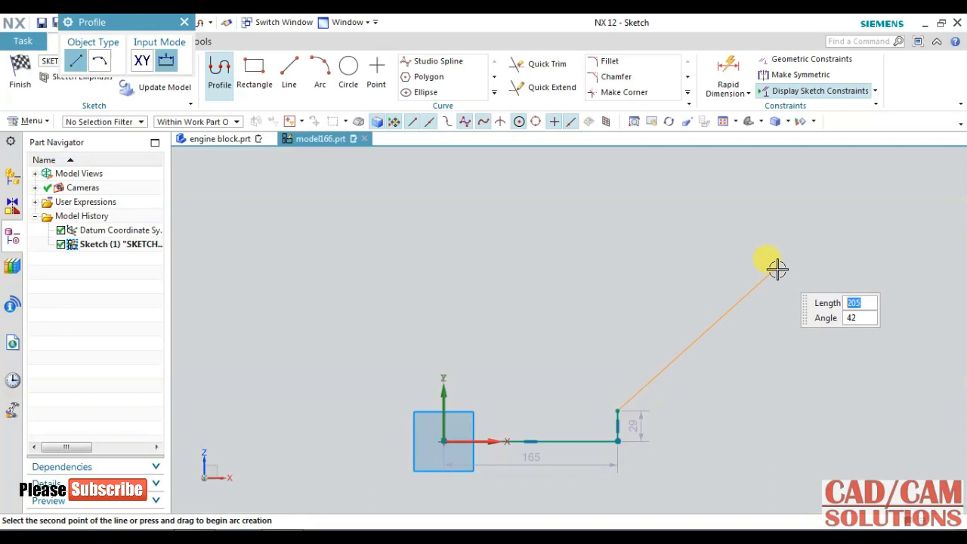
left_click(779, 276)
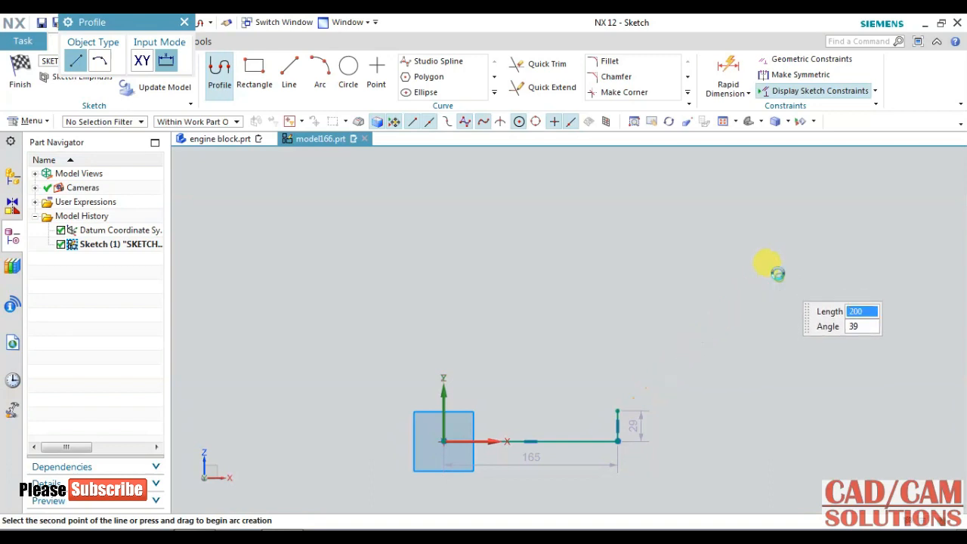
- Close the profile with a perpendicular line about 152 mm, a parallel one about 205.5 mm, a horizontal one about 65 mm and a vertical to the origin
left_click(680, 154)
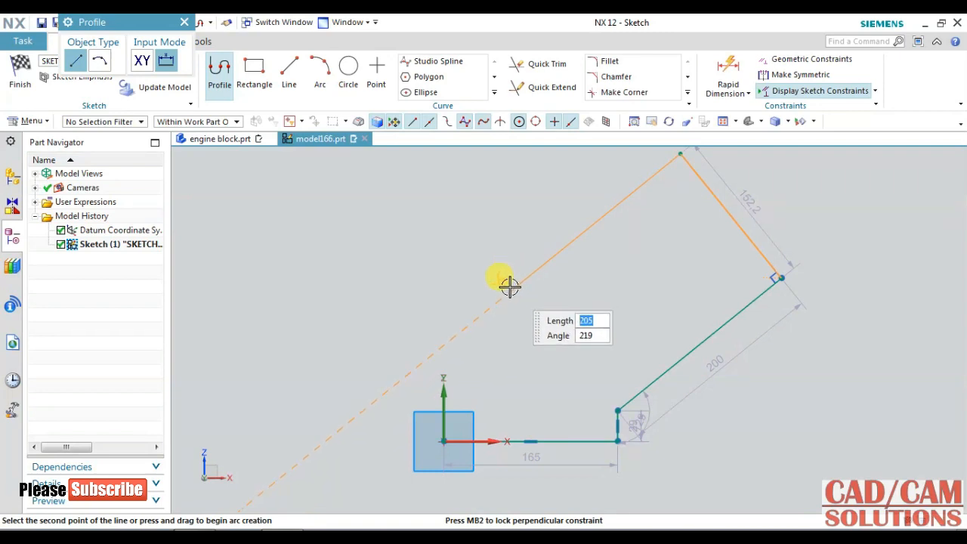
left_click(512, 290)
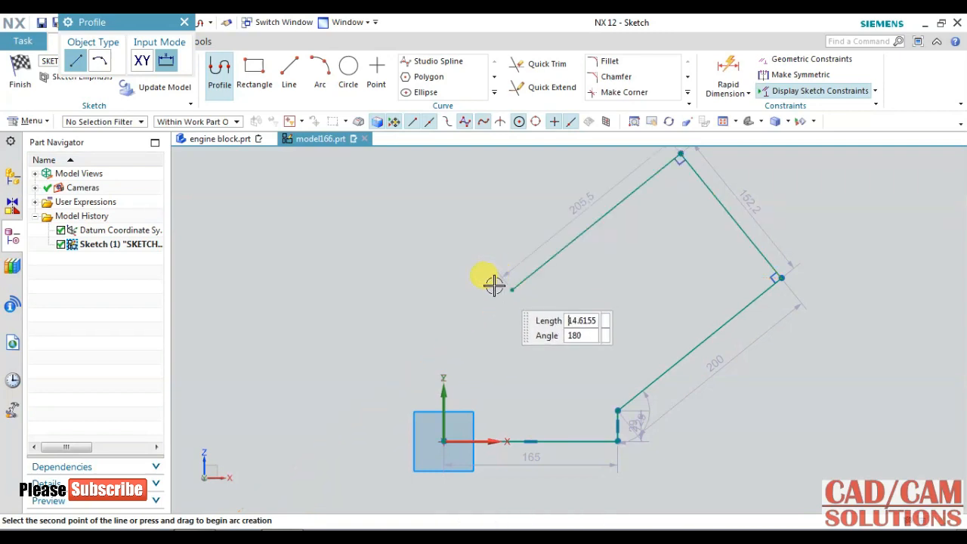
left_click(444, 290)
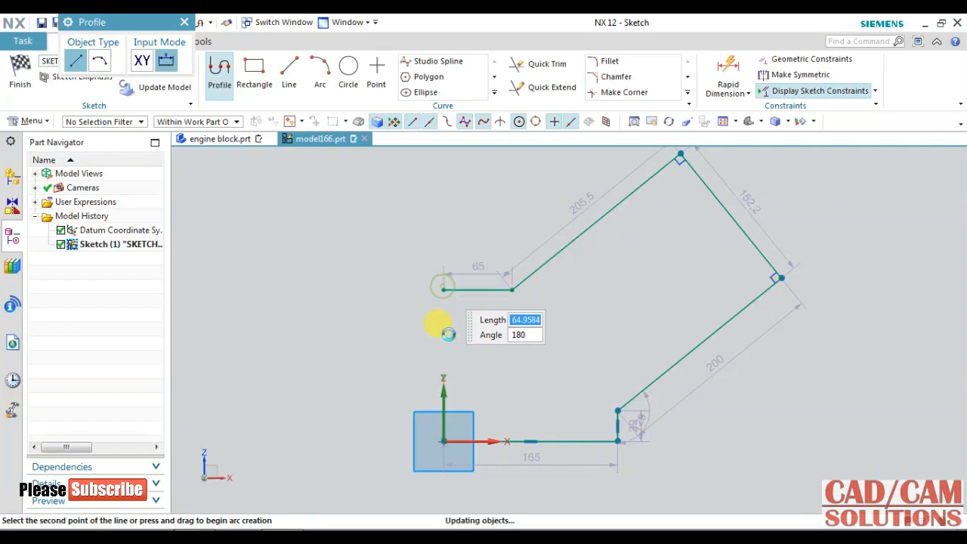
left_click(443, 440)
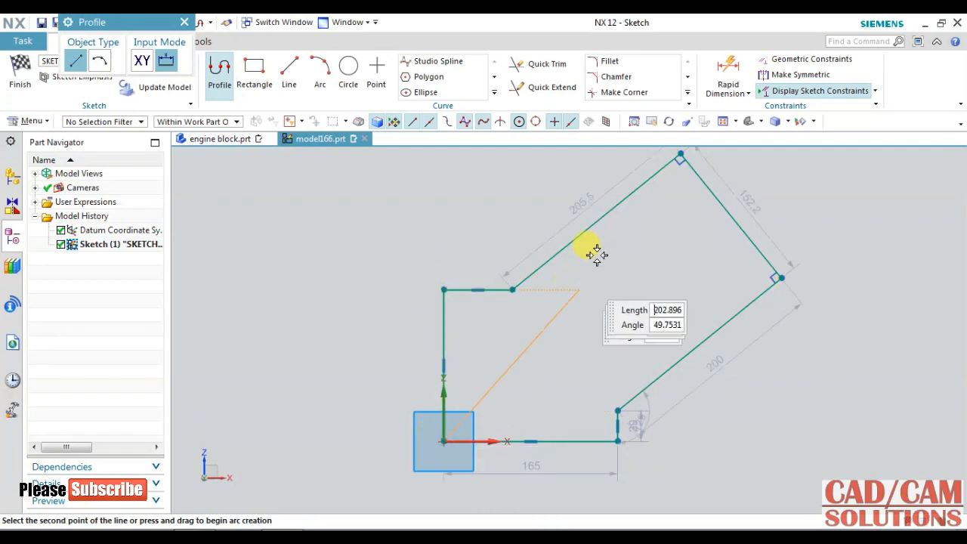
left_click(219, 72)
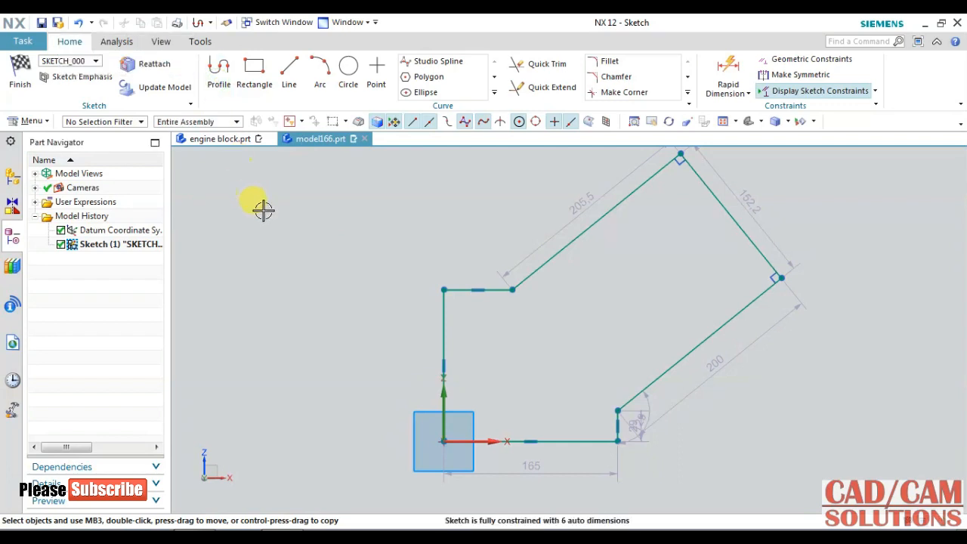
- Set the profile's base line to 165.1 mm and dimension the vertical line on the Z axis at 175.4 mm
double_click(530, 463)
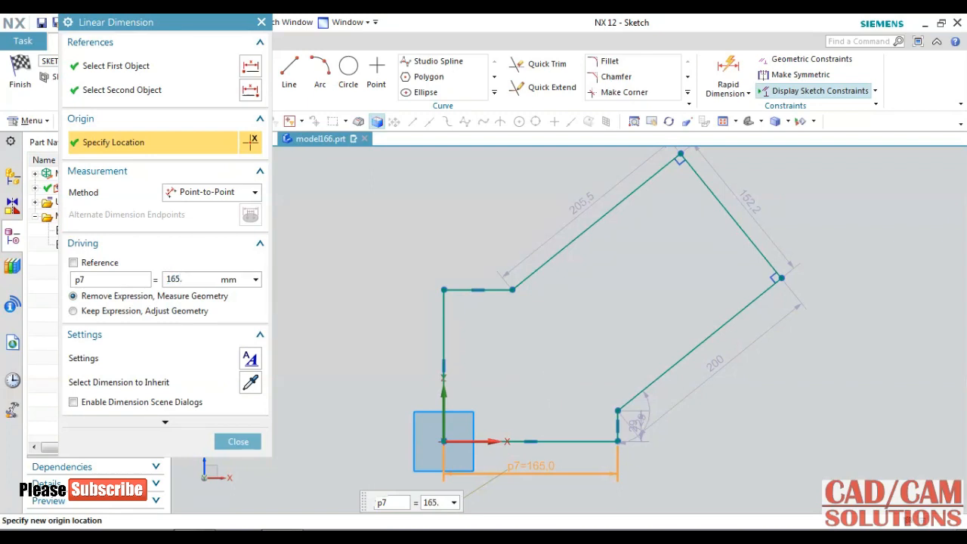
key("Return")
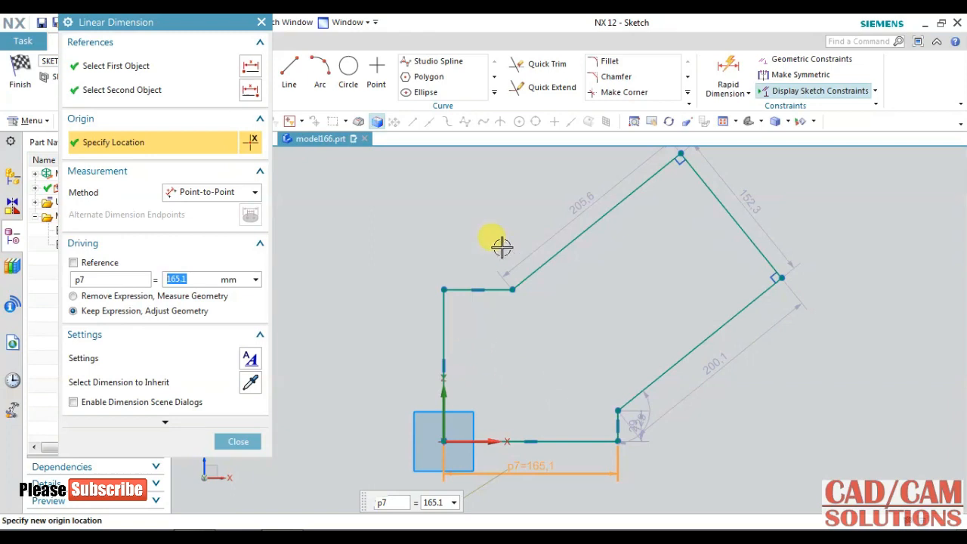
left_click(726, 82)
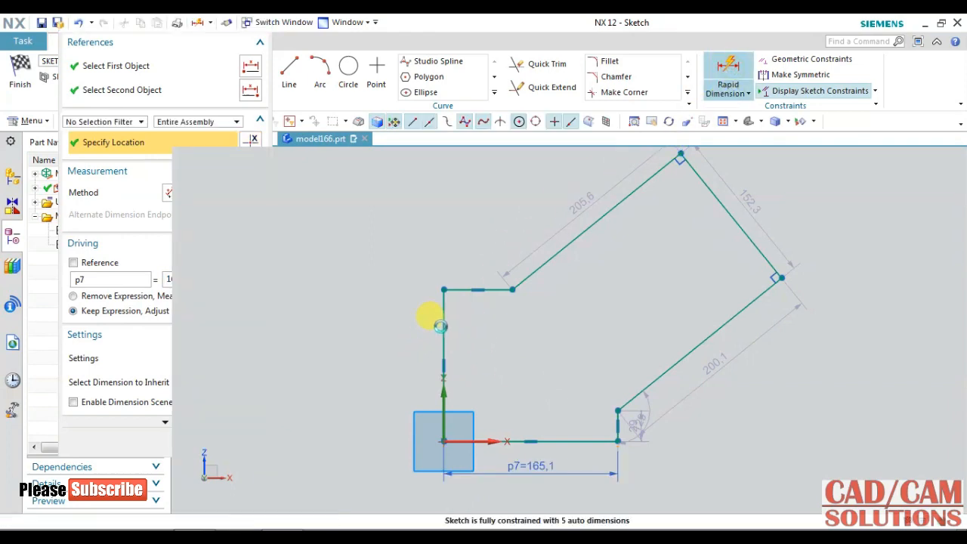
left_click(441, 321)
left_click(391, 346)
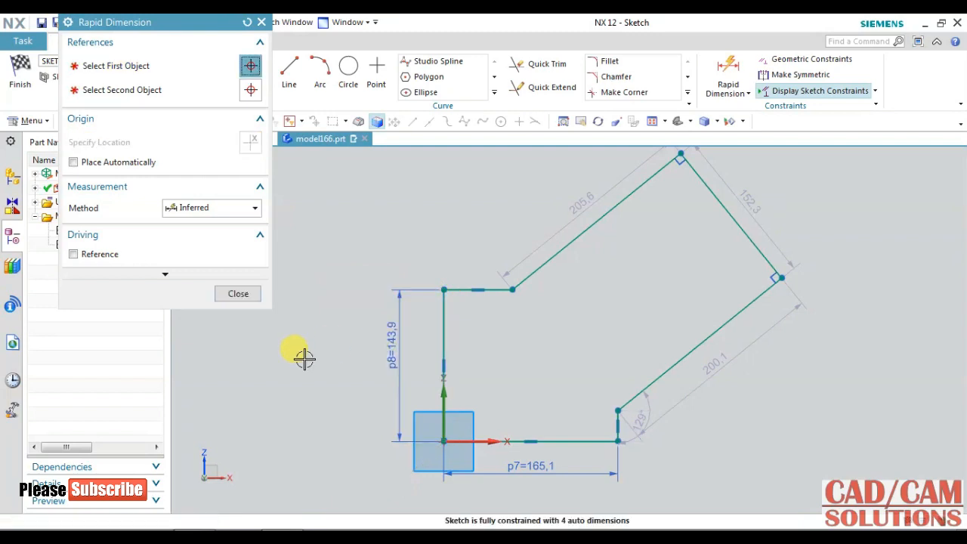
type("175.4")
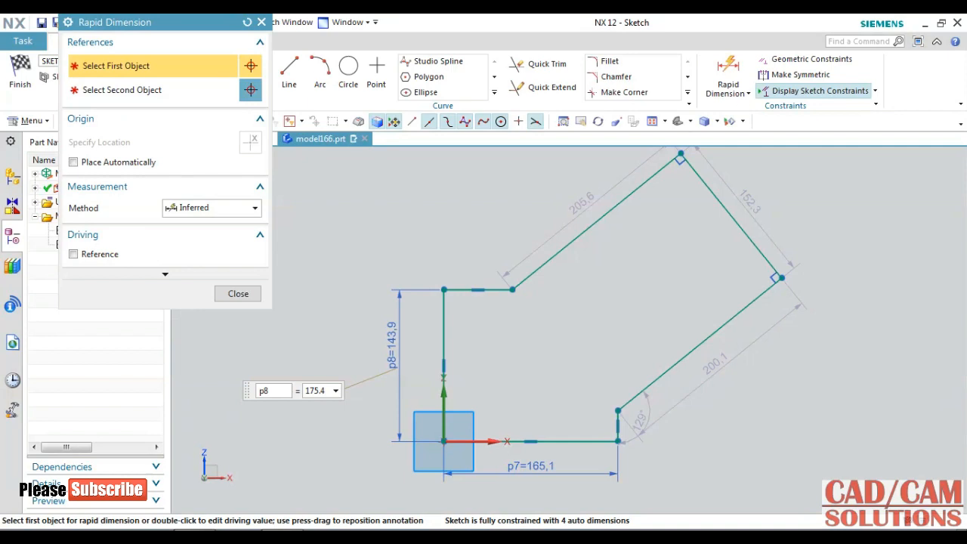
key("Return")
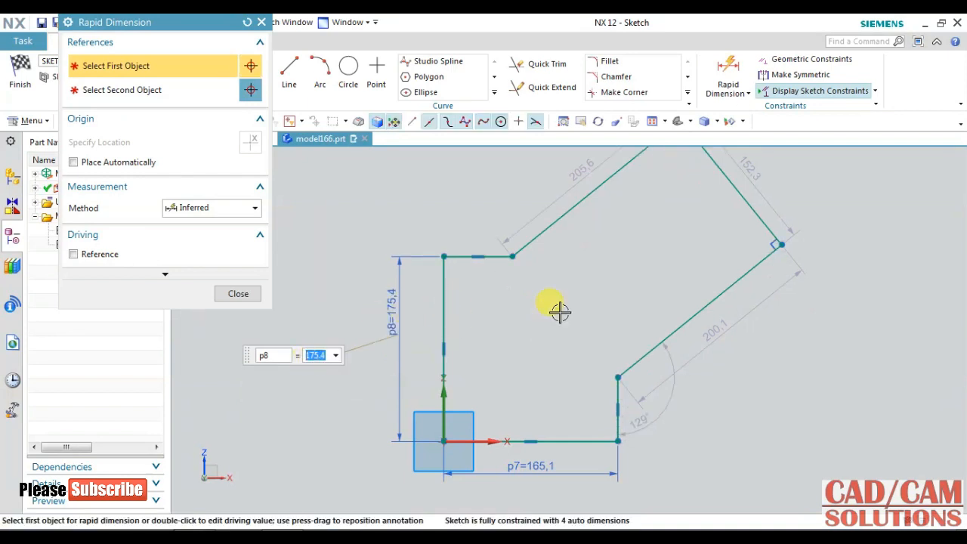
- Set the length of the sloped outer end edge of the profile to 165.1 mm
left_click(748, 169)
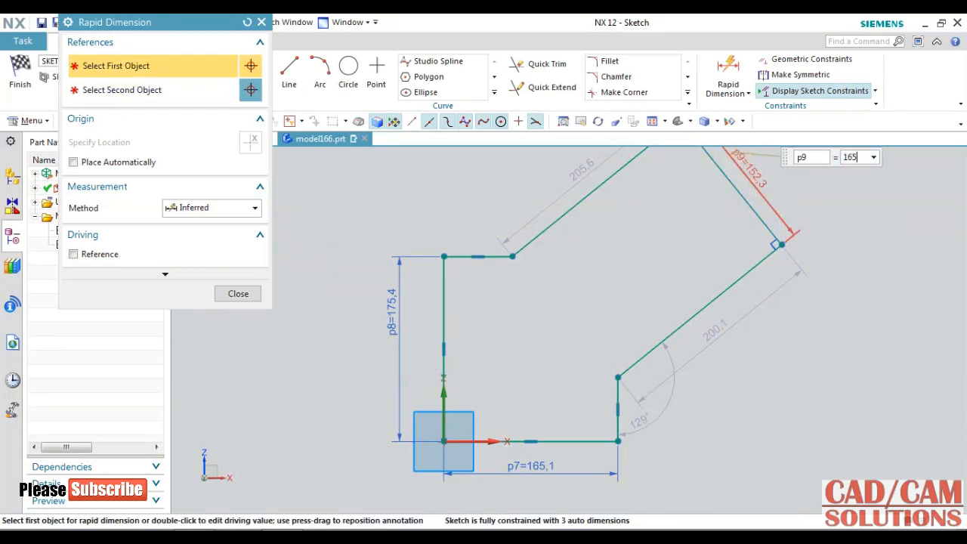
type("165.1")
key("Return")
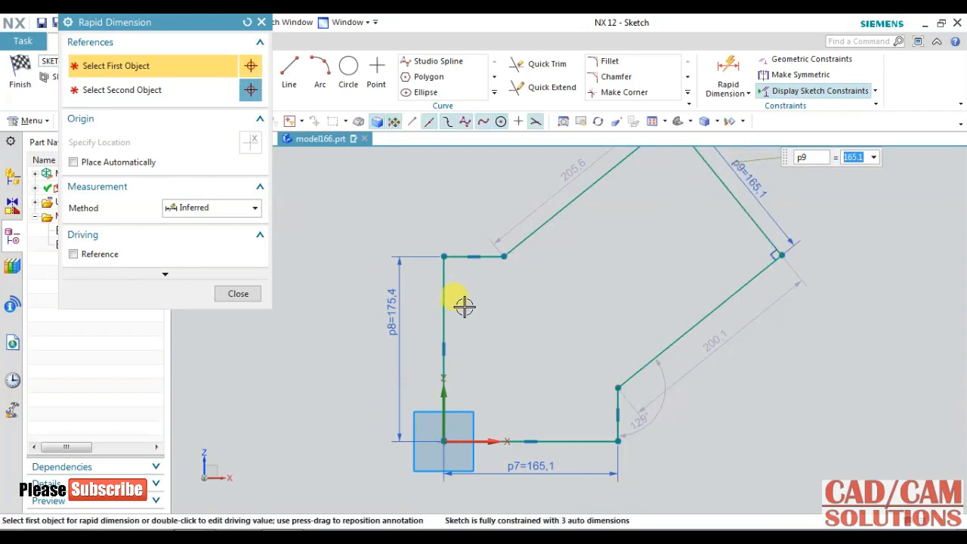
- Draw a line from the midpoint of the sloped outer end edge to the sketch origin
left_click(291, 79)
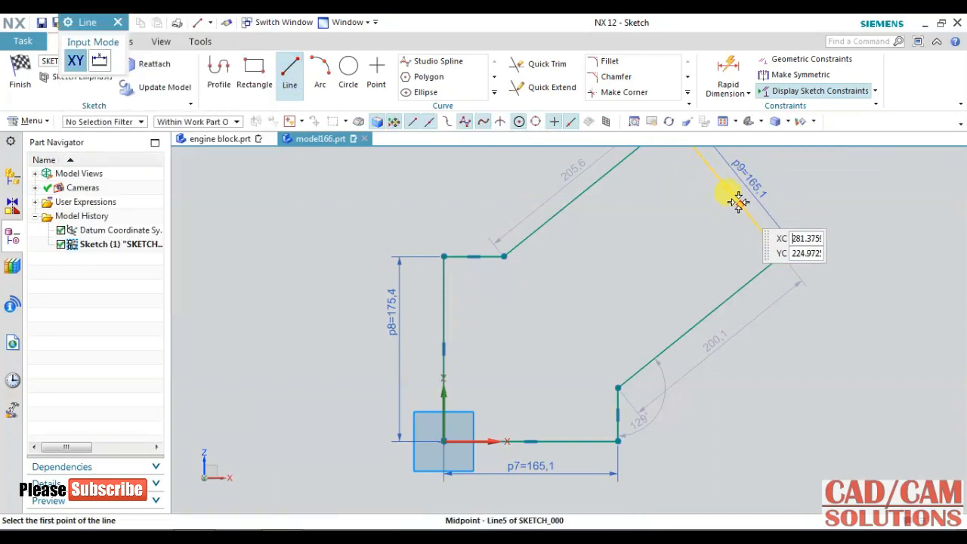
left_click(725, 190)
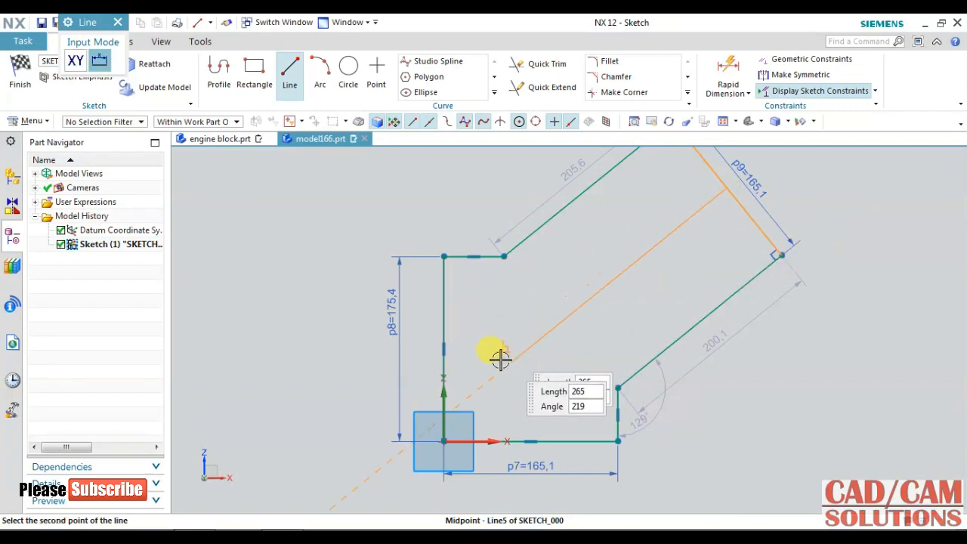
left_click(445, 442)
- Dimension the line from the sketch origin to the sloped end edge's midpoint and set its length to 279.4 mm
left_click(718, 68)
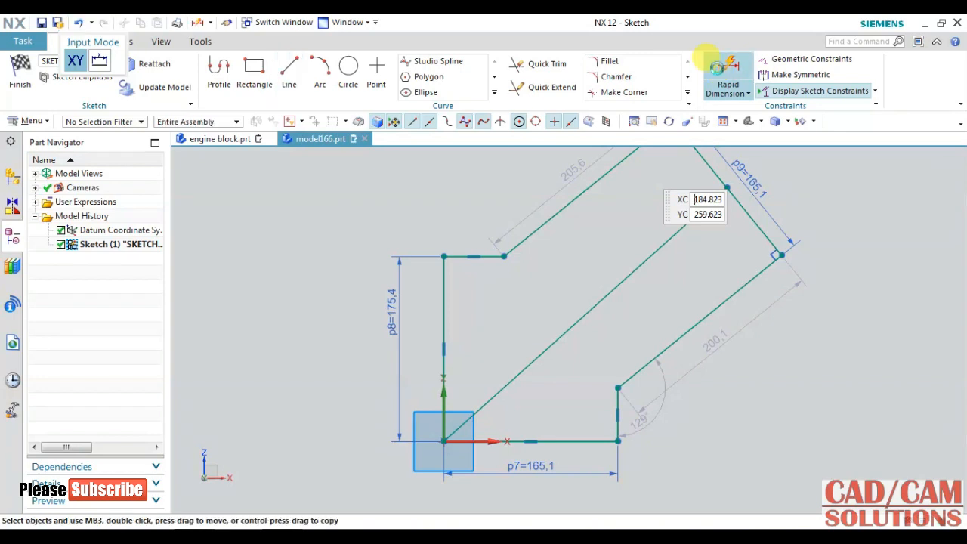
left_click(650, 249)
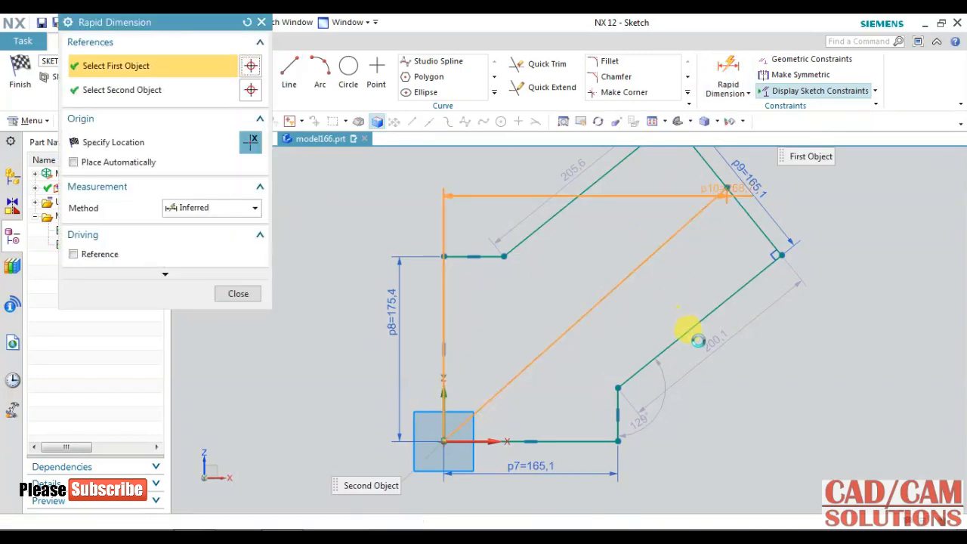
left_click(630, 312)
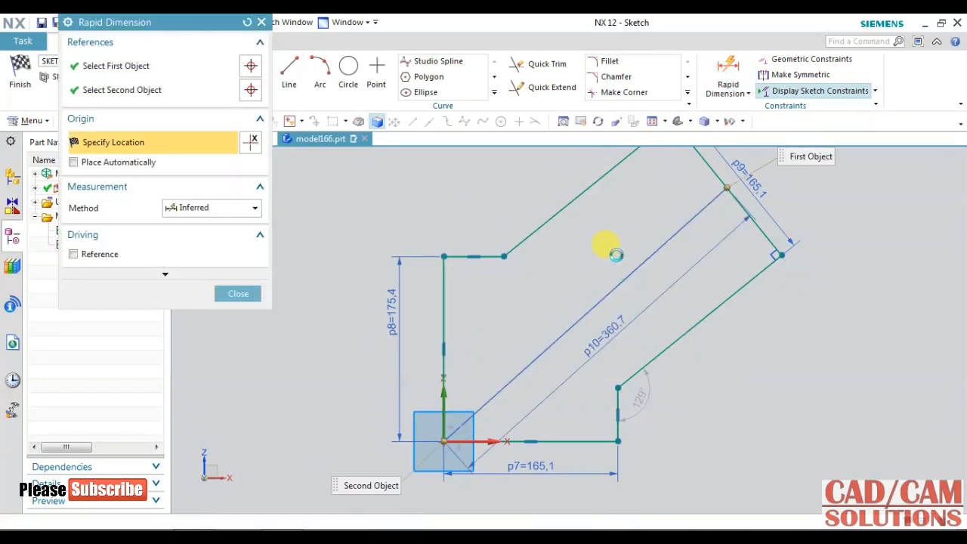
type("279,")
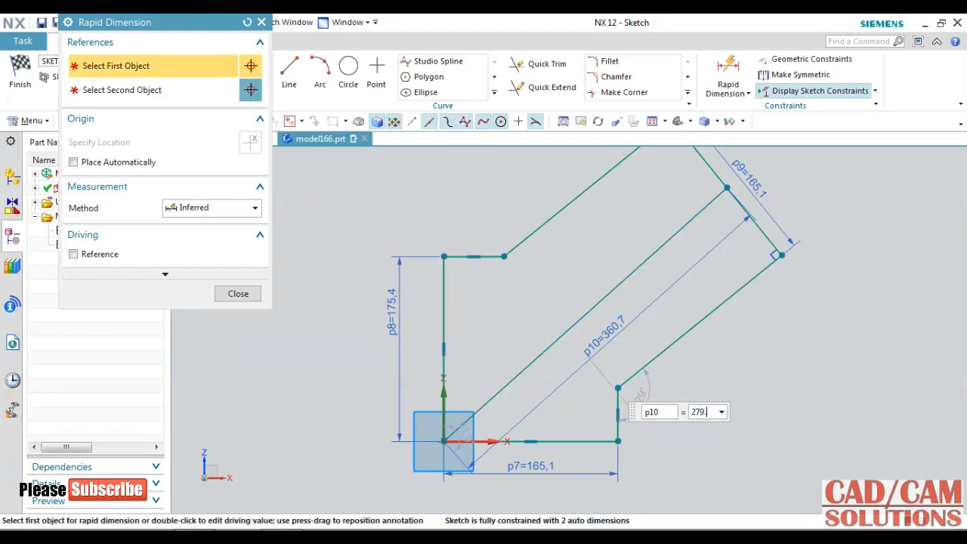
key("Return")
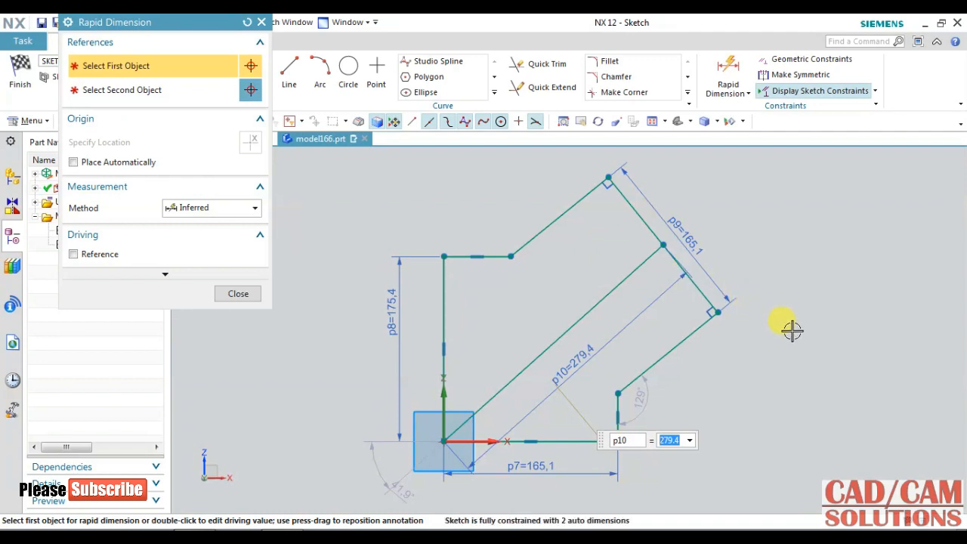
left_click(785, 60)
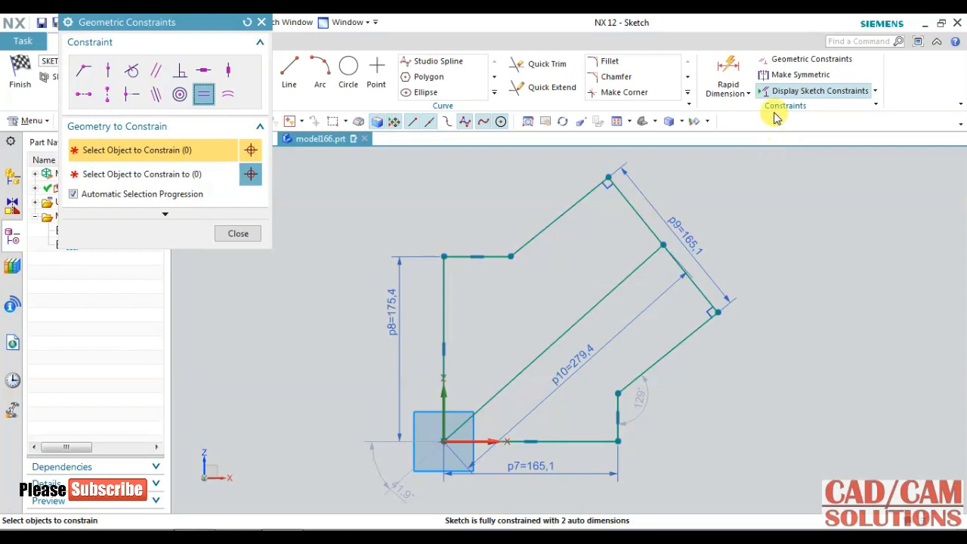
left_click(759, 91)
left_click(747, 93)
left_click(788, 96)
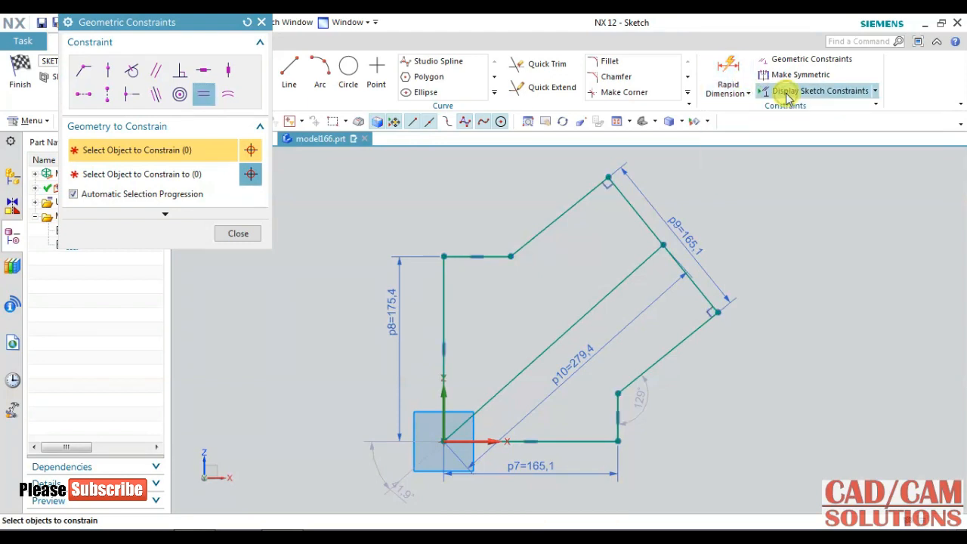
- Add an angular dimension of 45° between the horizontal base line and the line from the origin to the end edge's midpoint
left_click(745, 93)
left_click(744, 163)
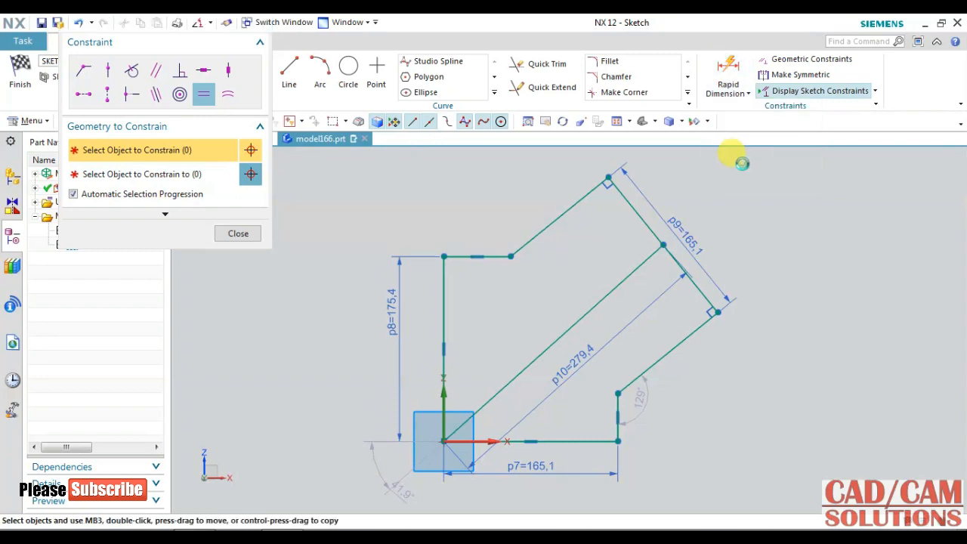
left_click(488, 439)
left_click(520, 394)
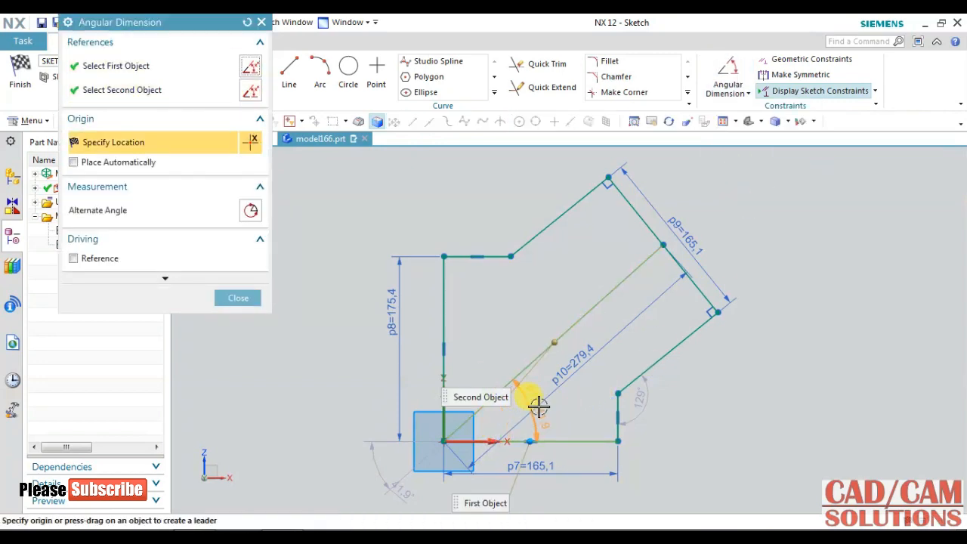
left_click(615, 365)
type("45")
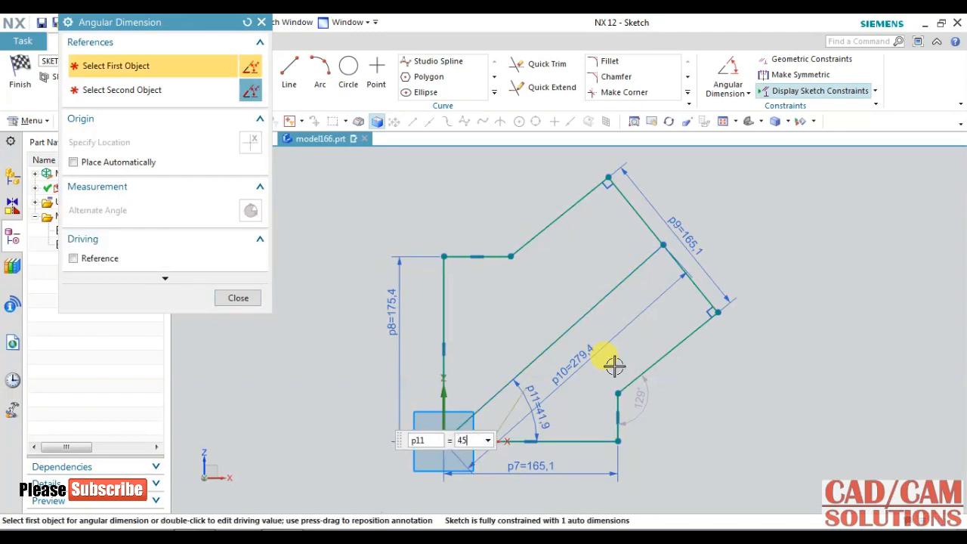
key("Return")
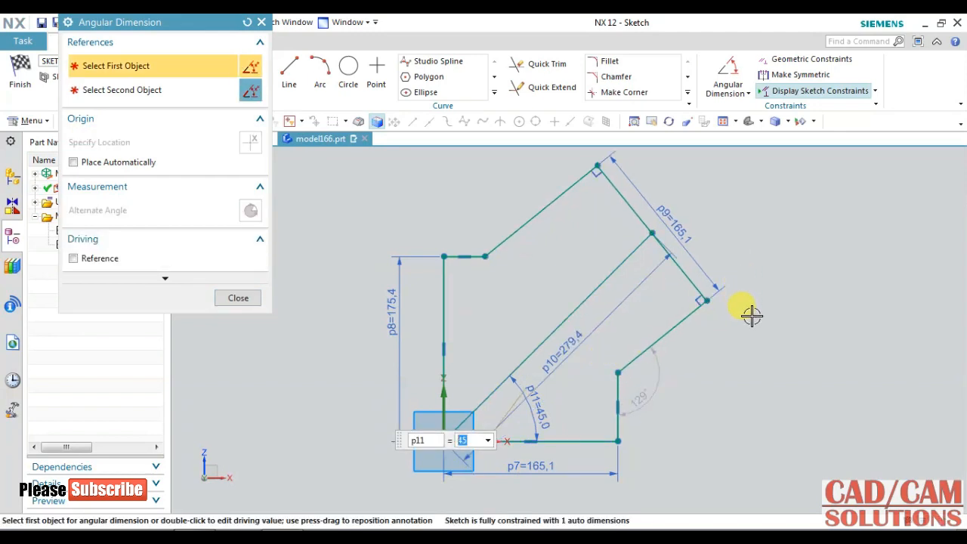
- Constrain the lower sloped side of the profile parallel to the 279.4 mm middle line
left_click(800, 60)
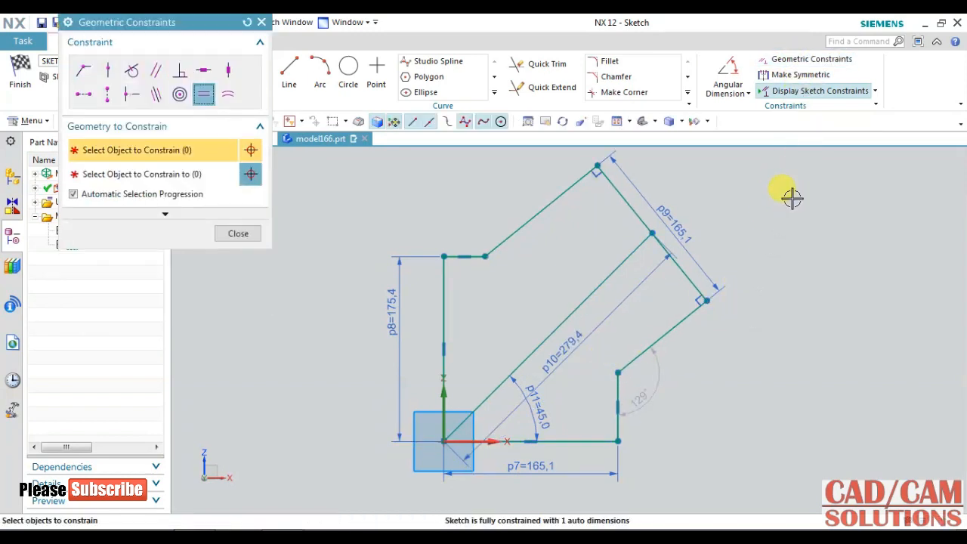
left_click(155, 72)
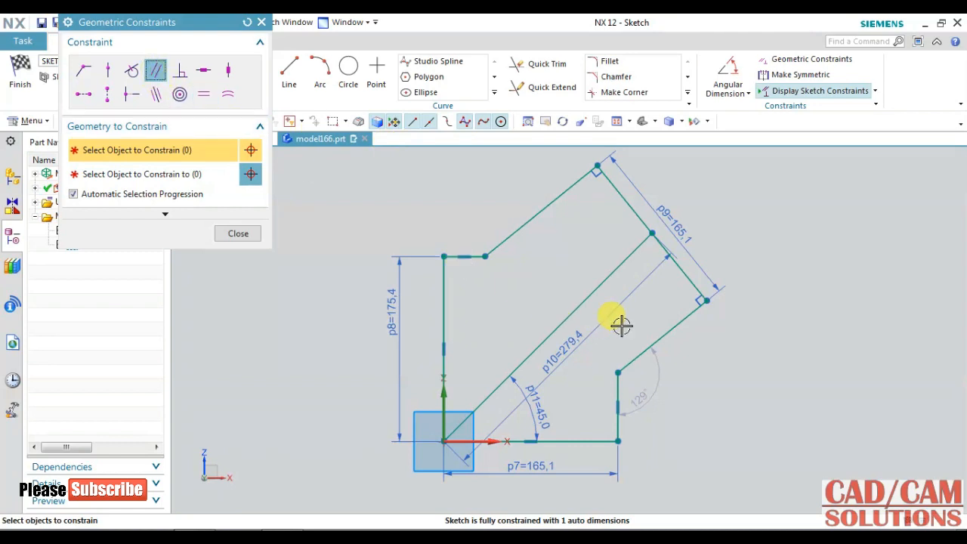
left_click(605, 286)
left_click(666, 330)
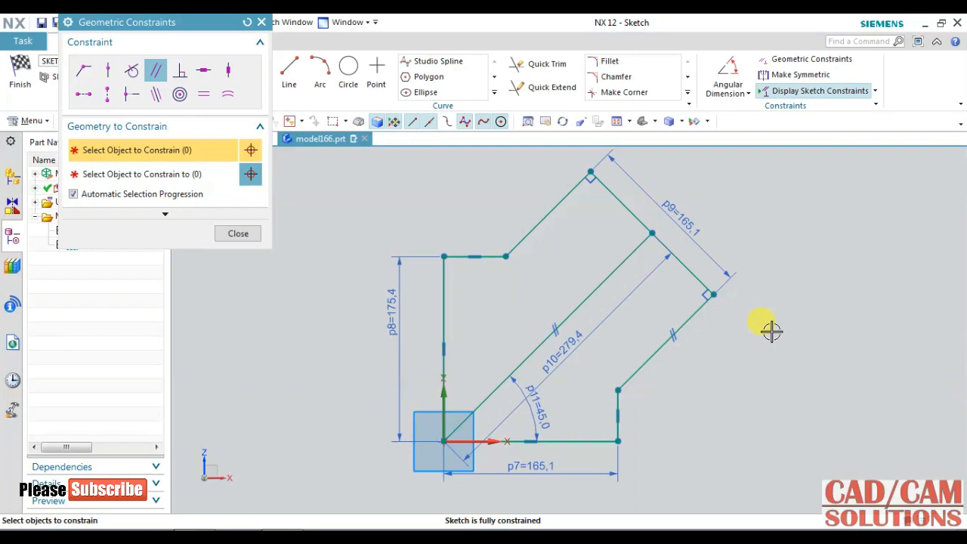
left_click(236, 232)
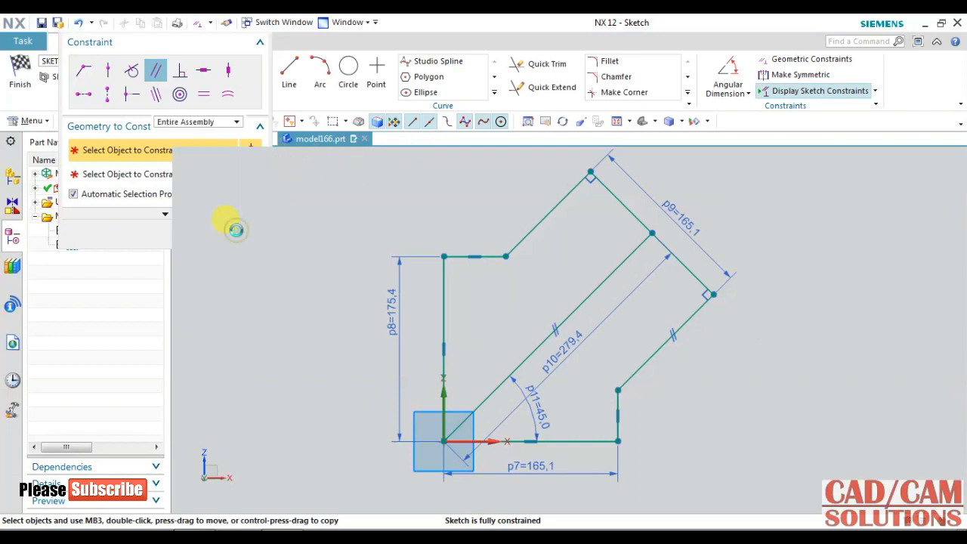
- Convert the middle line from the origin to the sloped end edge into a reference line
left_click(579, 284)
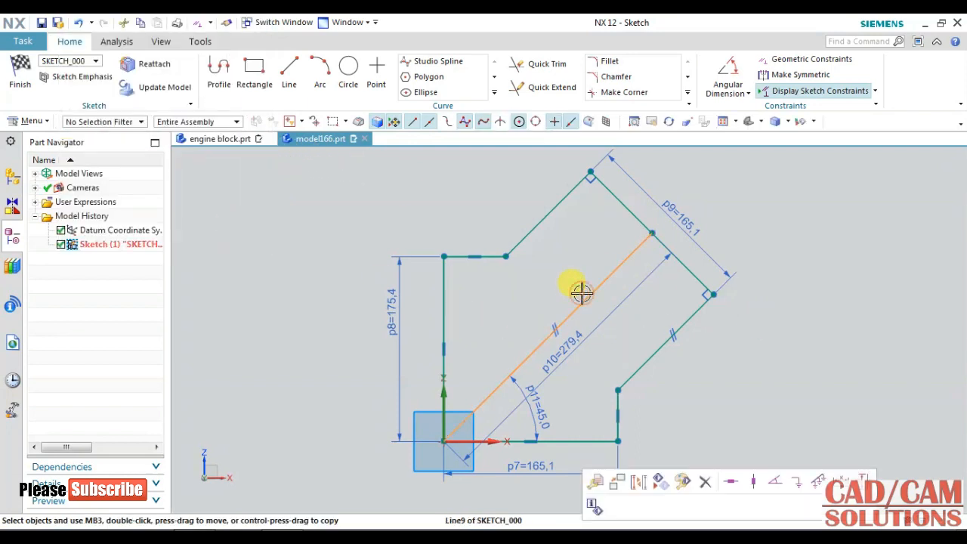
right_click(579, 284)
left_click(619, 217)
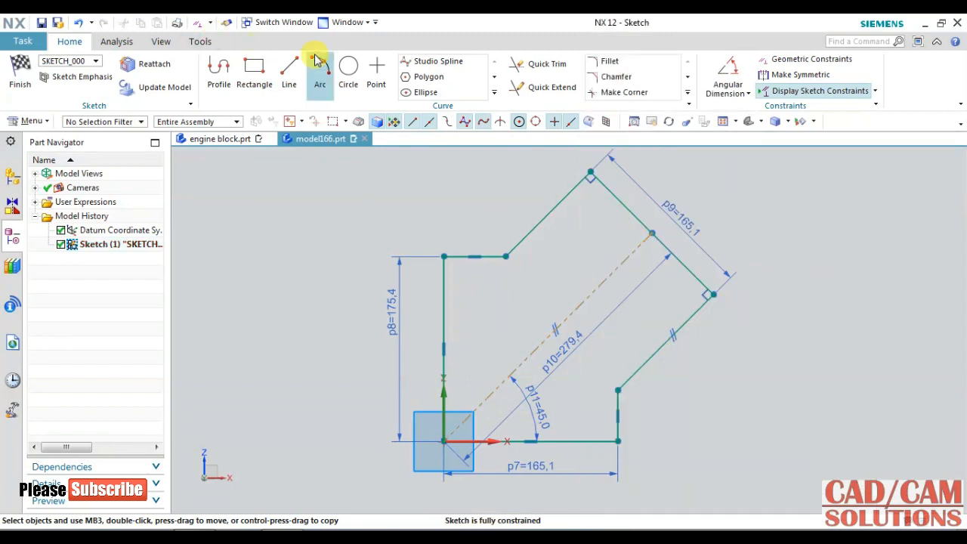
- Draw a circle centred on the sketch origin and set its diameter to 63.5*2 mm
left_click(347, 66)
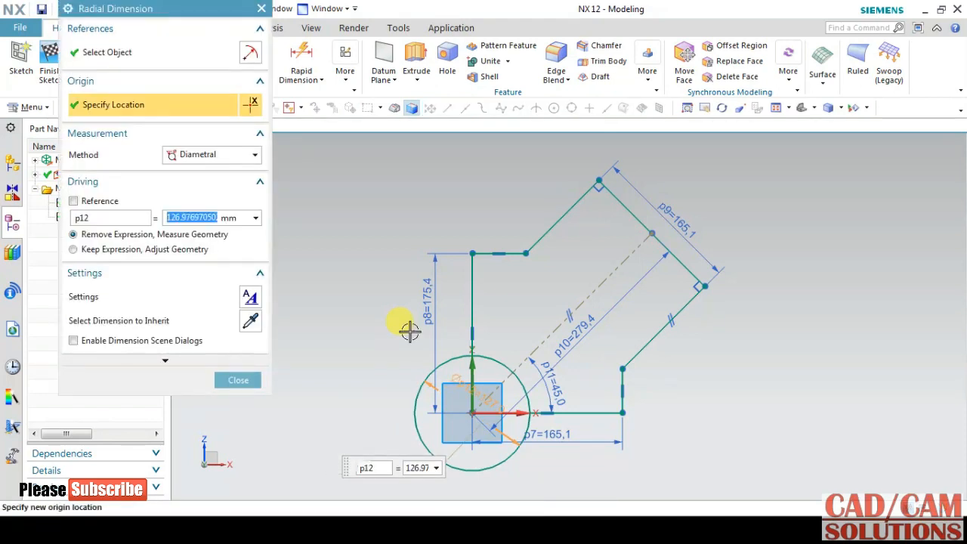
type("63.5*2")
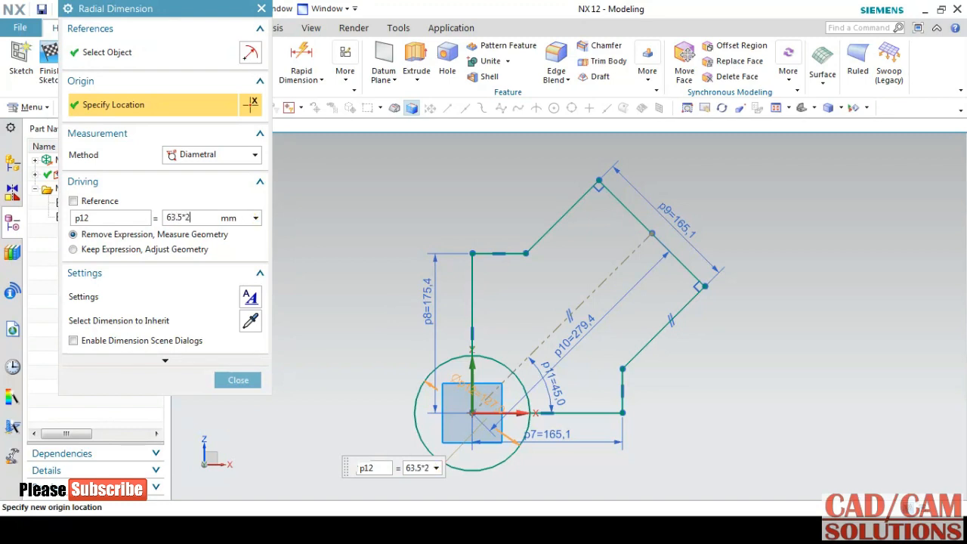
key("Return")
left_click(242, 381)
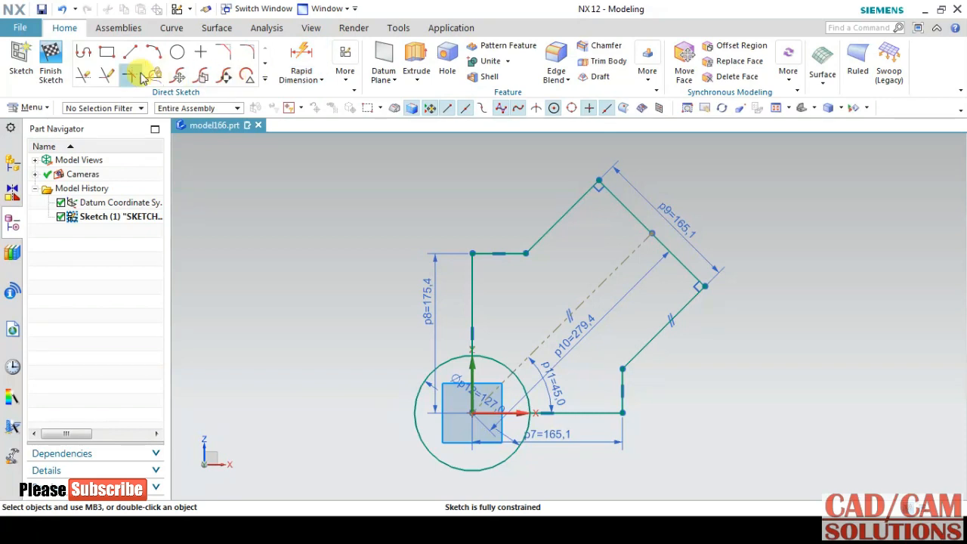
- Trim the circle to its quarter arc inside the profile, trim away the two line pieces within it, and finish the sketch
left_click(85, 75)
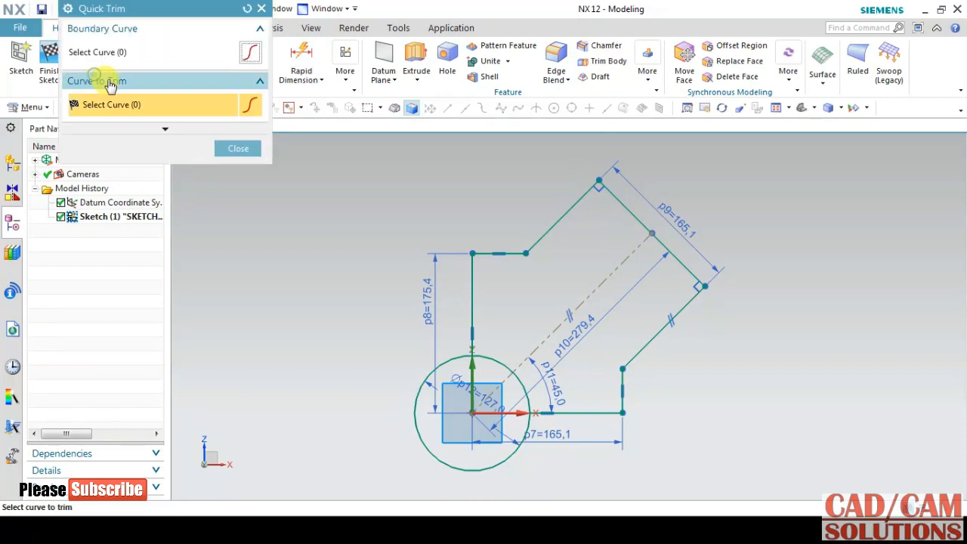
left_click(471, 464)
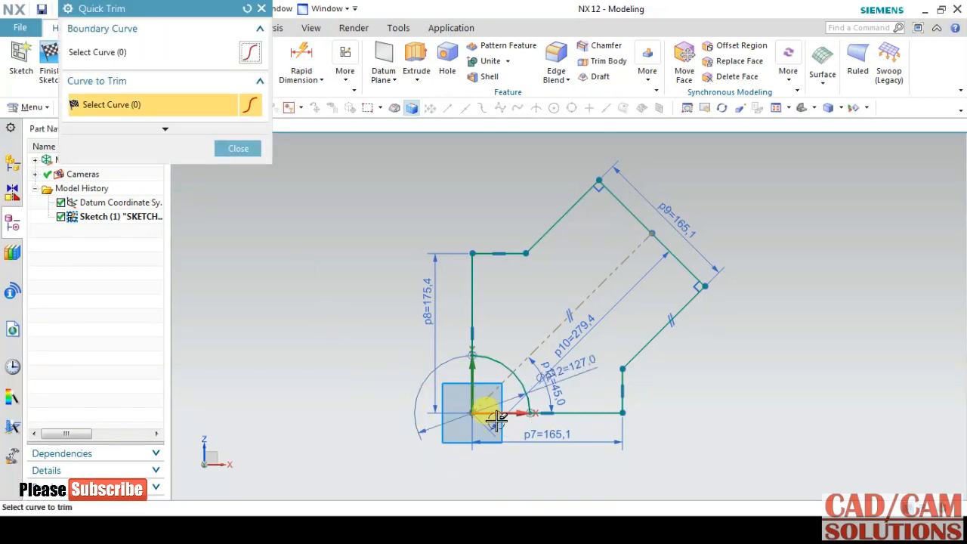
left_click(498, 414)
left_click(471, 373)
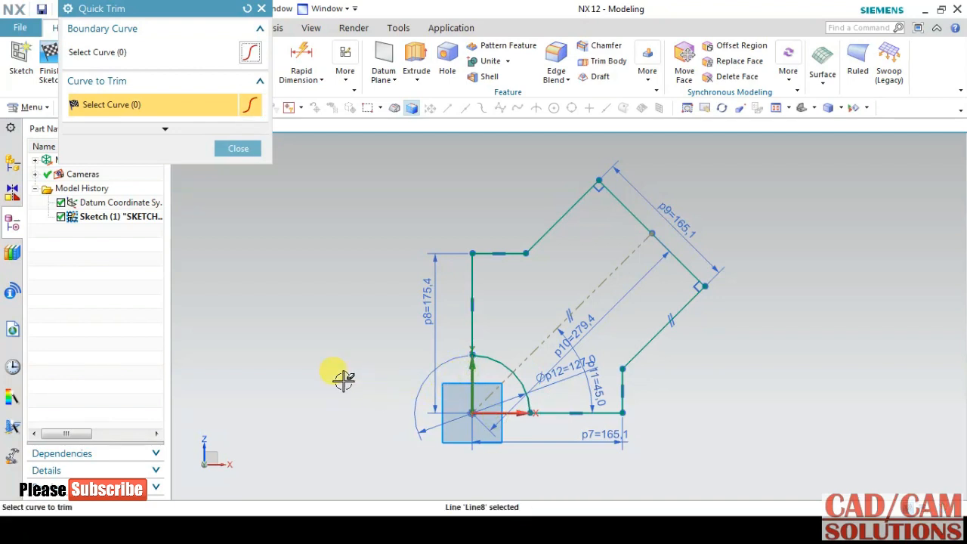
left_click(240, 151)
left_click(47, 72)
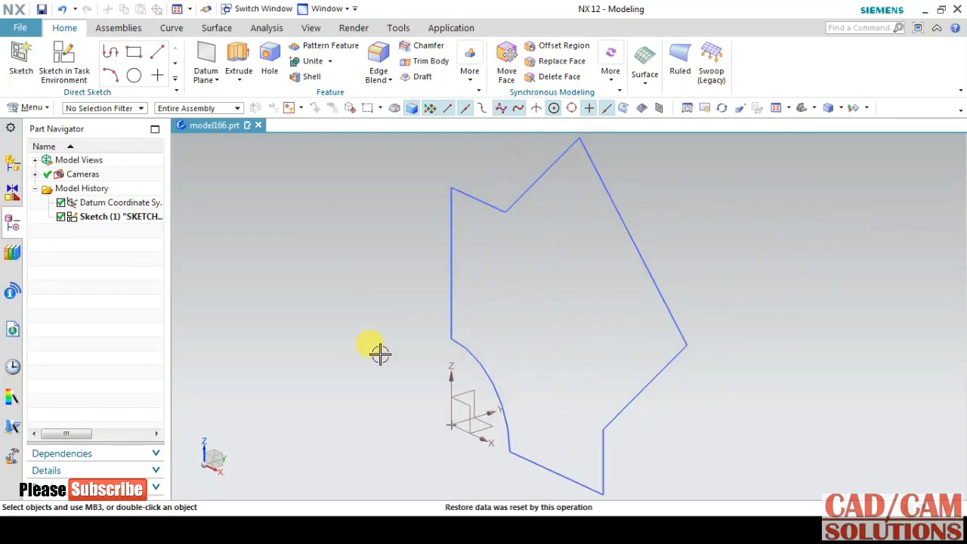
- Extrude the closed profile symmetrically by a distance of 482.6/2 mm with no Boolean
left_click(237, 59)
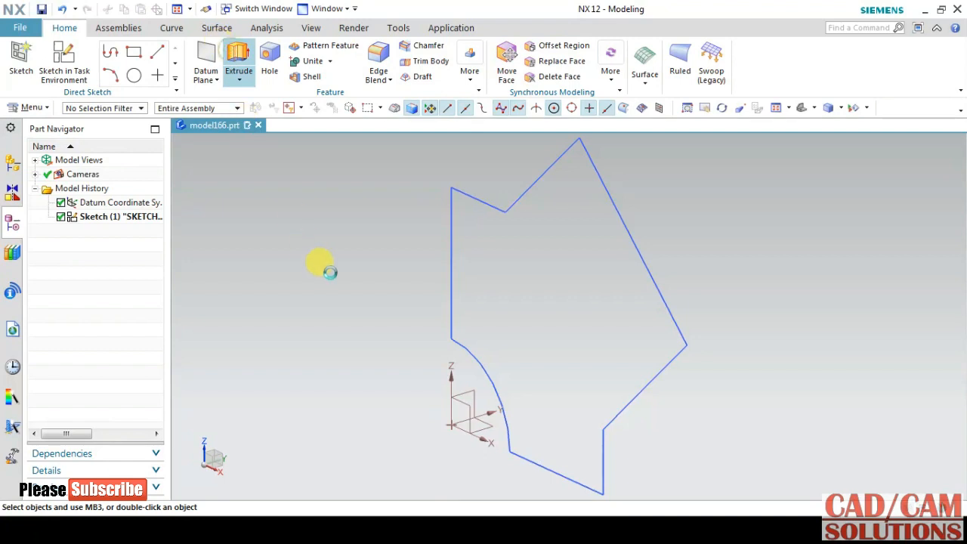
left_click(454, 276)
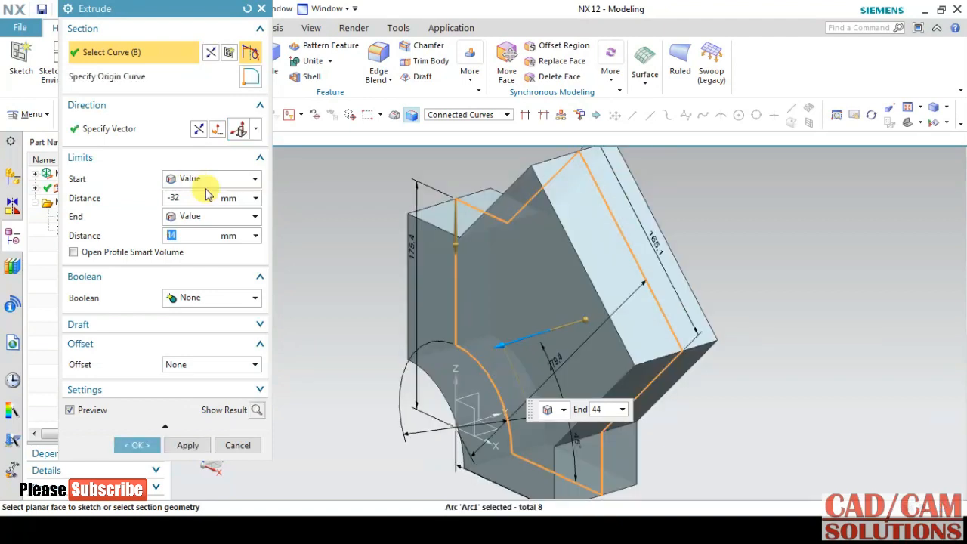
left_click(202, 181)
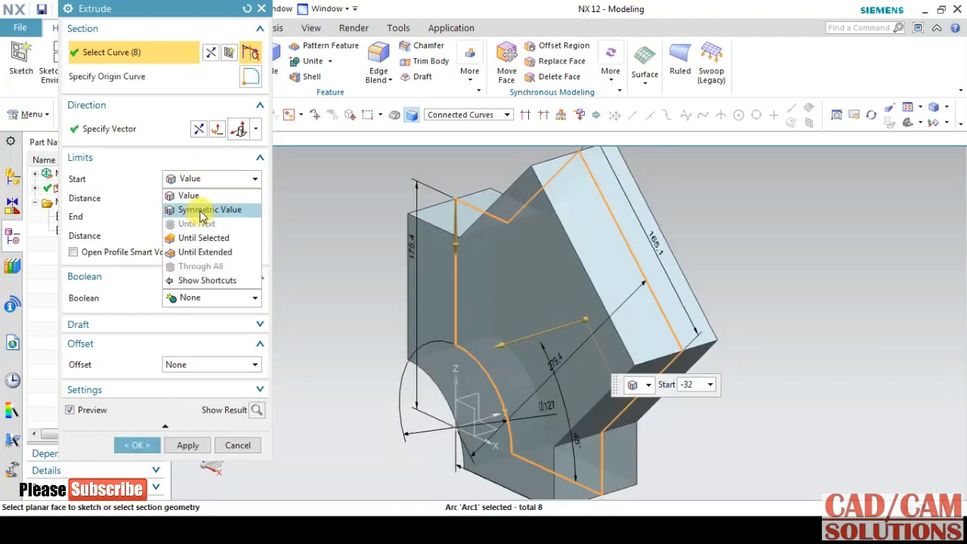
left_click(201, 211)
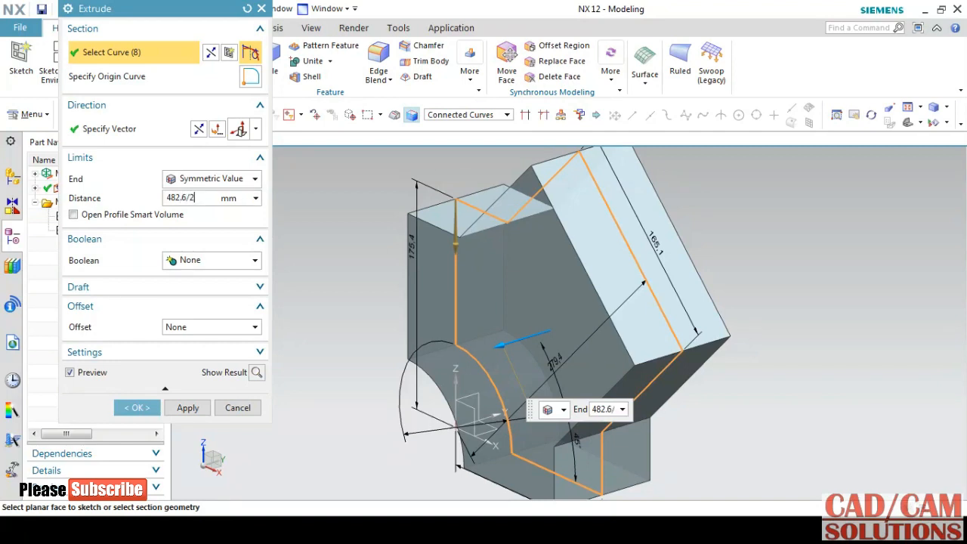
left_click(198, 255)
left_click(195, 259)
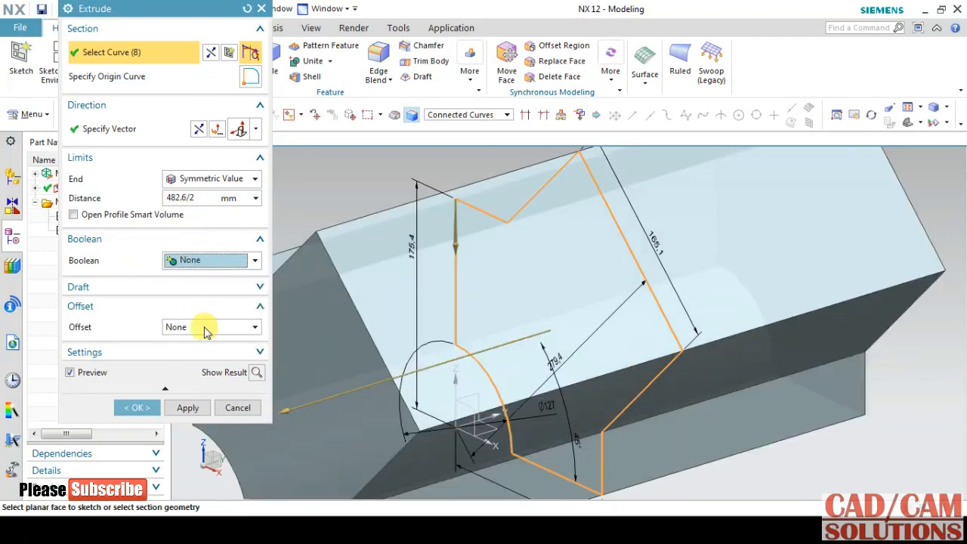
left_click(135, 407)
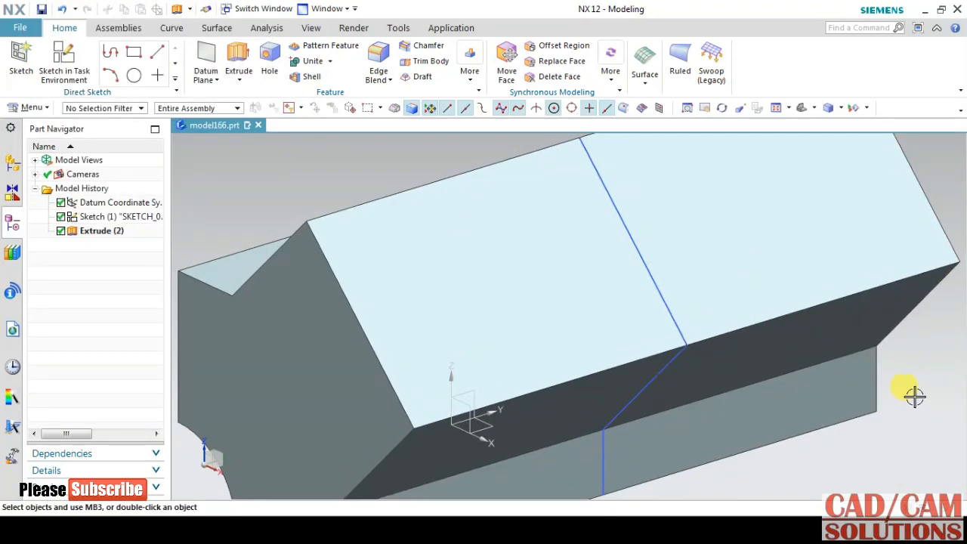
- Create a sketch on the sloped outer end face of the block, with the Y axis as its horizontal reference
scroll(876, 434, "down", 3)
middle_click_drag(544, 176, 527, 217)
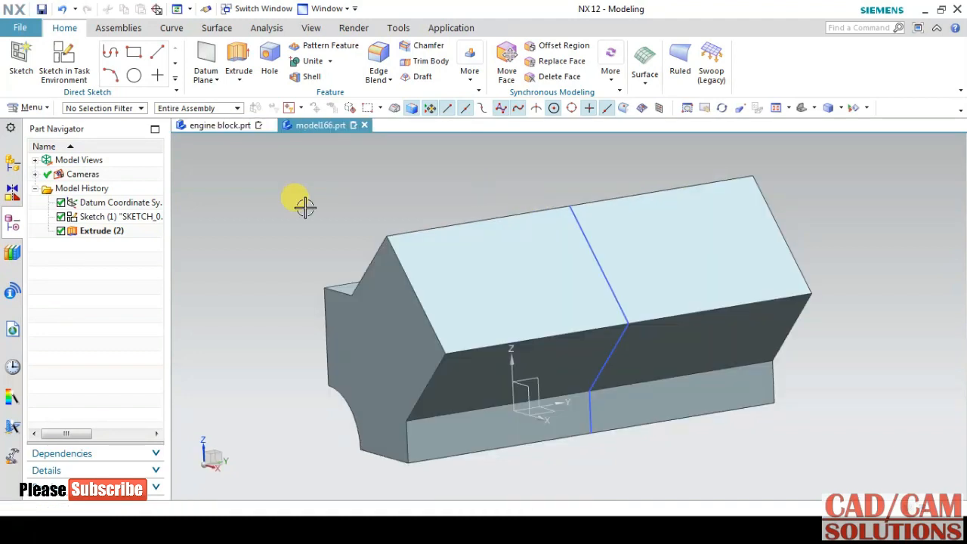
left_click(64, 65)
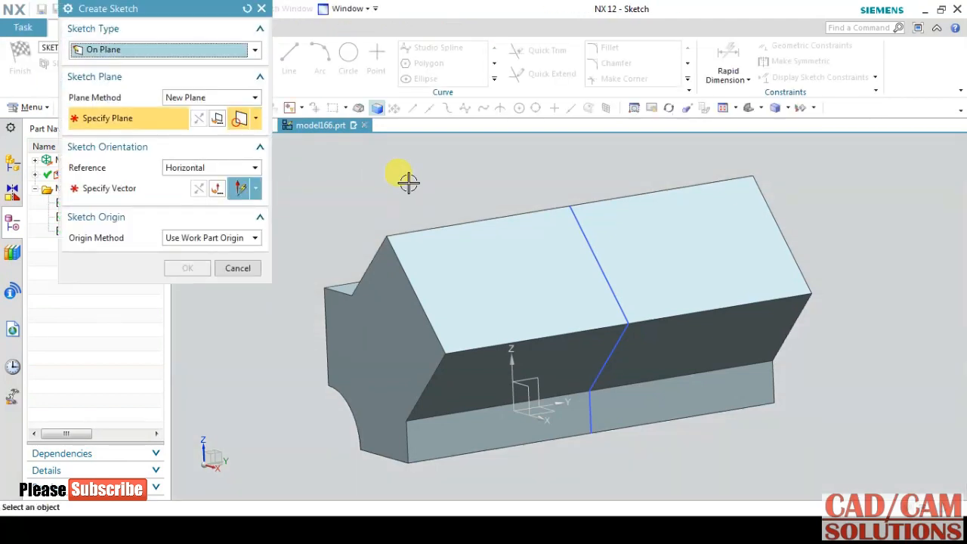
left_click(456, 242)
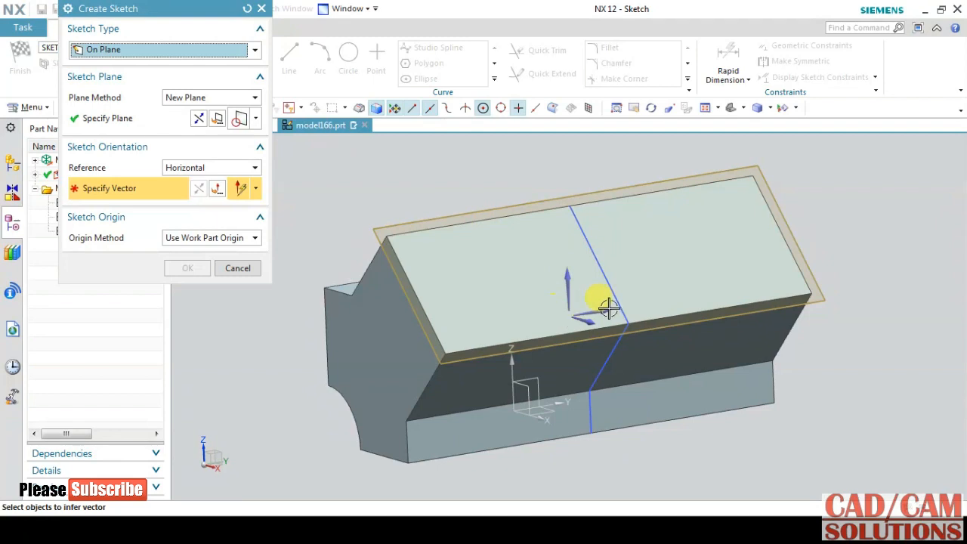
left_click(797, 289)
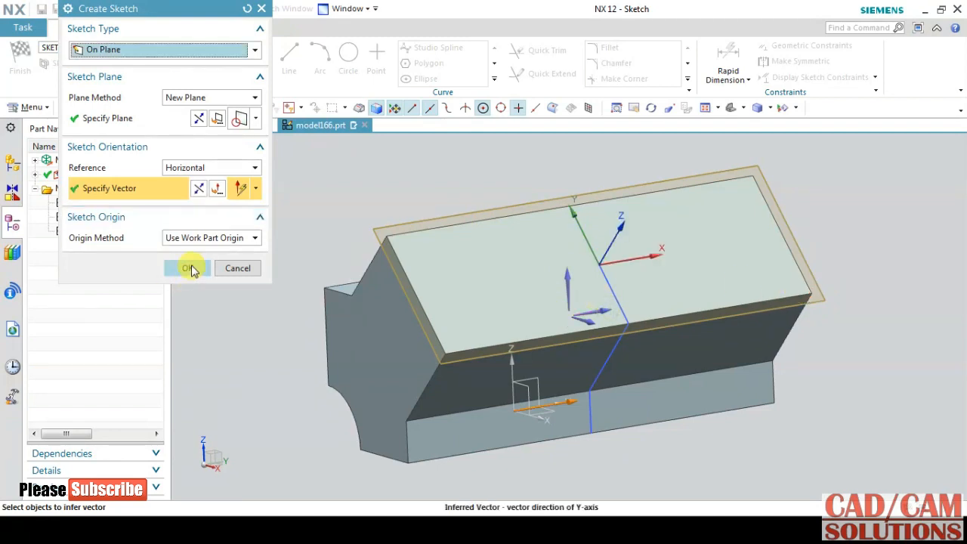
left_click(189, 267)
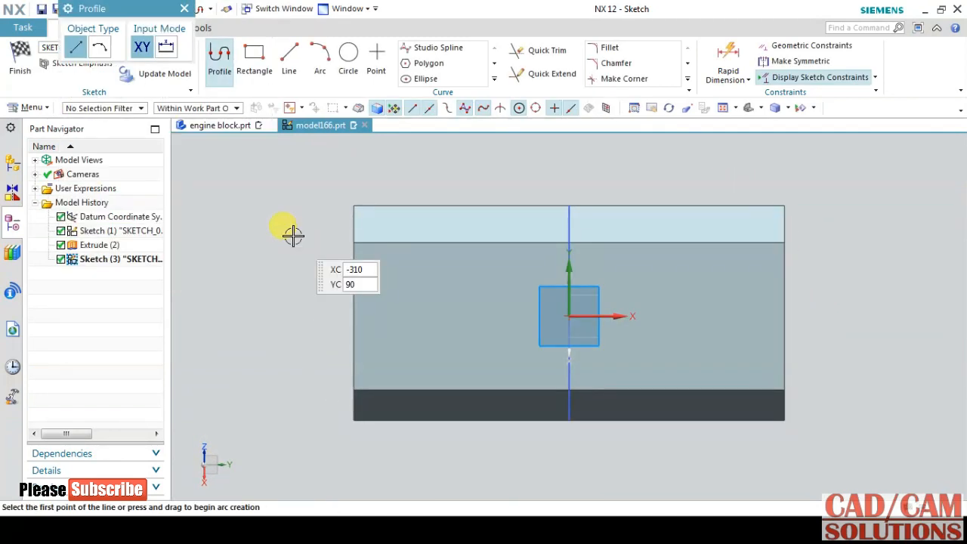
- Draw a circle of 127 mm diameter centred on the sketch origin
left_click(348, 54)
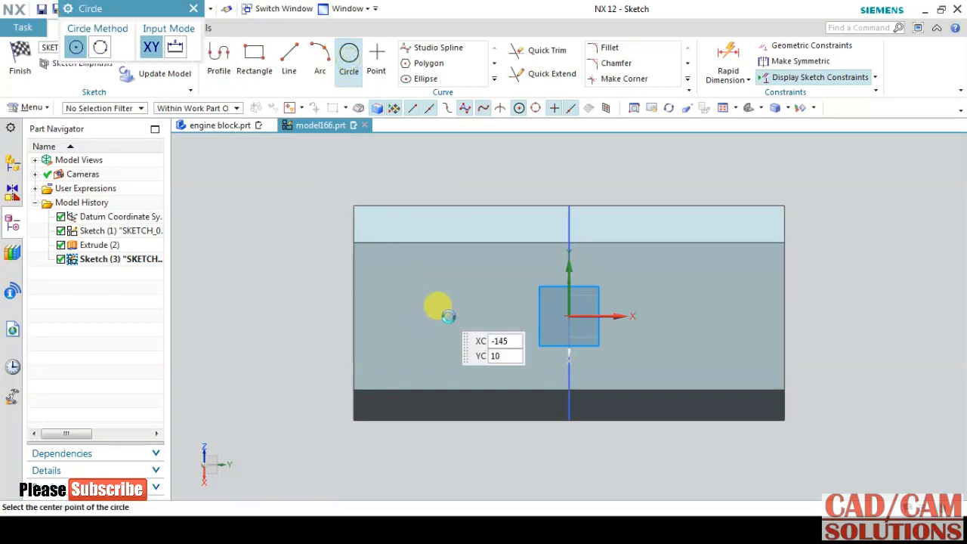
left_click(569, 315)
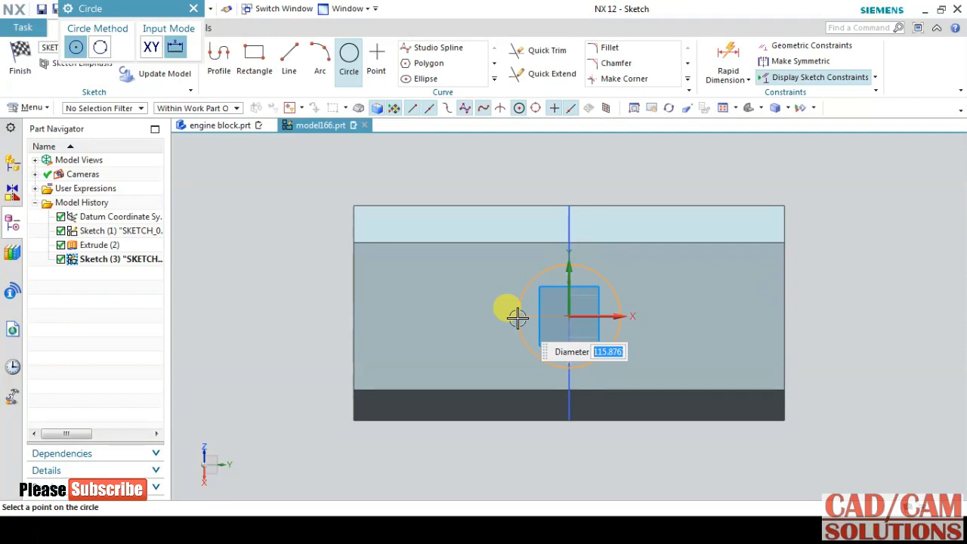
type("127")
key("Return")
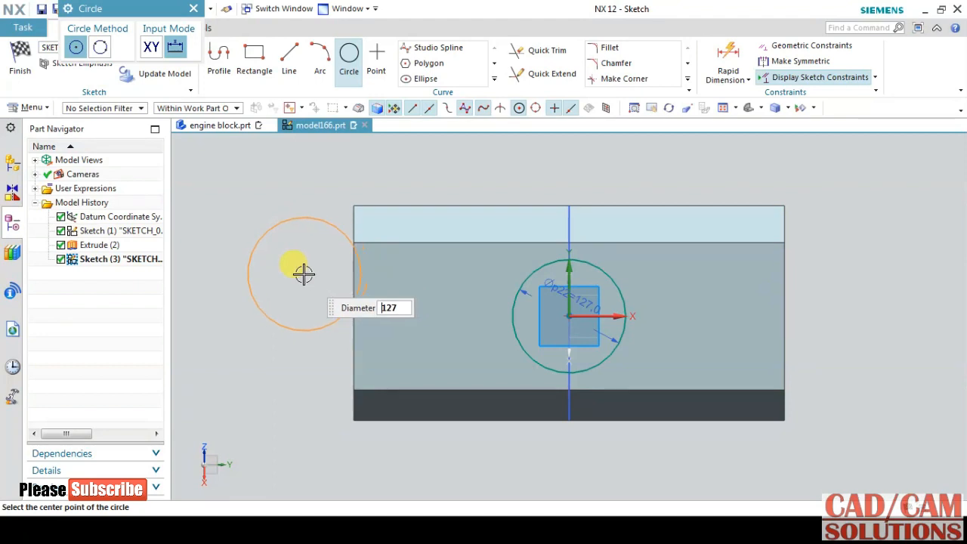
left_click(348, 64)
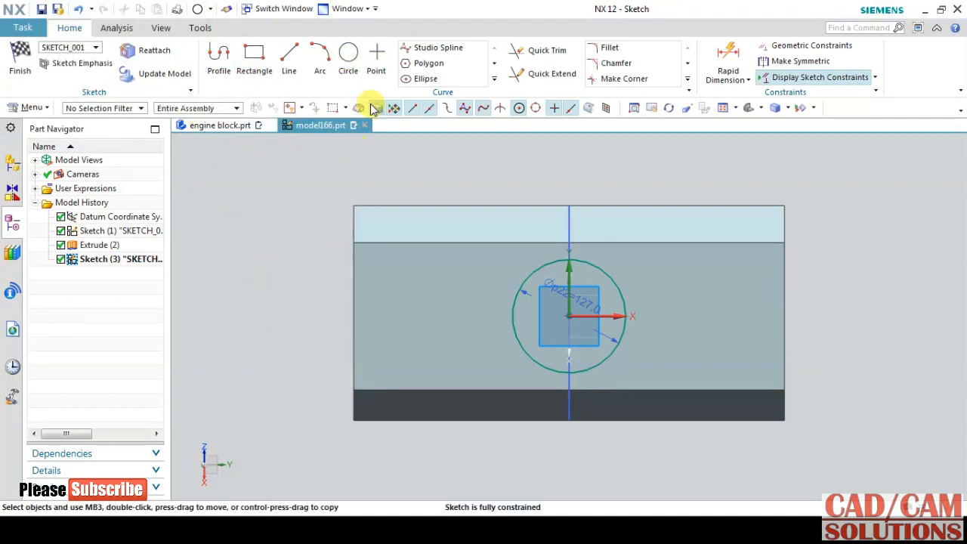
- Draw two more circles of 127 mm diameter, one to the left and one to the right of the centre circle
left_click(349, 58)
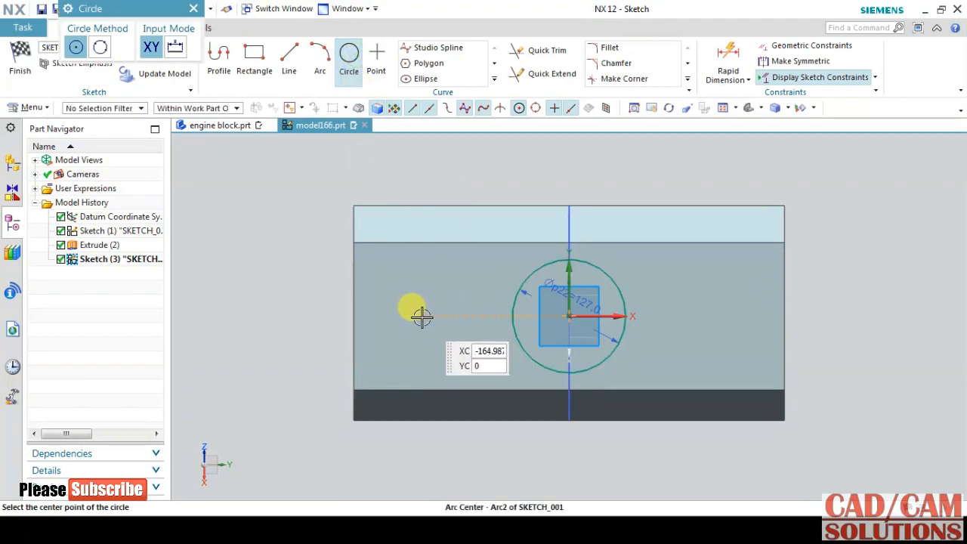
left_click(420, 315)
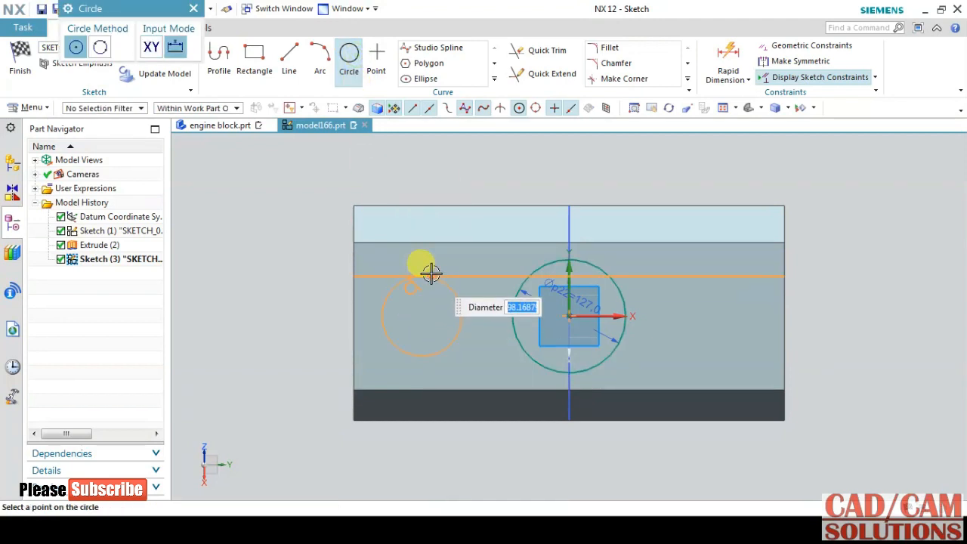
type("127")
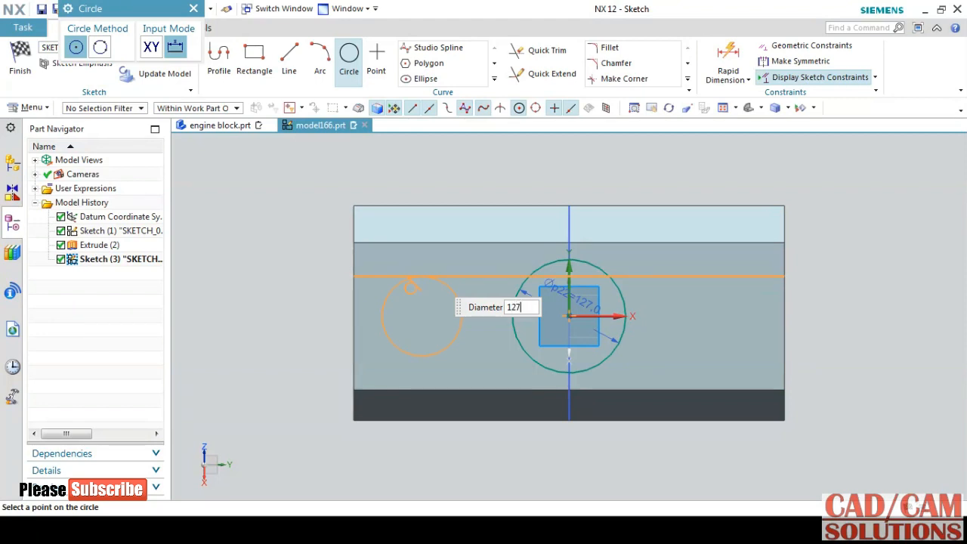
left_click(429, 272)
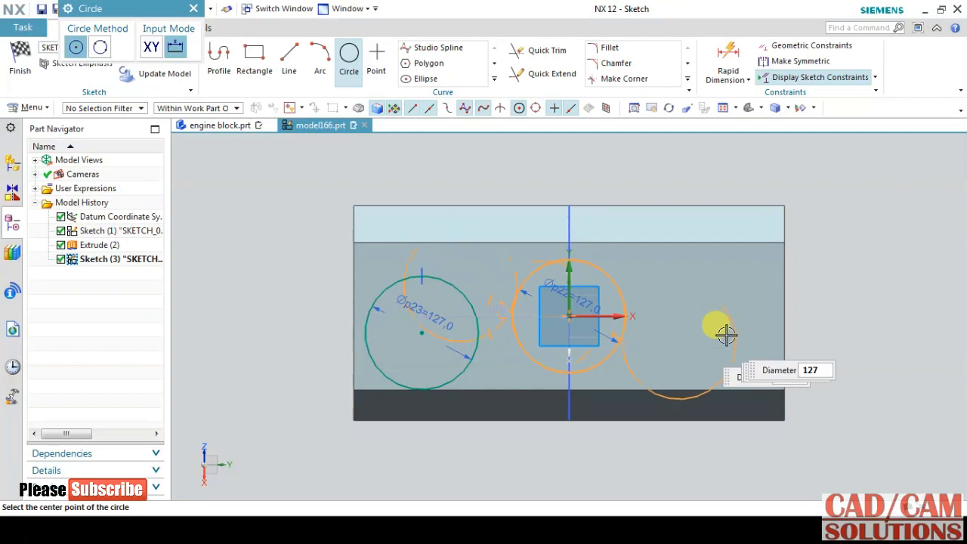
left_click(701, 316)
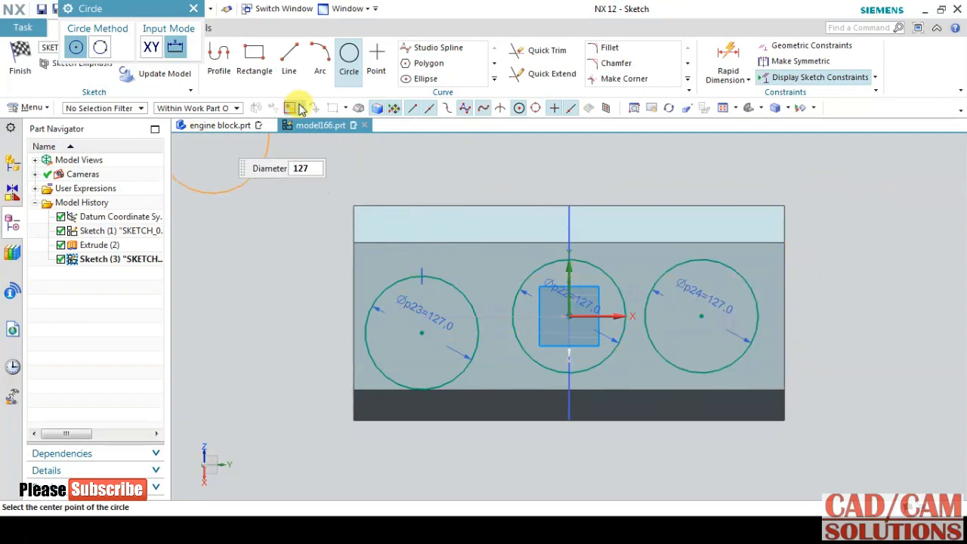
left_click(348, 62)
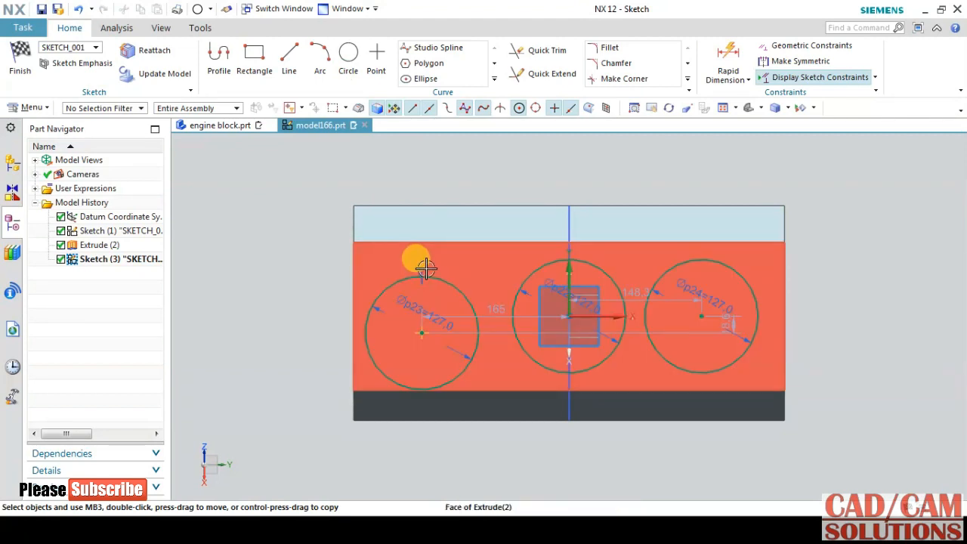
- Delete the left circle and set the right circle's horizontal centre distance from the sketch origin to 146.1 mm
left_click(404, 276)
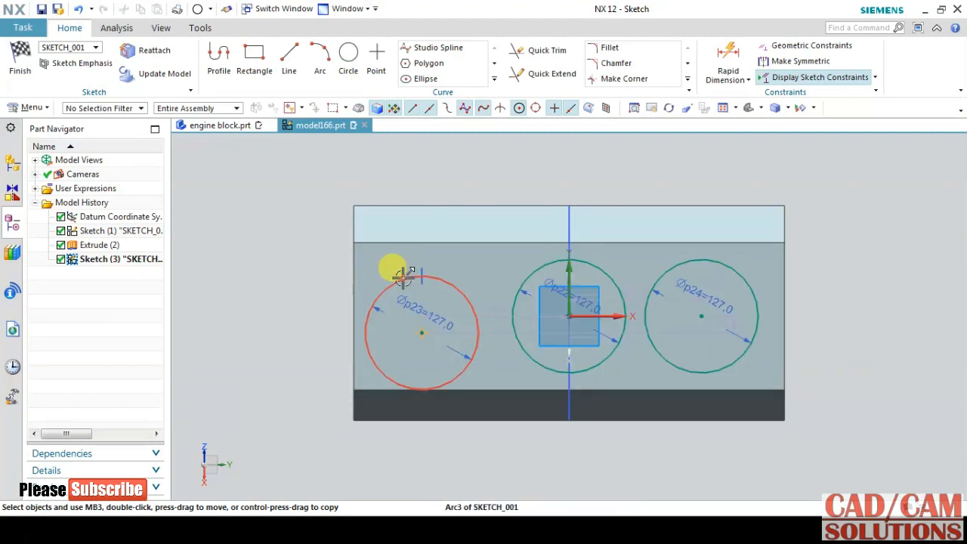
key("Delete")
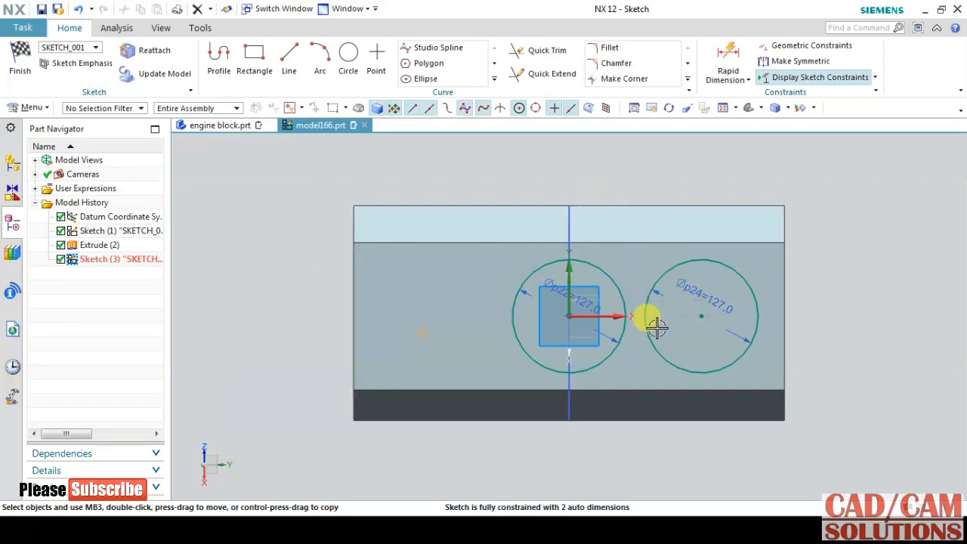
double_click(640, 300)
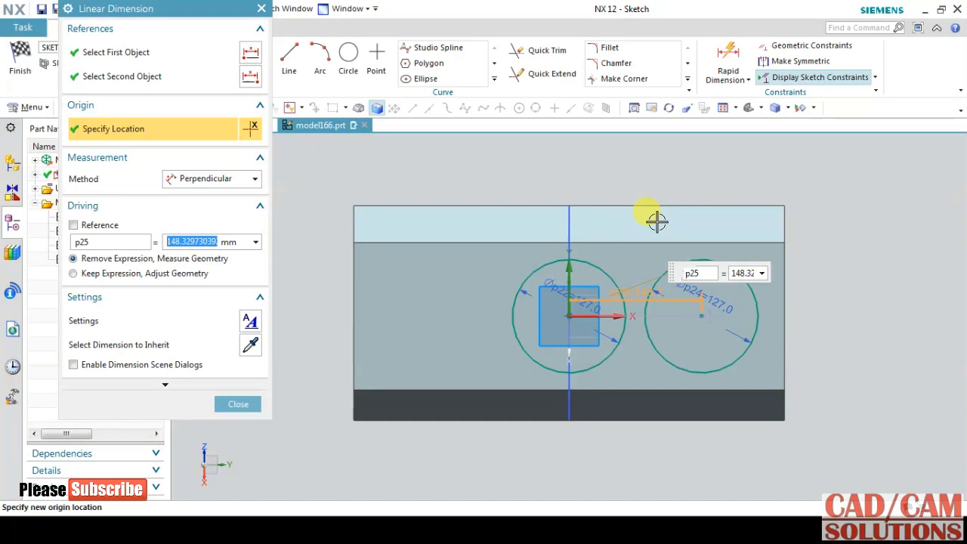
type("146.1")
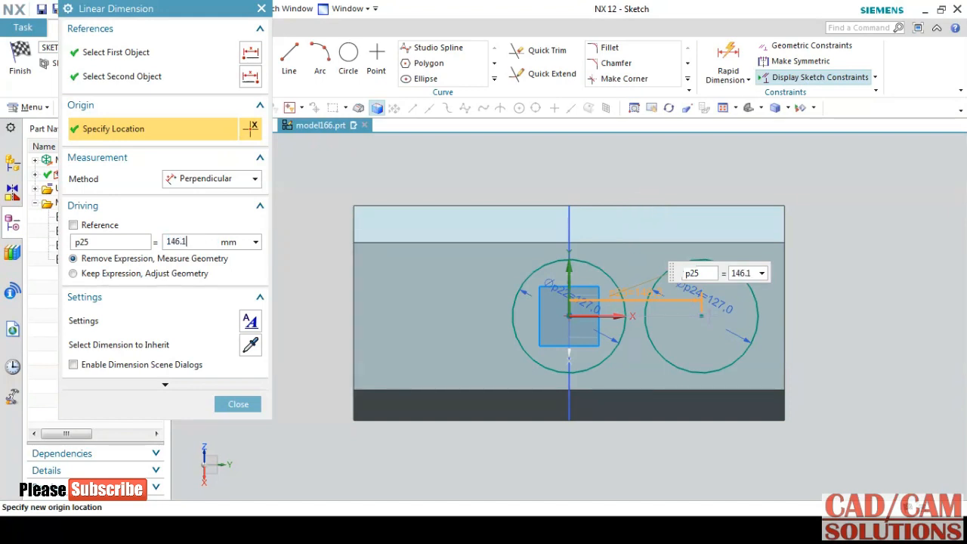
key("Return")
left_click(236, 405)
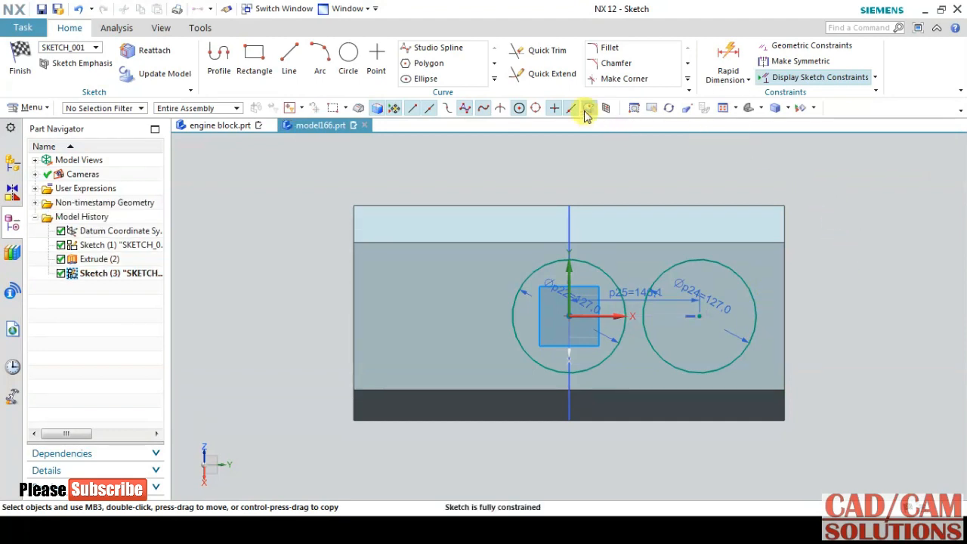
- Mirror the right circle about the sketch's vertical axis and finish the sketch
left_click(495, 79)
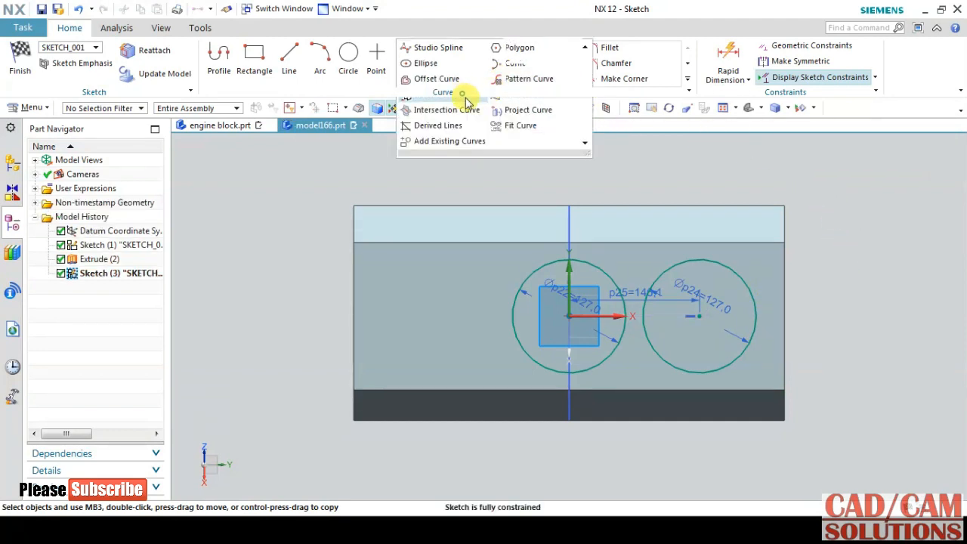
left_click(438, 93)
left_click(730, 263)
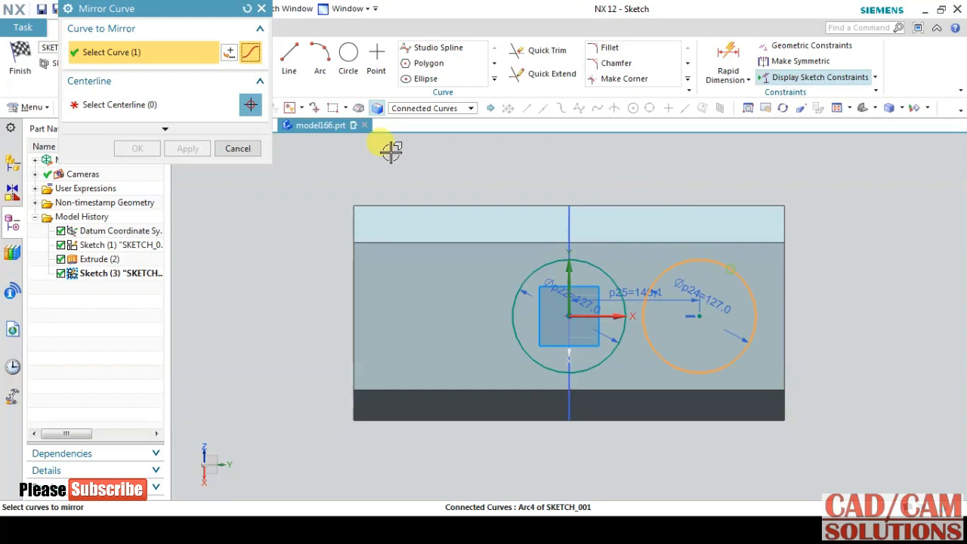
left_click(184, 105)
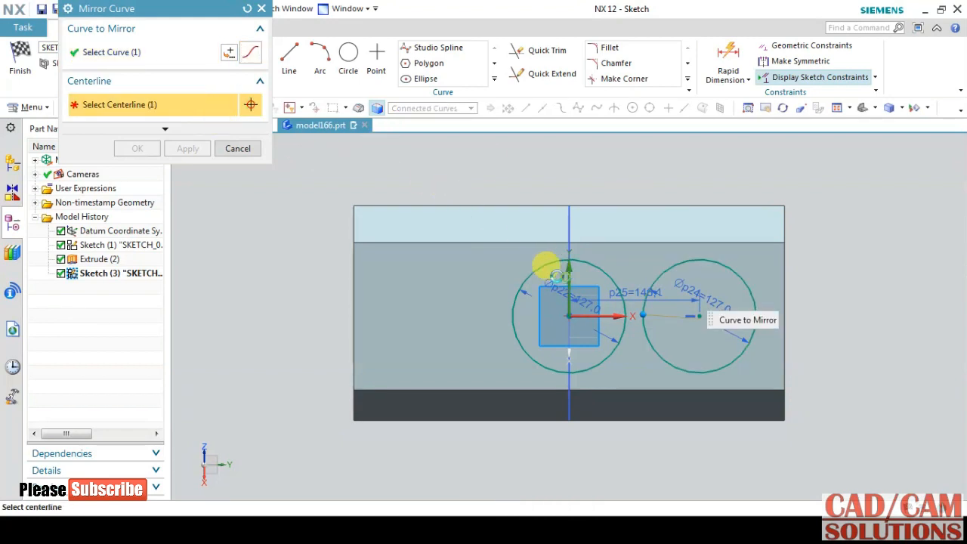
left_click(563, 270)
left_click(140, 149)
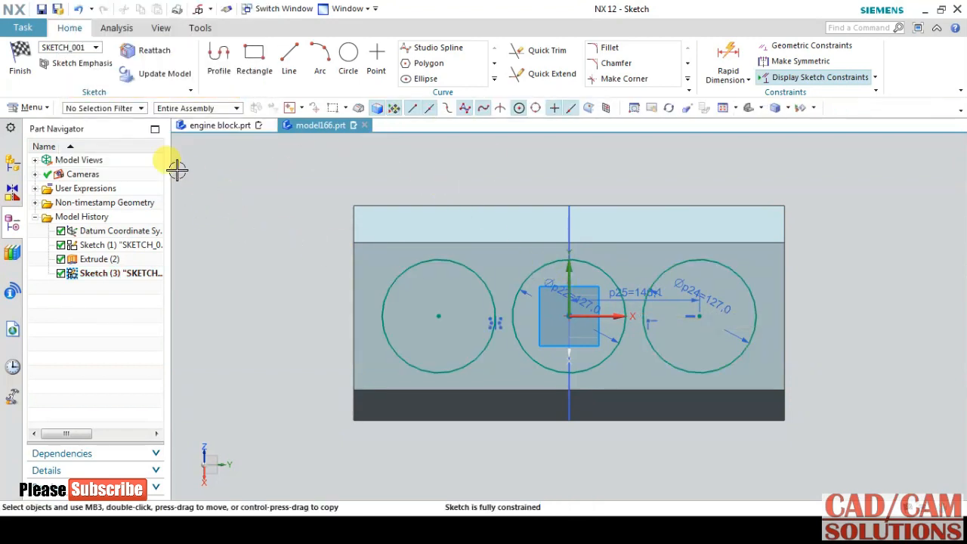
left_click(30, 71)
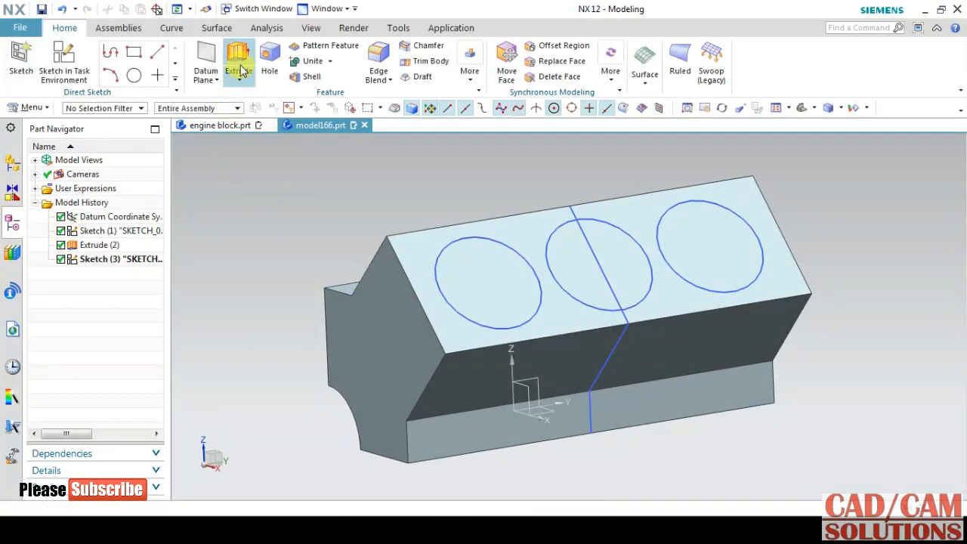
- Extrude the three circles 400 mm in the reversed direction into the block, subtracting them to cut the cylinder bores
left_click(233, 55)
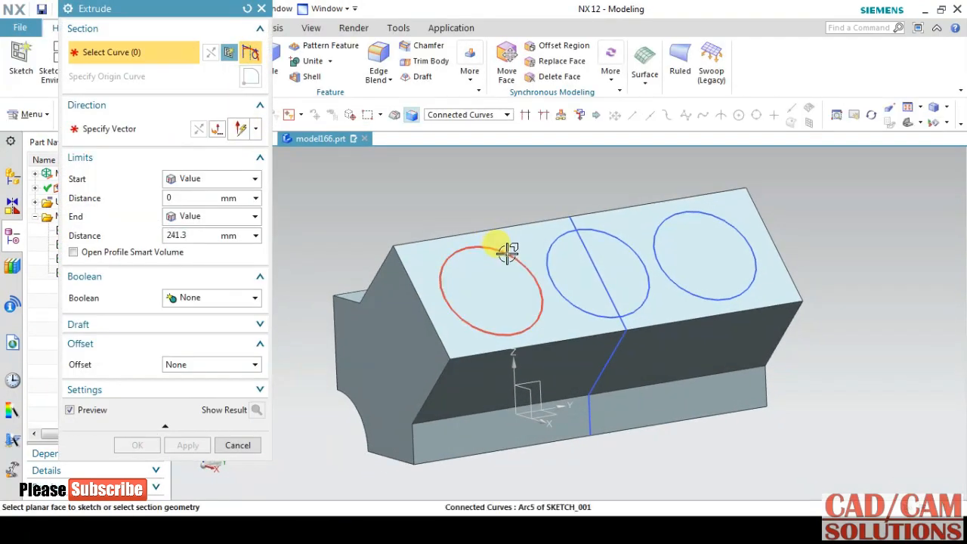
left_click(507, 250)
left_click(609, 235)
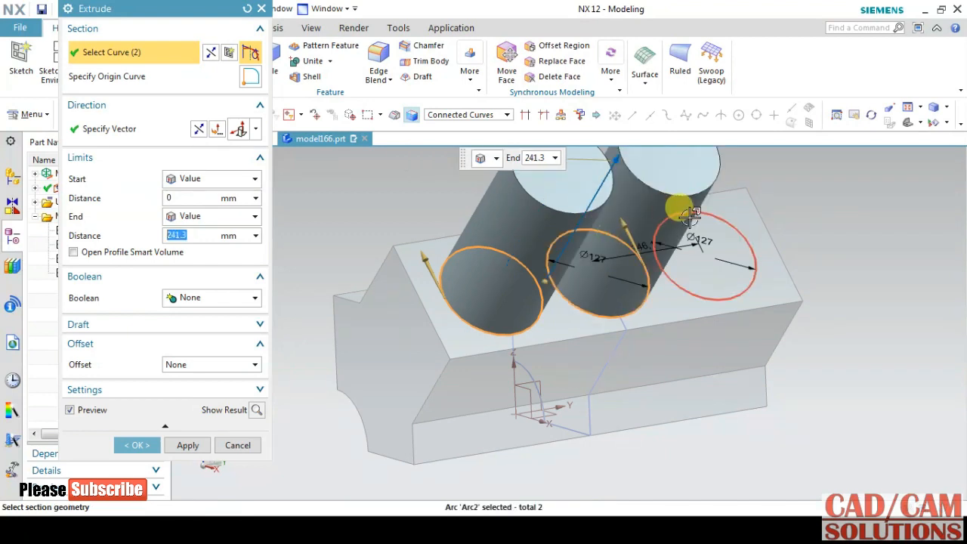
left_click(693, 214)
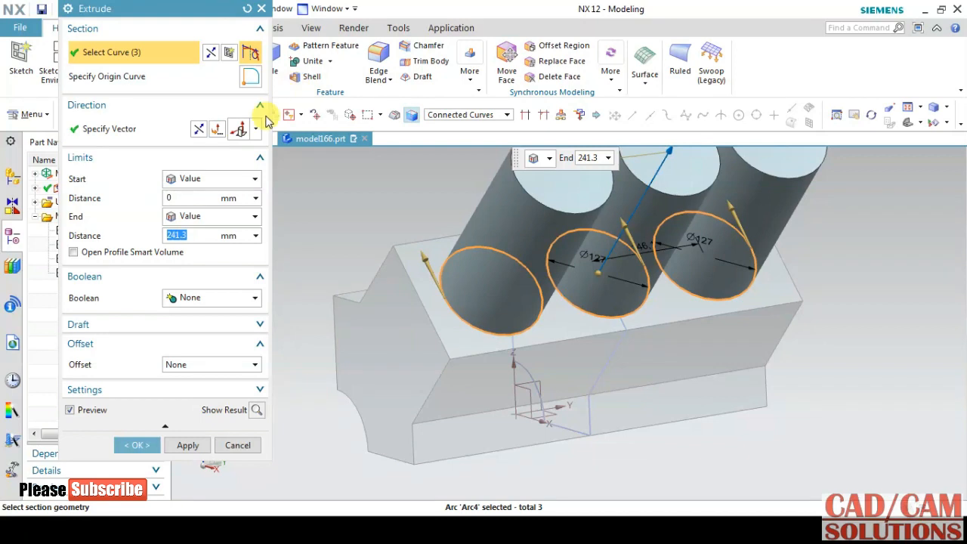
left_click(199, 129)
left_click(198, 235)
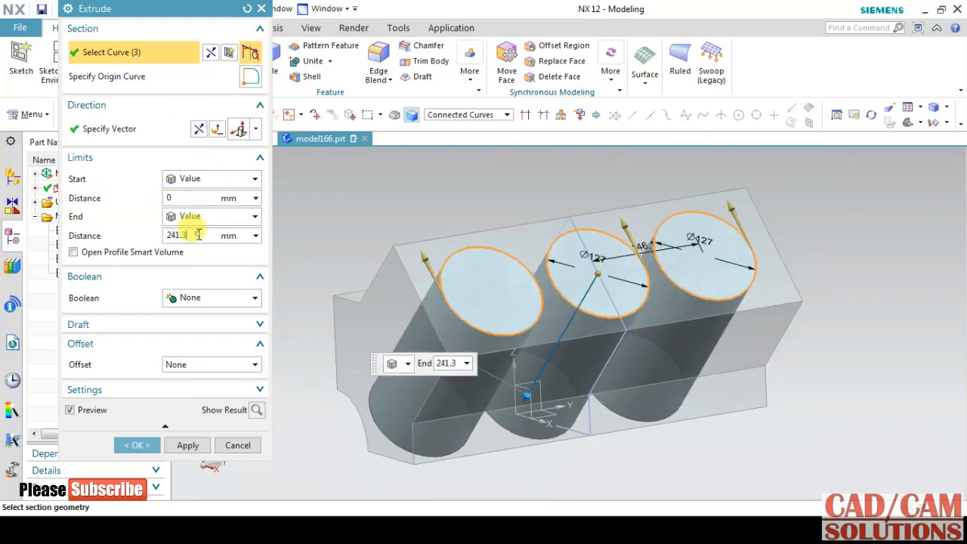
type("400")
key("Return")
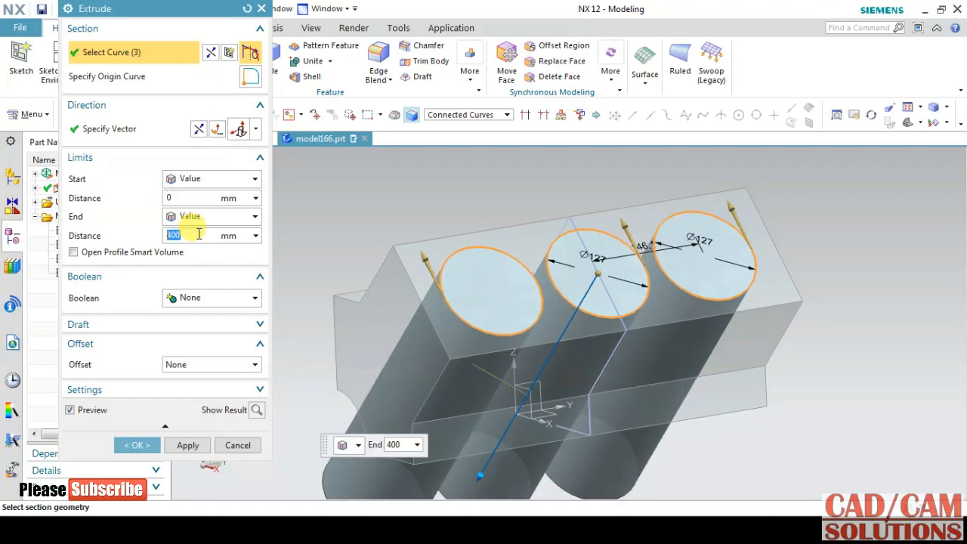
left_click(171, 298)
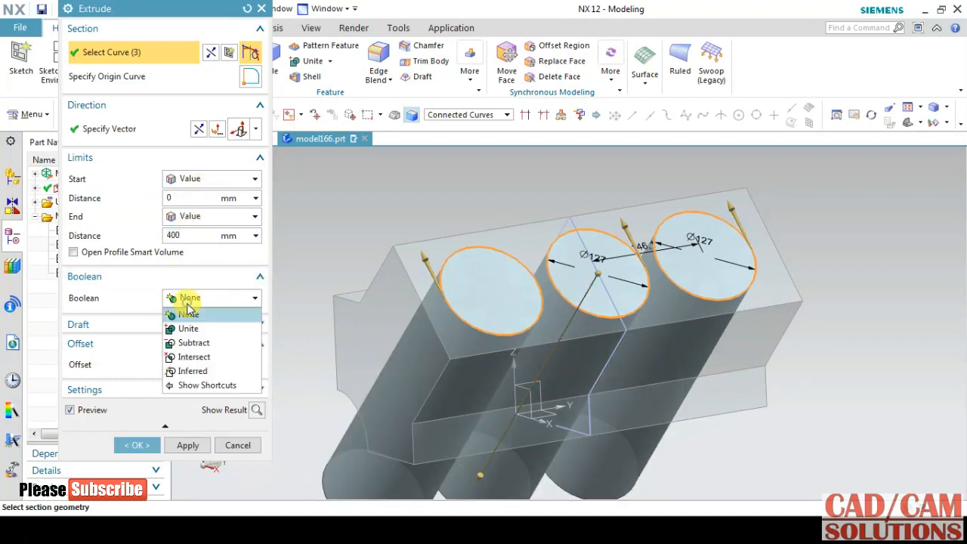
left_click(195, 343)
left_click(136, 468)
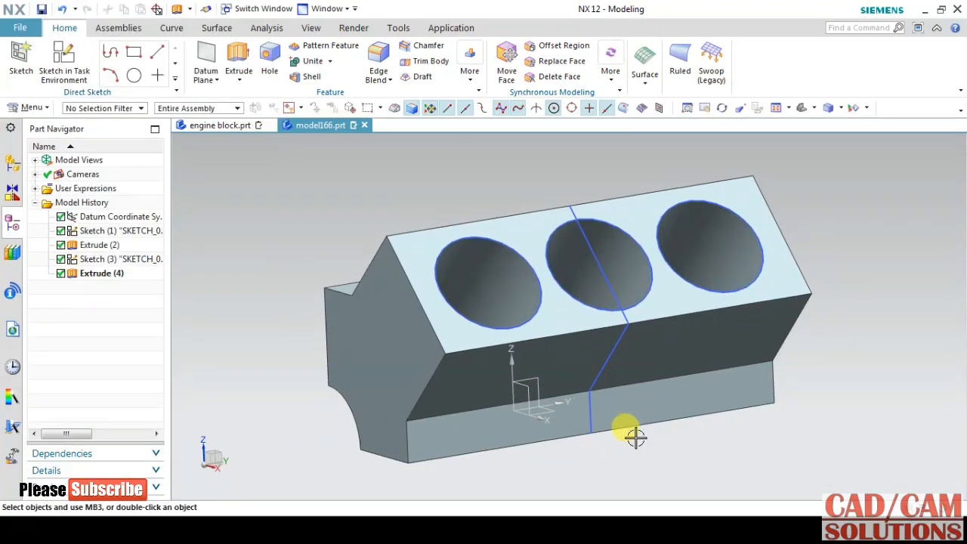
- Create a new sketch on the sloped face containing the three bores, using the Y axis as horizontal reference
middle_click_drag(678, 438, 714, 432)
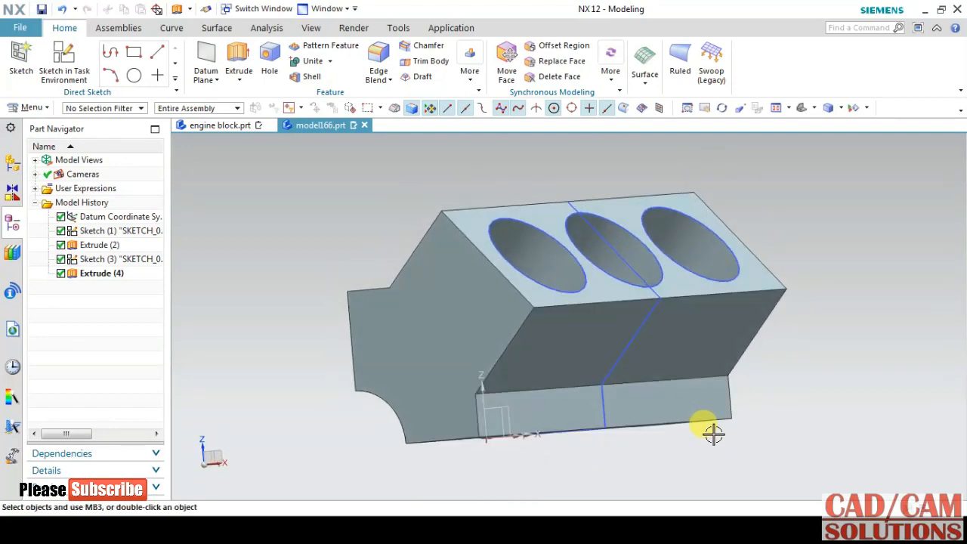
left_click(64, 60)
left_click(549, 218)
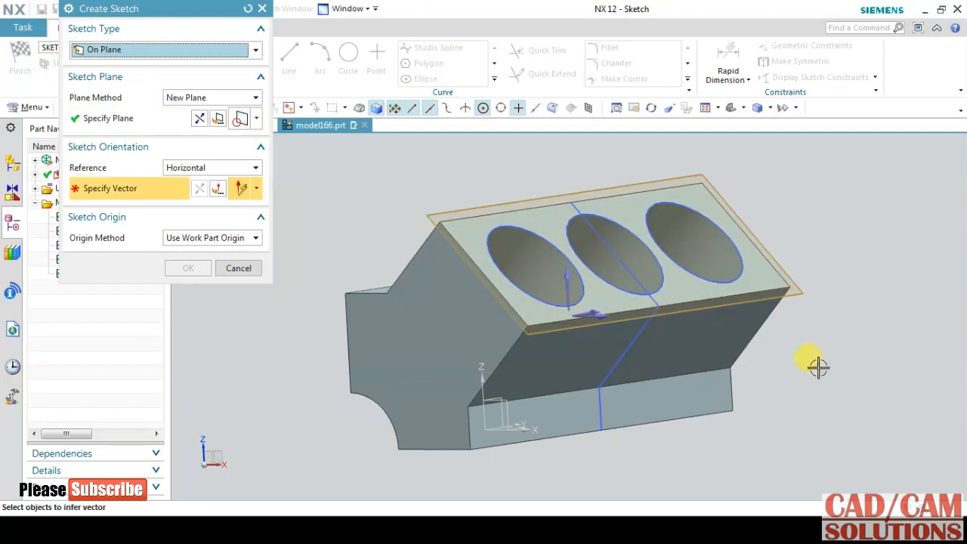
middle_click_drag(816, 367, 794, 368)
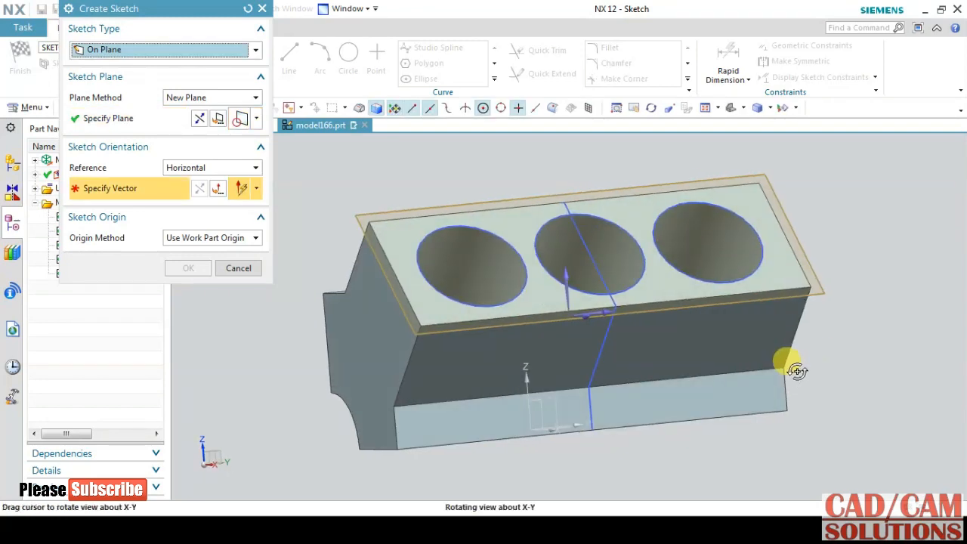
left_click(604, 312)
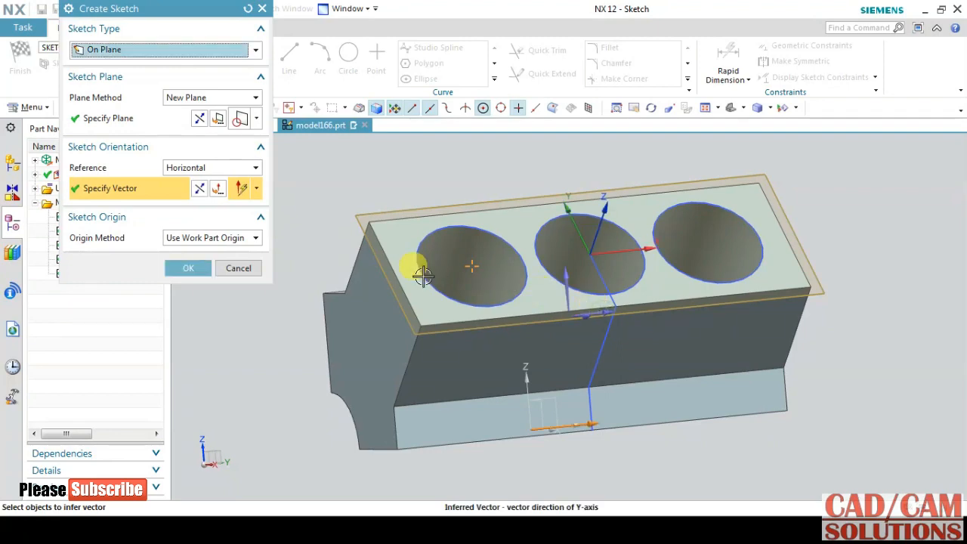
left_click(187, 267)
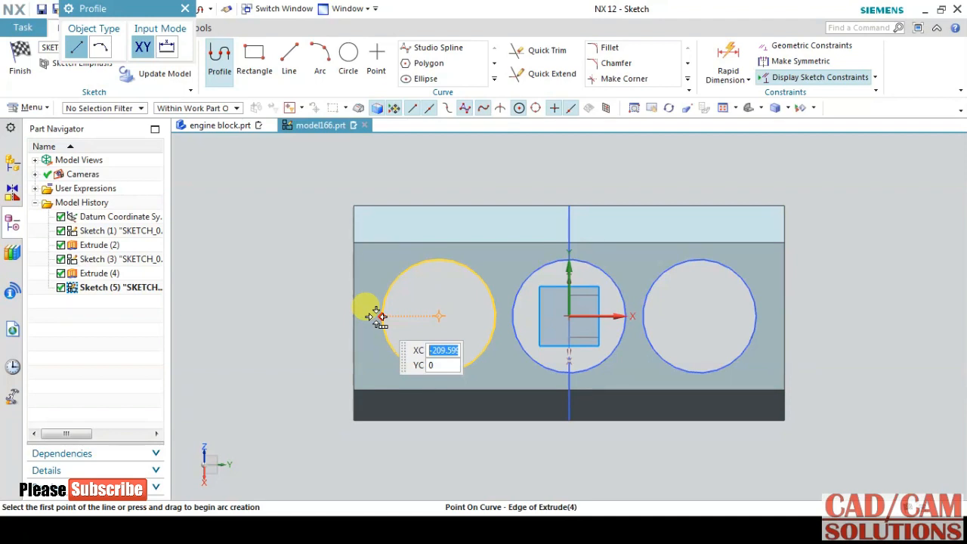
left_click(496, 80)
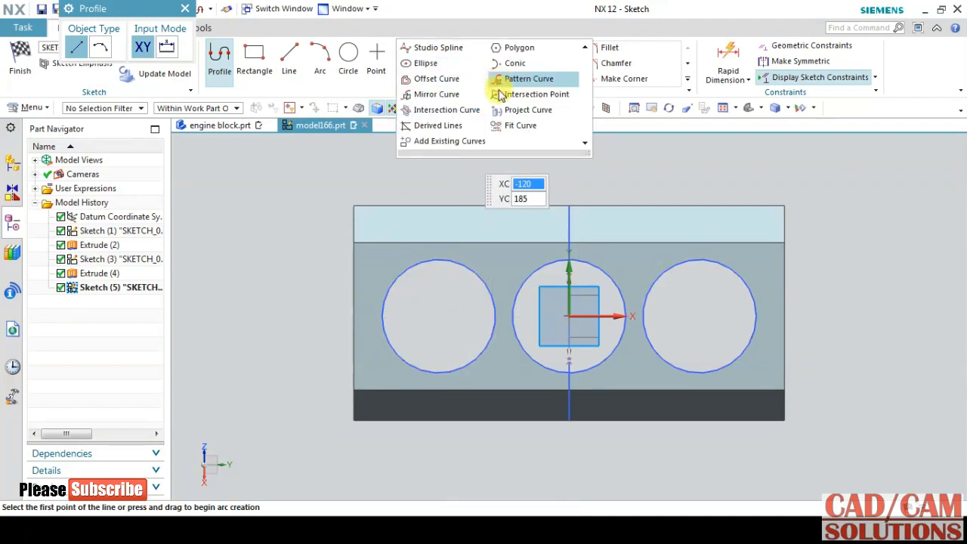
left_click(424, 80)
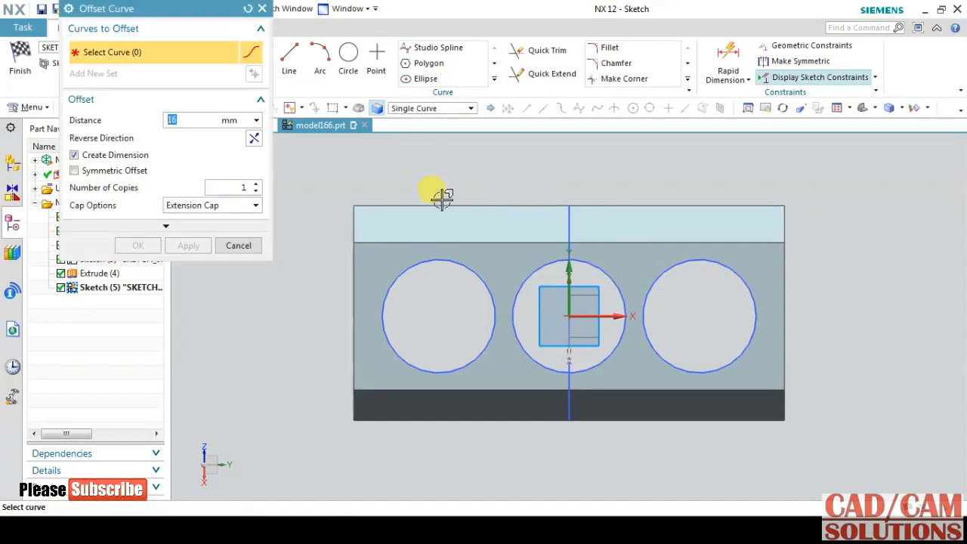
left_click(464, 255)
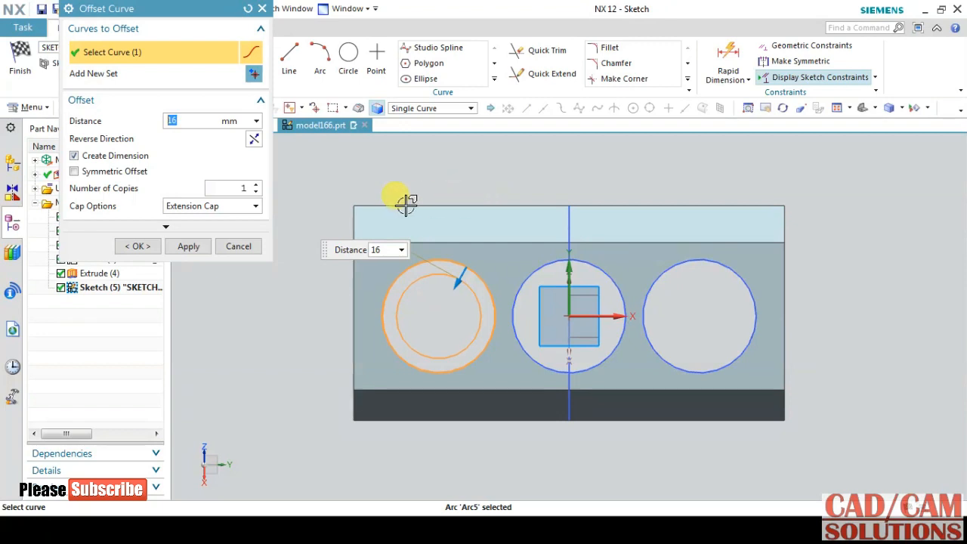
left_click(238, 246)
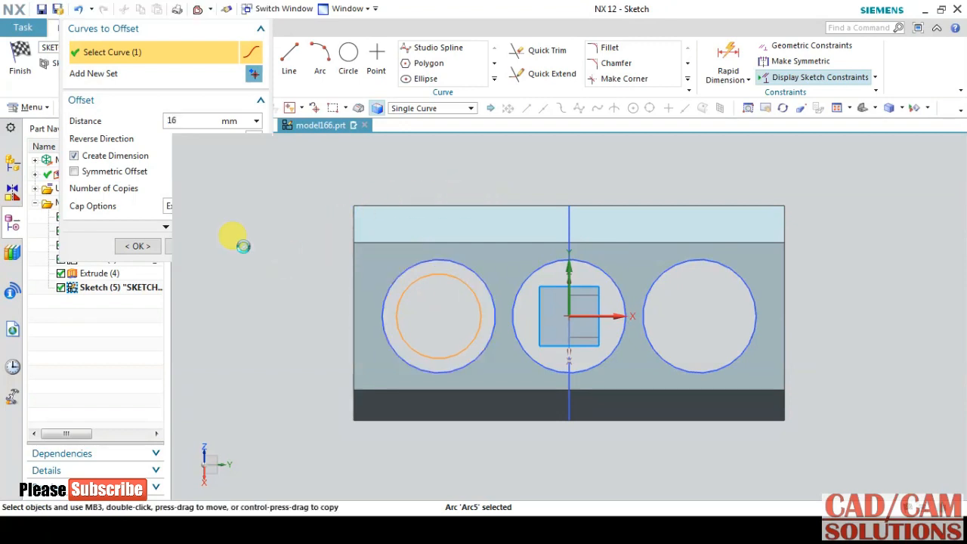
- Draw a circle of 152.4 mm diameter concentric with the left bore
left_click(339, 53)
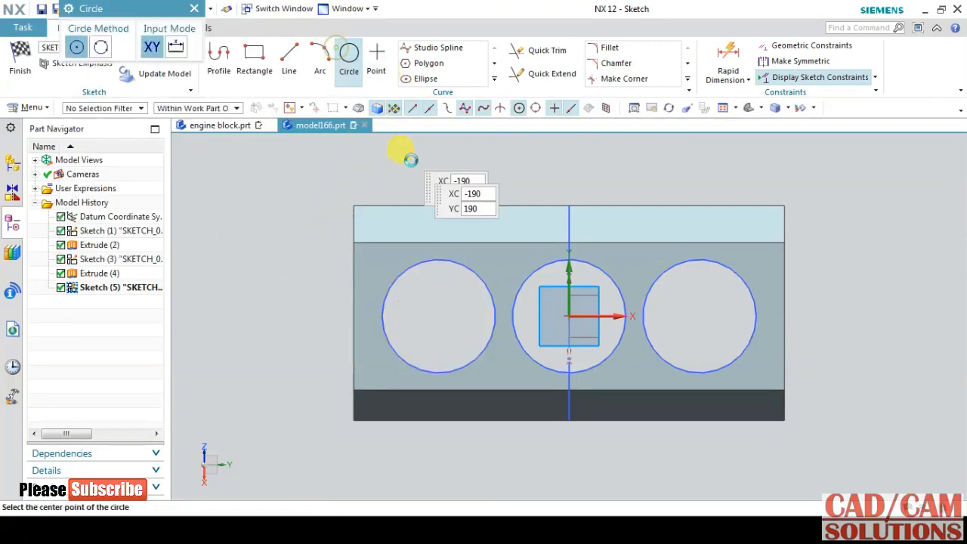
left_click(437, 315)
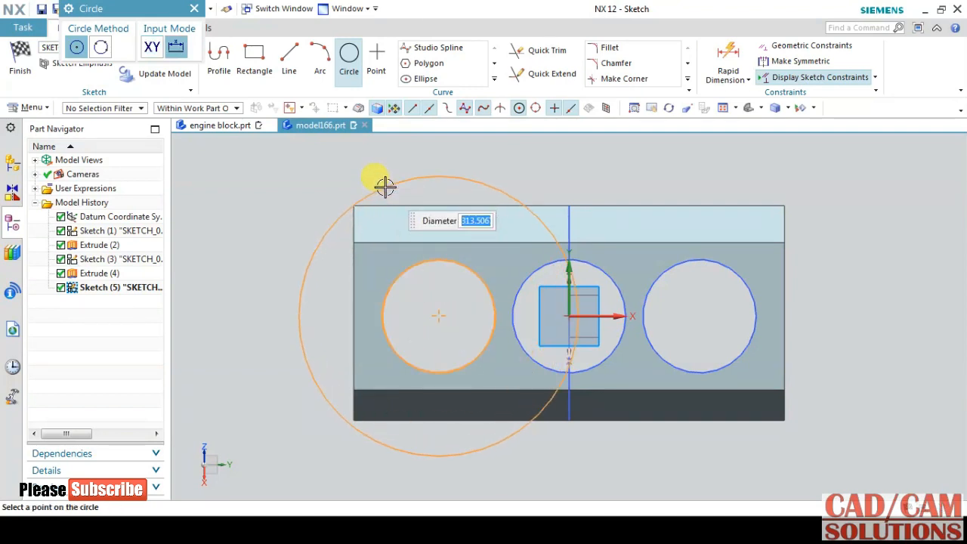
type("152.4")
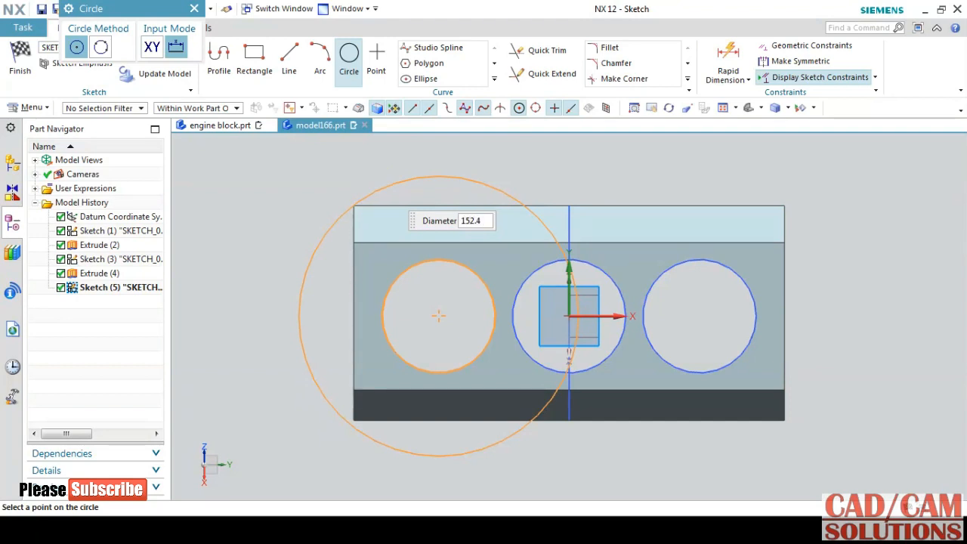
left_click(384, 186)
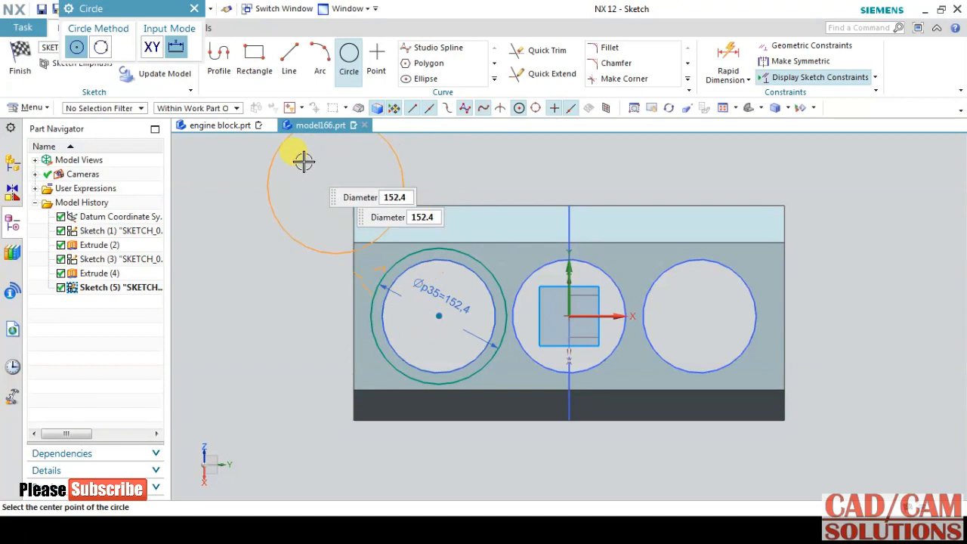
- Sketch a vertical line about 132 mm long between the left circle and the face's left edge, parallel to that edge
left_click(221, 51)
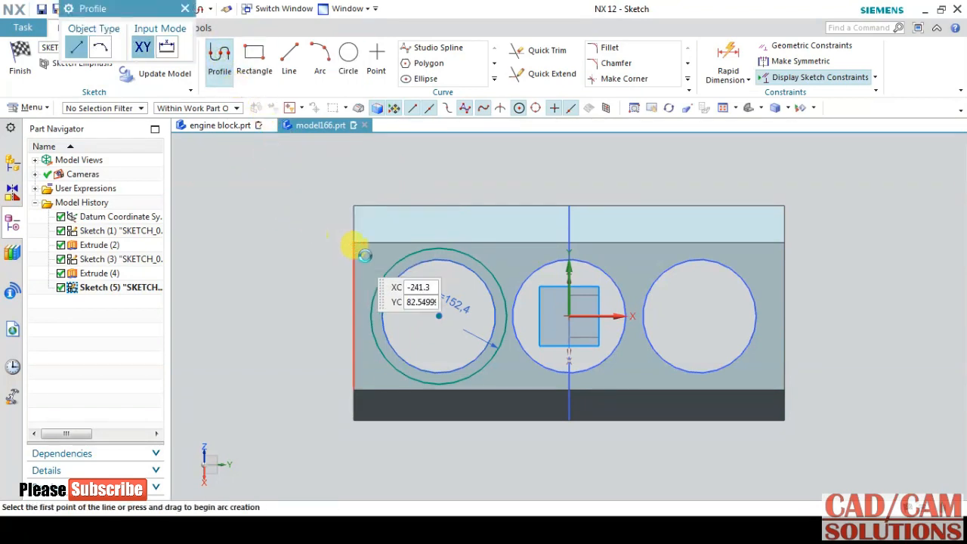
left_click(361, 315)
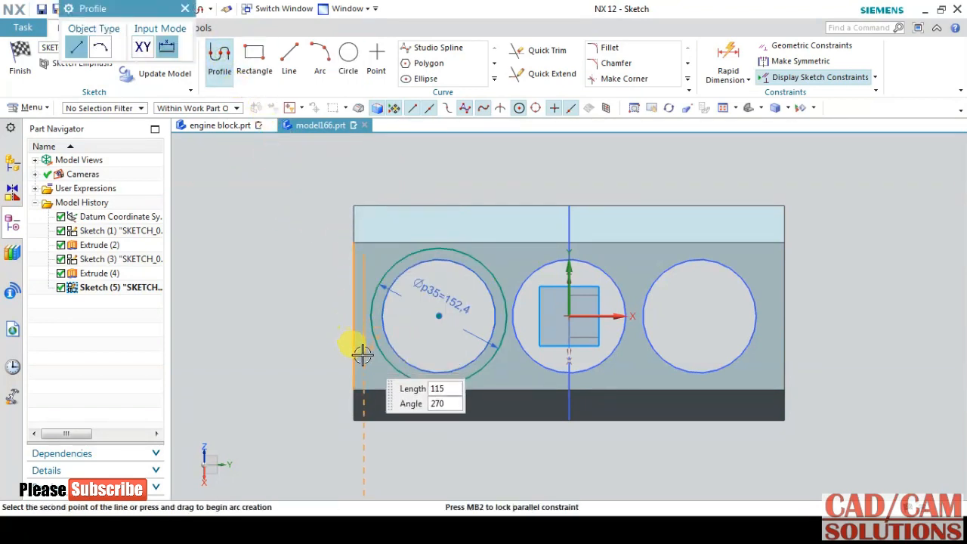
left_click(352, 340)
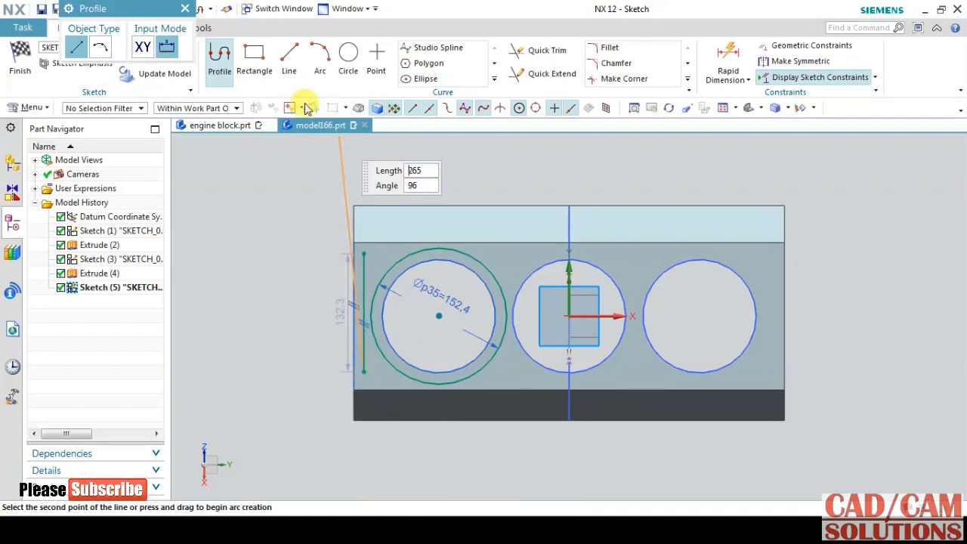
left_click(220, 53)
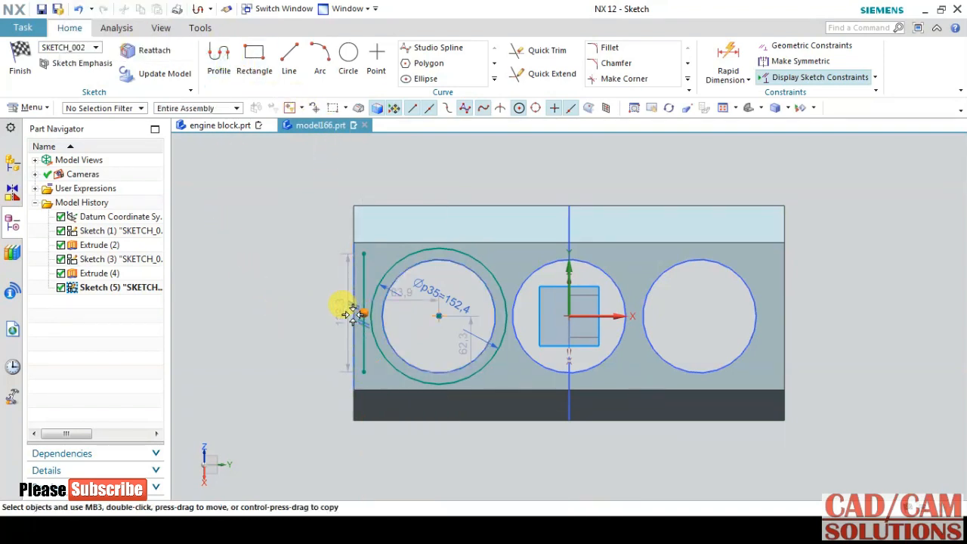
- Align the vertical line's midpoint with the midpoint of the face's left edge and set the line's length to 139.7 mm
left_click(352, 314)
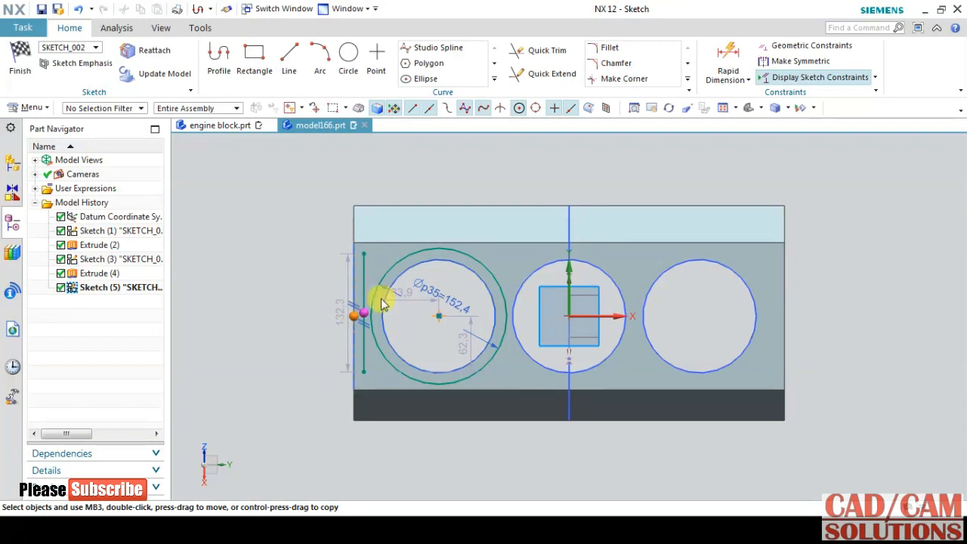
left_click(408, 294)
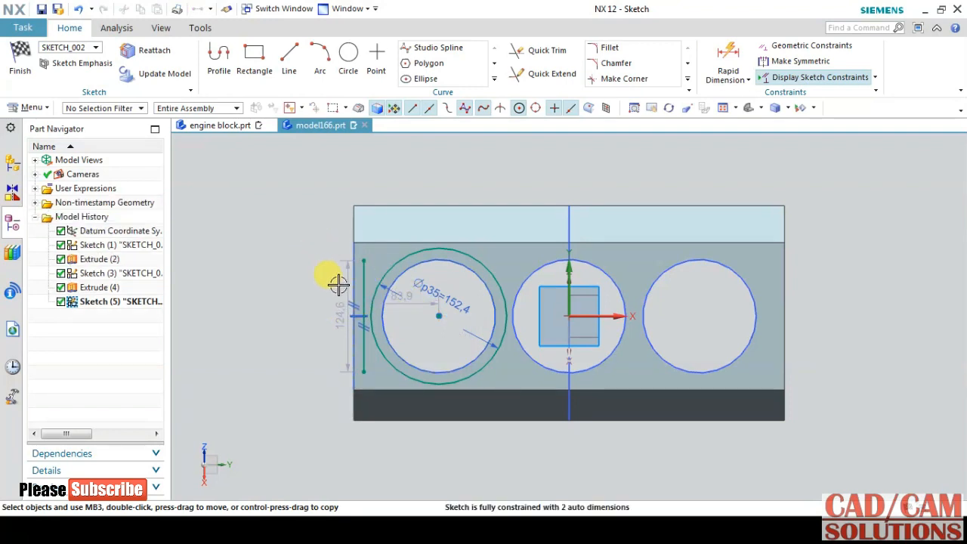
double_click(340, 277)
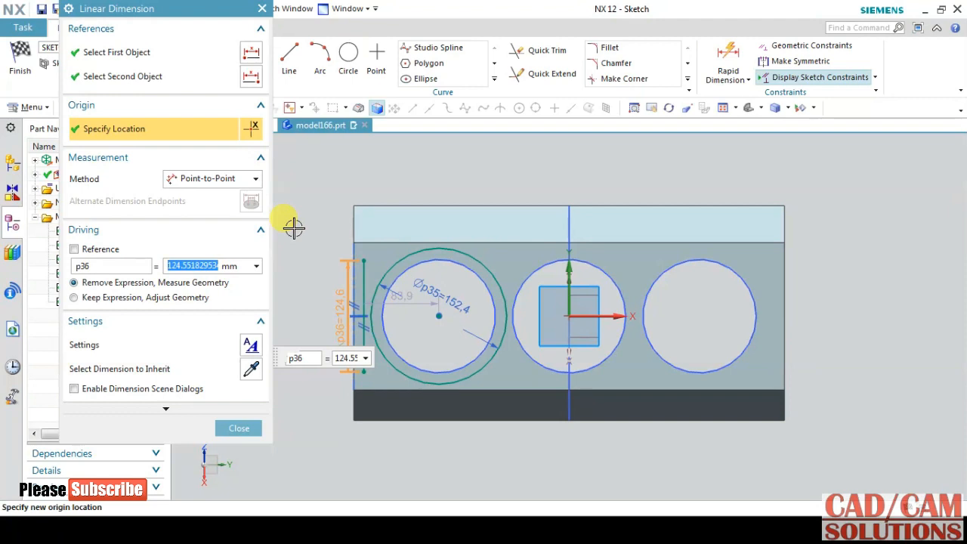
type("139.7")
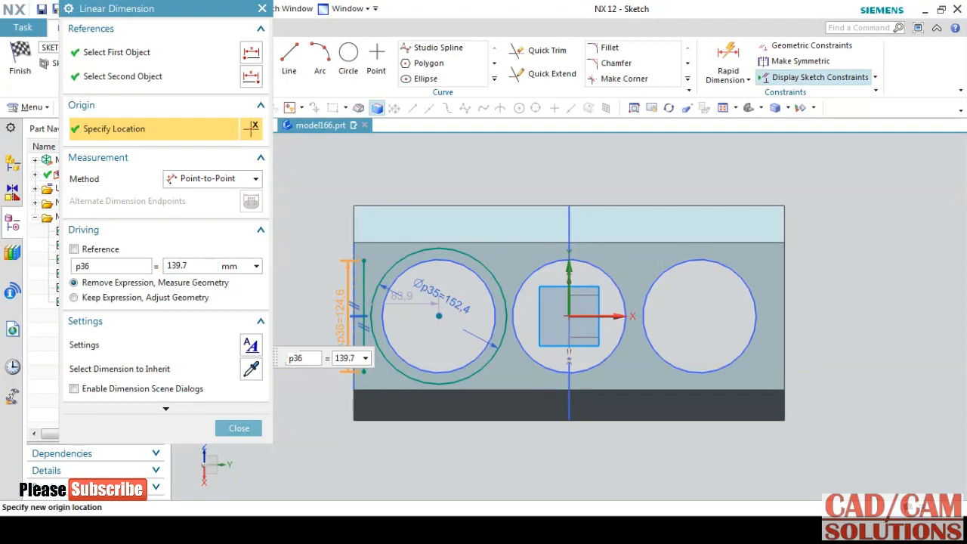
key("Return")
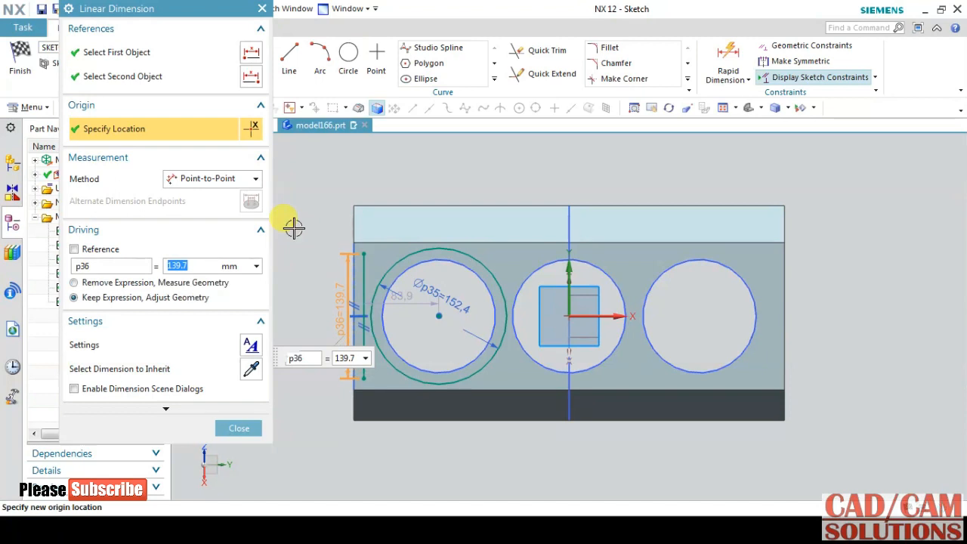
left_click(233, 428)
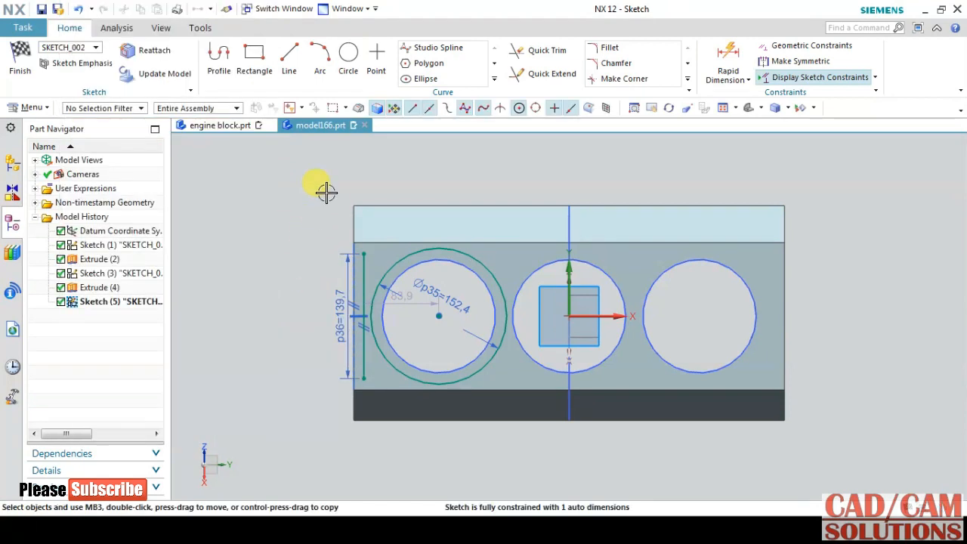
- Draw two horizontal lines about 190 mm long from the upper and lower ends of the vertical line towards the middle bore
left_click(287, 56)
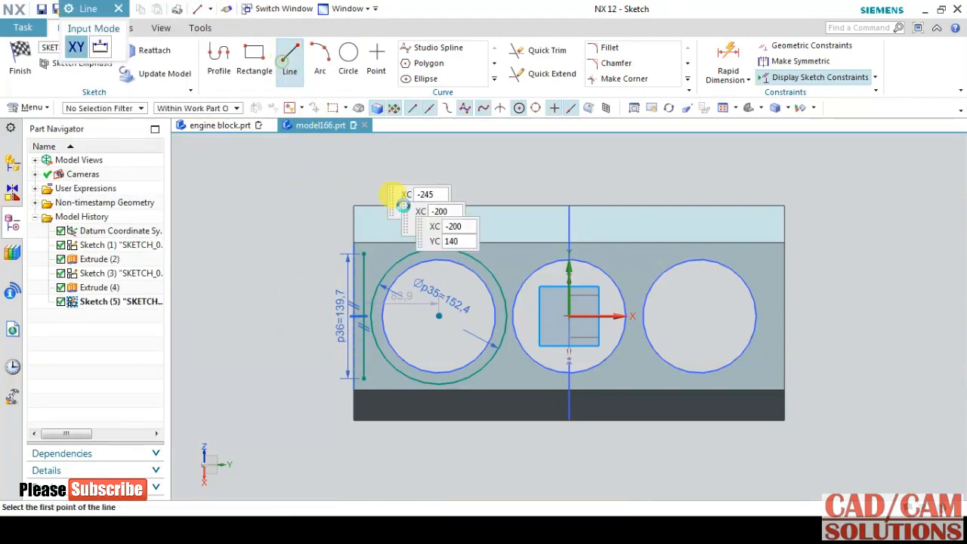
left_click(363, 254)
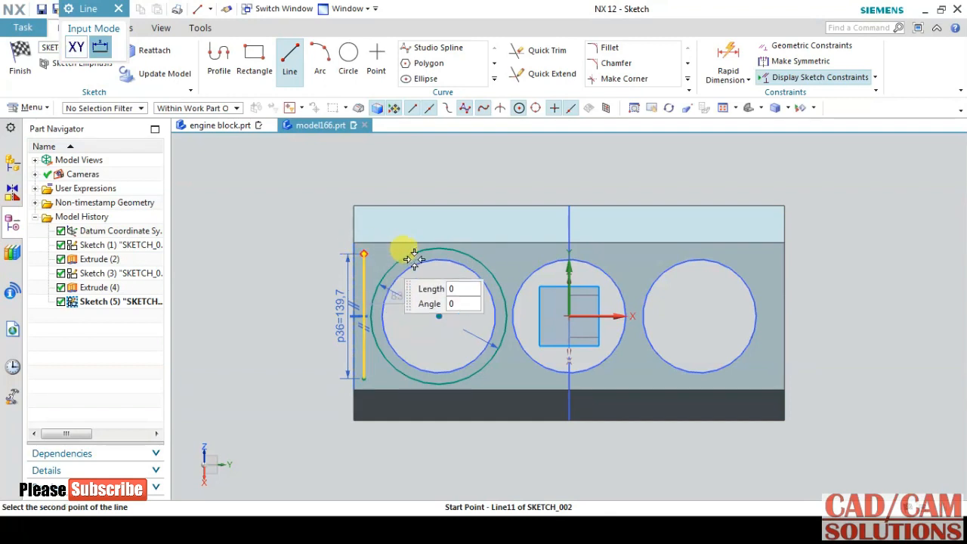
left_click(535, 254)
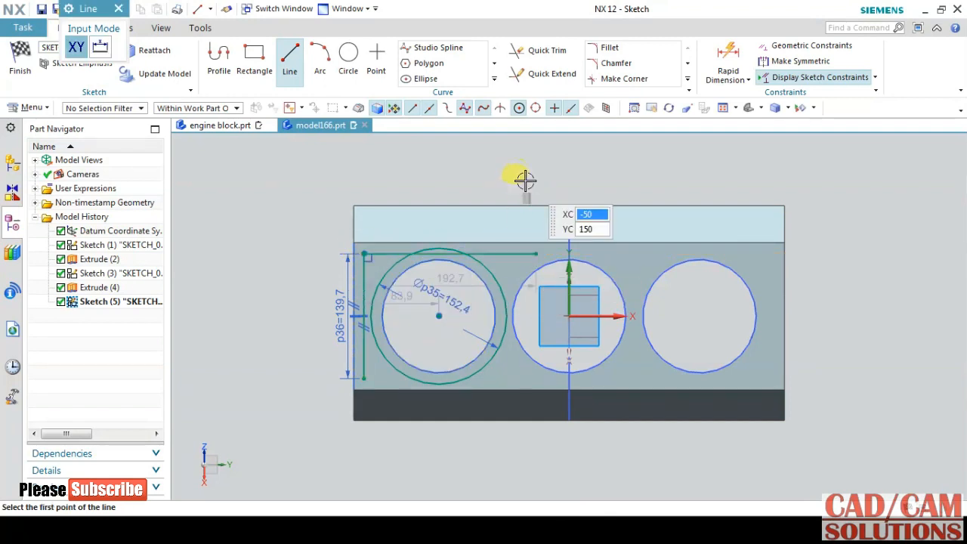
left_click(363, 379)
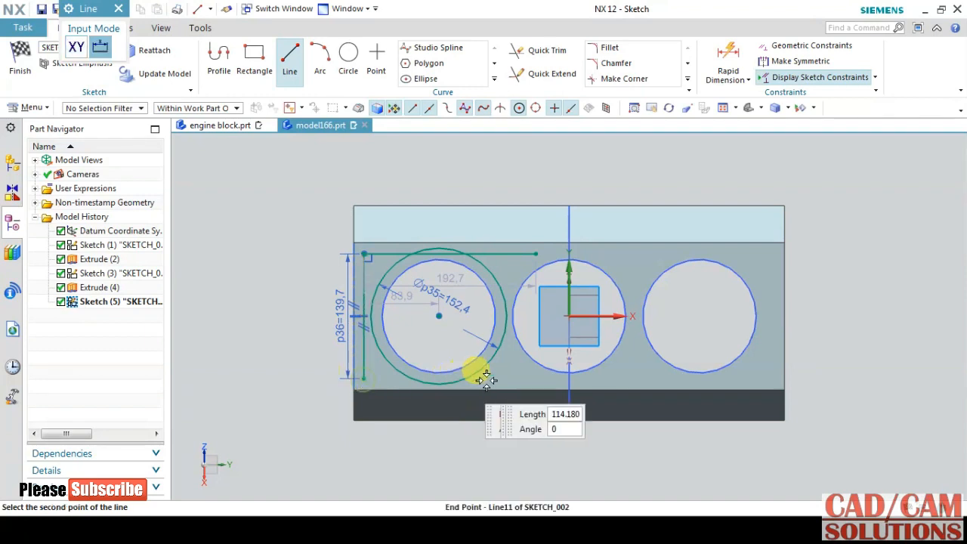
left_click(534, 377)
- Draw a circle of 152.4 mm diameter centred on the sketch origin and extend both horizontal lines to meet it
left_click(348, 56)
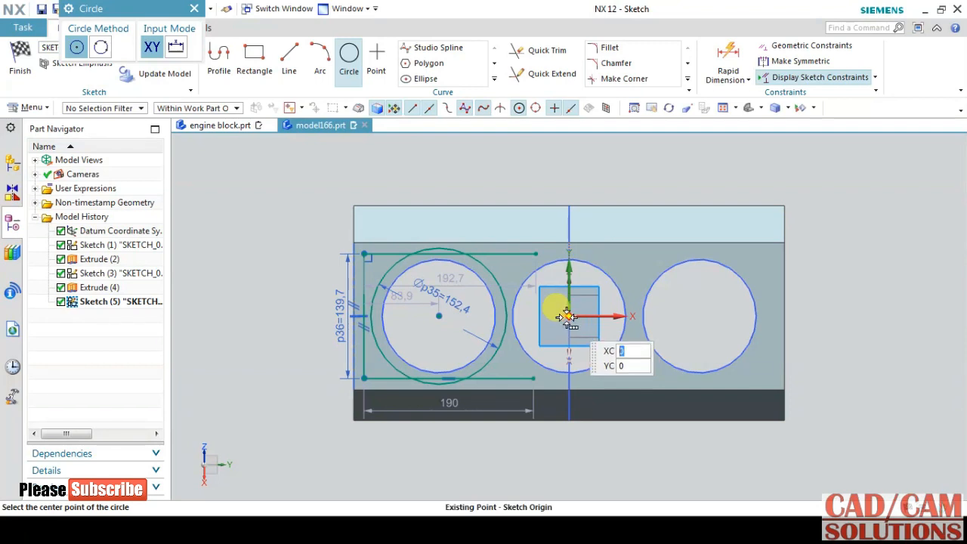
left_click(568, 318)
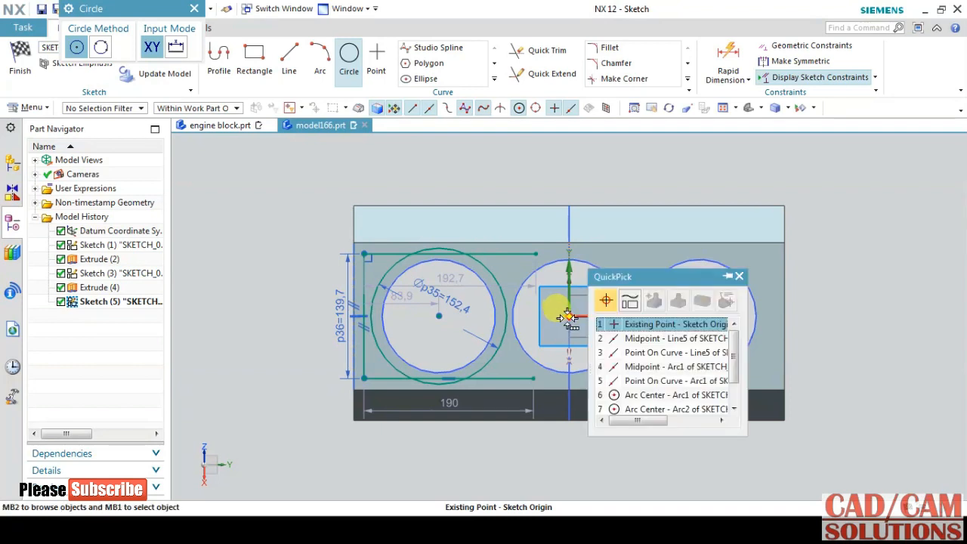
left_click(605, 323)
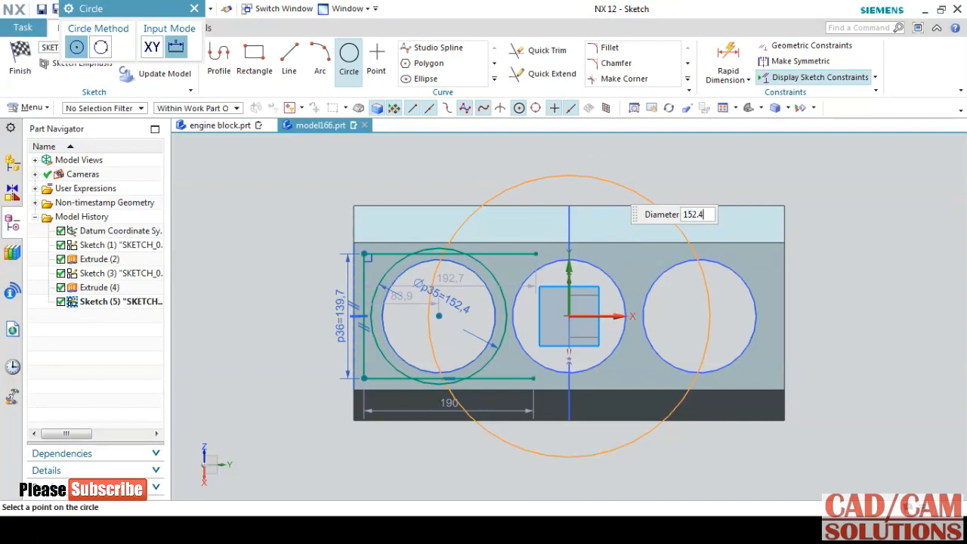
key("Return")
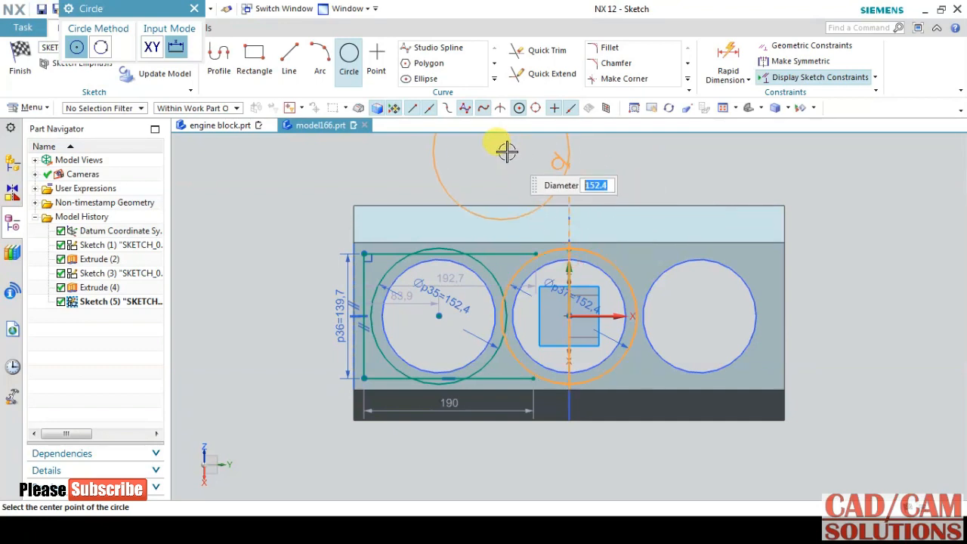
left_click(518, 73)
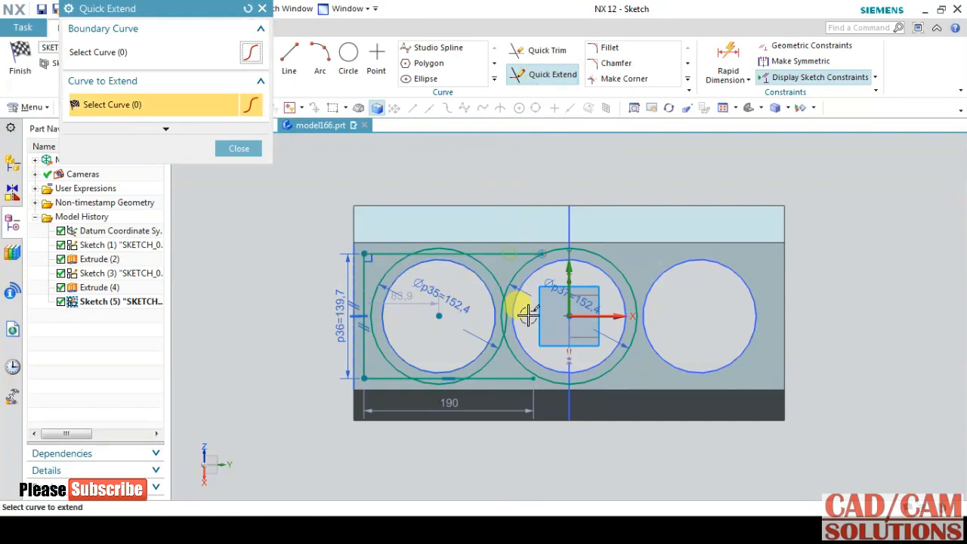
left_click(516, 377)
- Trim the circles and horizontal lines into three closed outlines beside and between the left and middle bores, and finish the sketch
left_click(529, 50)
left_click(597, 251)
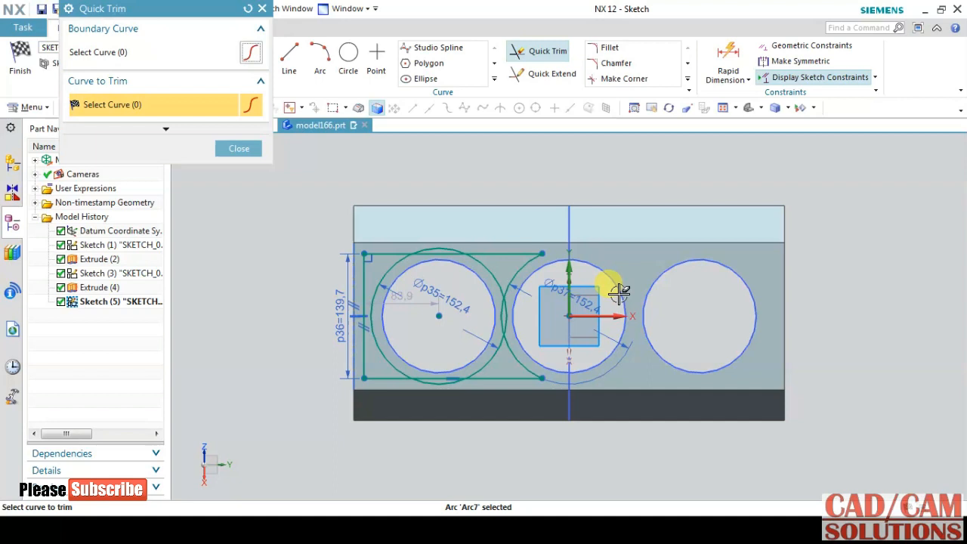
left_click(433, 249)
left_click(433, 250)
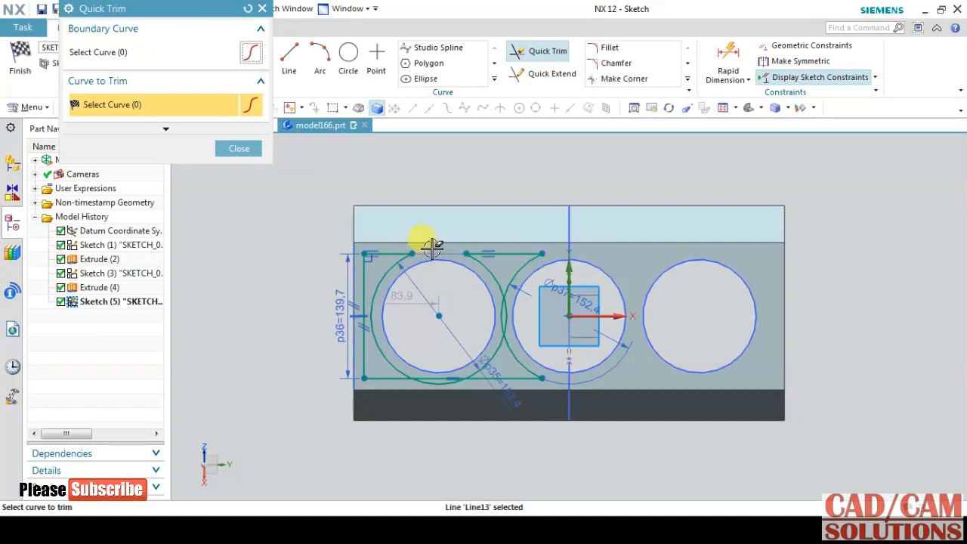
left_click(435, 380)
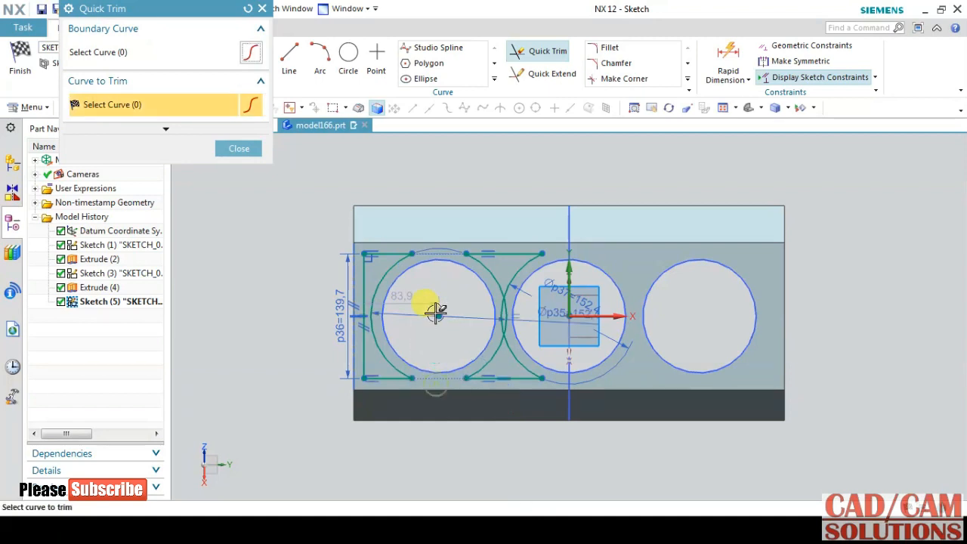
left_click(505, 318)
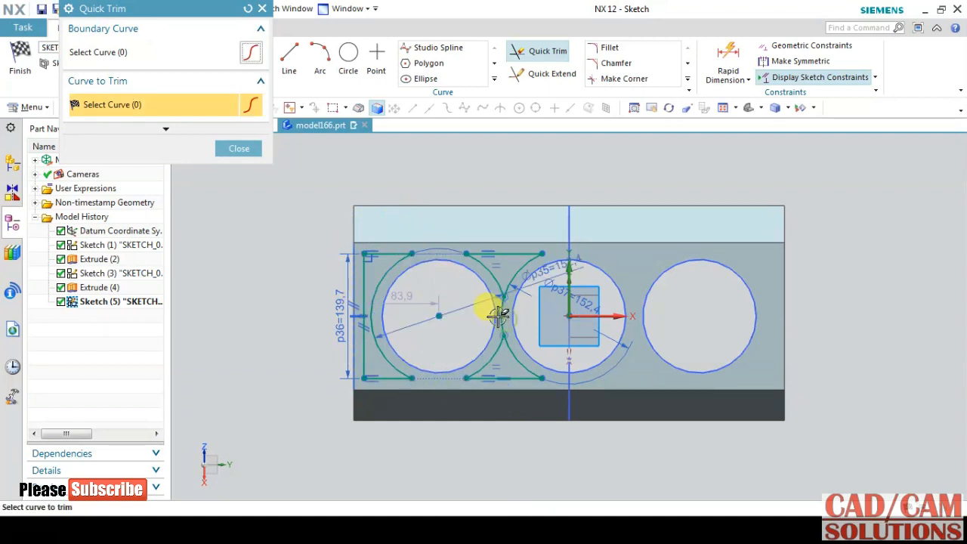
left_click(496, 305)
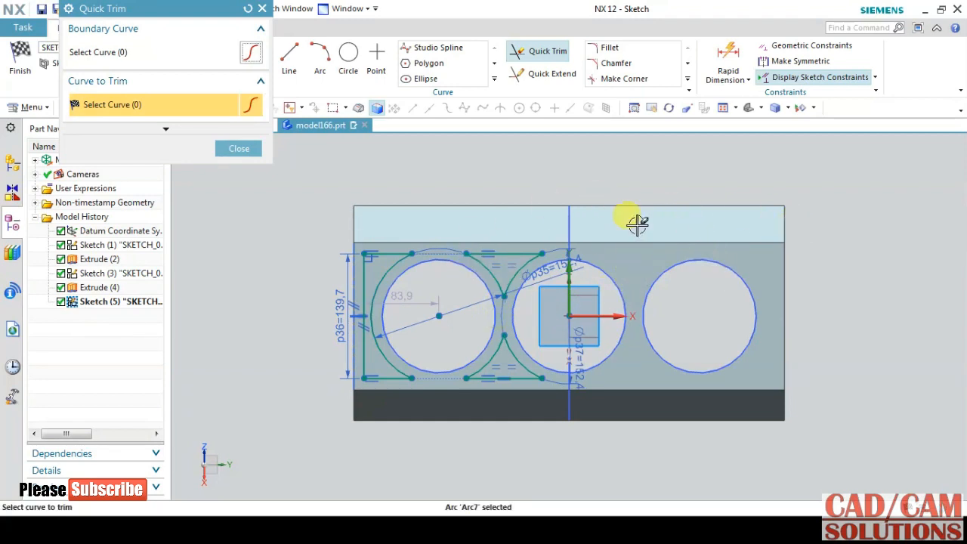
left_click(259, 149)
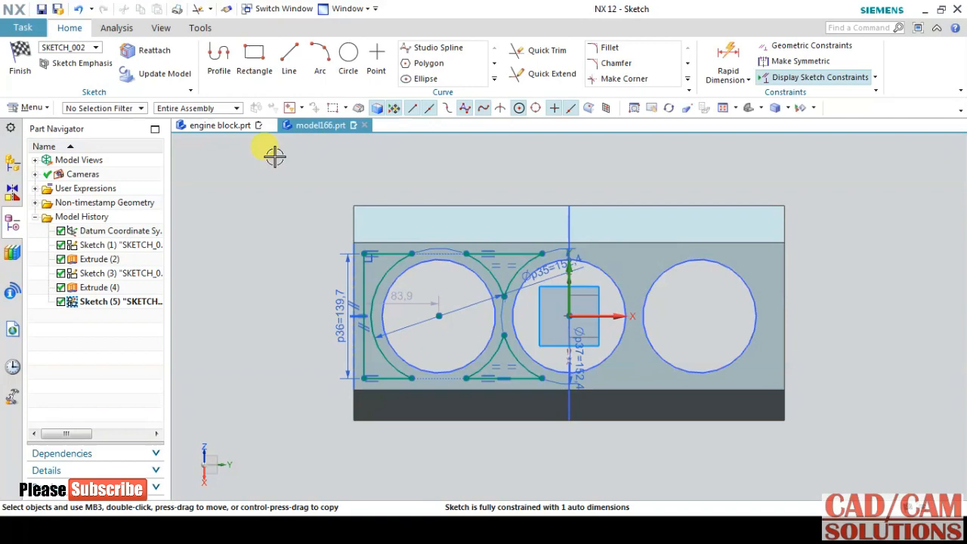
left_click(20, 61)
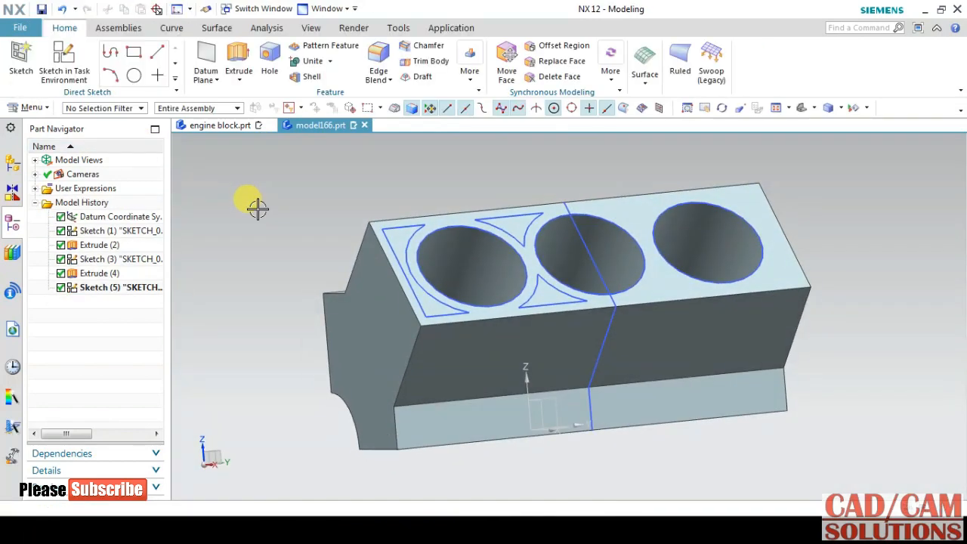
- Extrude the three trimmed outlines 120.65 mm down into the block, subtracting them from the body
left_click(236, 62)
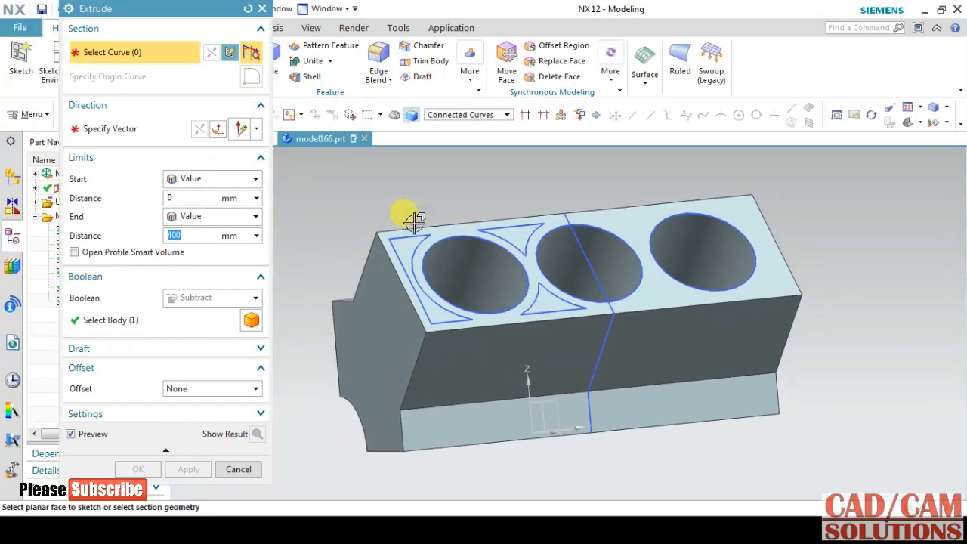
left_click(412, 231)
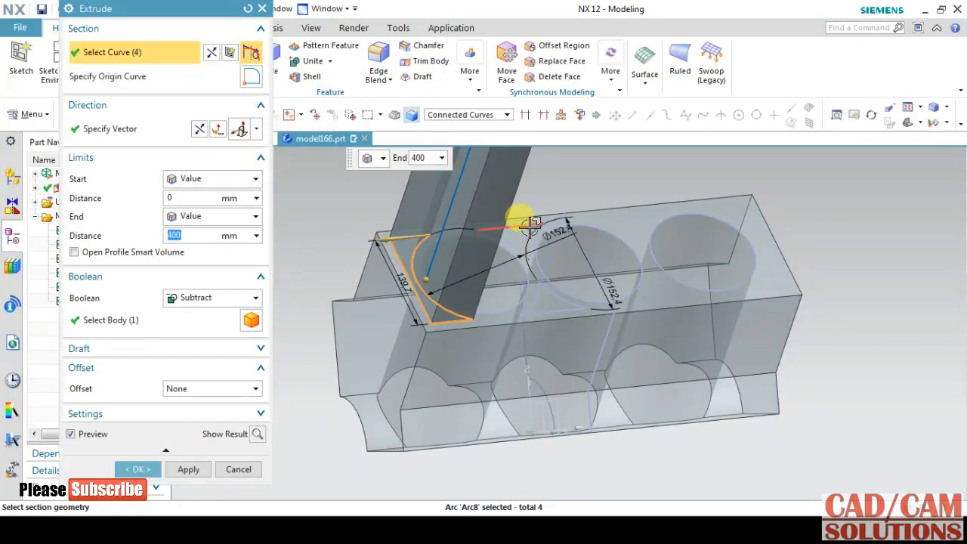
left_click(527, 227)
left_click(538, 301)
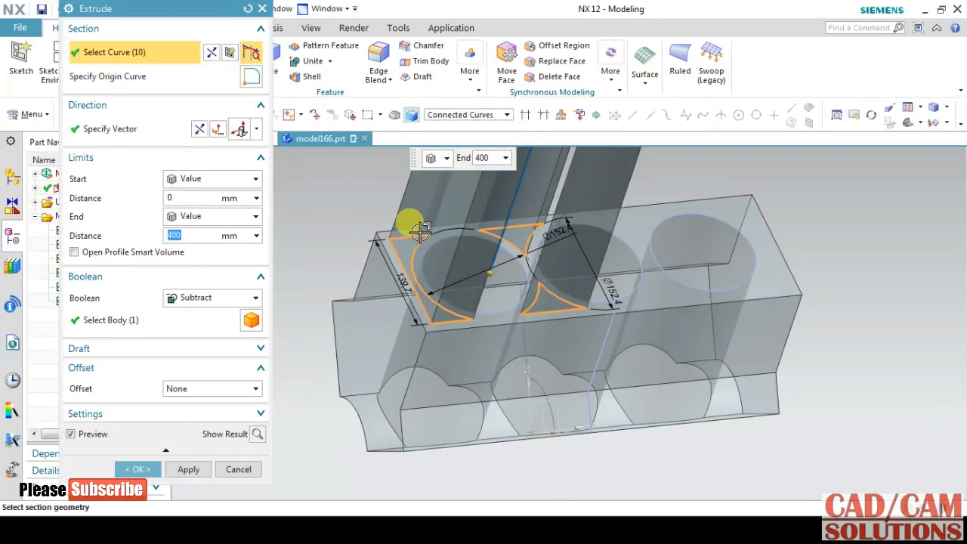
left_click(198, 129)
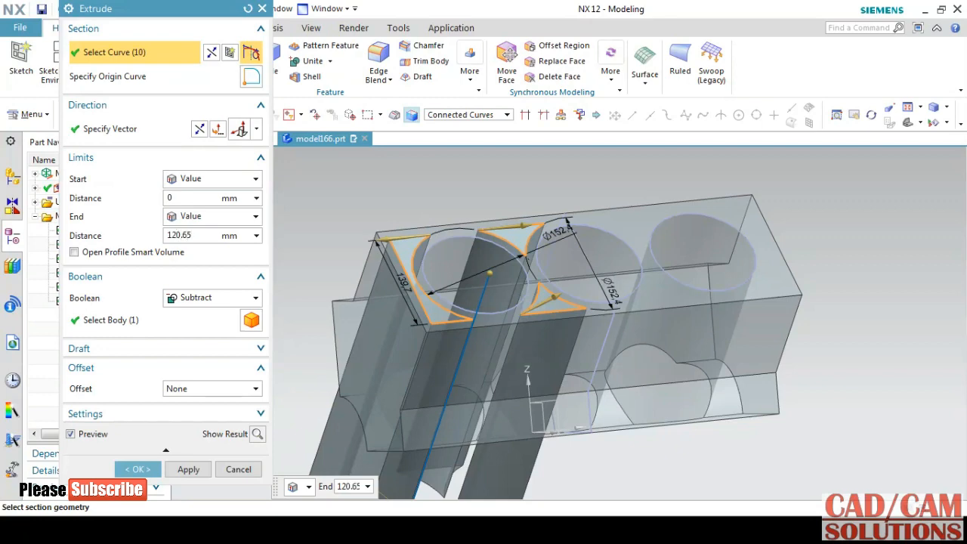
left_click(186, 235)
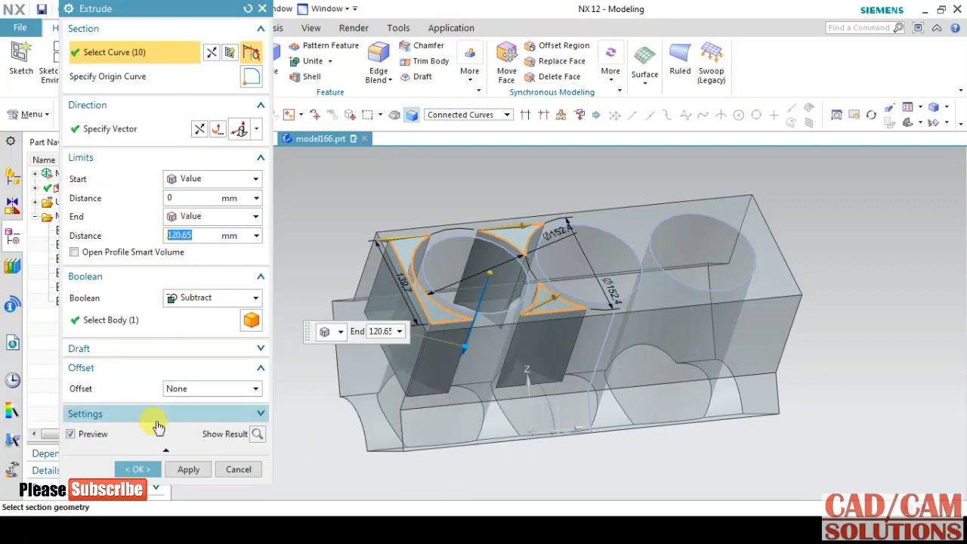
left_click(145, 470)
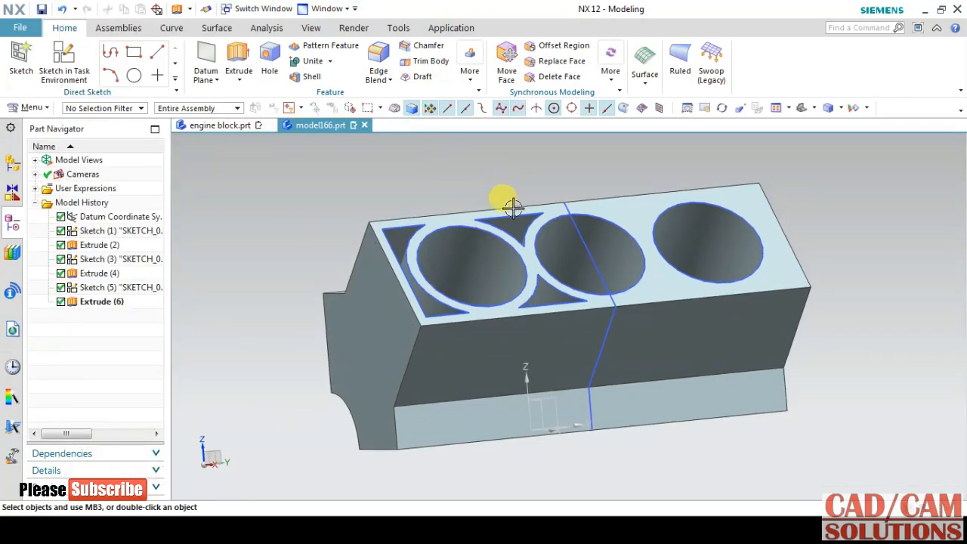
- Mirror the pocket extrusion beside the bores about the XZ datum plane to the other end of the block
mouse_move(531, 168)
middle_mouse_down()
mouse_move(503, 190)
mouse_move(518, 181)
mouse_move(523, 201)
mouse_move(525, 185)
middle_mouse_up()
left_click(97, 301)
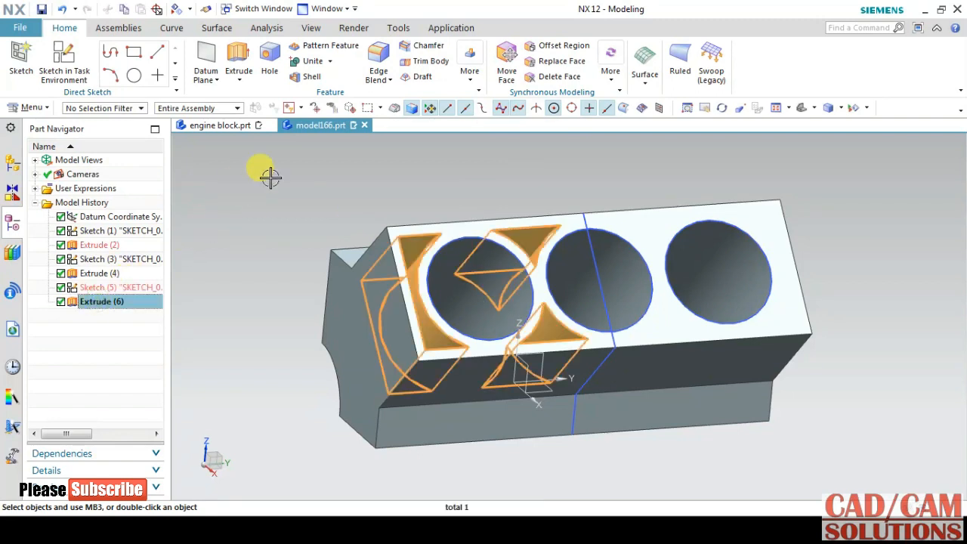
left_click(470, 72)
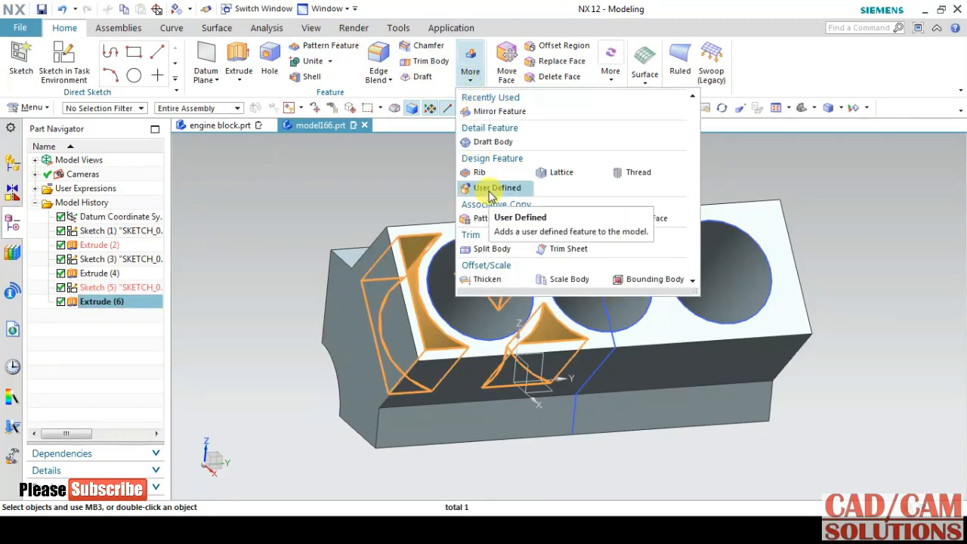
left_click(576, 217)
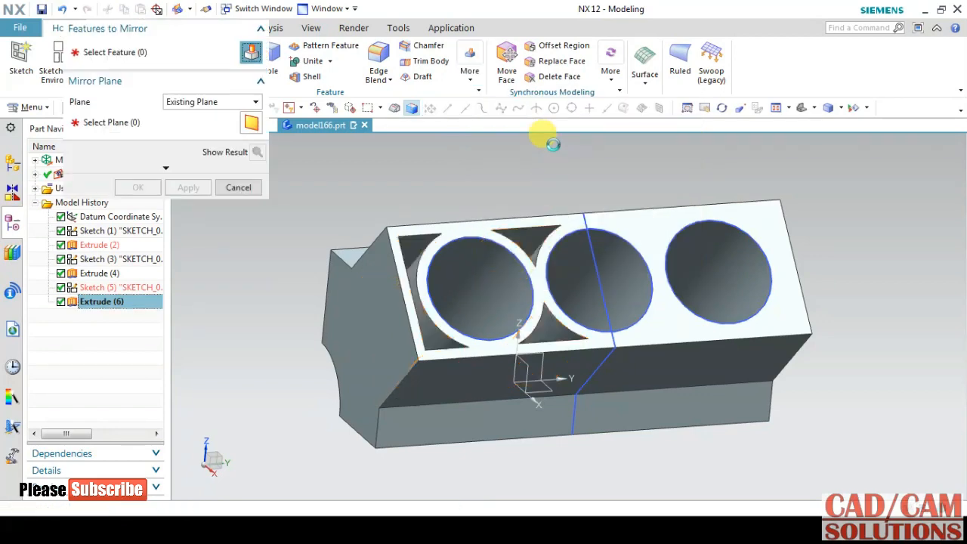
left_click(133, 123)
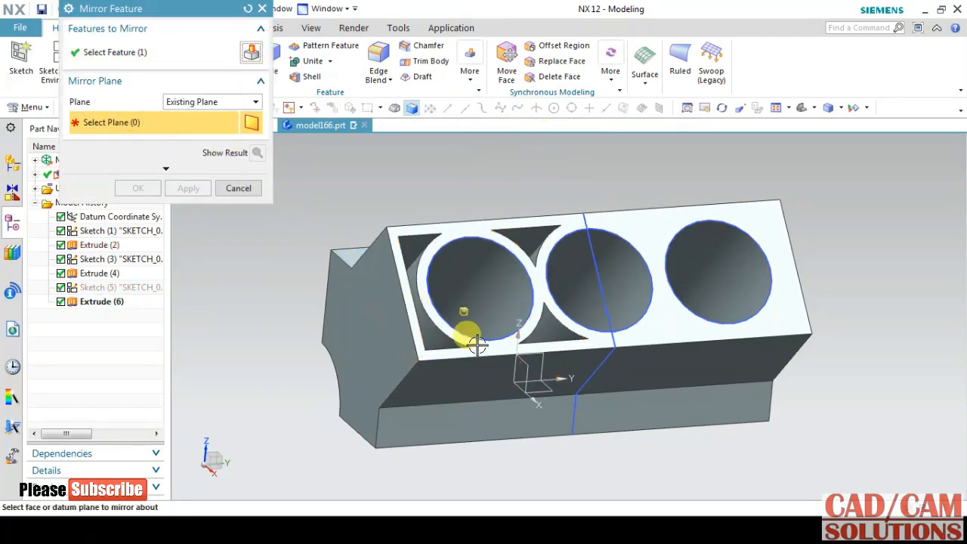
left_click(521, 361)
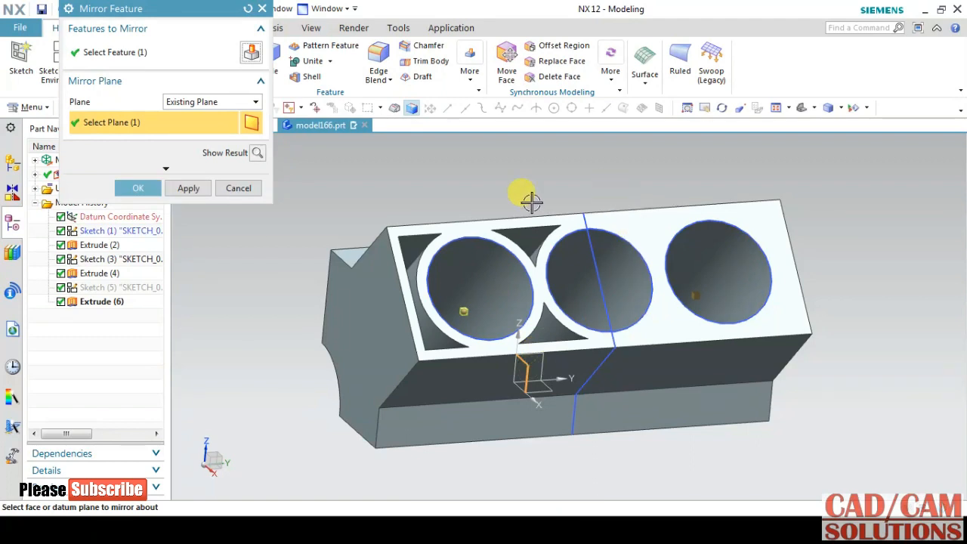
left_click(136, 187)
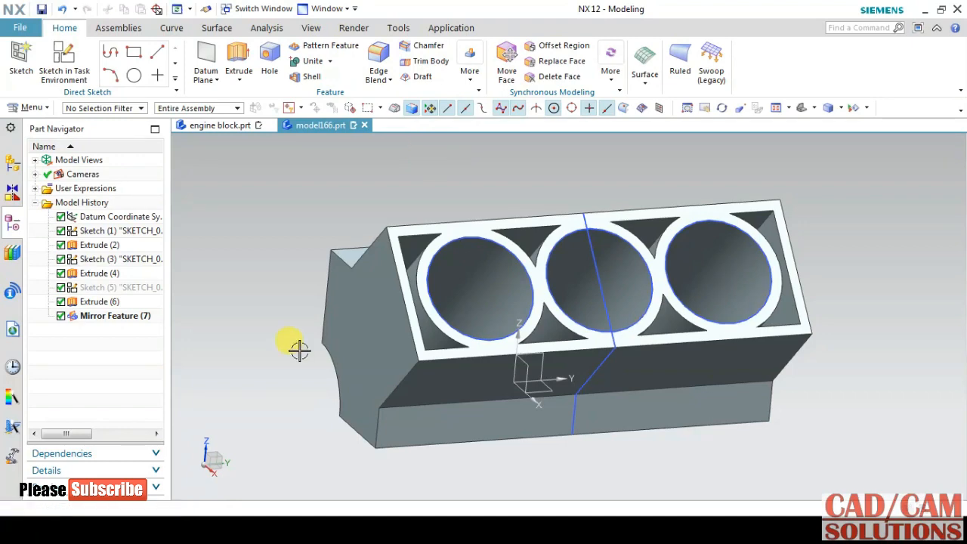
- Create a sketch on the sloped bore face with its horizontal direction along the block's length
left_click(68, 72)
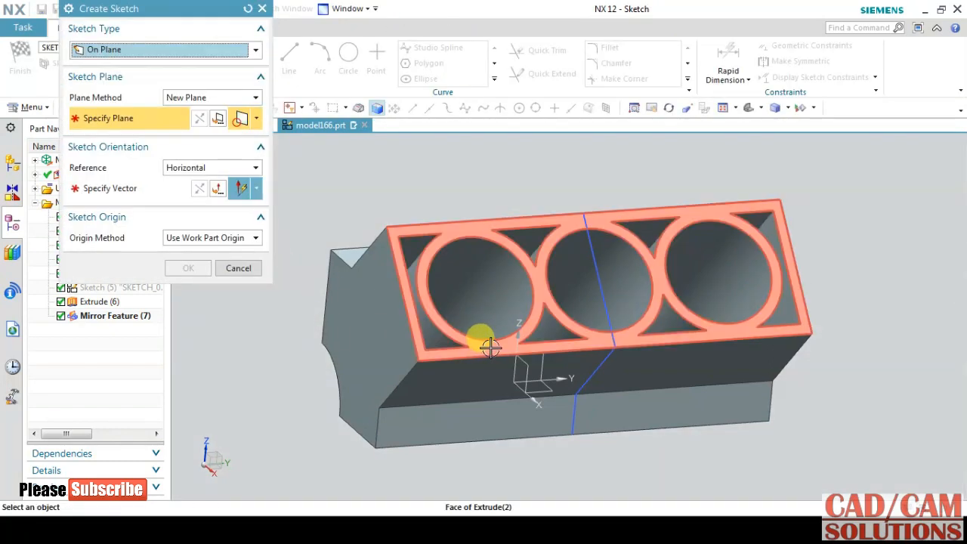
left_click(491, 346)
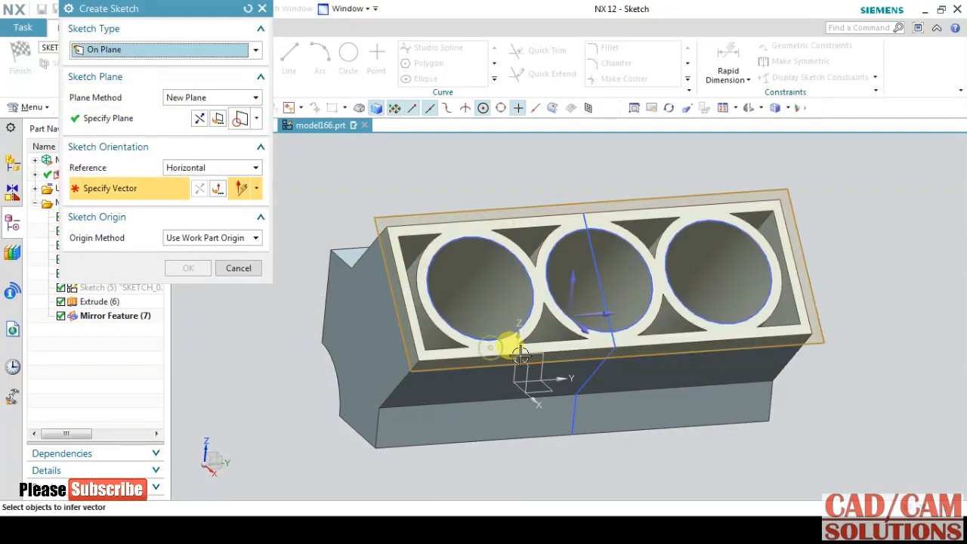
left_click(602, 313)
left_click(185, 267)
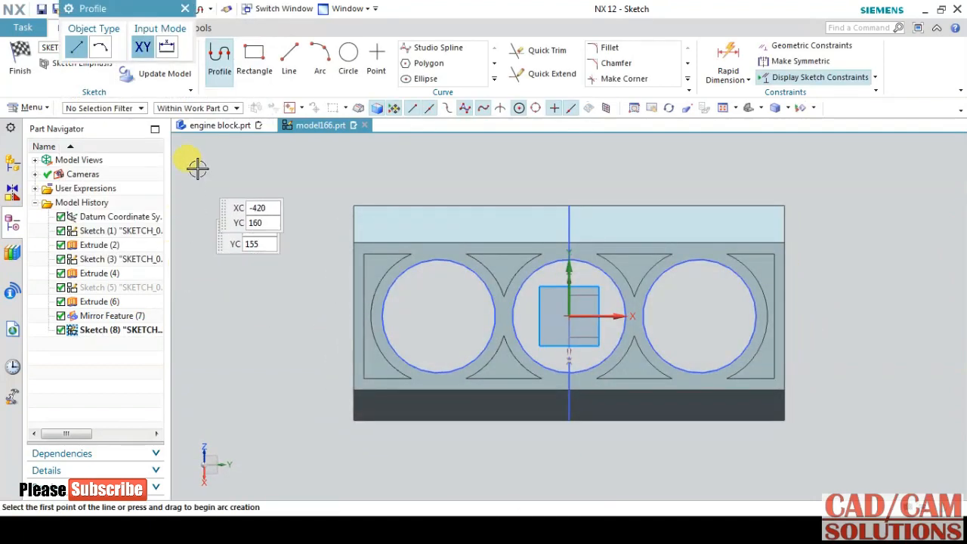
- Draw a circle of 183.9 mm diameter centred on the left bore
left_click(349, 60)
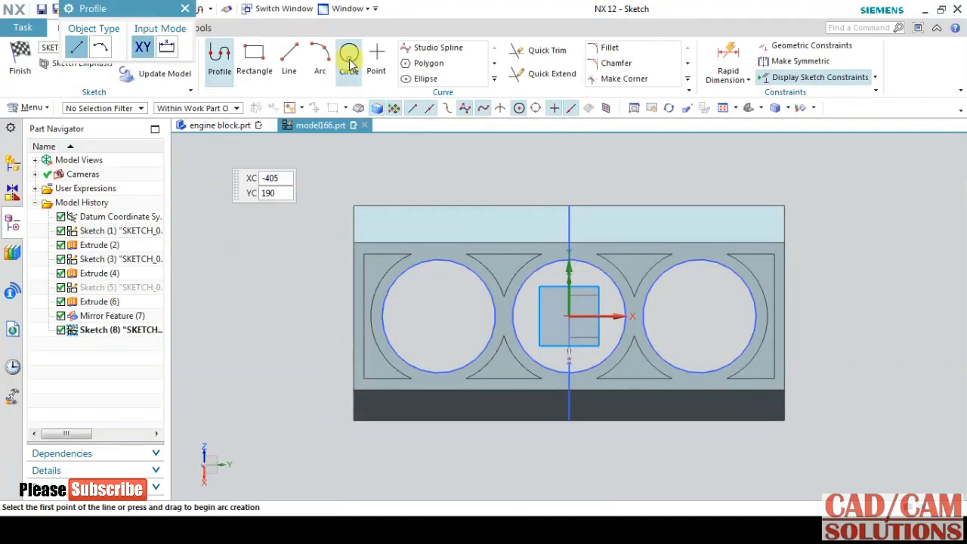
left_click(437, 314)
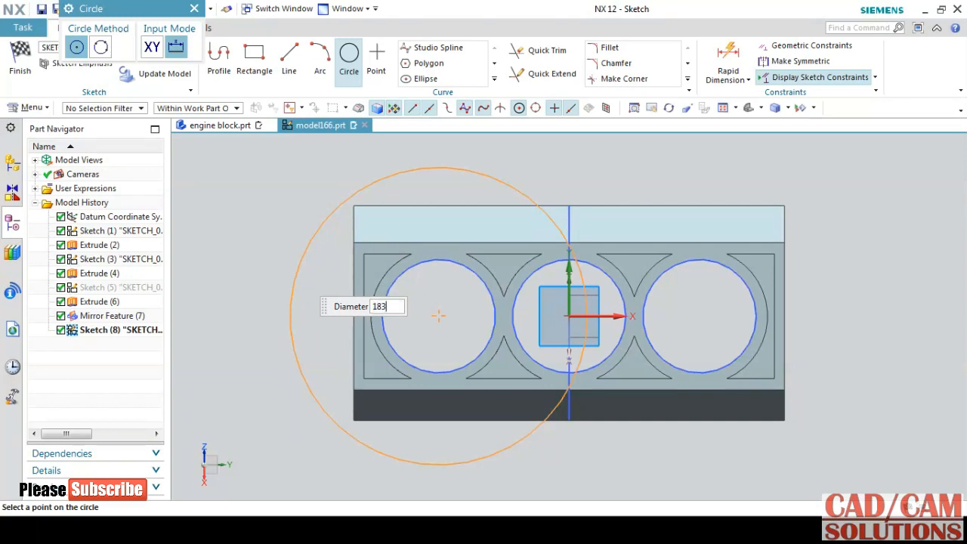
left_click(282, 261)
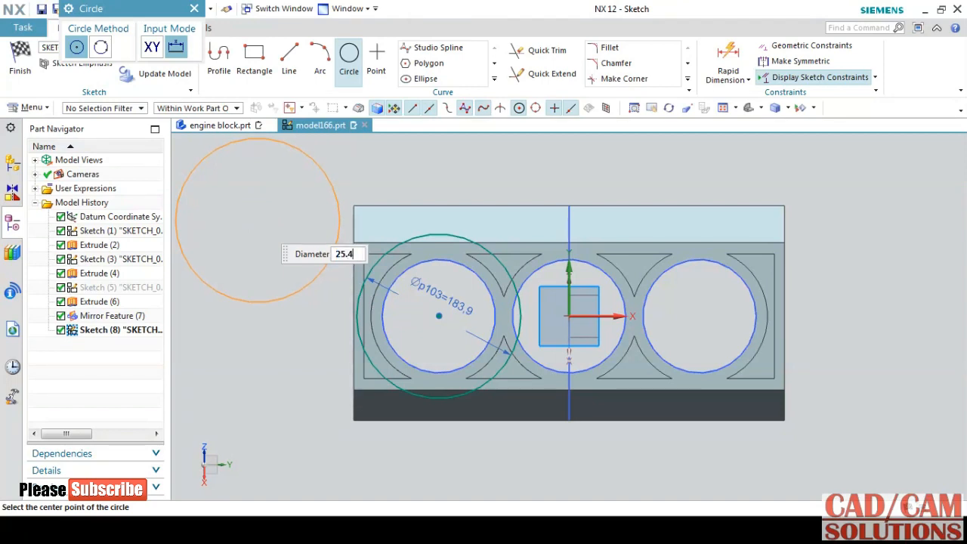
- Draw a circle of 25.4 mm diameter centred on the larger circle, in the upper pocket between the left and middle bores
left_click(257, 219)
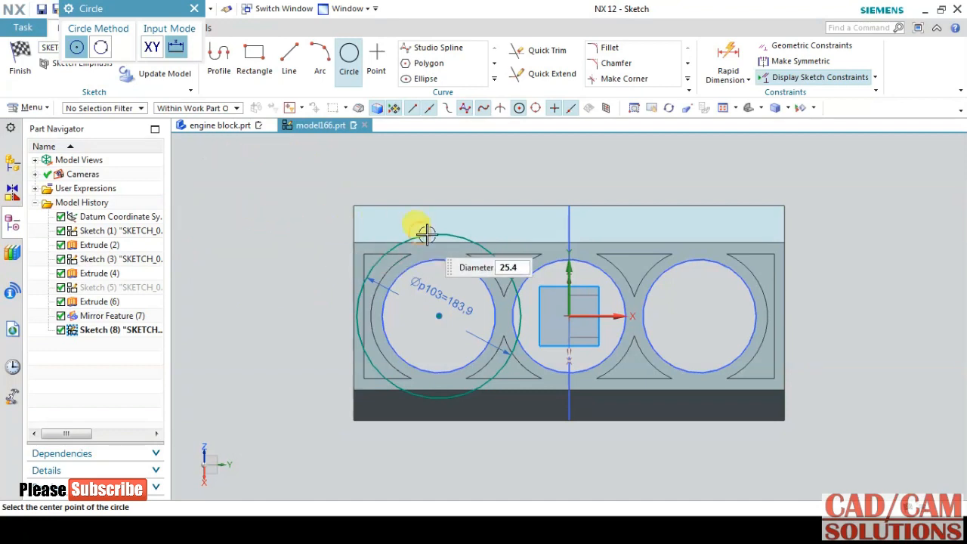
scroll(522, 236, "up", 3)
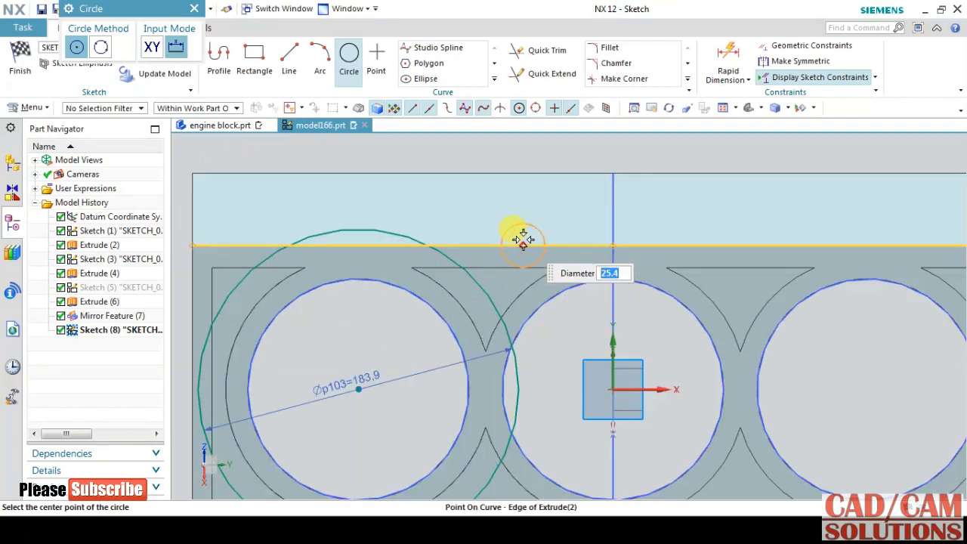
scroll(458, 262, "up", 2)
scroll(445, 257, "up", 2)
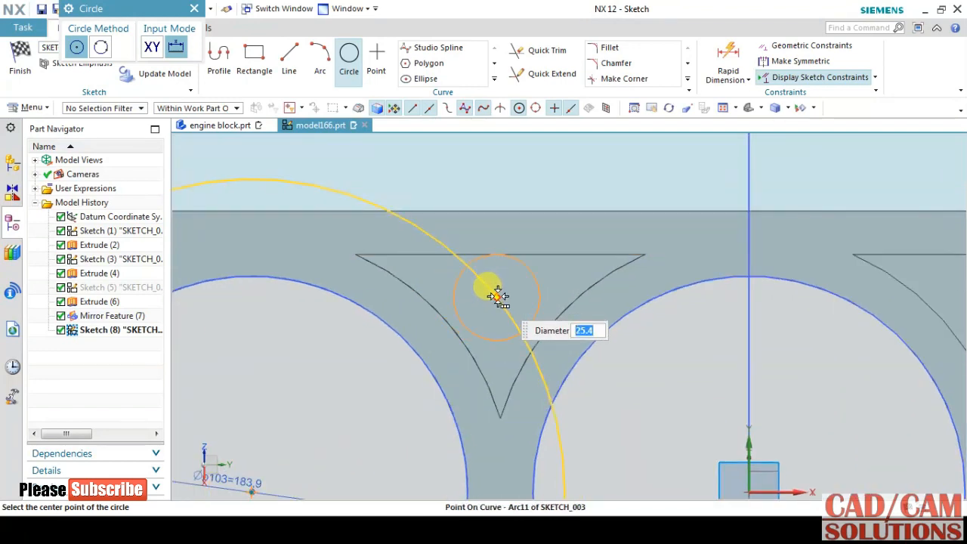
left_click(497, 297)
left_click(565, 307)
- Dimension the vertical distance between the small circle's centre and the left bore's centre and set it to 55.9 mm
scroll(533, 201, "down", 3)
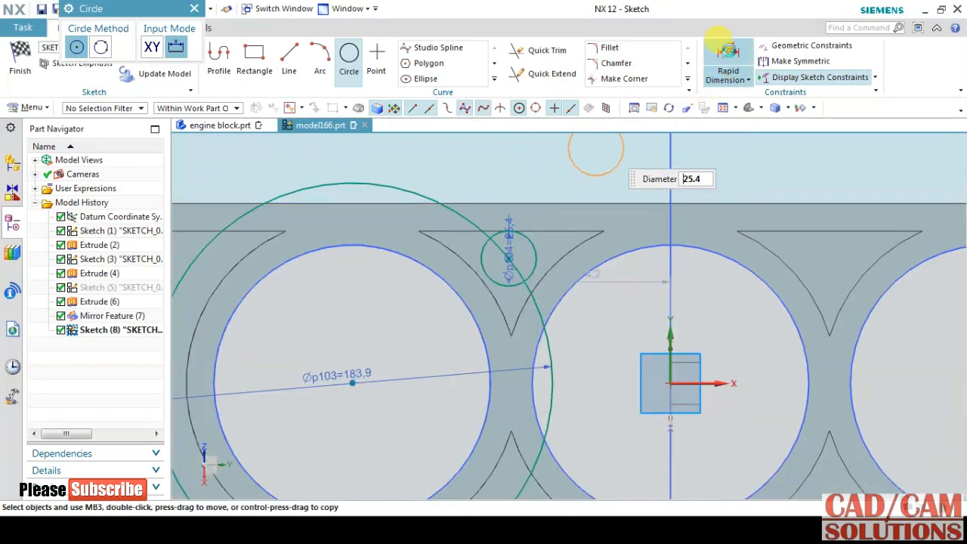
left_click(728, 52)
scroll(590, 161, "down", 2)
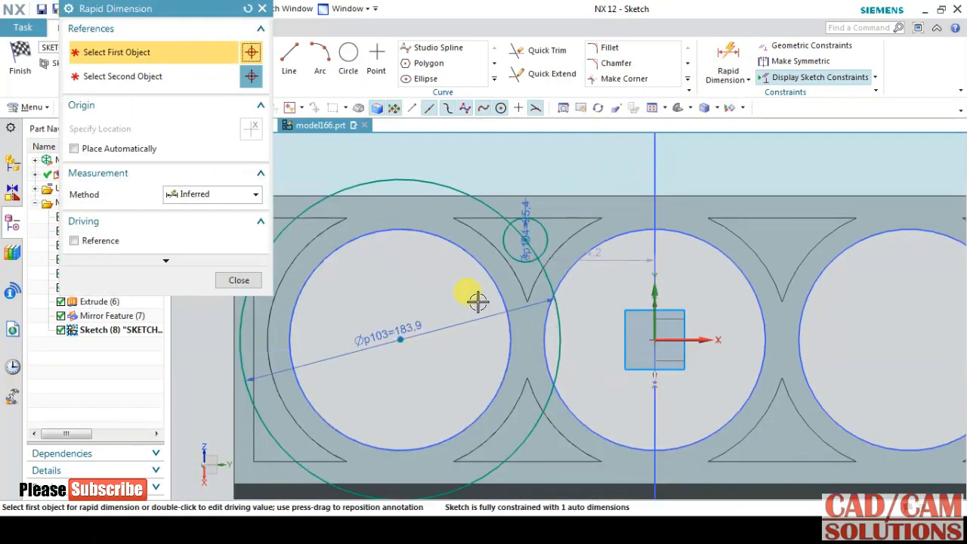
left_click(493, 277)
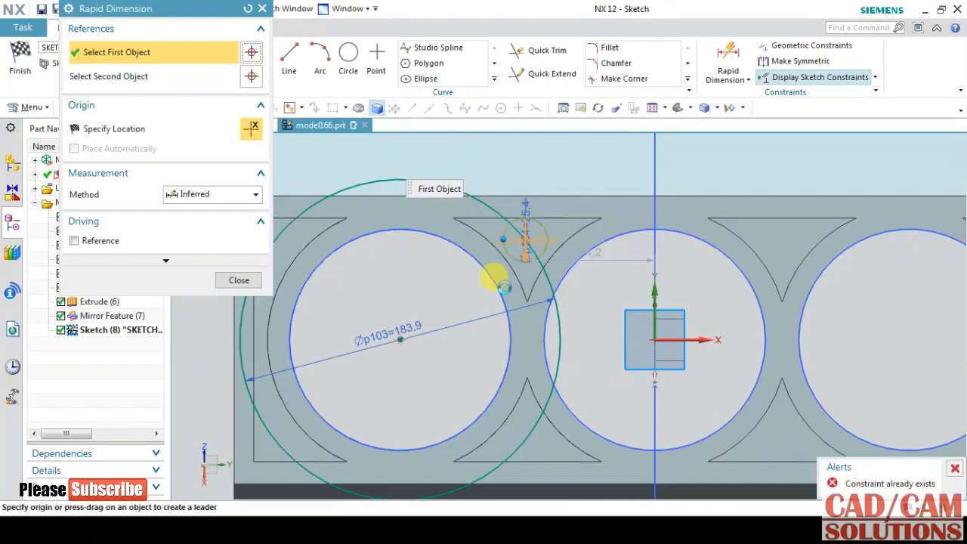
left_click(401, 339)
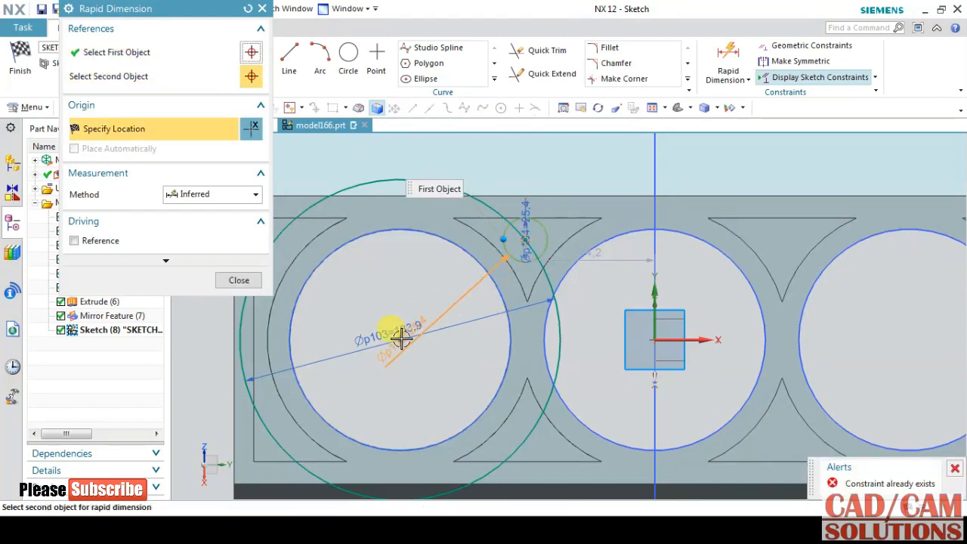
left_click(586, 278)
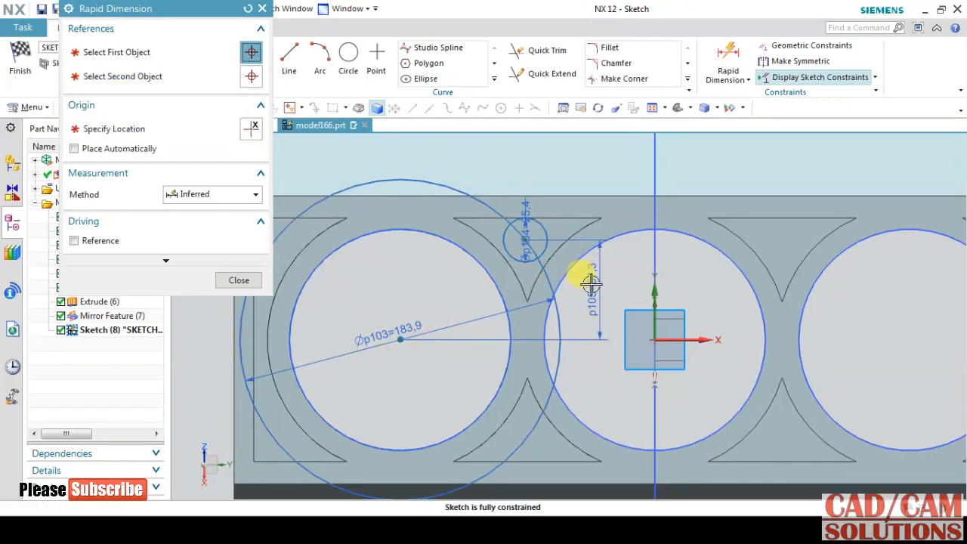
type("55.9")
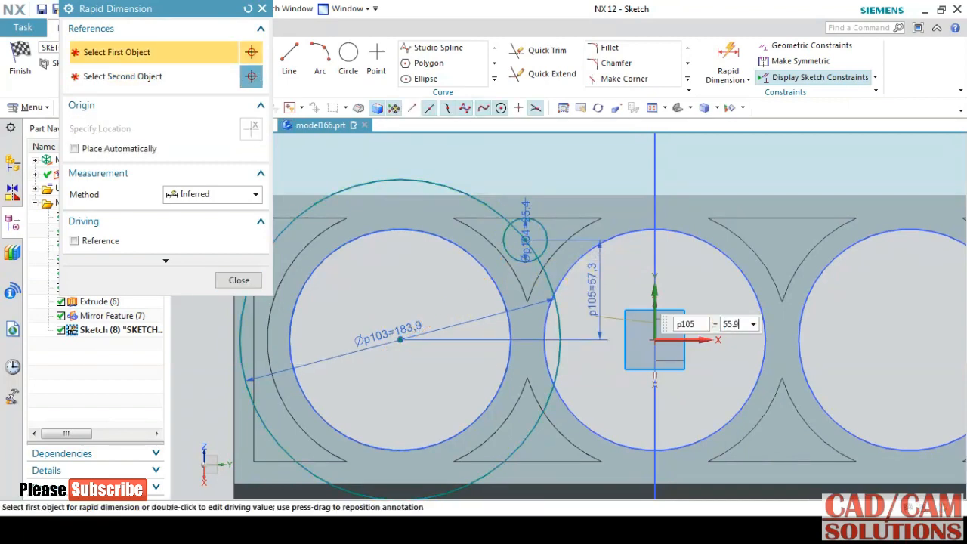
double_click(592, 283)
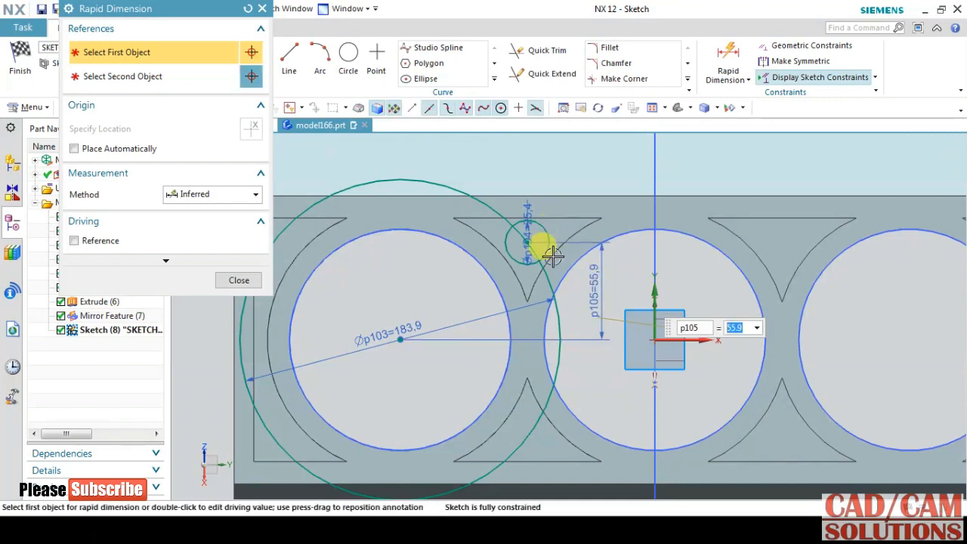
left_click(241, 282)
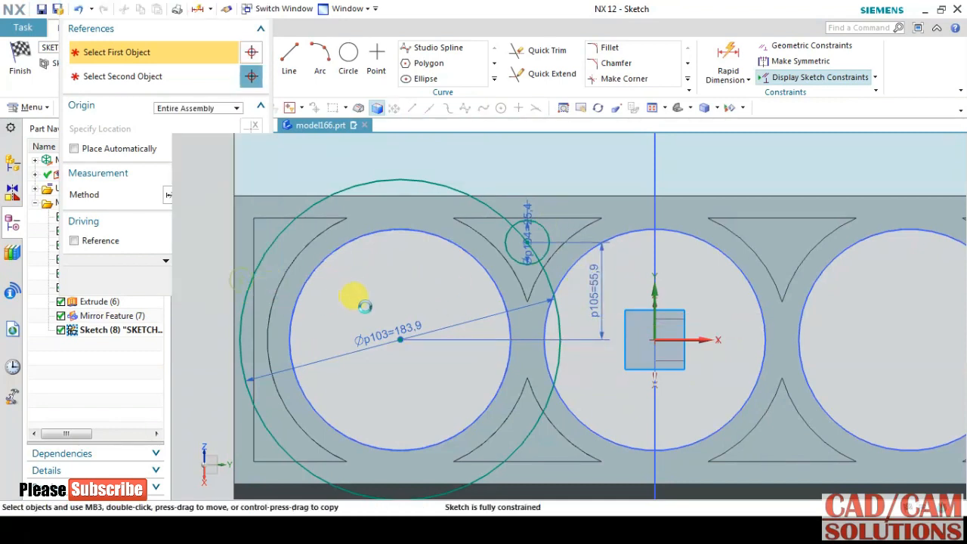
- Mirror the 25.4 mm circle about the sketch's horizontal axis into the lower pocket
scroll(433, 297, "down", 2)
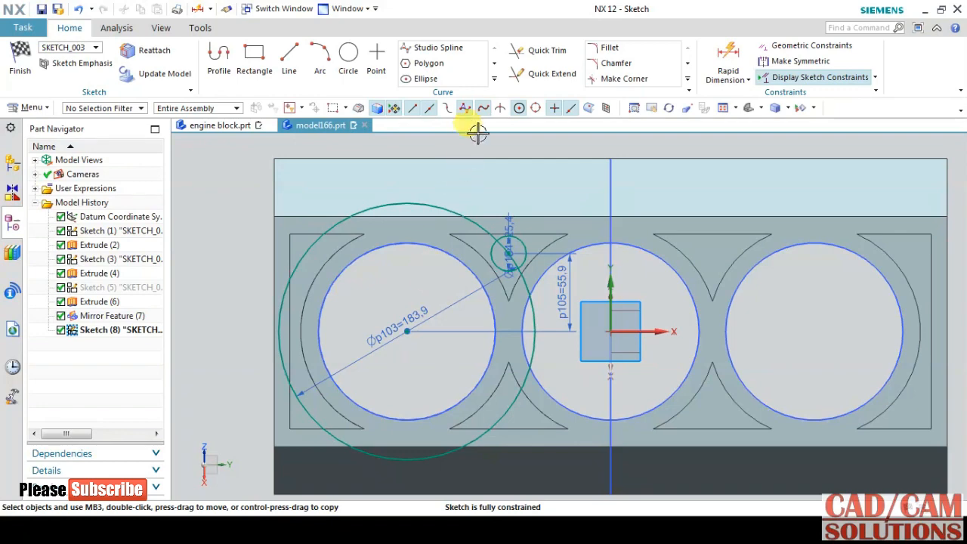
left_click(493, 79)
left_click(432, 93)
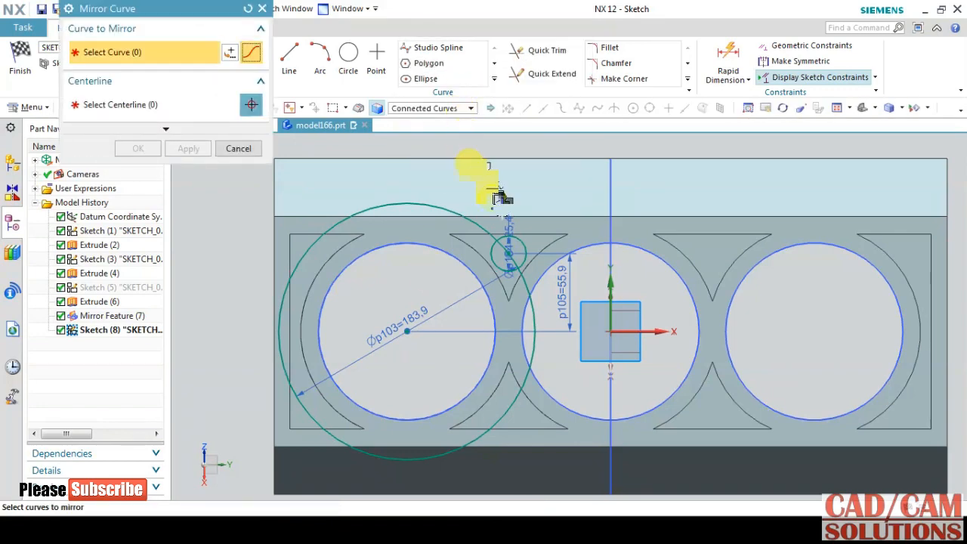
left_click(515, 237)
middle_click(418, 228)
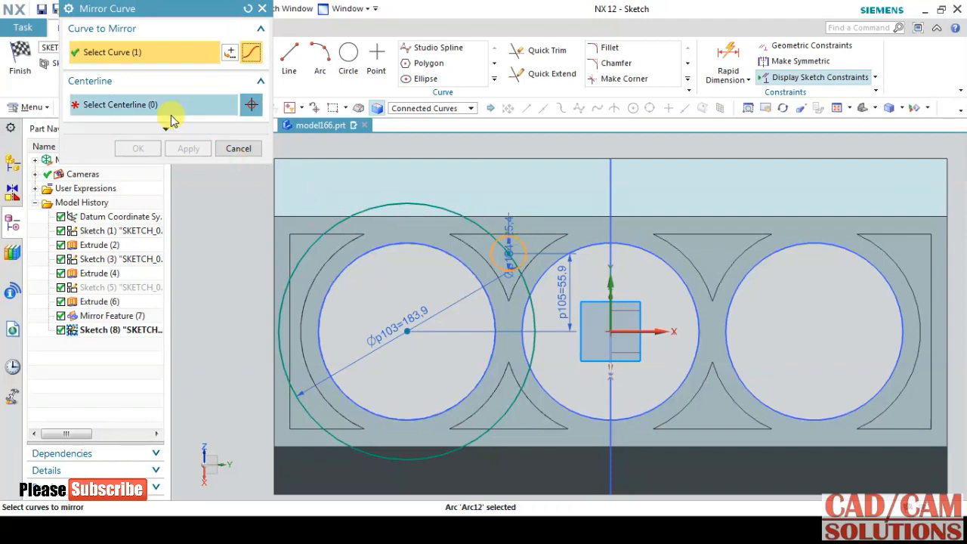
left_click(651, 331)
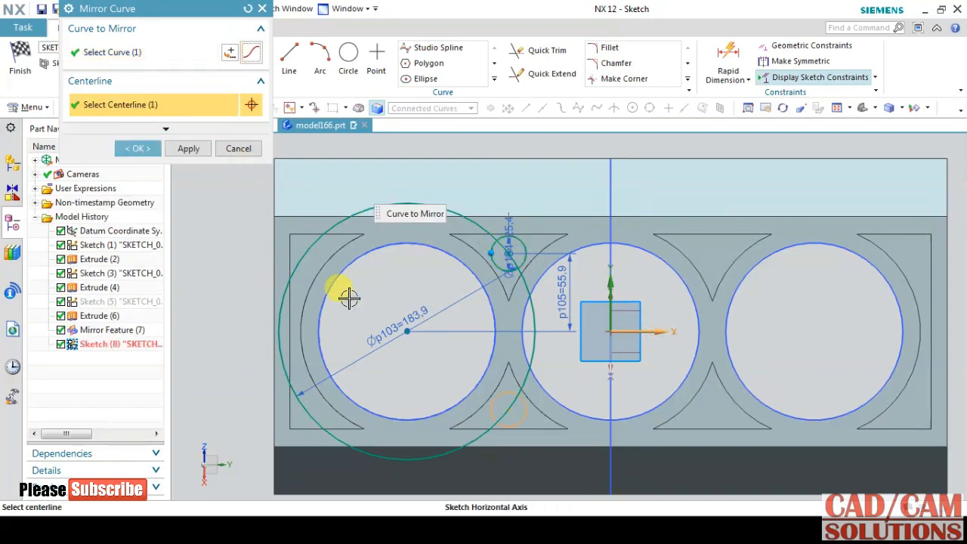
left_click(151, 149)
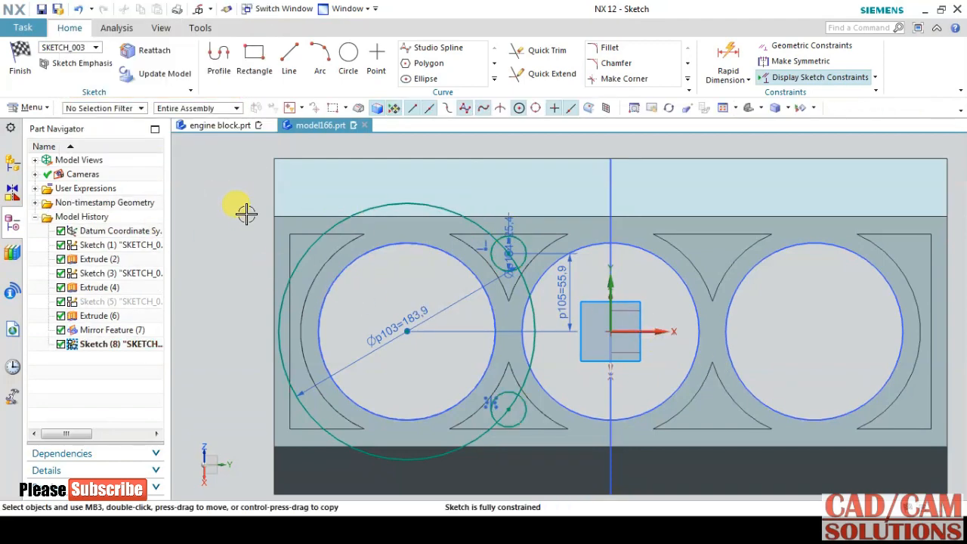
- Draw a vertical line about 135 mm long upward from the left bore's centre and convert it to a reference line
left_click(288, 58)
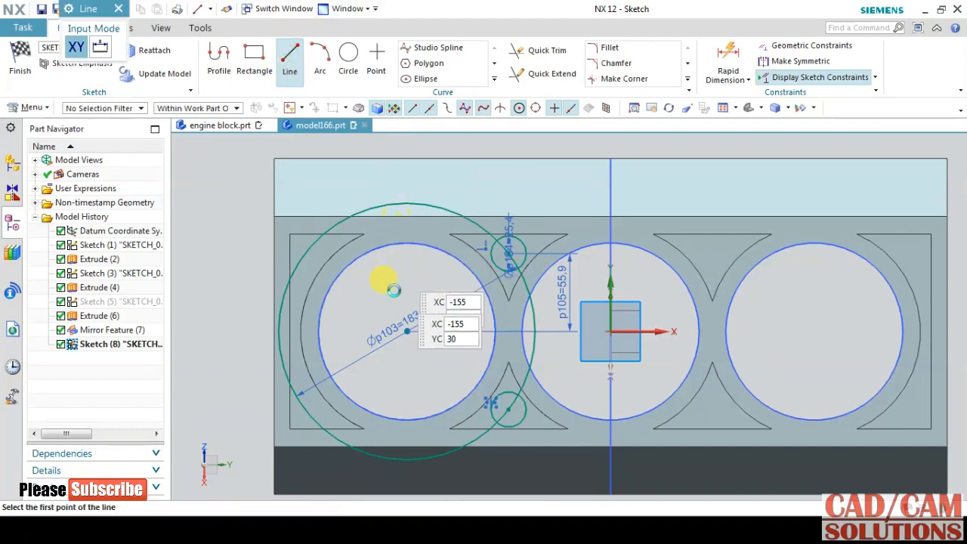
left_click(407, 331)
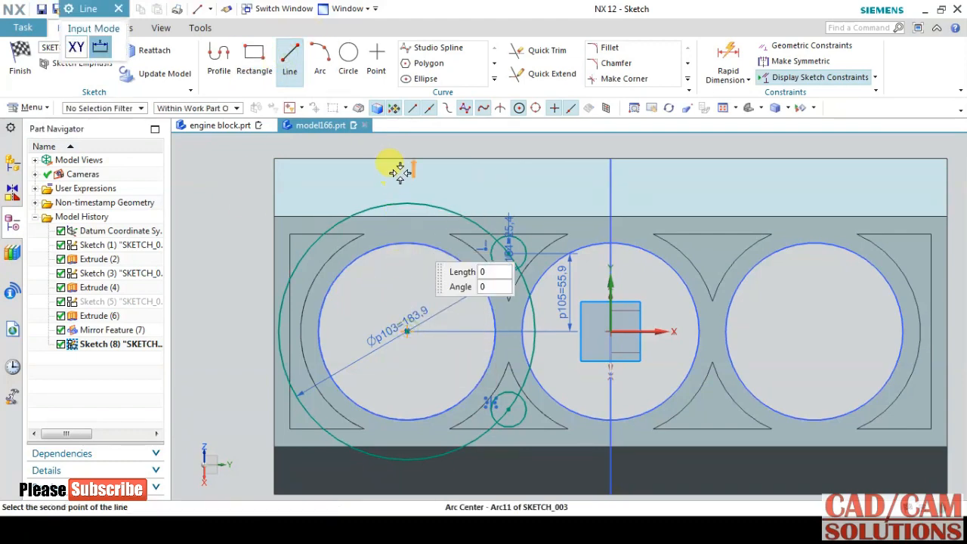
left_click(411, 141)
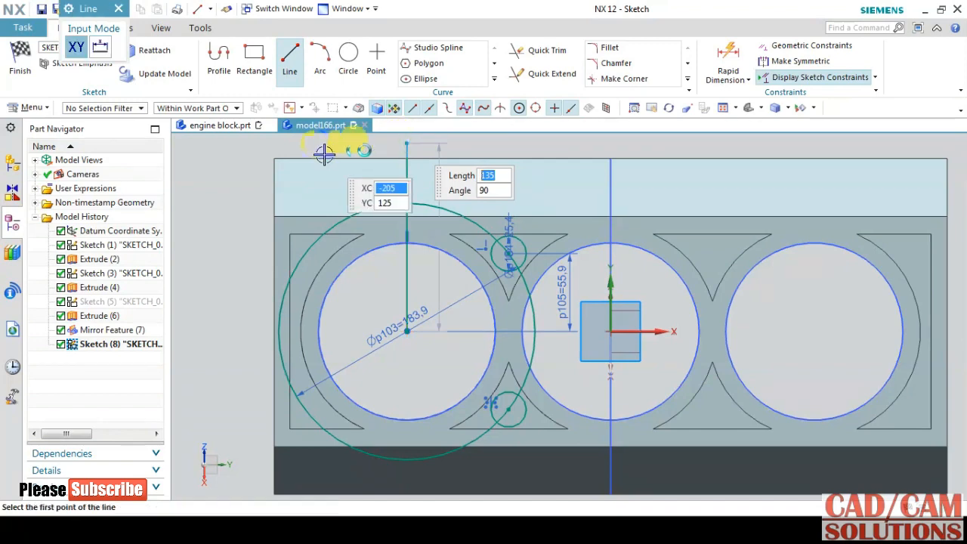
left_click(287, 54)
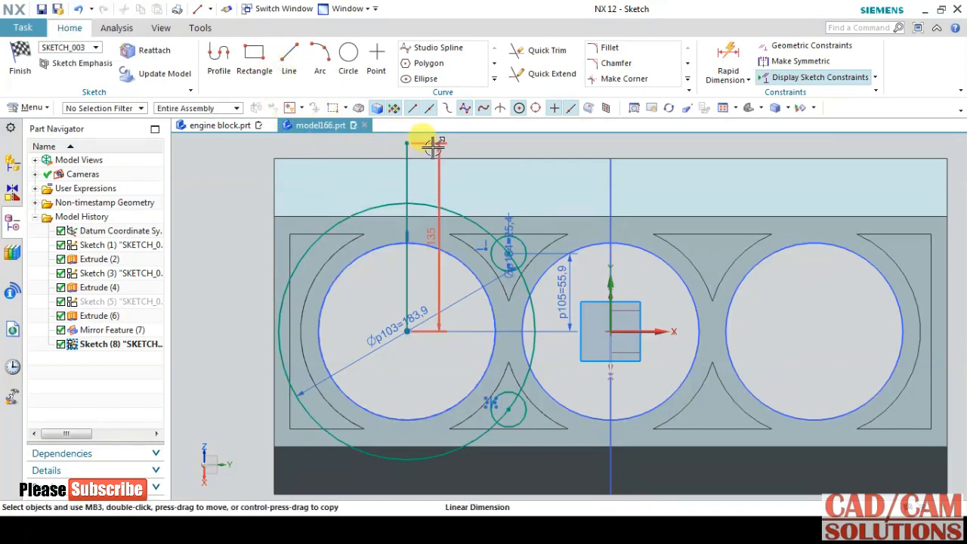
right_click(406, 147)
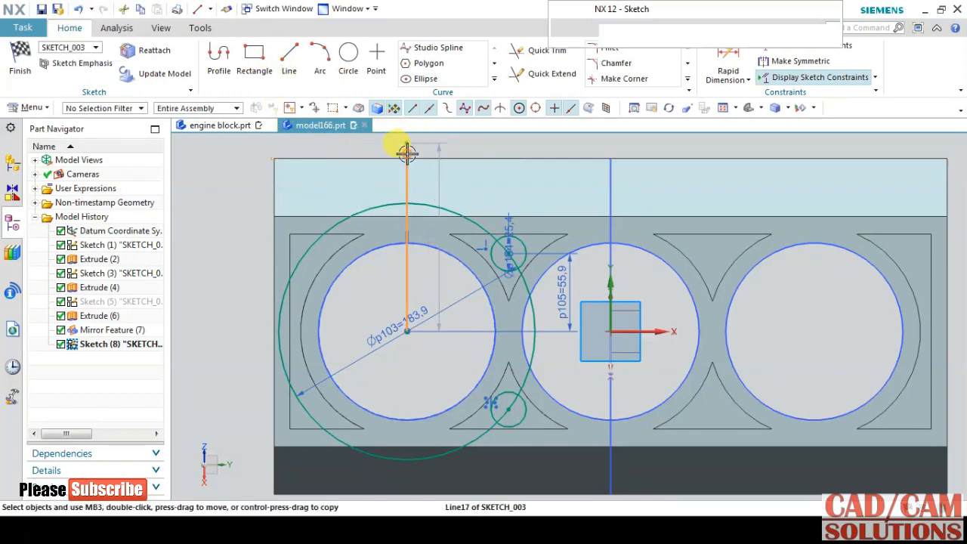
left_click(495, 249)
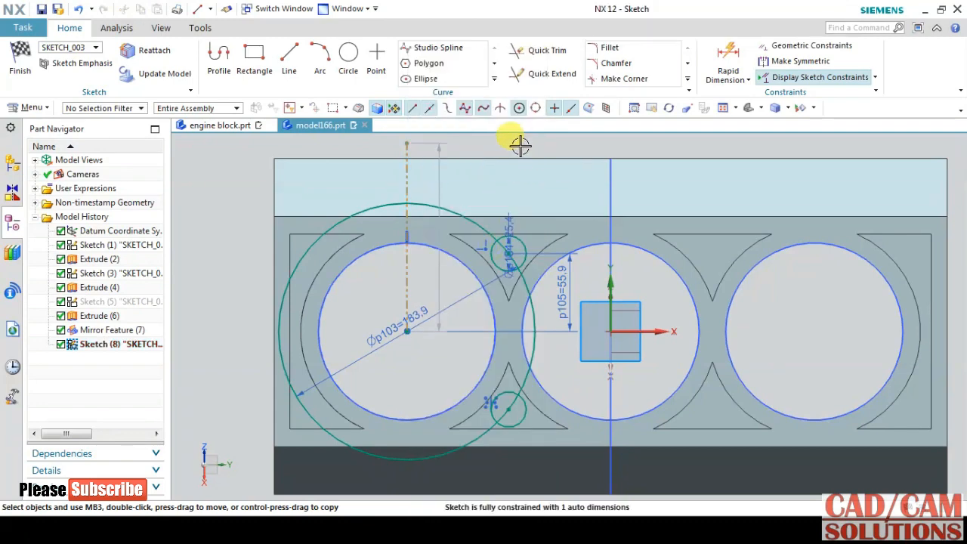
- Mirror the upper and lower 25.4 mm circles about the vertical reference line to the left side of the bore
left_click(493, 77)
left_click(452, 94)
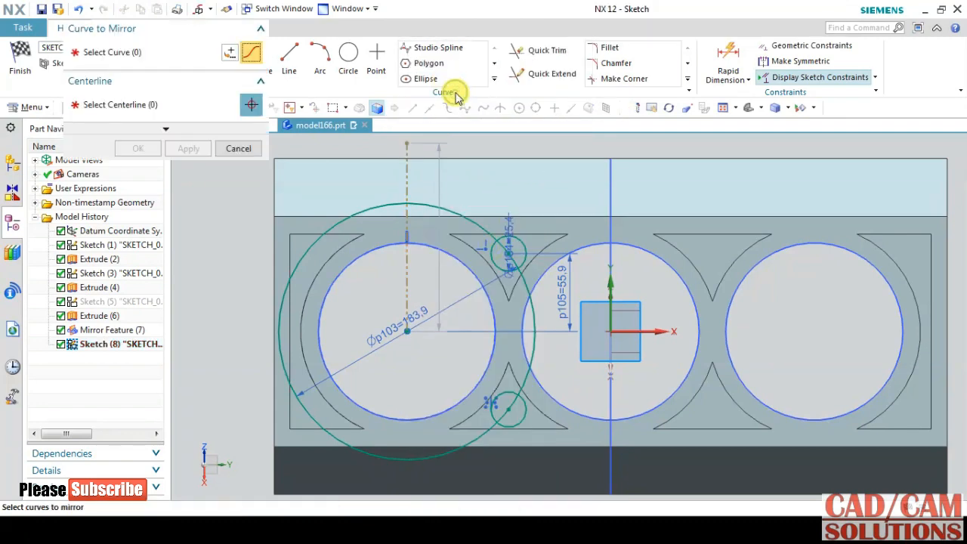
left_click(517, 240)
left_click(506, 394)
left_click(151, 108)
left_click(151, 107)
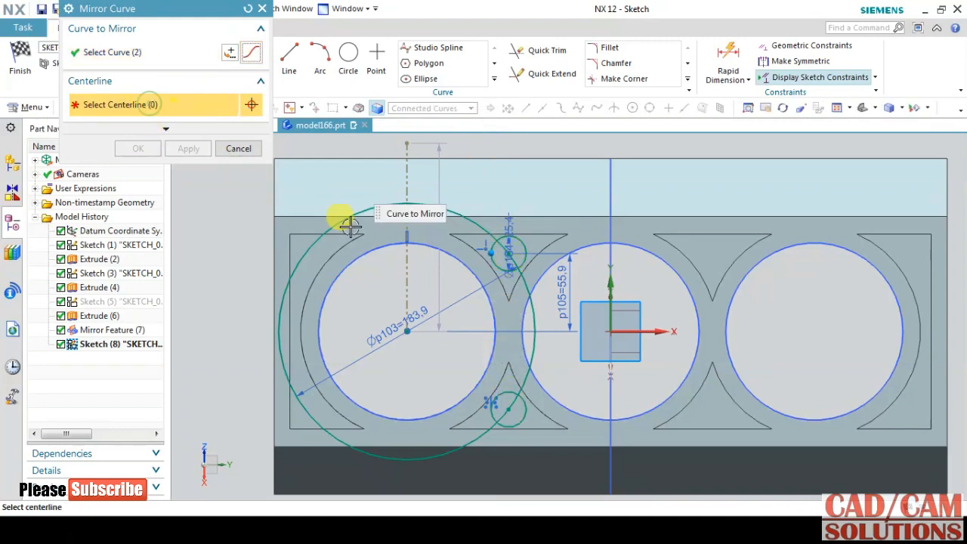
left_click(403, 263)
left_click(139, 148)
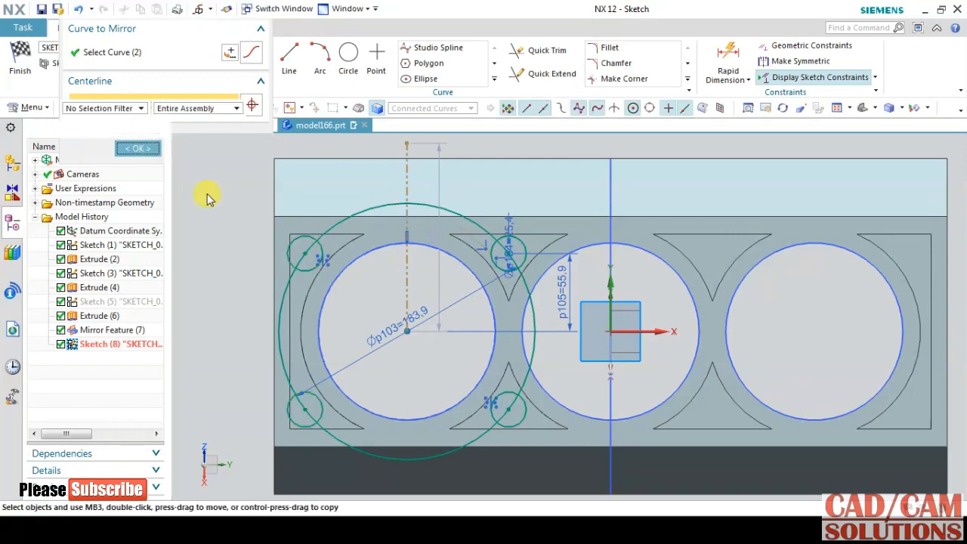
- Convert the 183.9 mm circle to reference geometry and finish the sketch
right_click(388, 204)
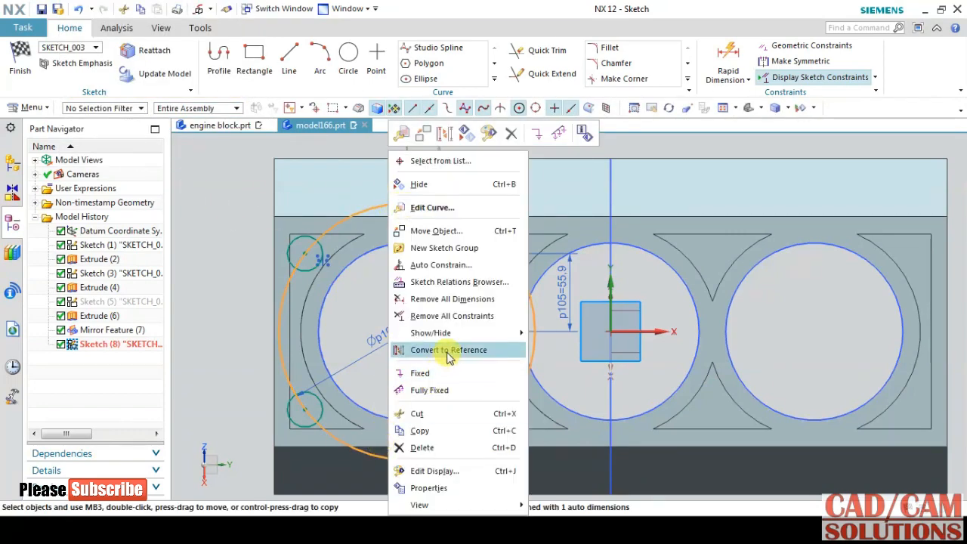
left_click(448, 354)
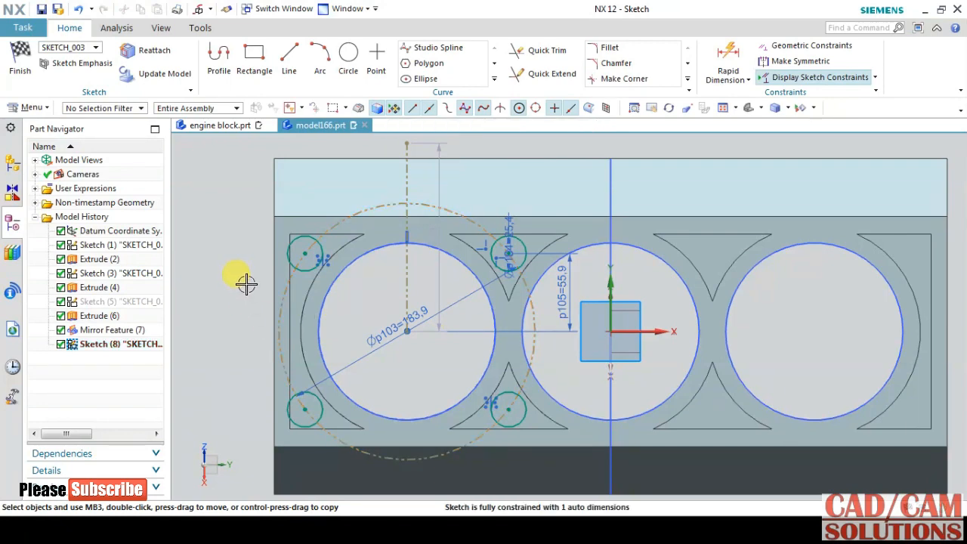
left_click(29, 68)
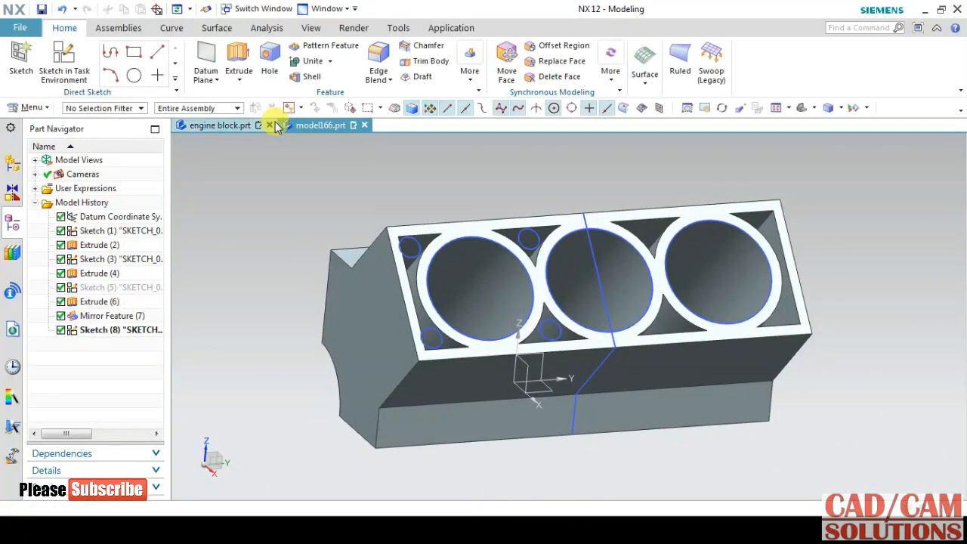
- Extrude the four small circles 120.65 mm in the reversed direction into the block and unite them with the body
left_click(235, 55)
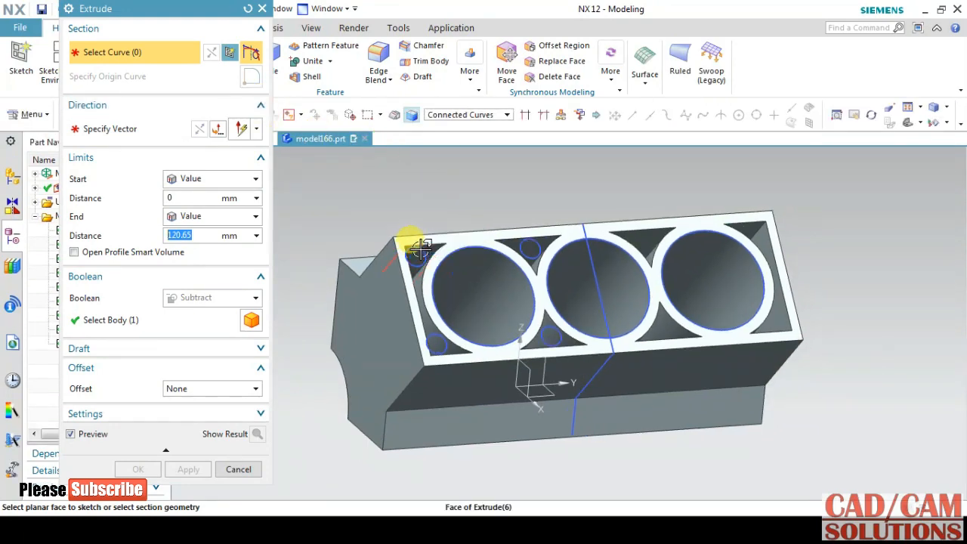
left_click(548, 238)
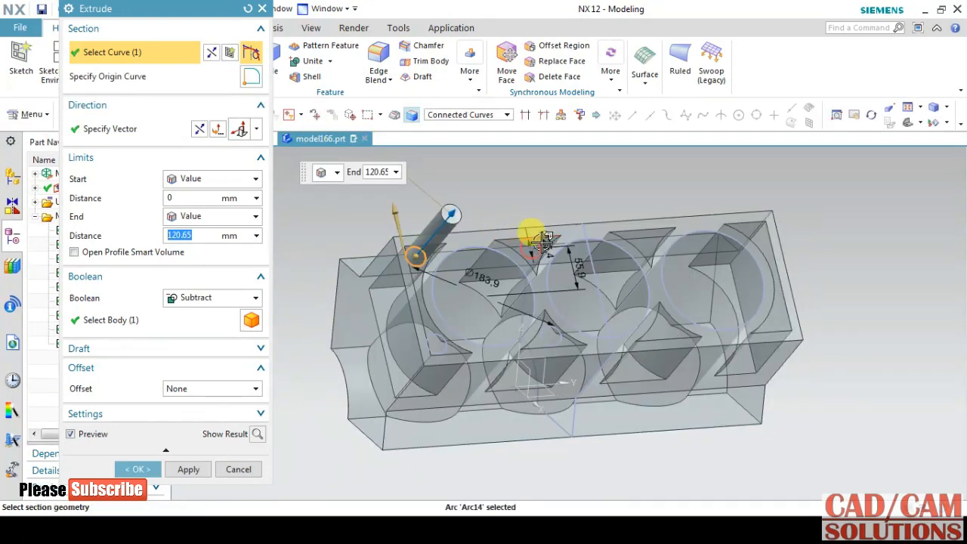
left_click(542, 240)
left_click(554, 325)
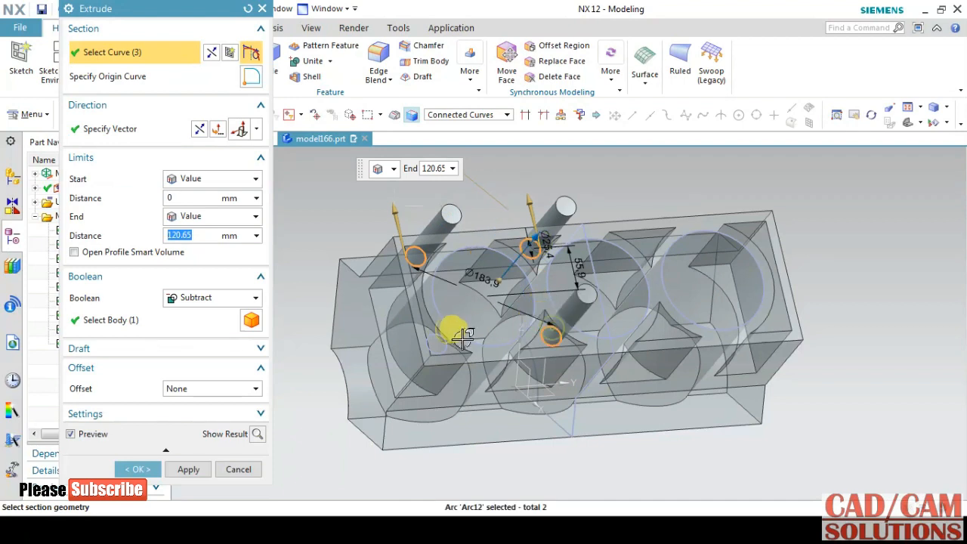
left_click(449, 342)
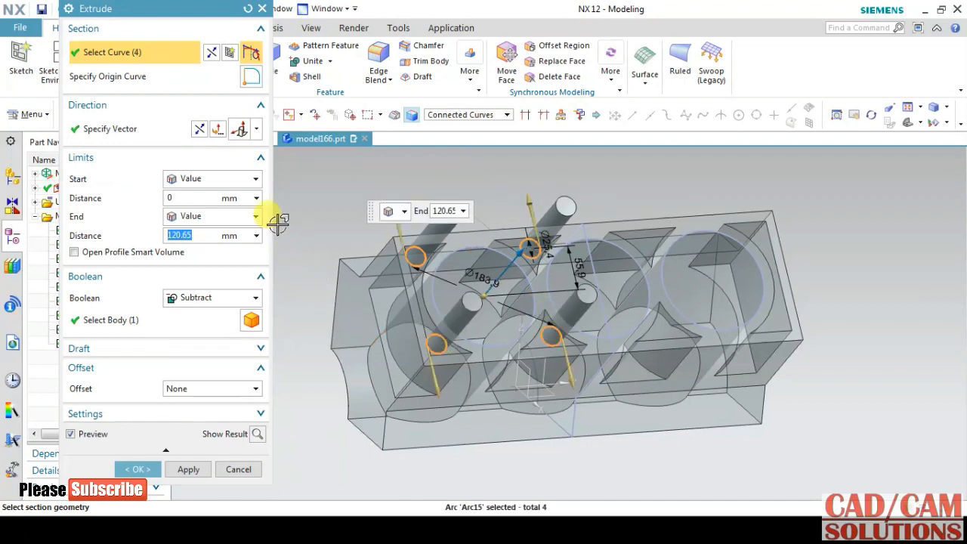
left_click(199, 131)
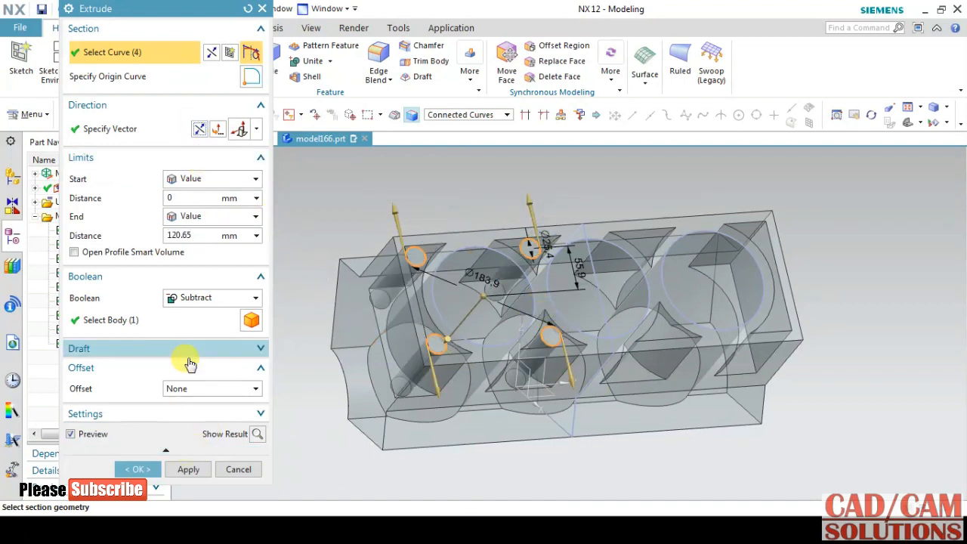
left_click(208, 299)
left_click(192, 328)
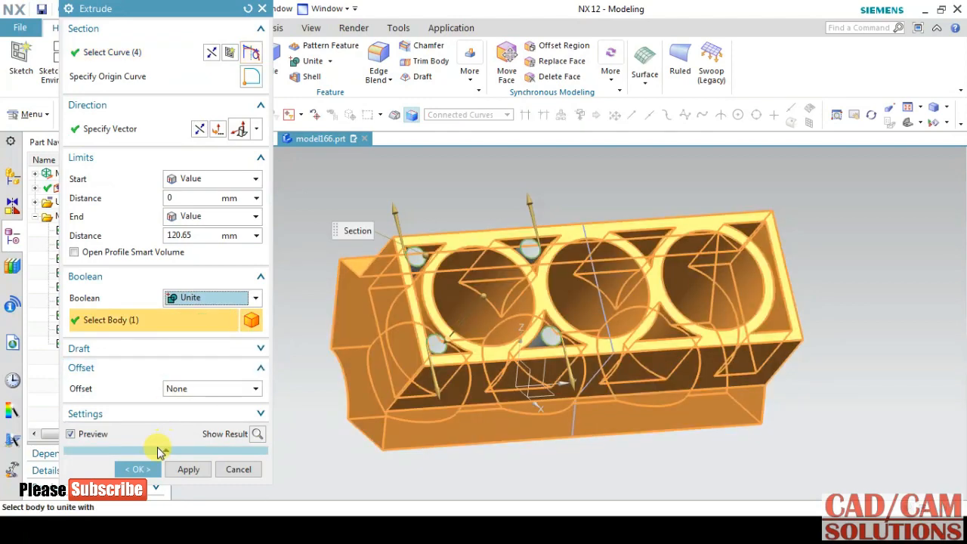
left_click(144, 470)
- Mirror the boss extrusion about the XZ plane of the datum coordinate system to the other end of the block
middle_click_drag(417, 162, 526, 182)
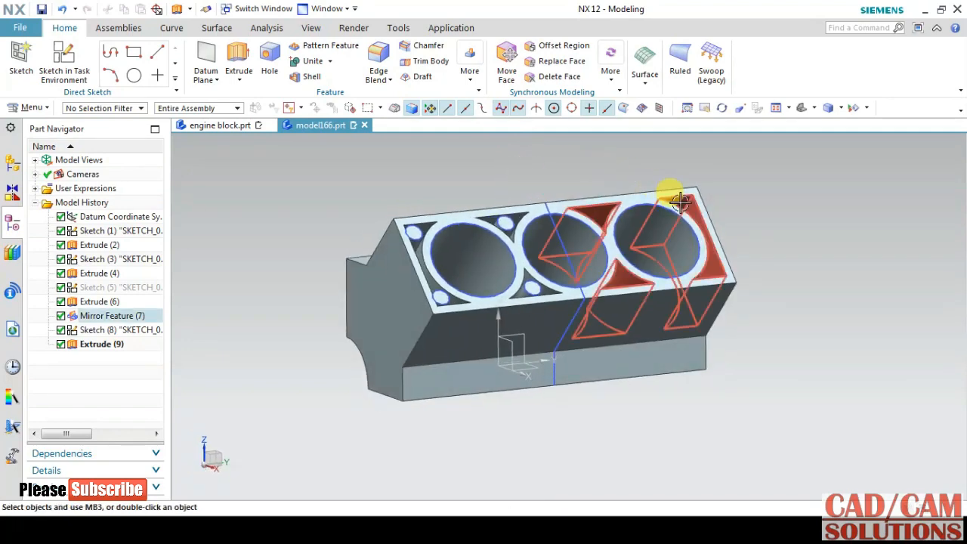
middle_click_drag(681, 202, 300, 235)
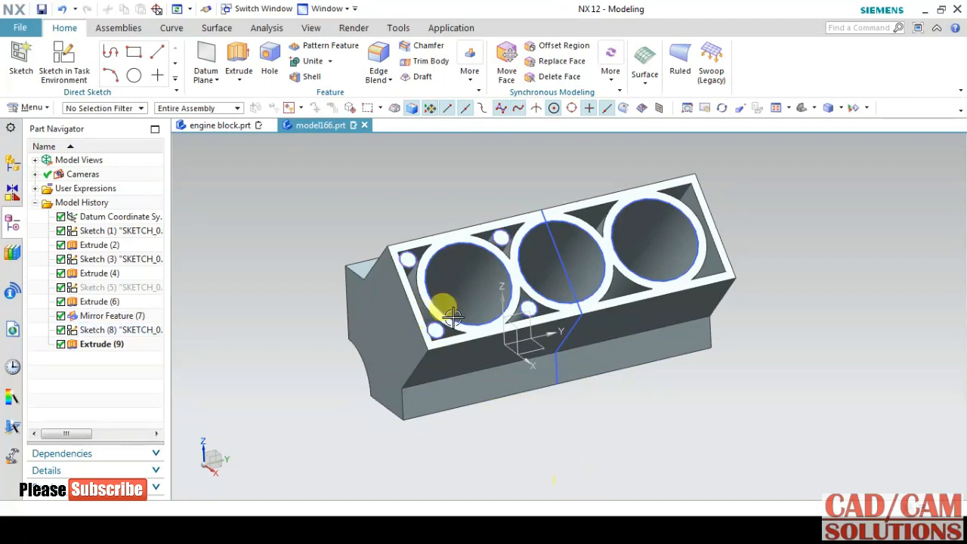
left_click(470, 81)
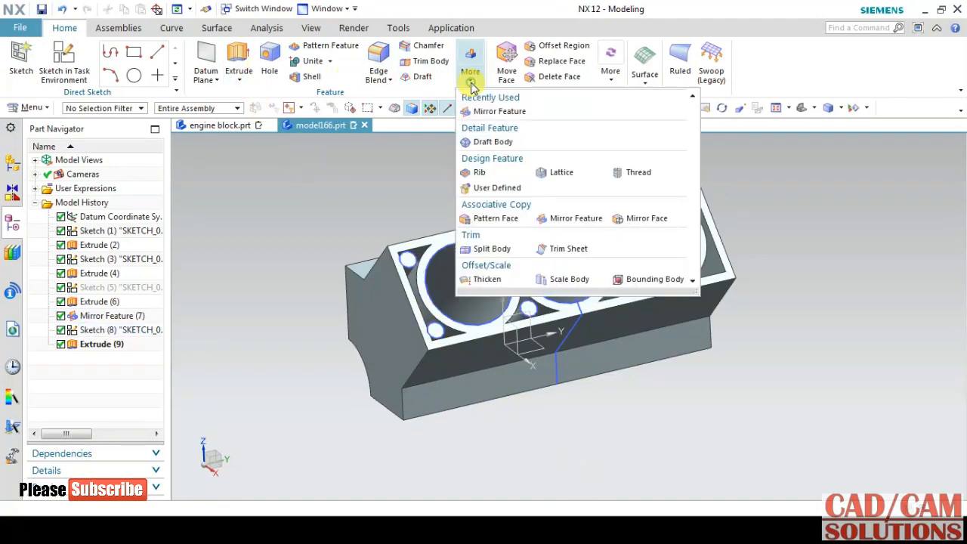
left_click(572, 217)
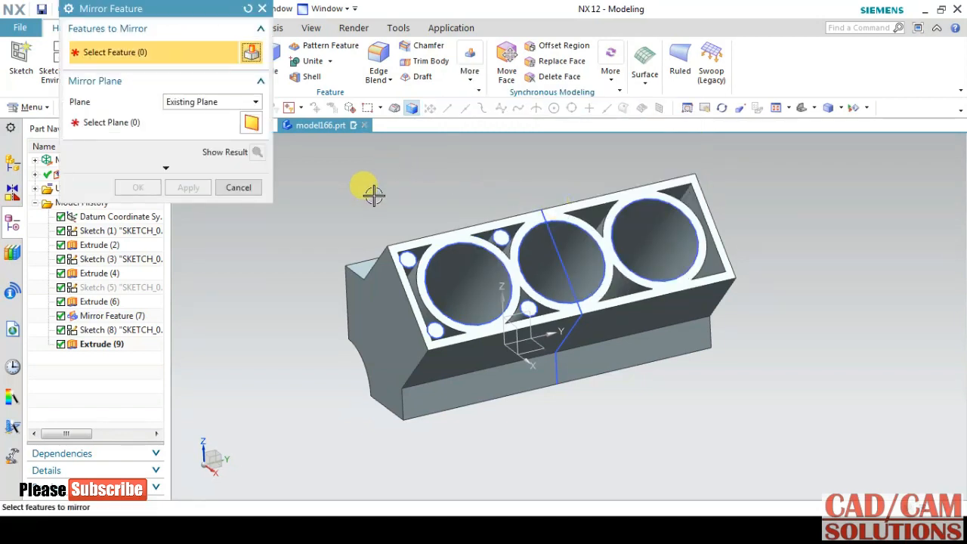
left_click(98, 344)
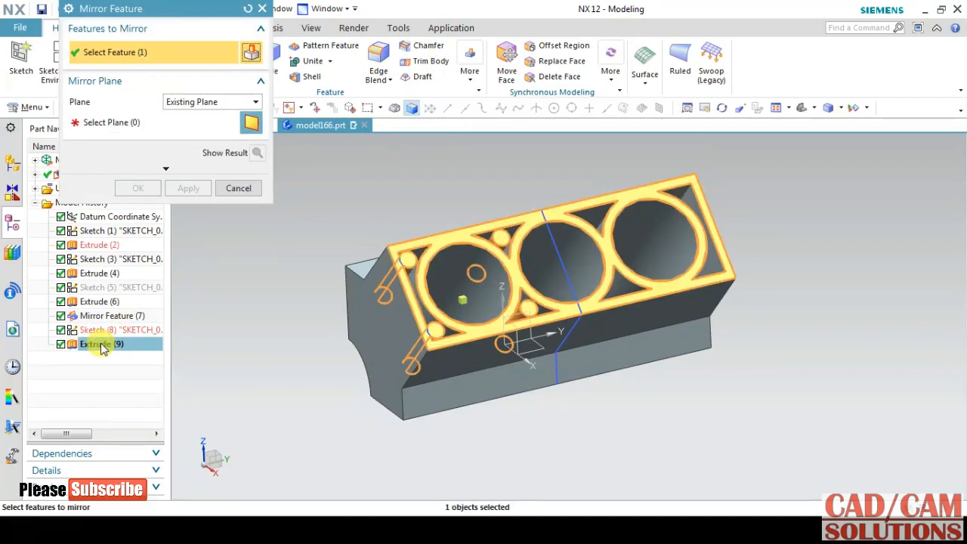
left_click(130, 122)
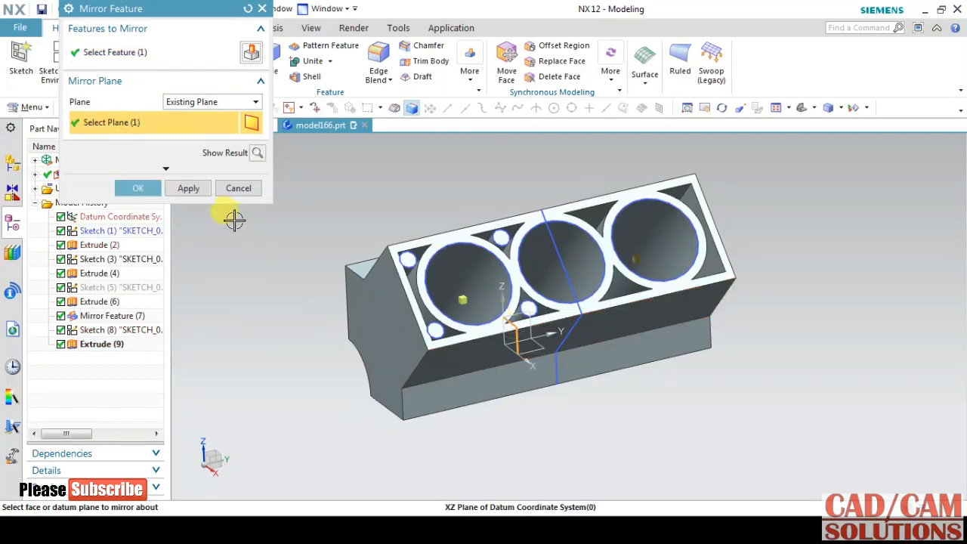
left_click(137, 187)
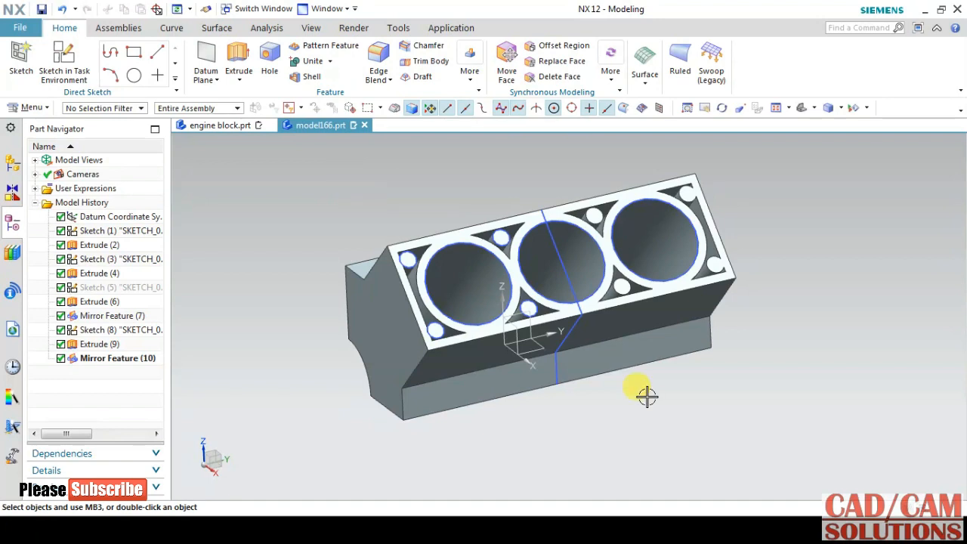
- Create a sketch on the sloped bore face, using the face's lower long edge as horizontal reference
left_click(81, 80)
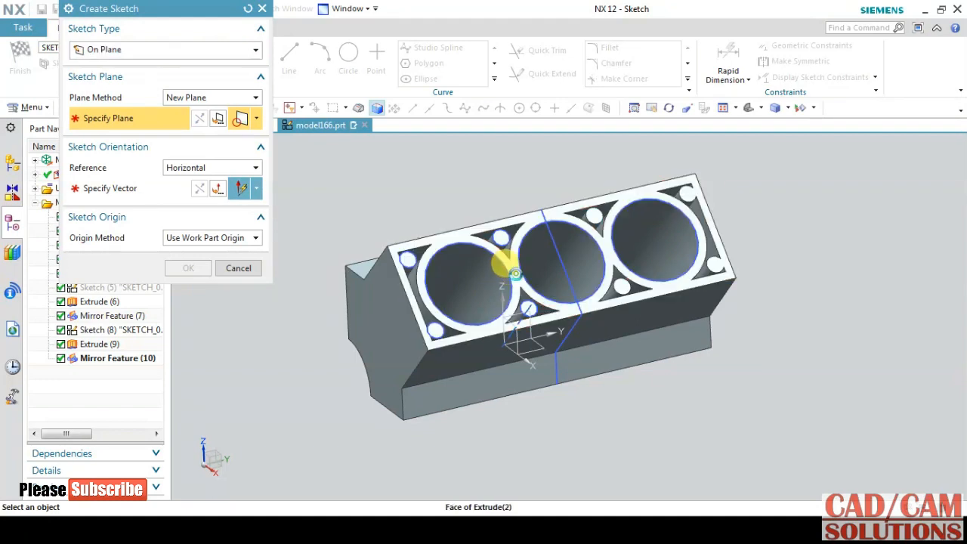
left_click(514, 272)
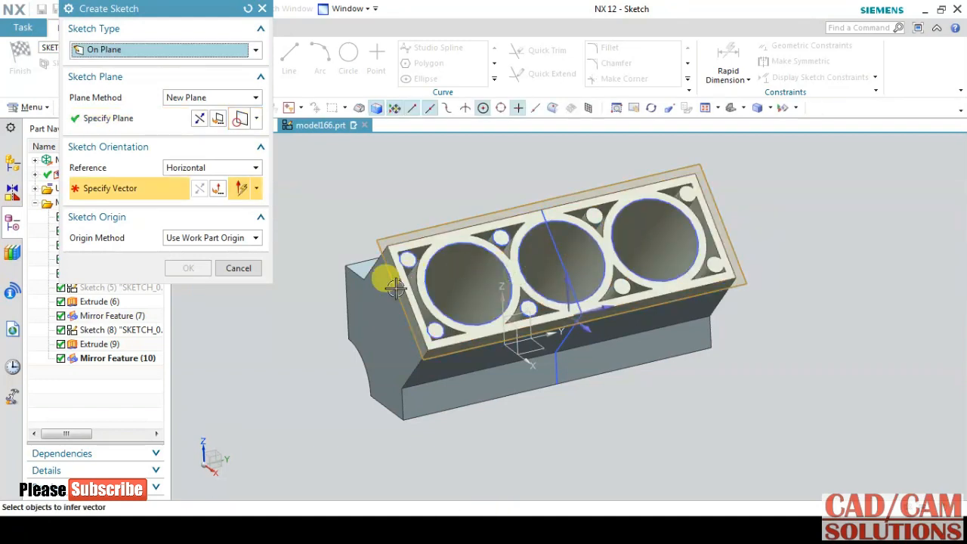
left_click(604, 310)
left_click(191, 268)
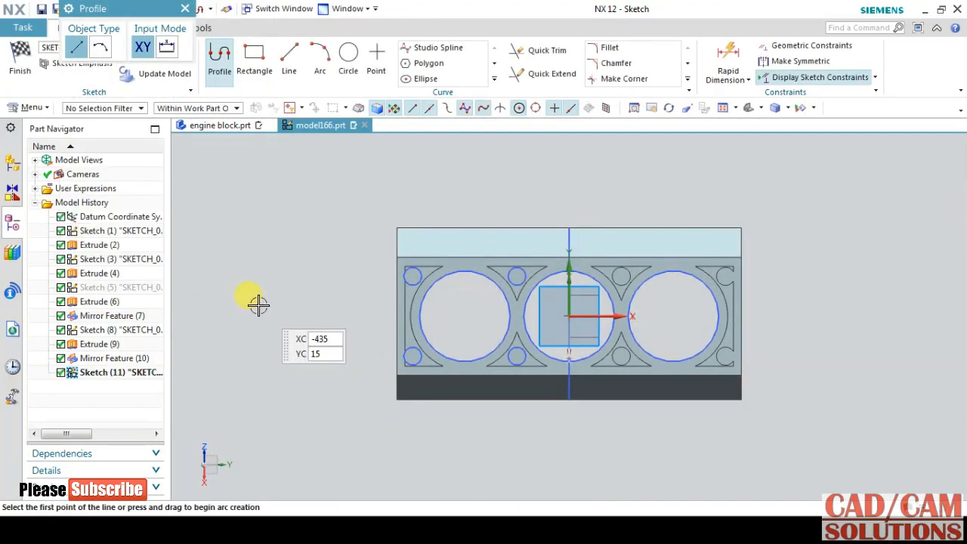
- Draw a line about 28.5 mm long from the centre of the lower boss between the left and middle bores to the left bore's edge
scroll(507, 383, "up", 2)
left_click(522, 341)
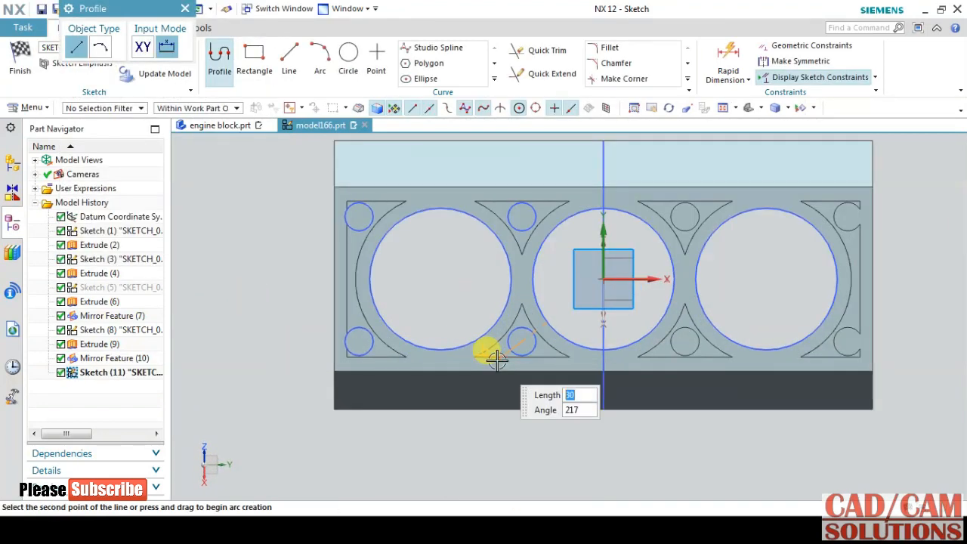
scroll(519, 335, "up", 4)
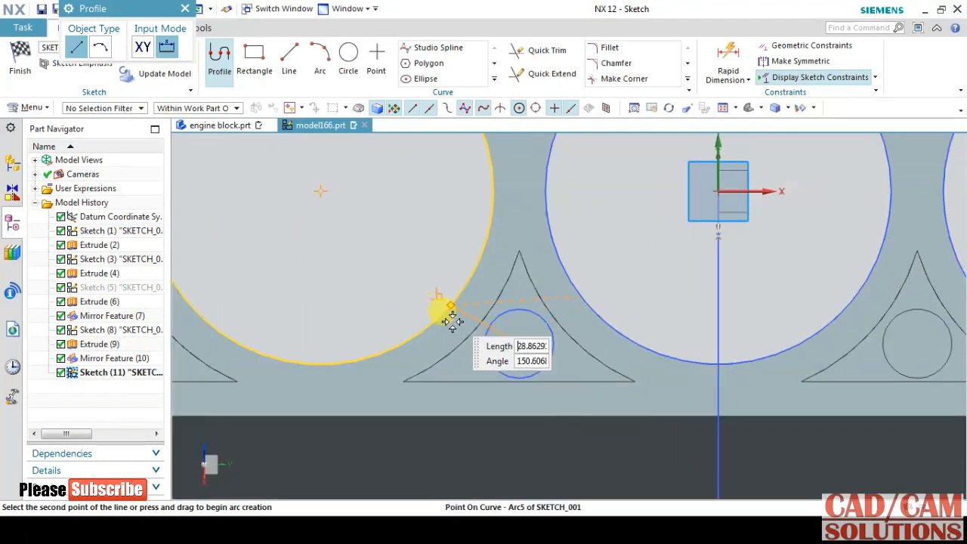
scroll(459, 322, "up", 2)
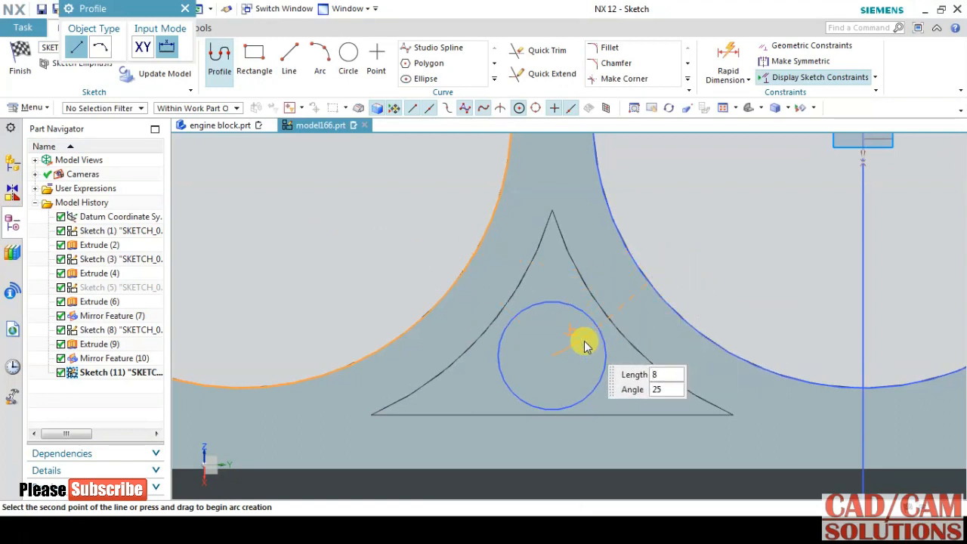
scroll(585, 344, "down", 2)
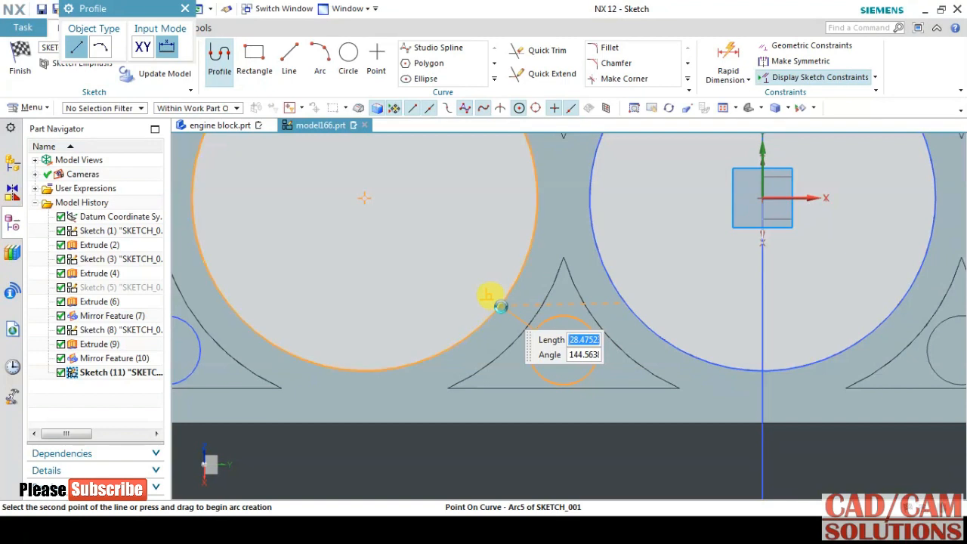
left_click(500, 305)
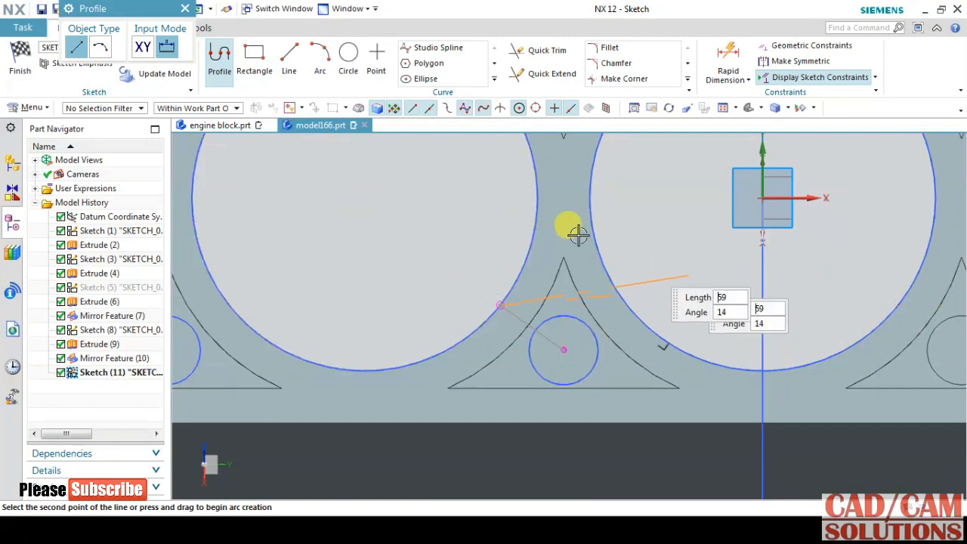
left_click(220, 54)
left_click(254, 59)
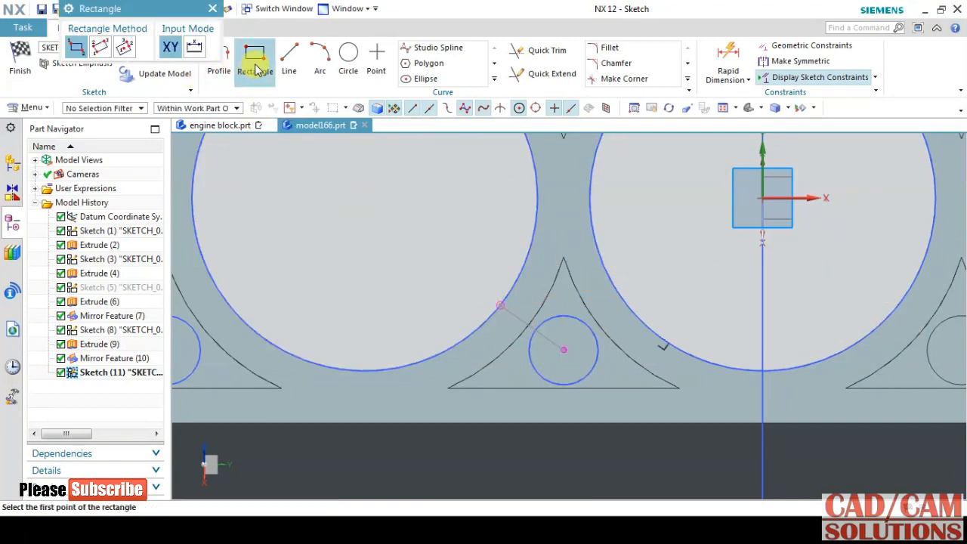
left_click(255, 67)
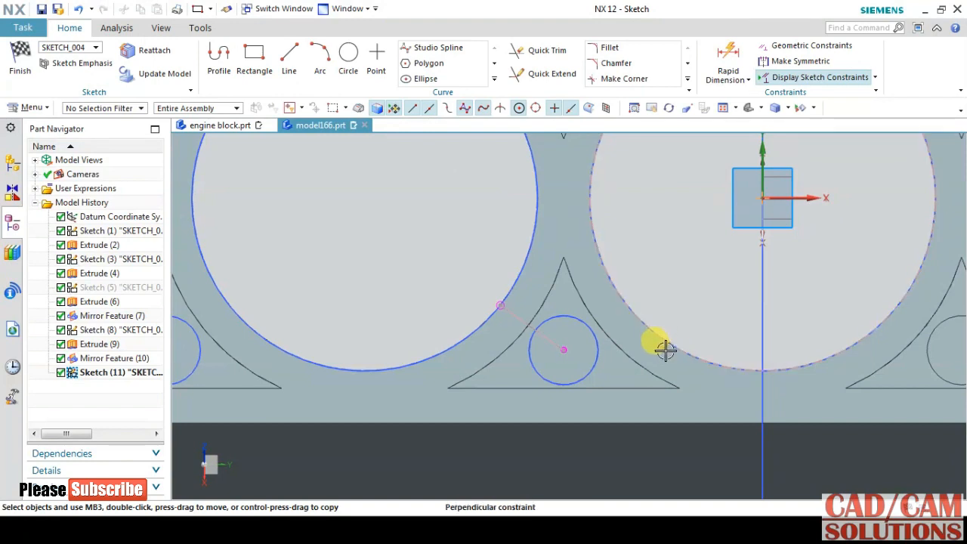
- Delete the left rib line's perpendicular constraint and draw a vertical line about 13.9 mm long from the boss centre down to the pocket's lower edge
key("Delete")
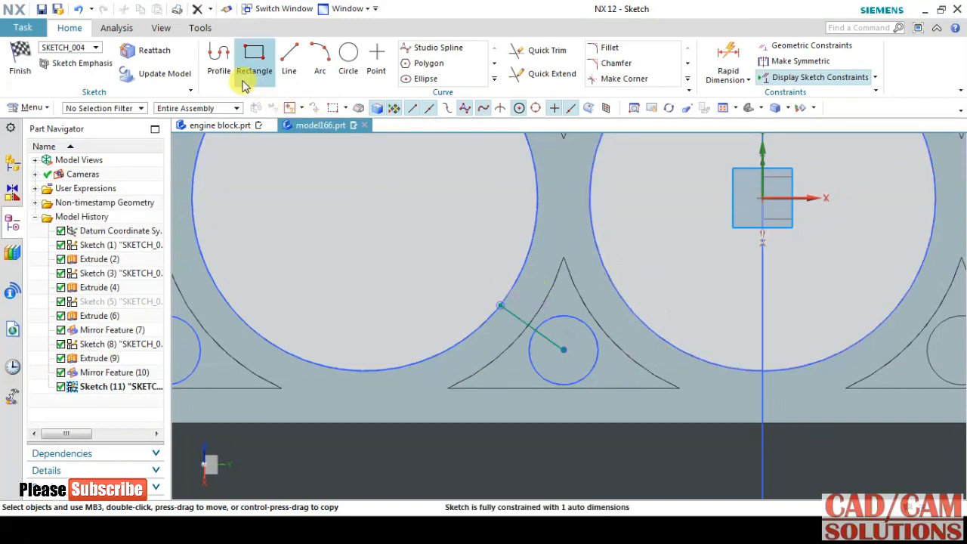
left_click(289, 56)
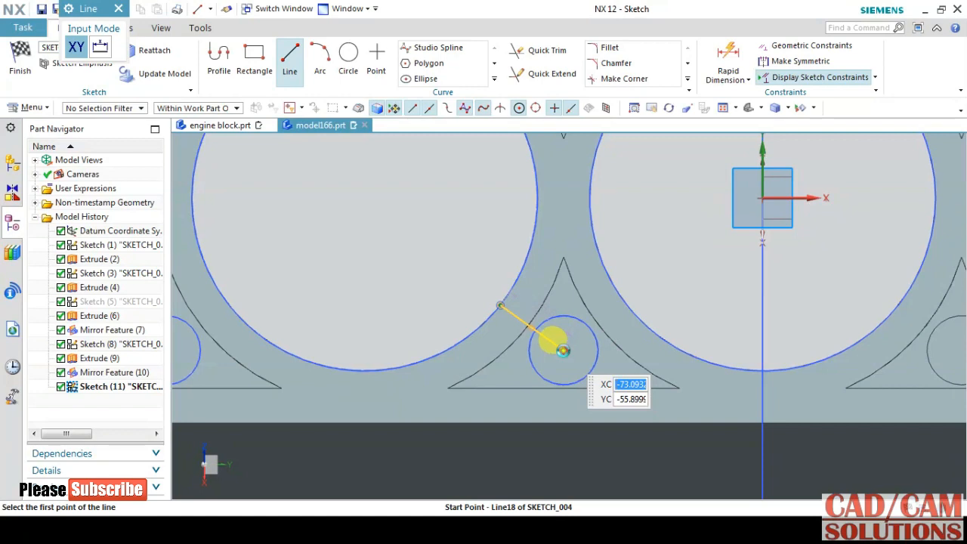
left_click(563, 350)
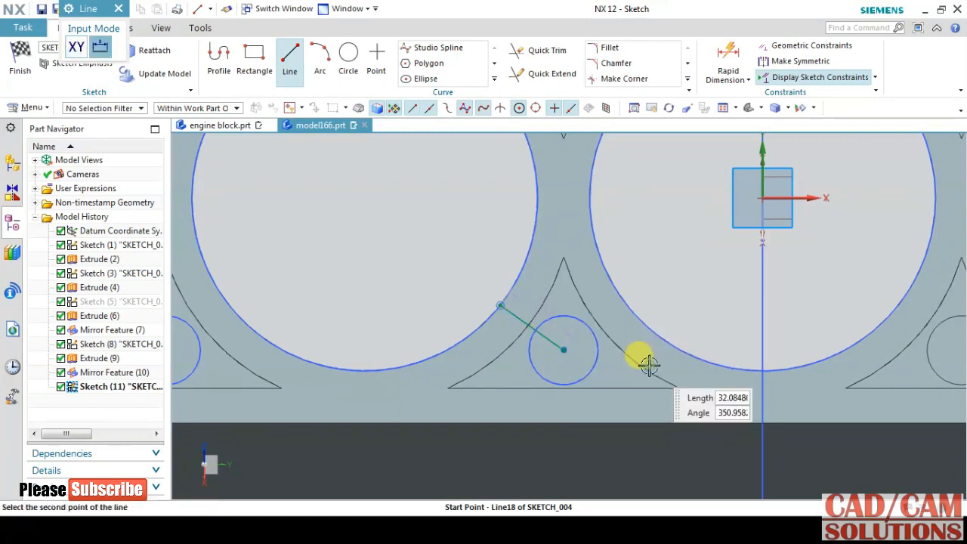
left_click(565, 388)
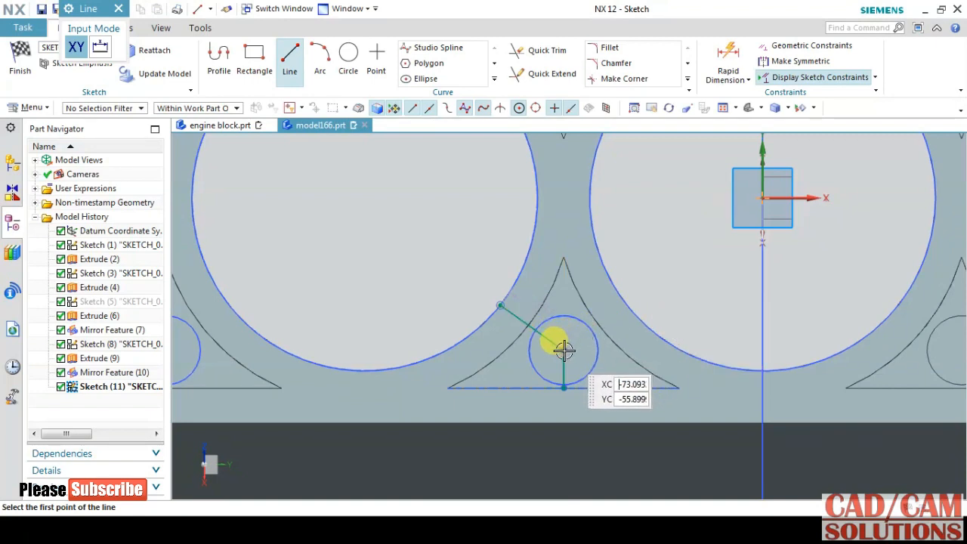
- Draw a line about 23 mm long at about 28° from the boss centre towards the middle bore
left_click(569, 345)
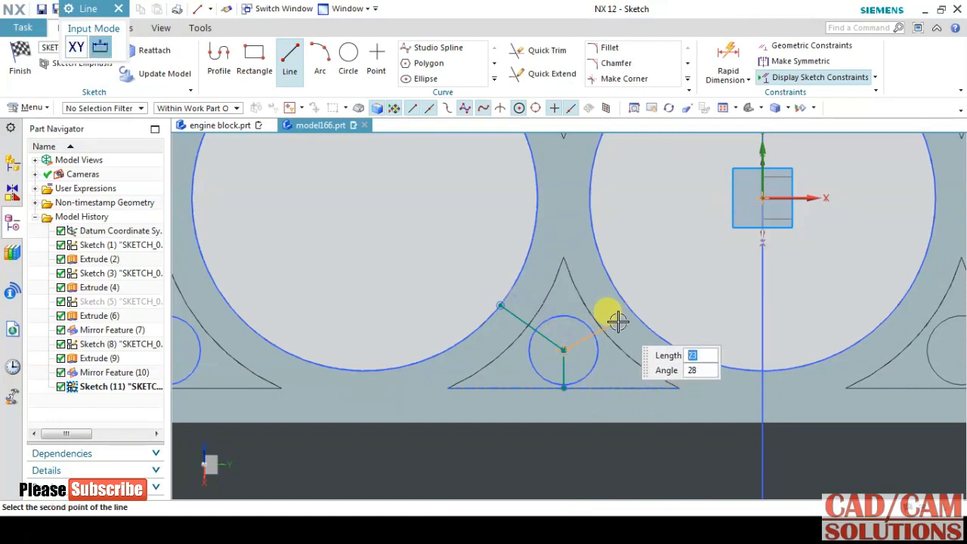
left_click(616, 322)
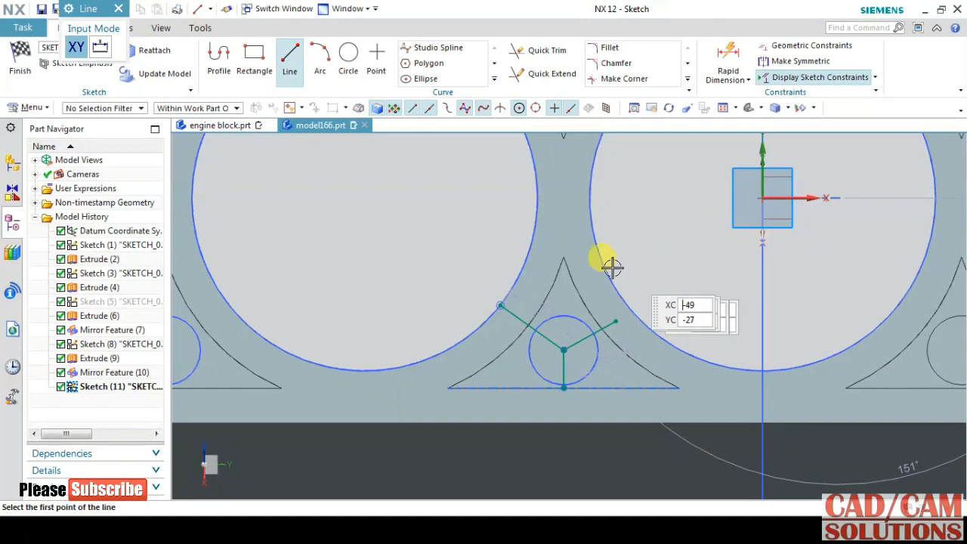
left_click(288, 69)
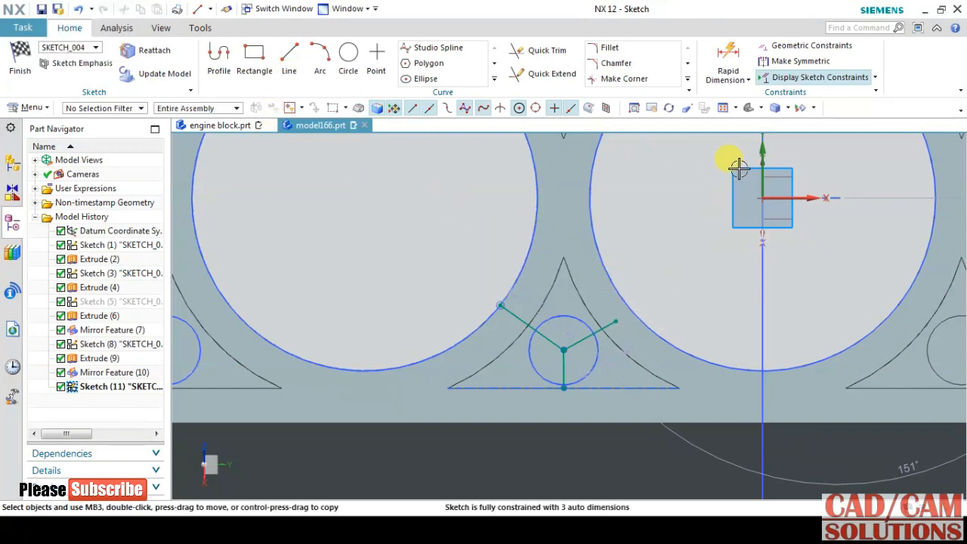
- Add an angular dimension of 120° between the left rib line and the vertical rib line
left_click(724, 57)
left_click(244, 198)
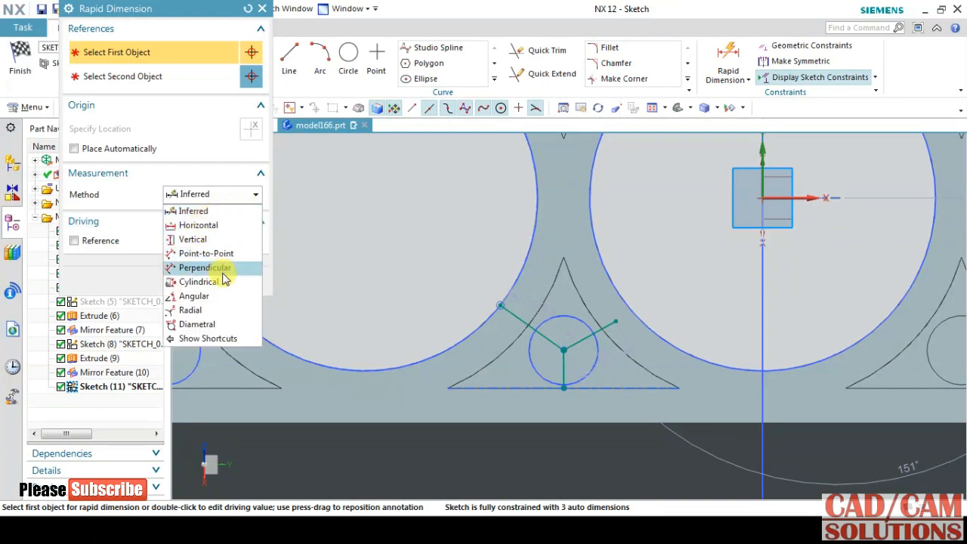
left_click(221, 300)
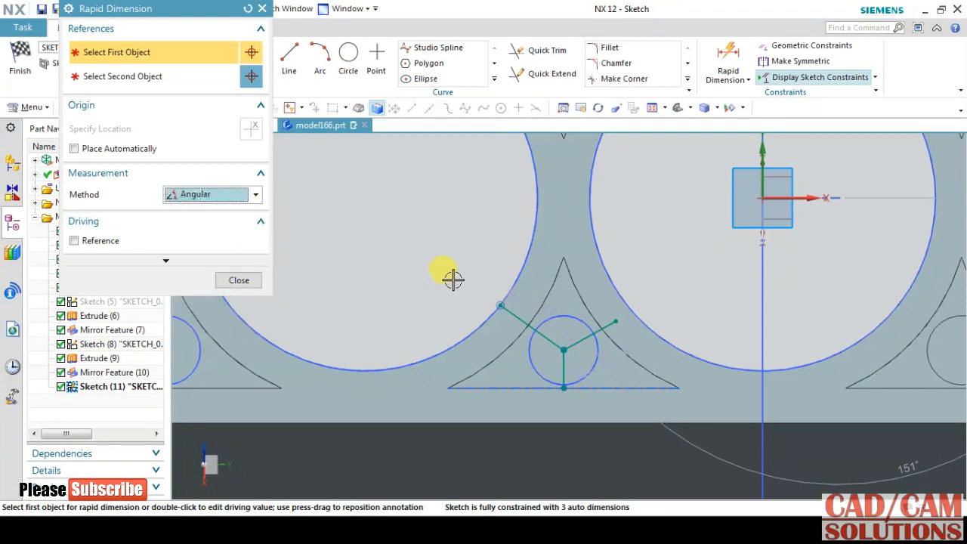
left_click(499, 303)
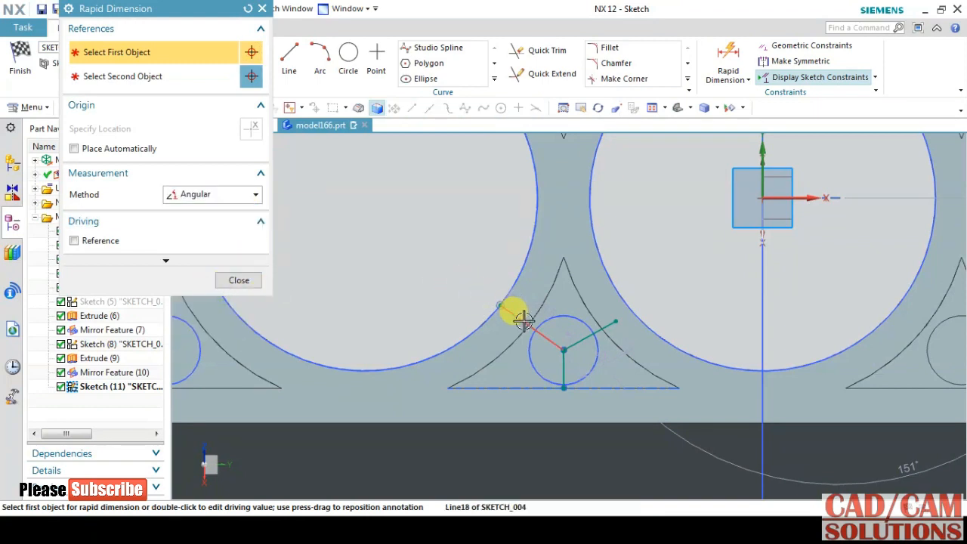
left_click(565, 365)
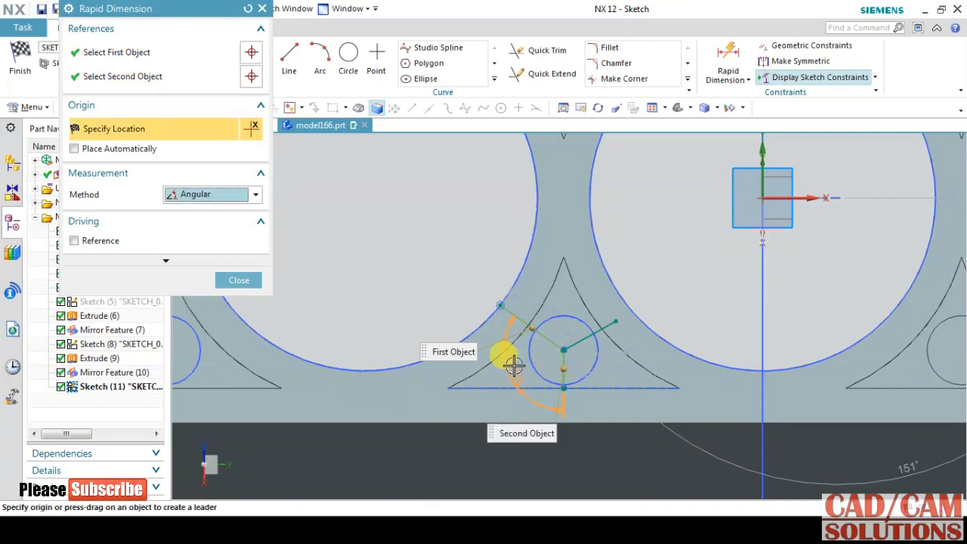
left_click(437, 369)
type("120")
key("Return")
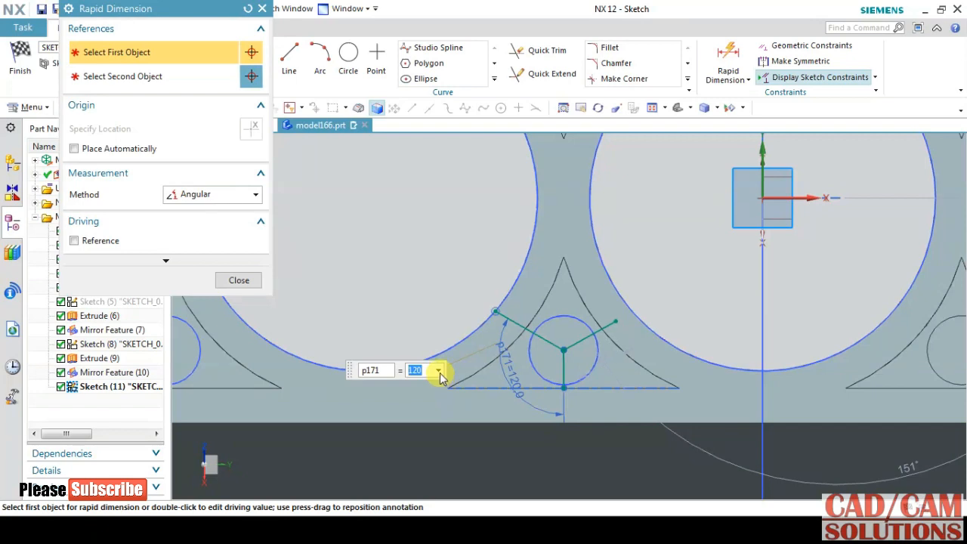
- Try to dimension the vertical rib line's length using the inferred measurement method
left_click(213, 194)
left_click(216, 209)
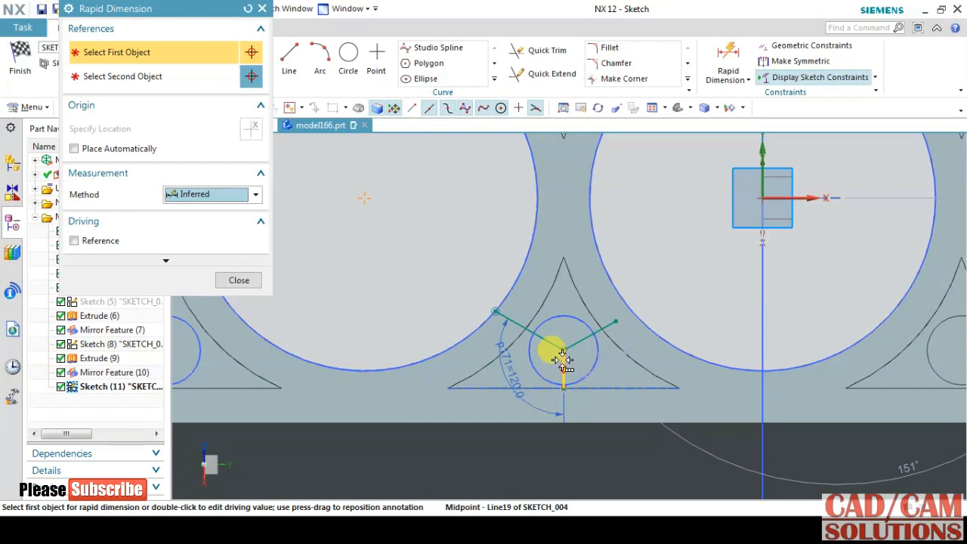
scroll(563, 360, "up", 2)
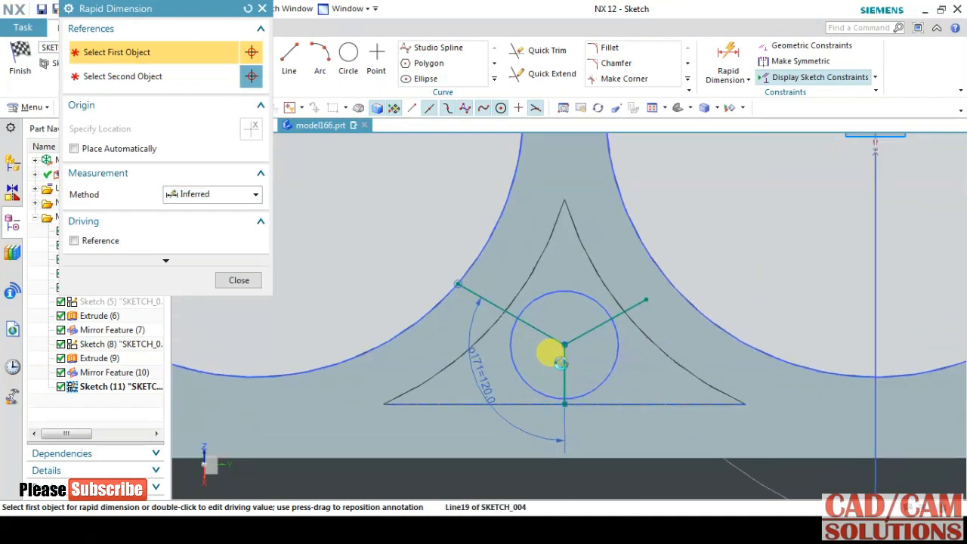
left_click(563, 362)
left_click(536, 369)
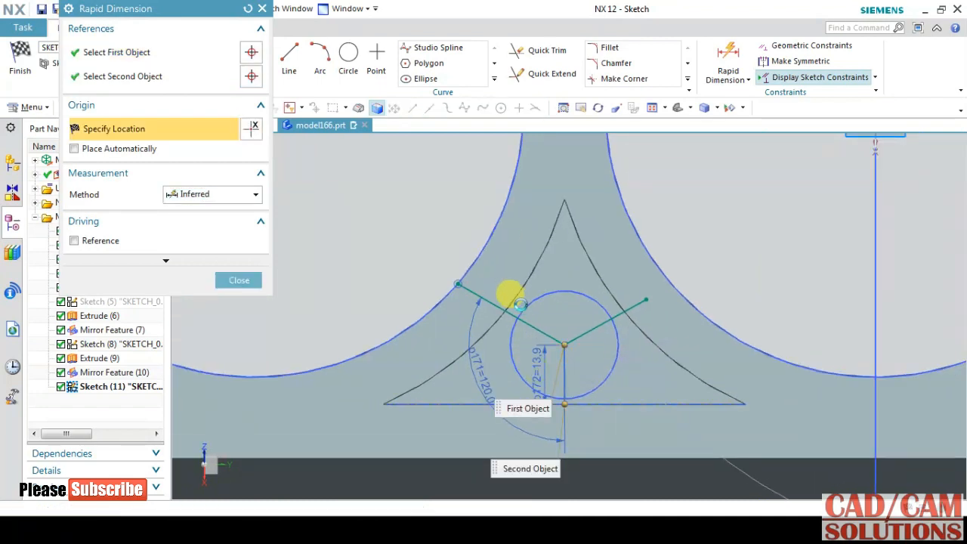
left_click(484, 296)
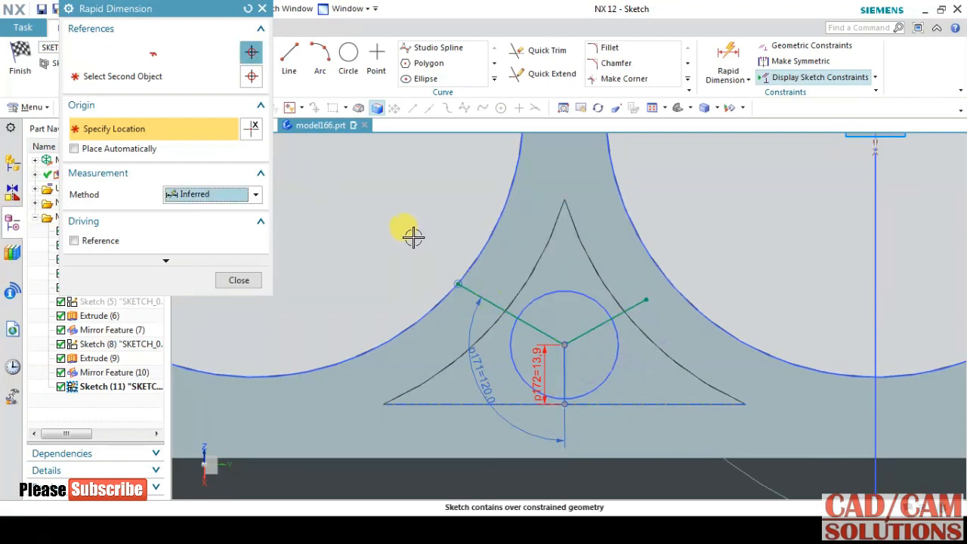
left_click(235, 280)
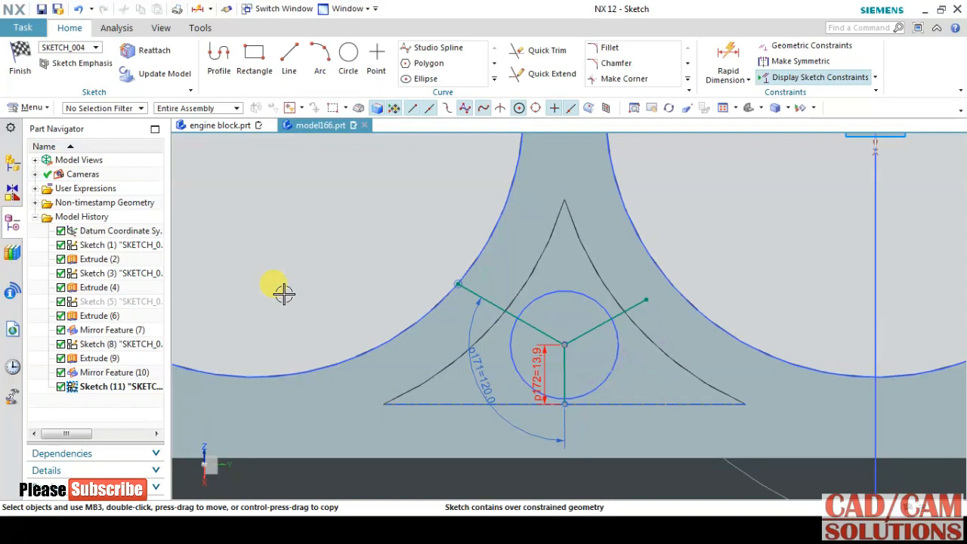
- Delete the length dimension on the vertical rib line
left_click(539, 360)
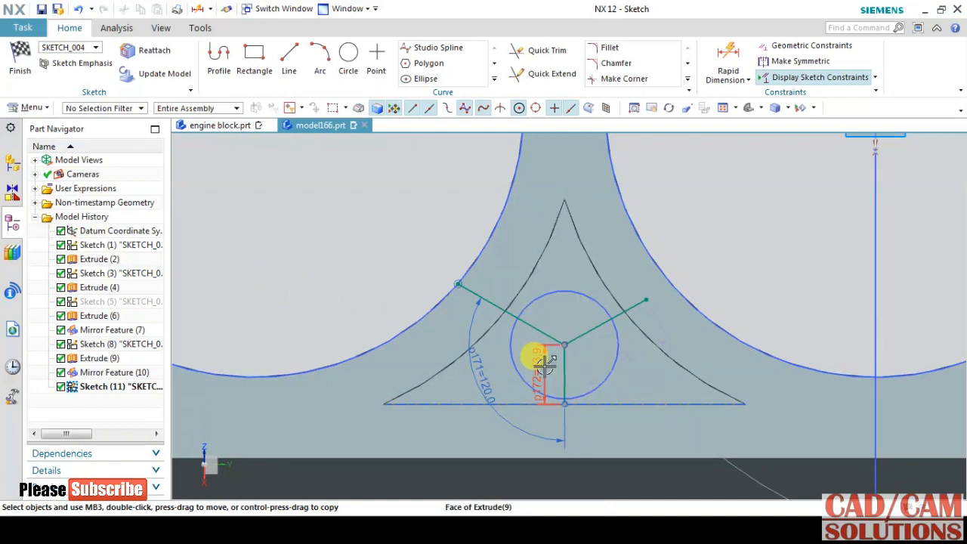
key("Delete")
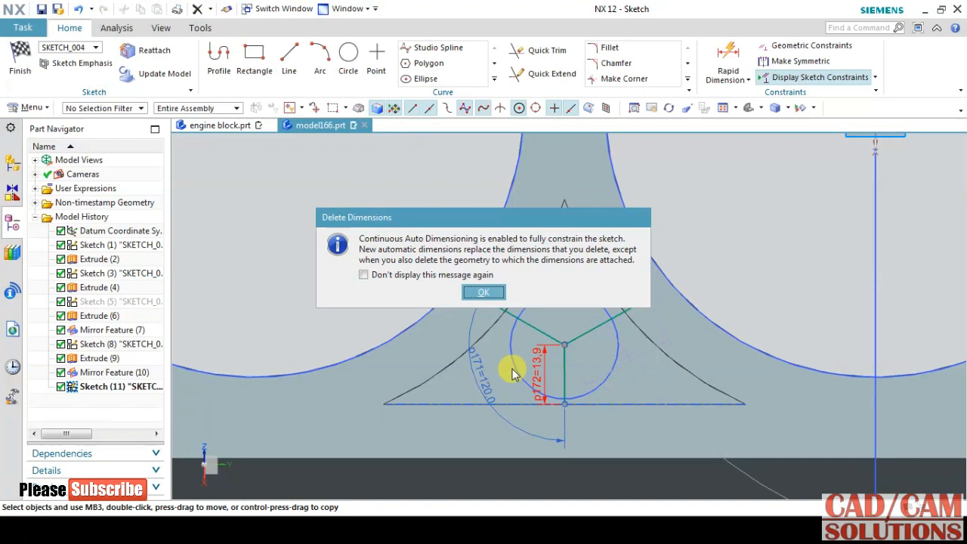
left_click(482, 292)
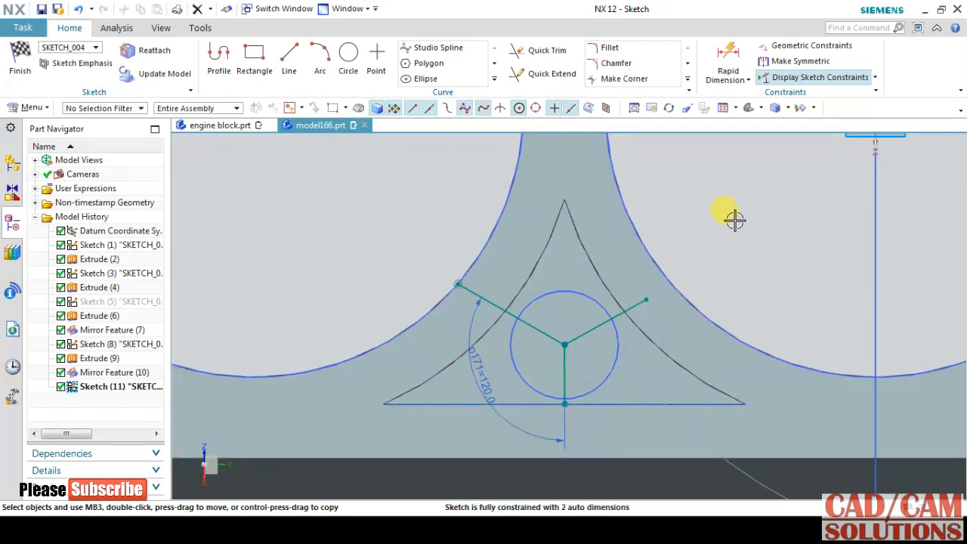
- Add an angular dimension of 120° between the vertical rib line and the right rib line
left_click(730, 77)
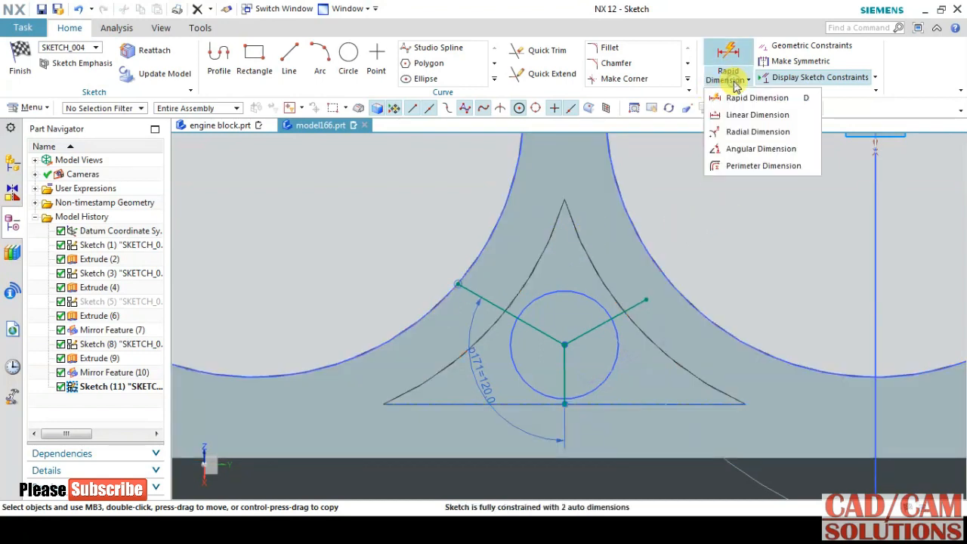
left_click(749, 151)
left_click(564, 371)
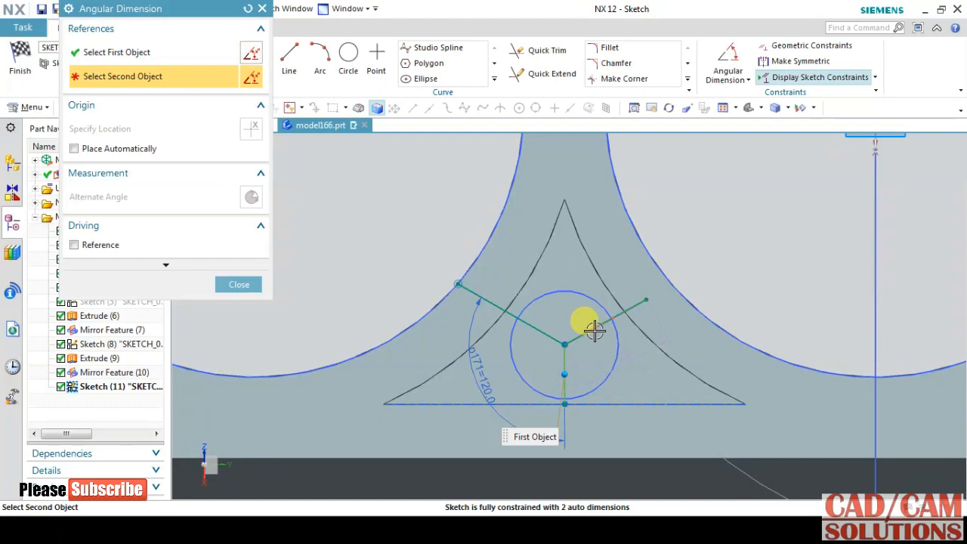
left_click(585, 335)
left_click(619, 301)
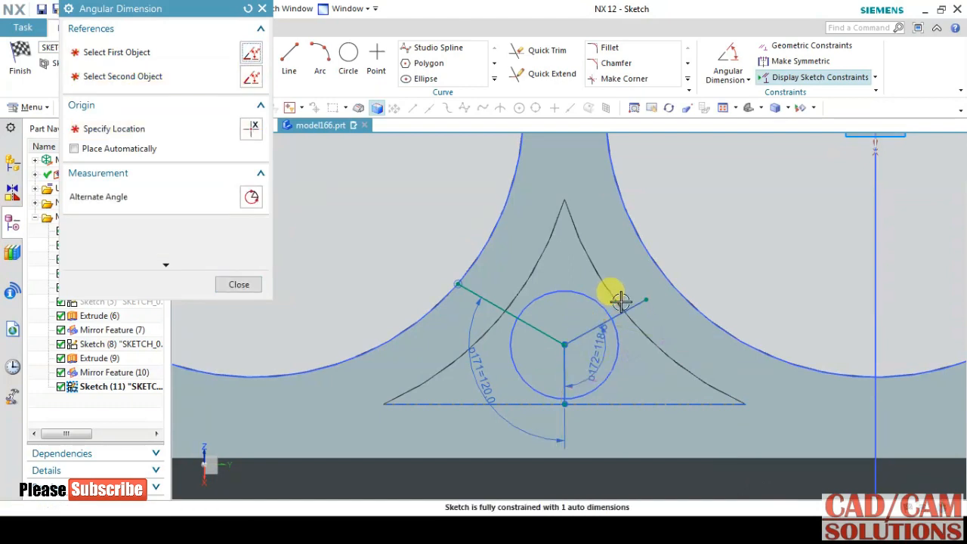
type("120")
key("Return")
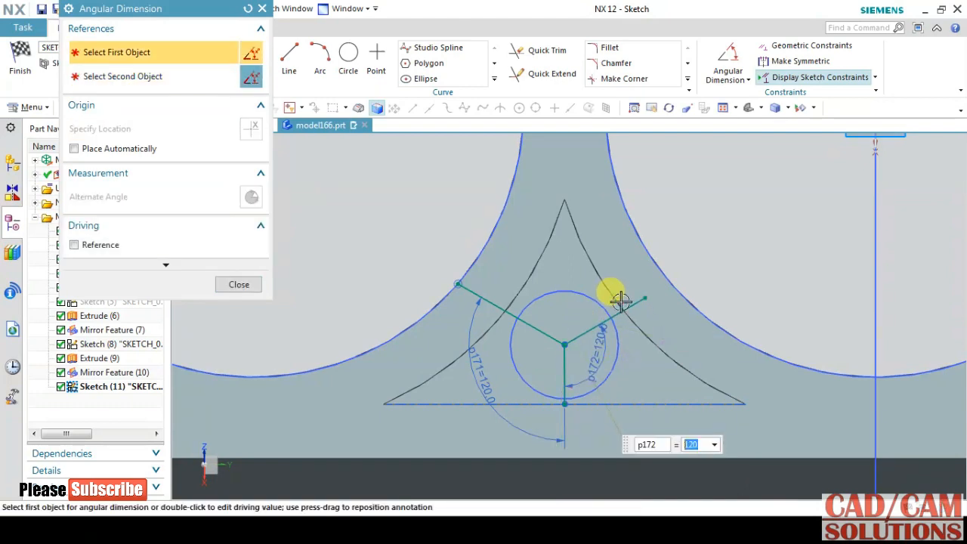
left_click(239, 285)
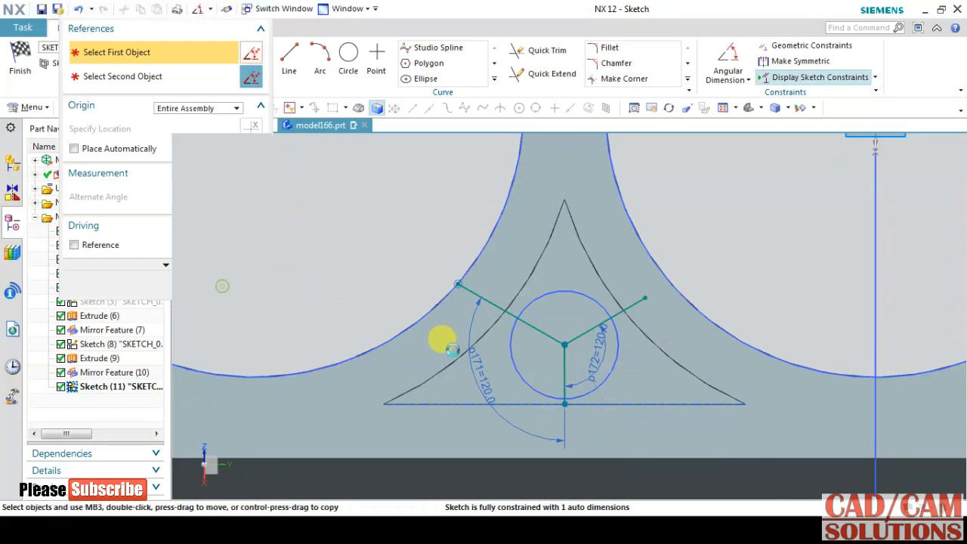
- Turn the right rib line's automatic length dimension into a driving dimension of 22 mm
double_click(624, 363)
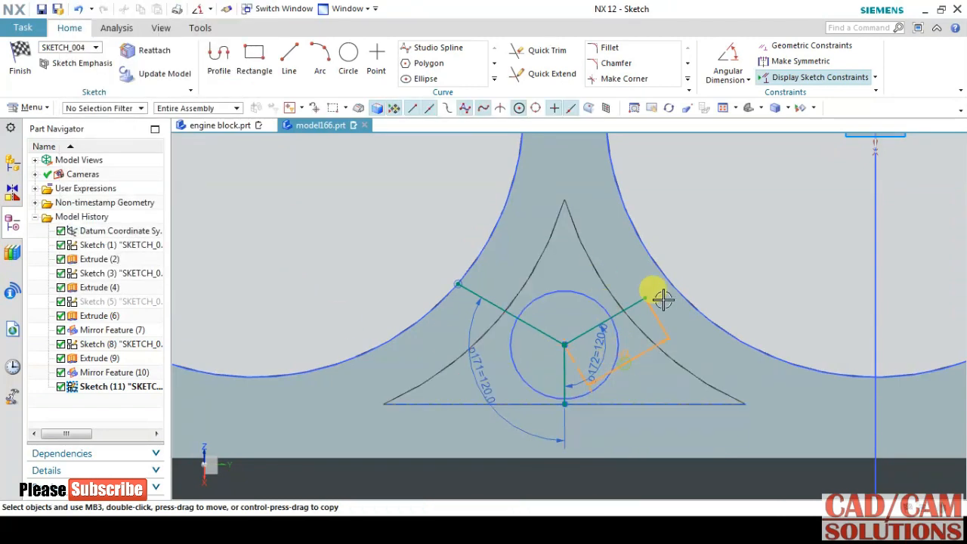
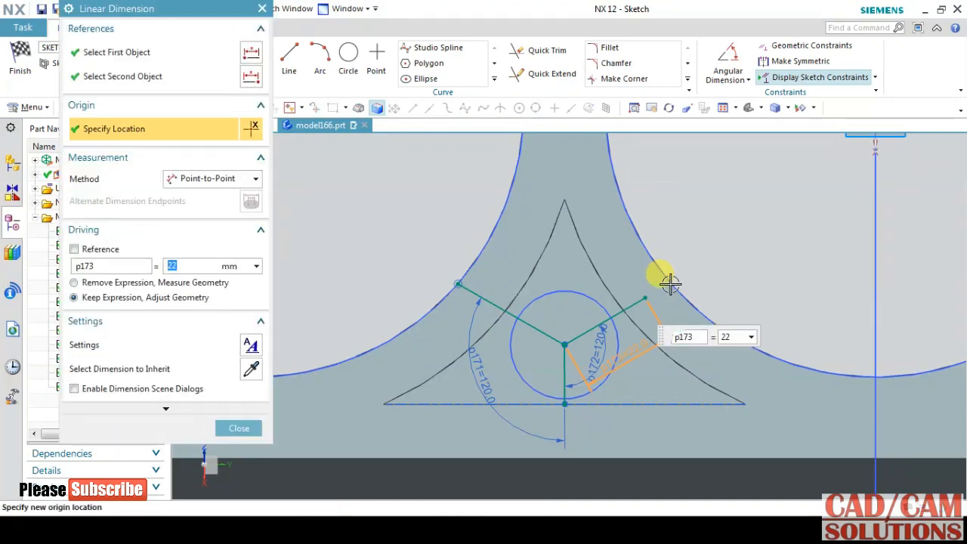
left_click(238, 428)
scroll(340, 297, "down", 5)
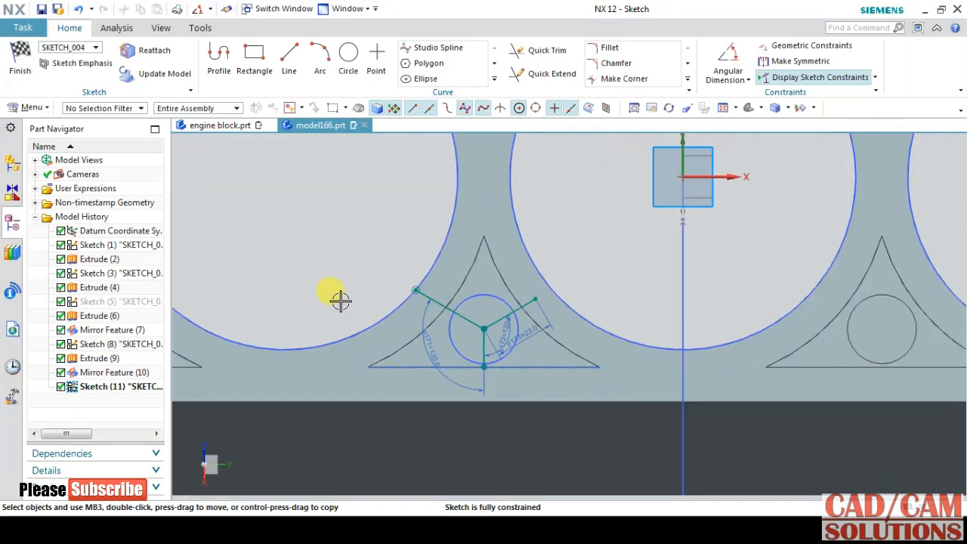
- Mirror the three rib lines at the lower boss between the first two bores about the sketch's horizontal axis
middle_click_drag(656, 433, 618, 458)
key("F8")
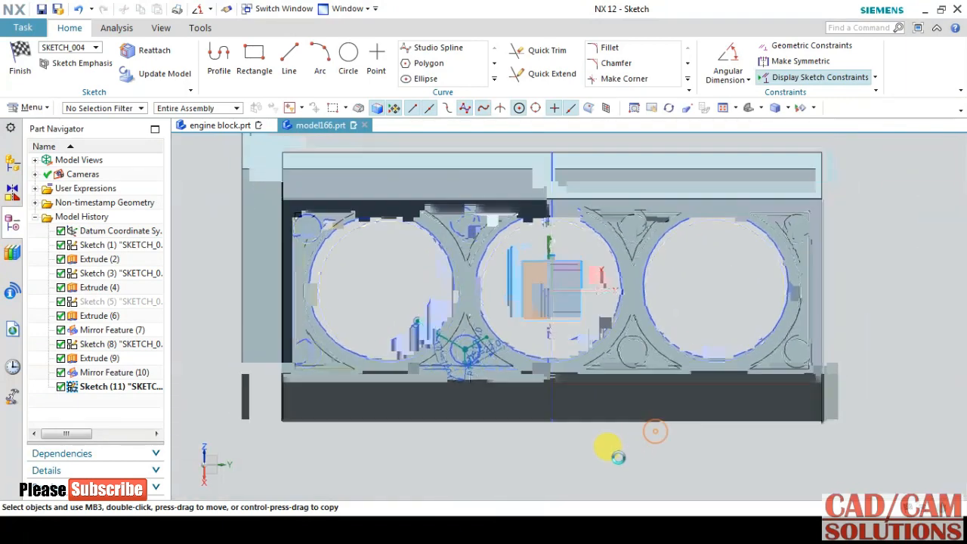
scroll(508, 449, "up", 1)
scroll(509, 449, "up", 1)
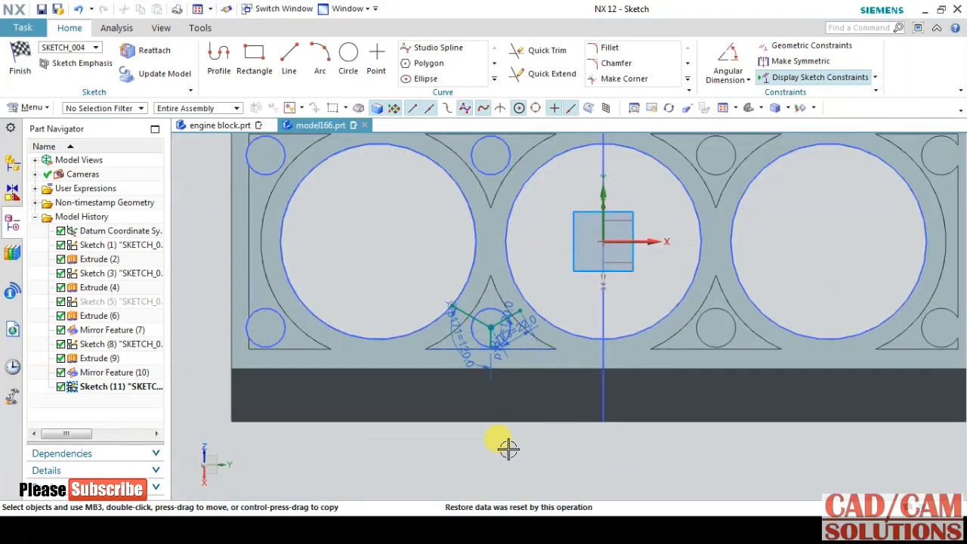
scroll(410, 277, "down", 1)
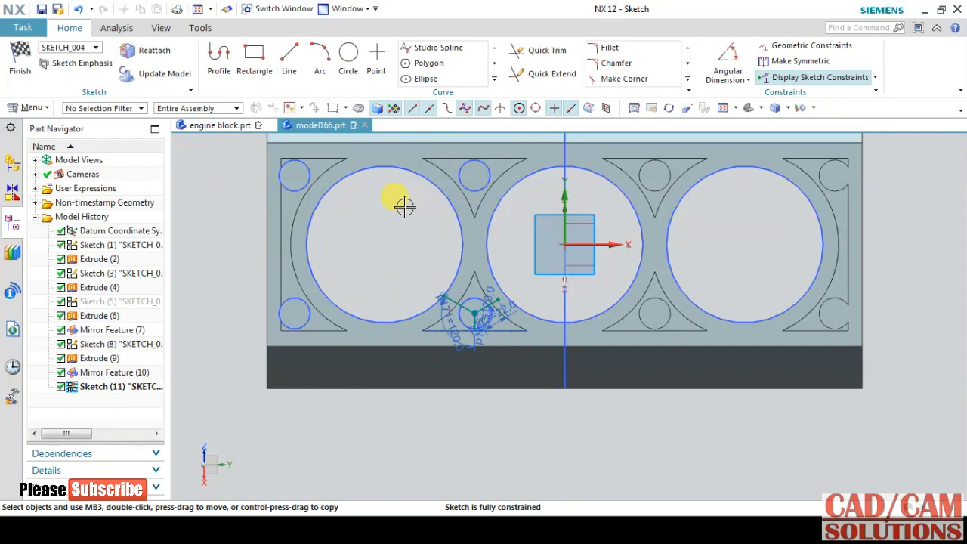
left_click(492, 82)
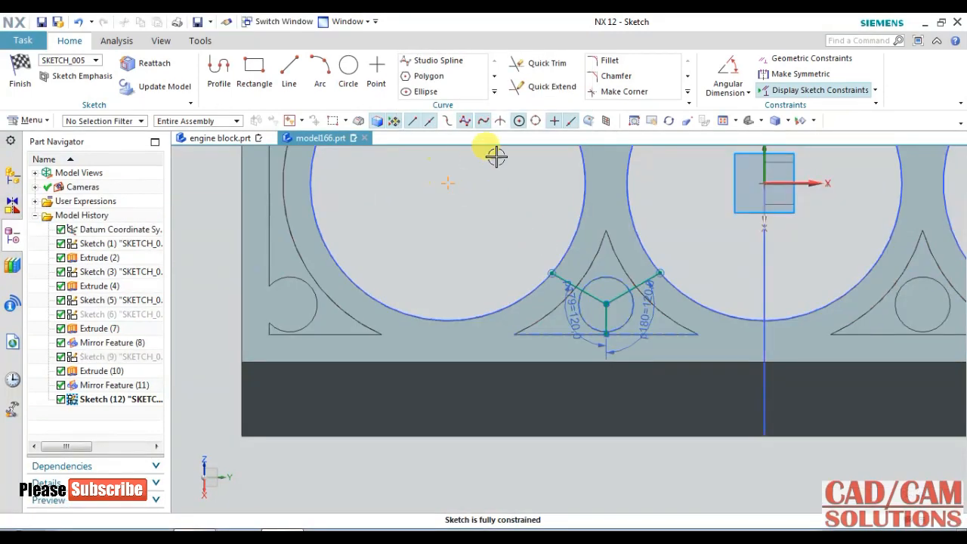
left_click(493, 91)
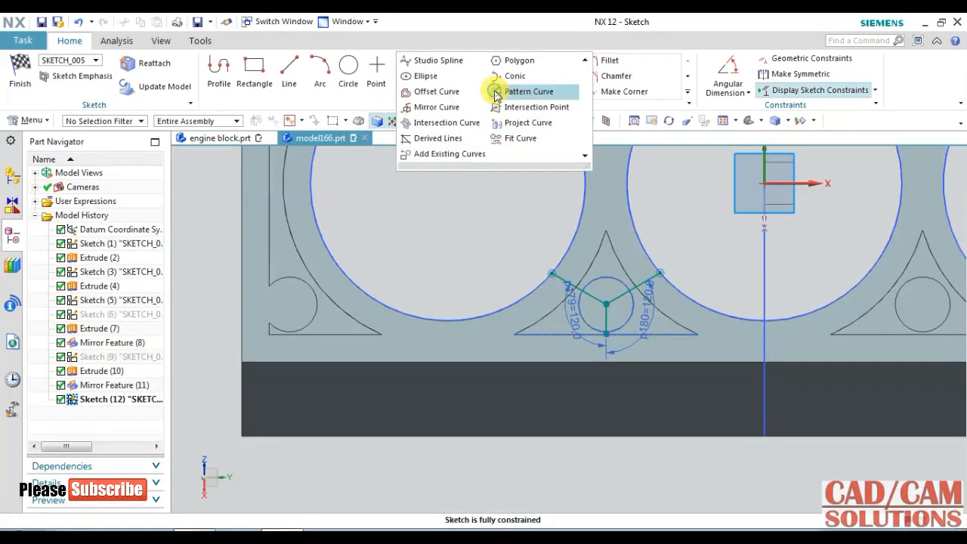
left_click(445, 107)
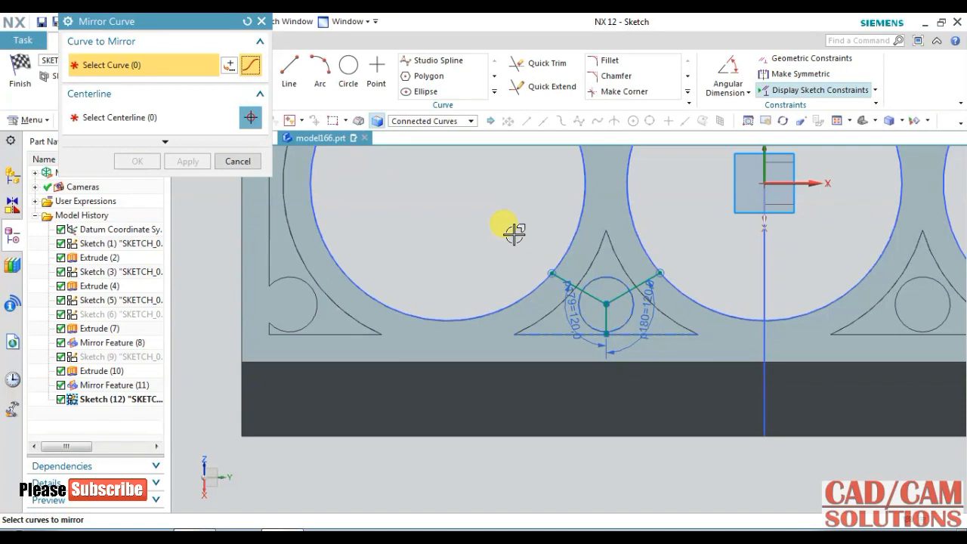
left_click(578, 283)
left_click(623, 295)
left_click(609, 311)
scroll(683, 226, "down", 2)
left_click(196, 119)
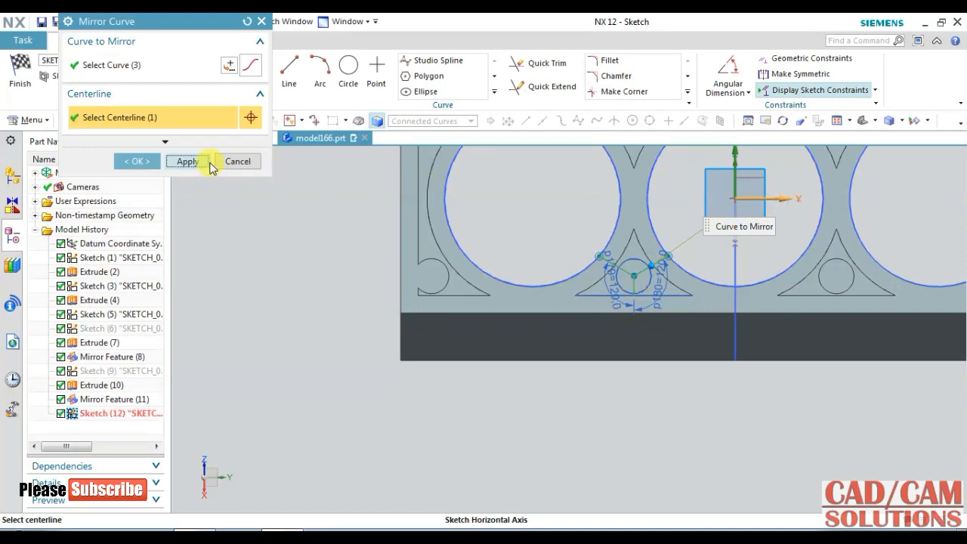
left_click(208, 162)
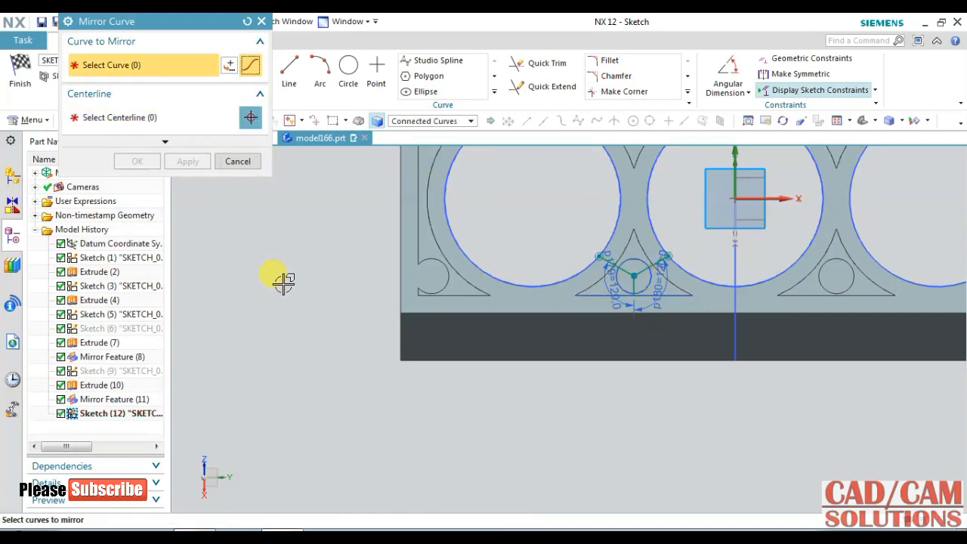
- Sketch a vertical line about 140 mm long upward from the centre of the first bore
key("ctrl+f")
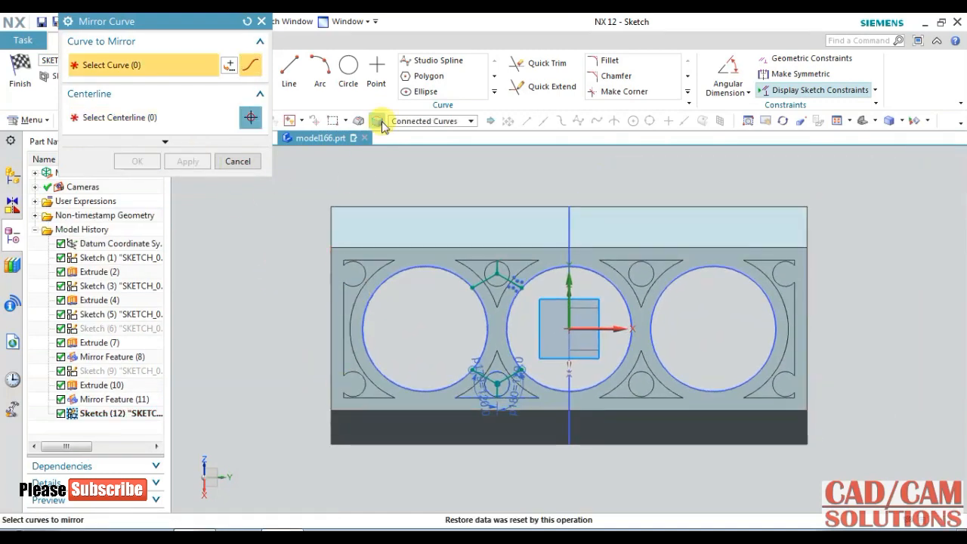
left_click(289, 80)
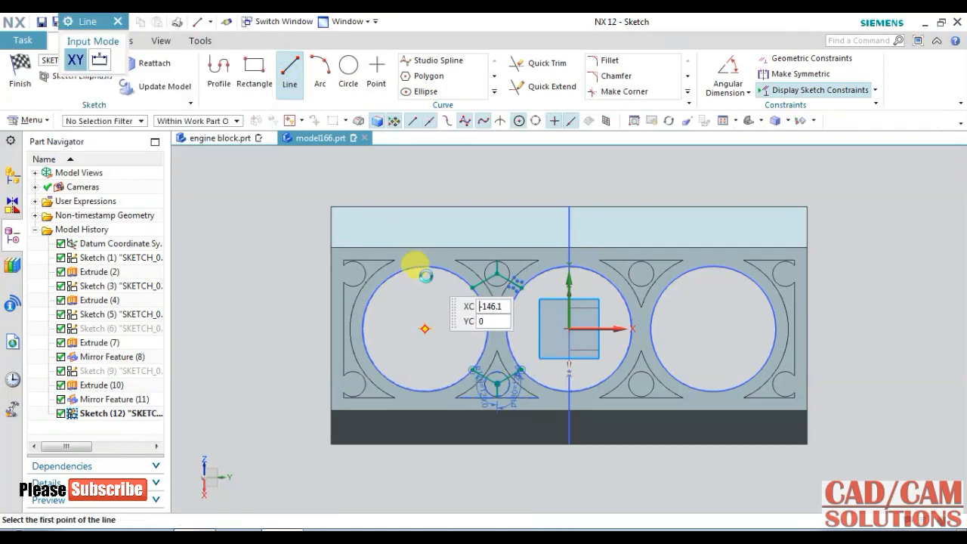
left_click(424, 328)
left_click(425, 191)
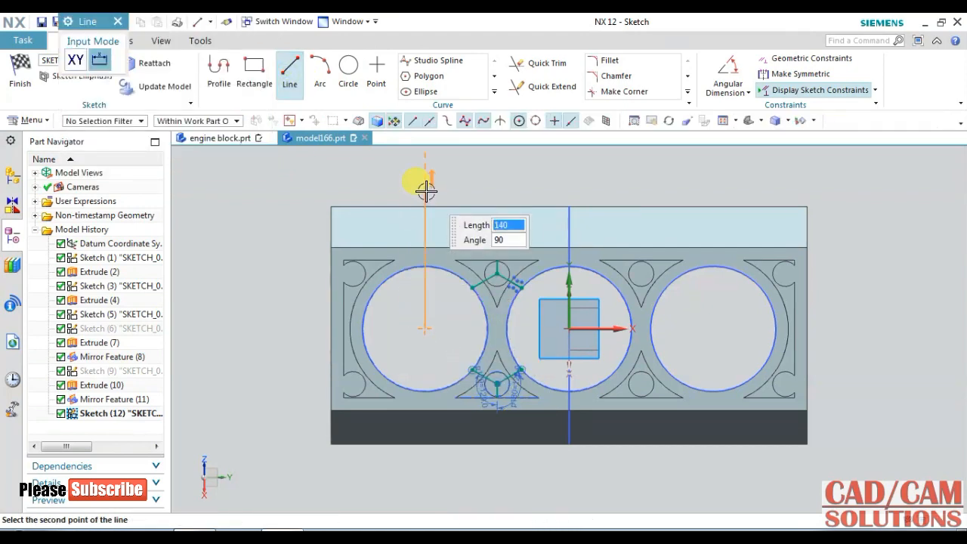
- Mirror the upper and lower slanted rib lines touching the first bore about its vertical line, using single-curve selection
left_click(495, 92)
left_click(431, 105)
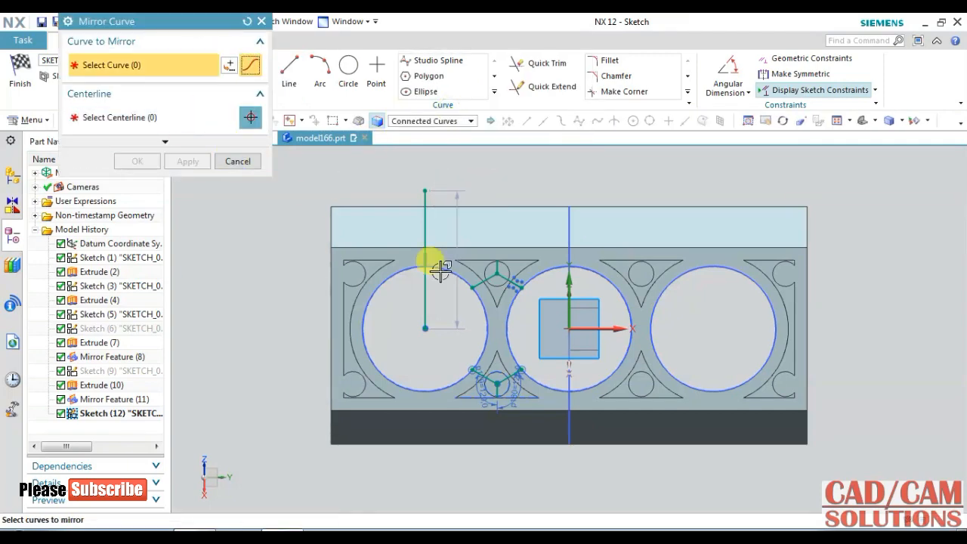
scroll(464, 377, "up", 3)
left_click(470, 361)
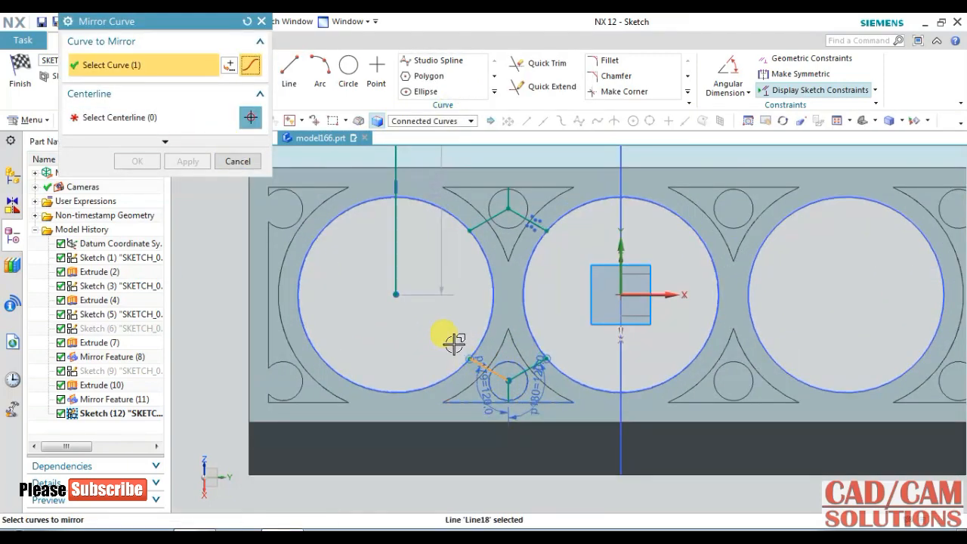
left_click(438, 121)
left_click(423, 135)
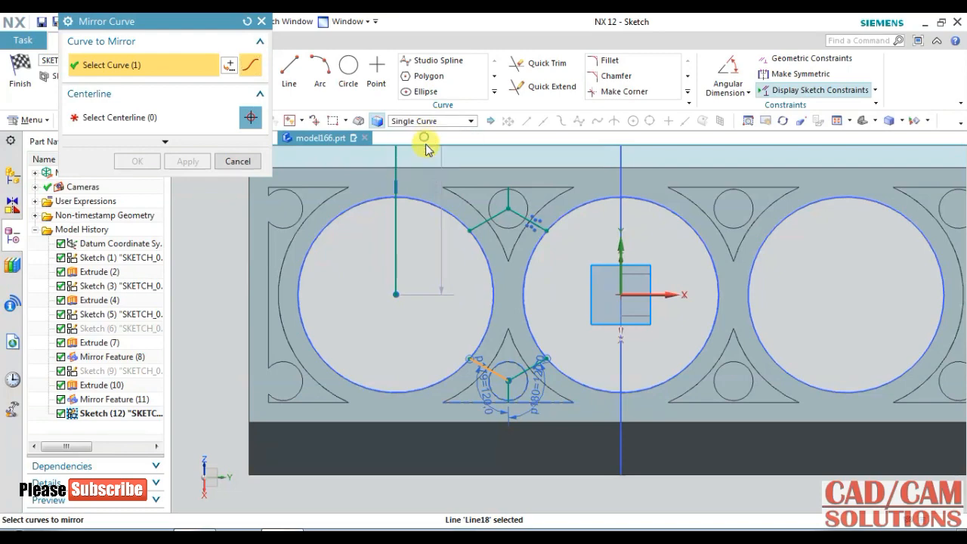
left_click(478, 224)
left_click(159, 117)
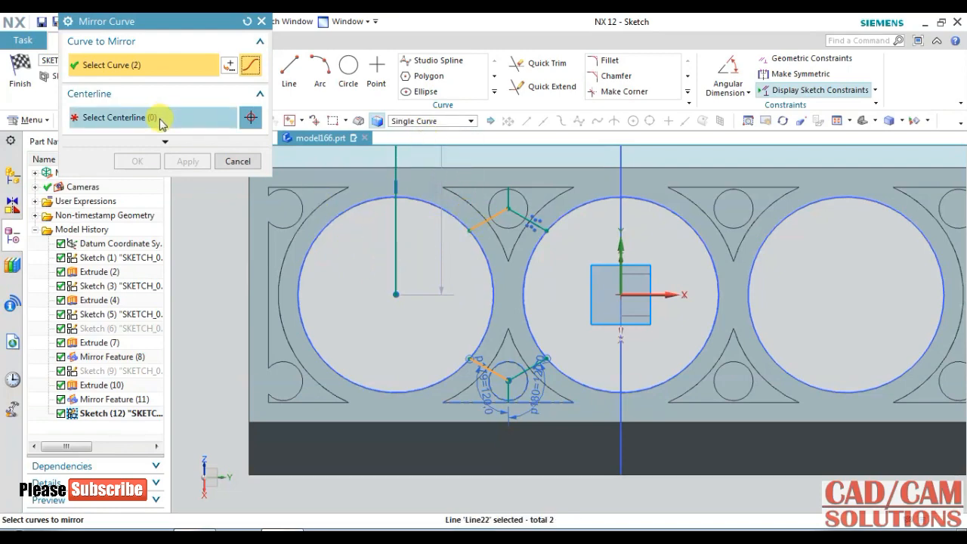
left_click(395, 244)
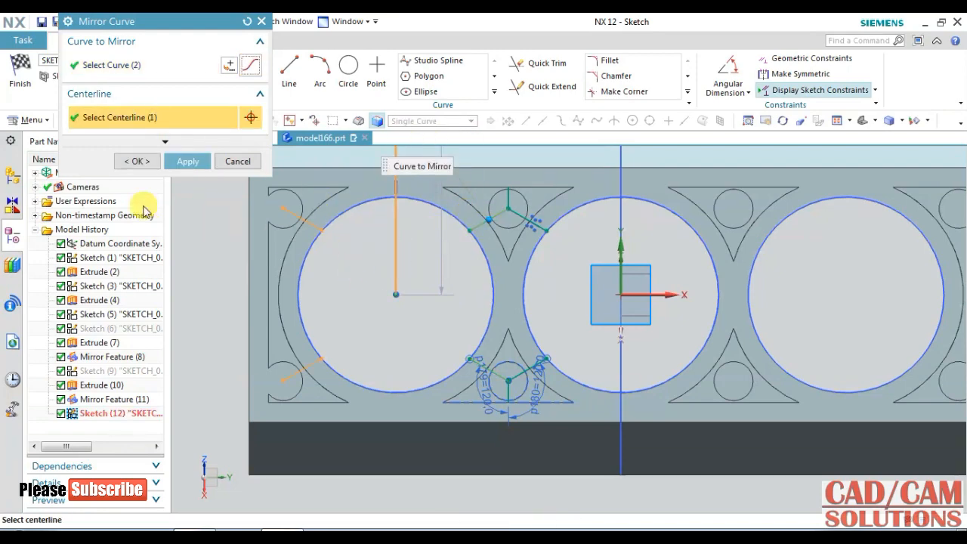
left_click(136, 161)
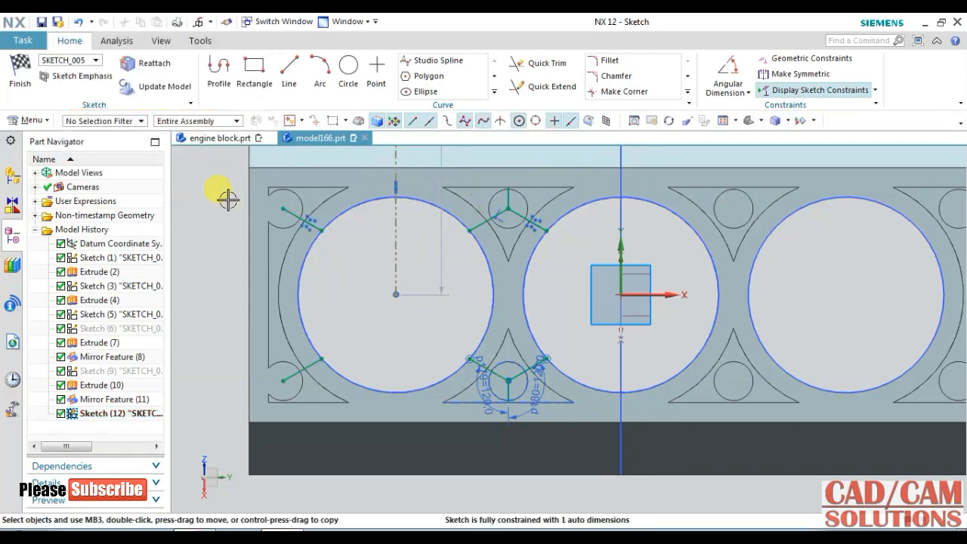
- Finish the rib sketch and start an Extrude on the engine block
left_click(23, 79)
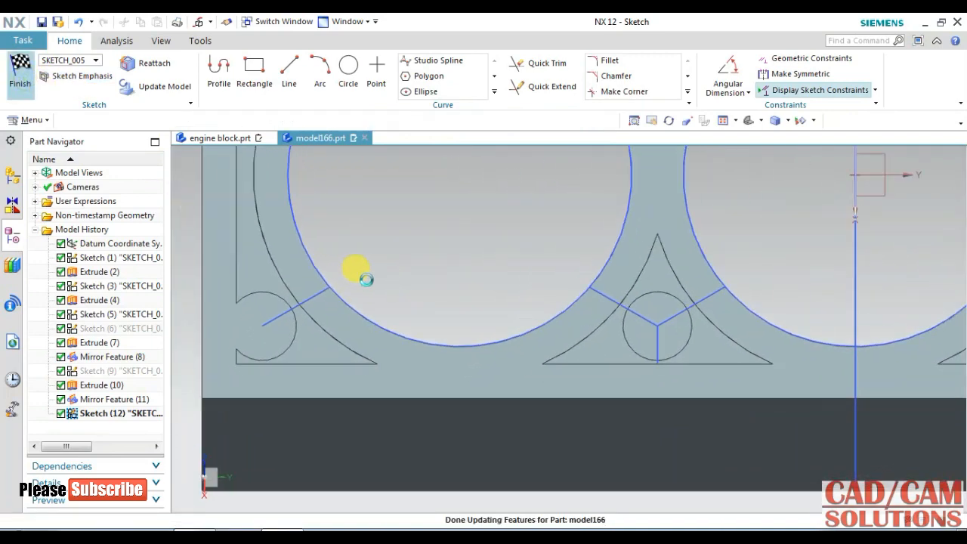
key("ctrl+f")
scroll(423, 282, "down", 1)
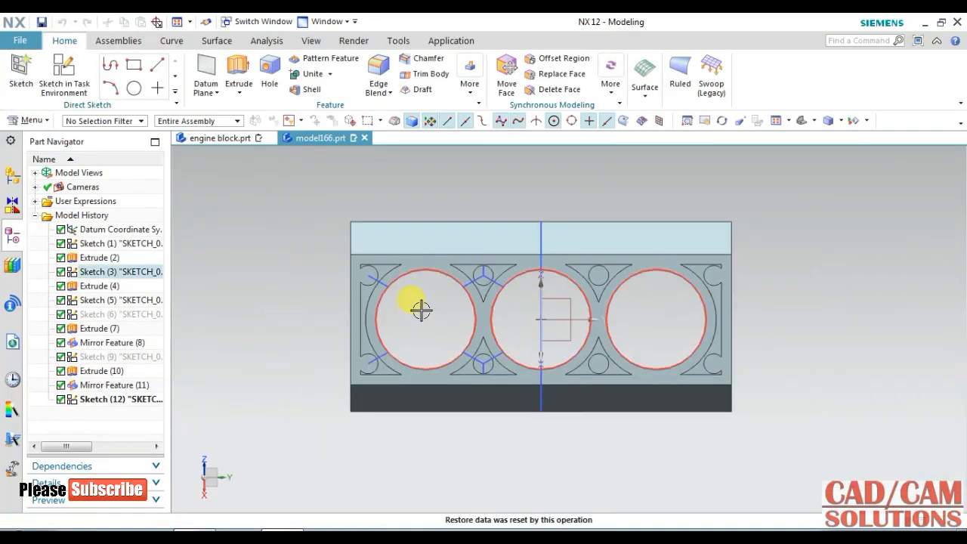
middle_click_drag(421, 311, 404, 281)
scroll(387, 207, "up", 2)
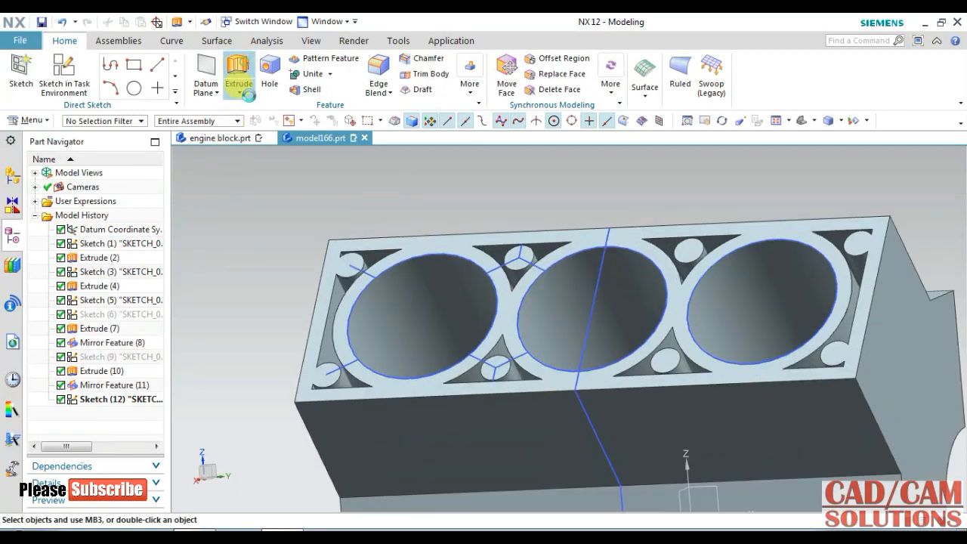
left_click(238, 69)
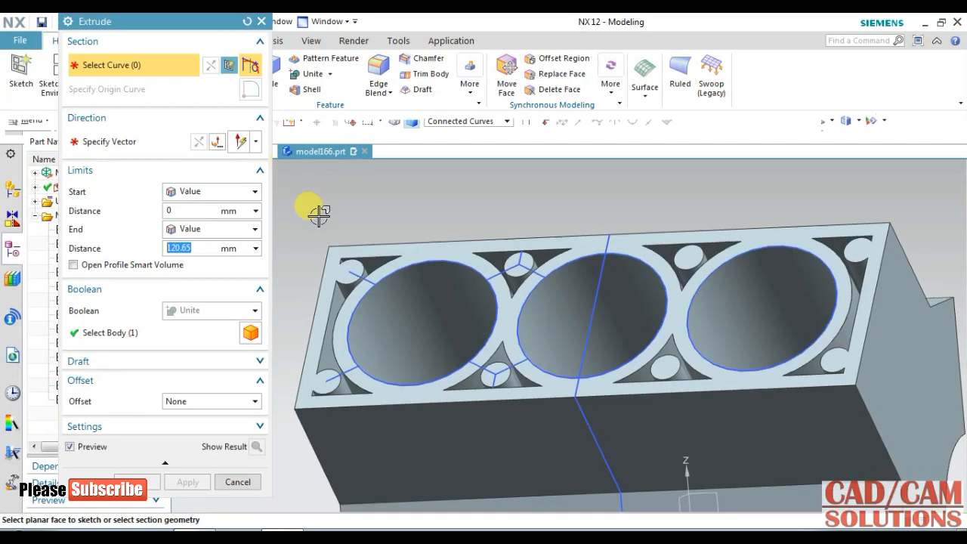
left_click(356, 272)
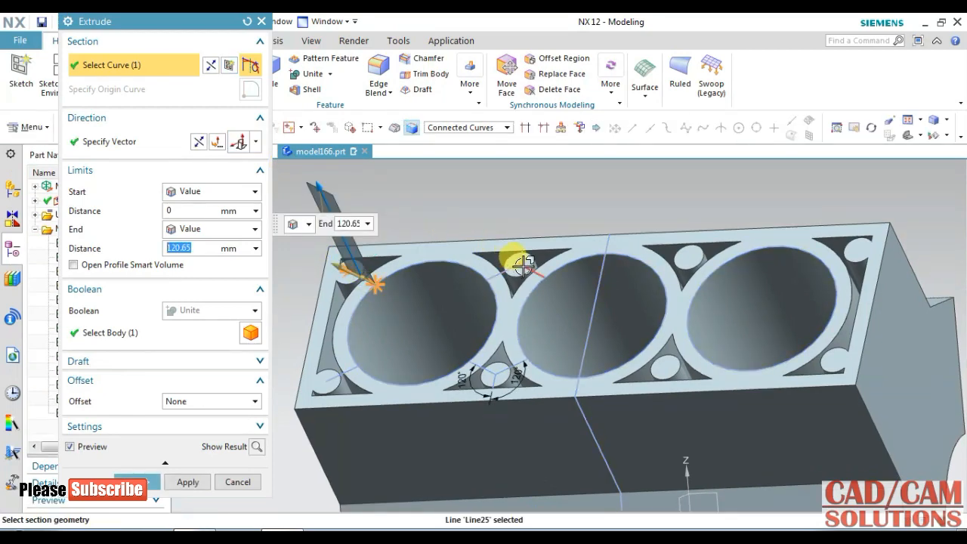
left_click(522, 265)
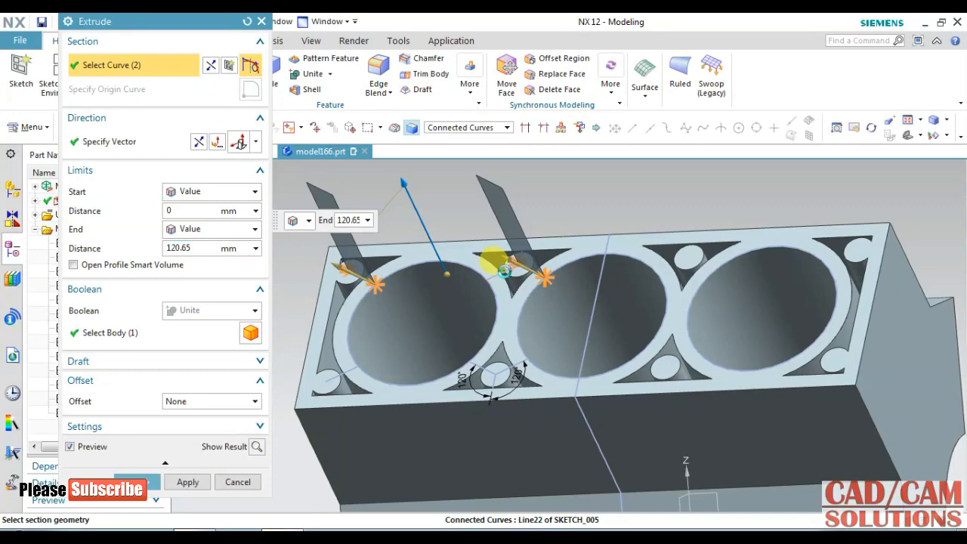
left_click(503, 269)
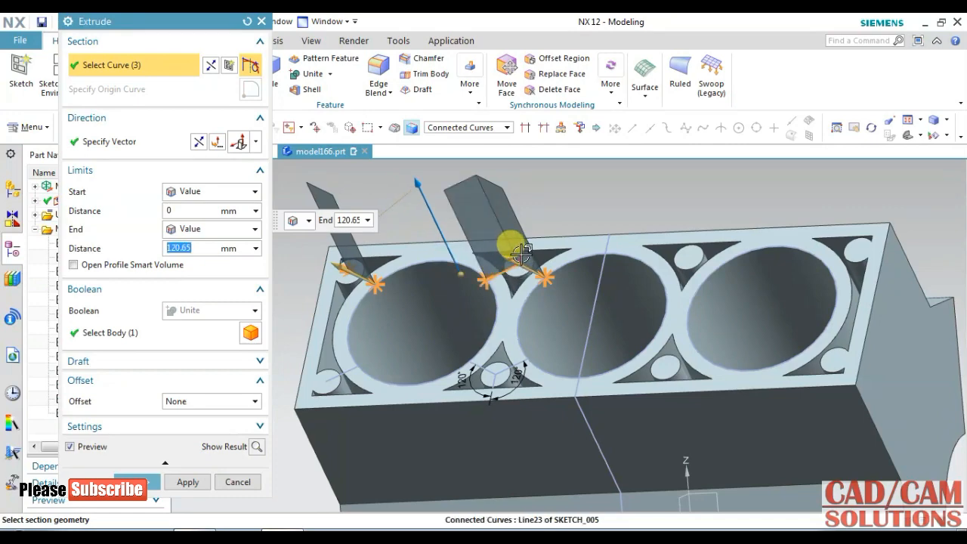
left_click(522, 255)
middle_click_drag(557, 192, 504, 290)
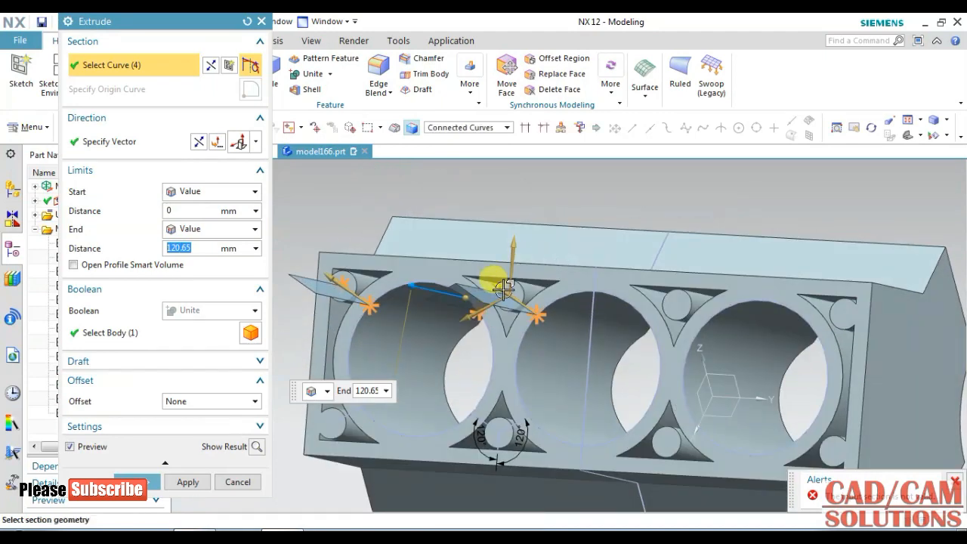
scroll(504, 290, "up", 5)
scroll(534, 269, "down", 1)
scroll(534, 269, "down", 3)
left_click(196, 310)
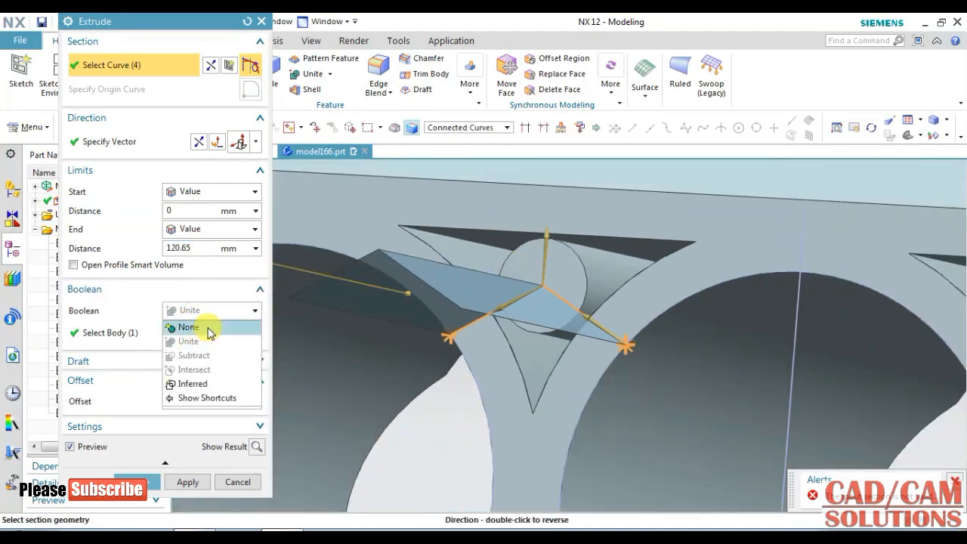
left_click(198, 328)
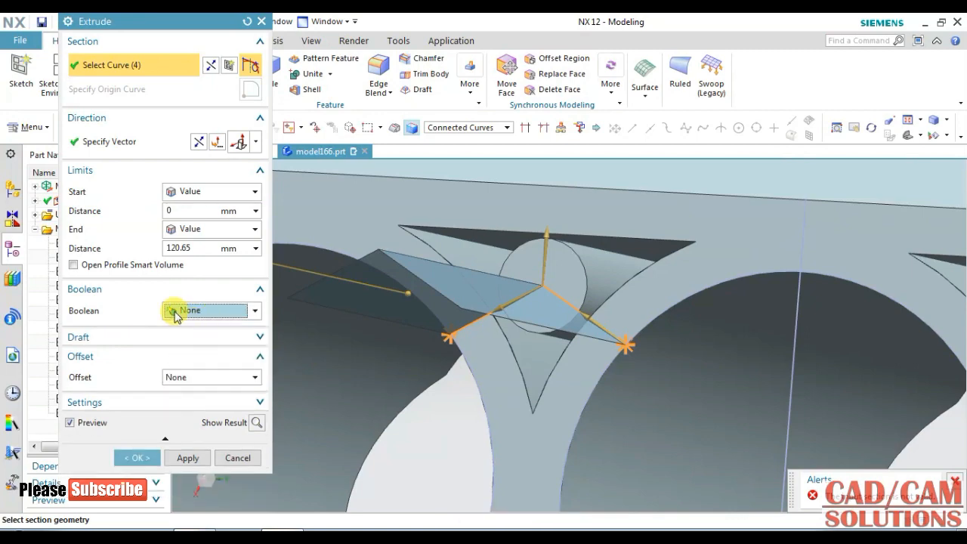
left_click(199, 375)
left_click(200, 429)
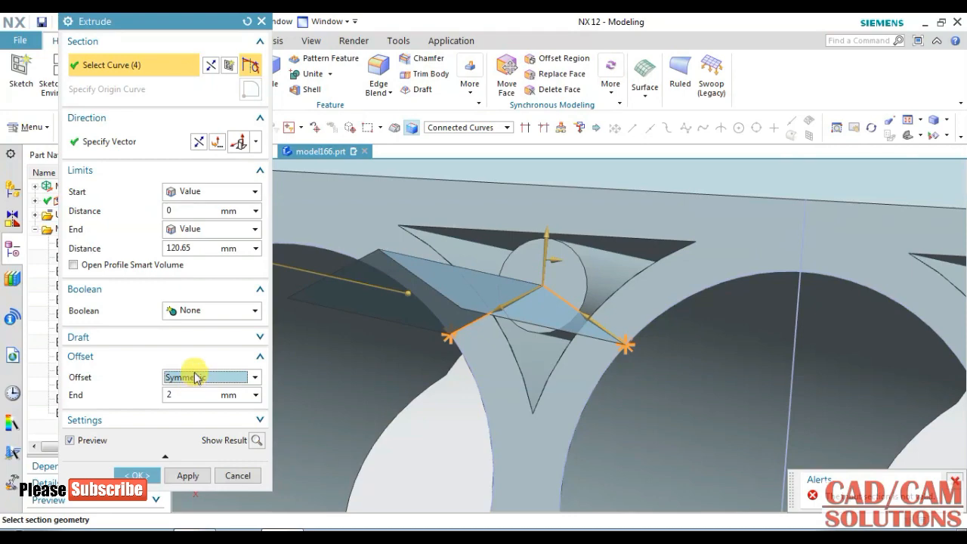
scroll(441, 196, "down", 5)
middle_click_drag(311, 236, 282, 207)
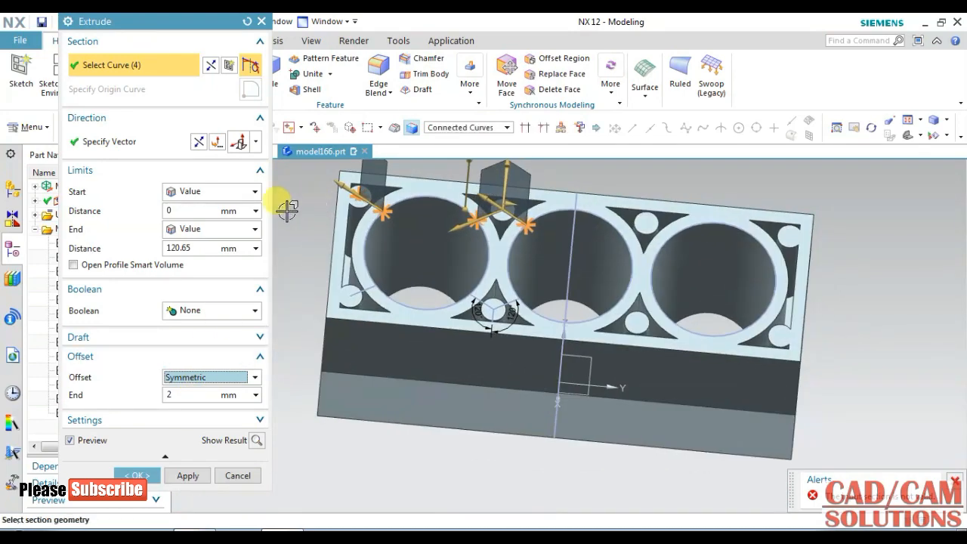
left_click(198, 141)
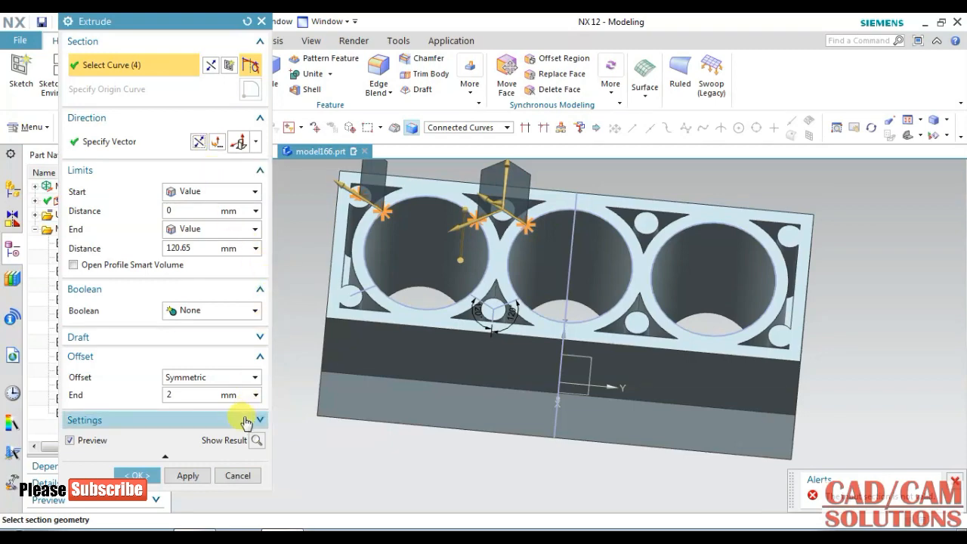
left_click(248, 23)
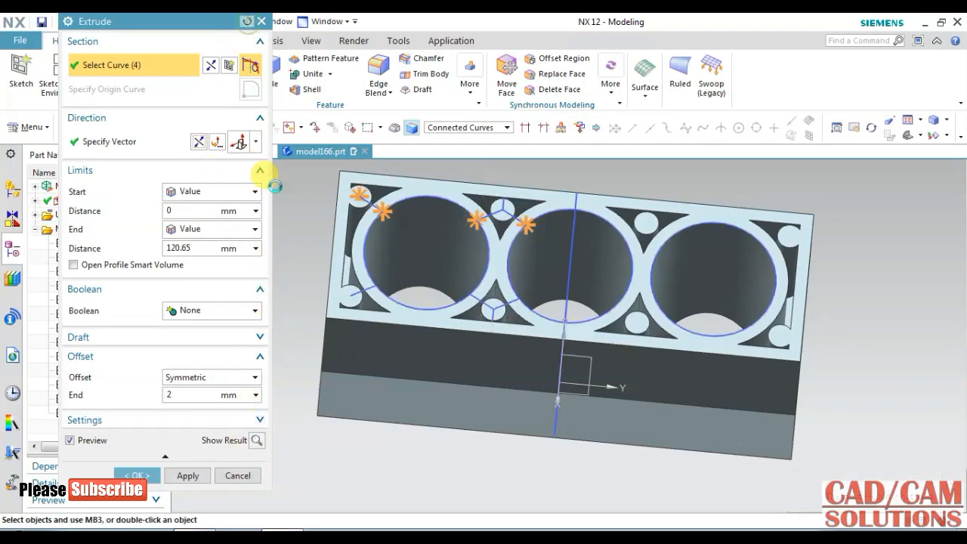
- Use all eight rib lines of the sketch as the extrusion section and set the end limit to Until Next
scroll(306, 181, "up", 4)
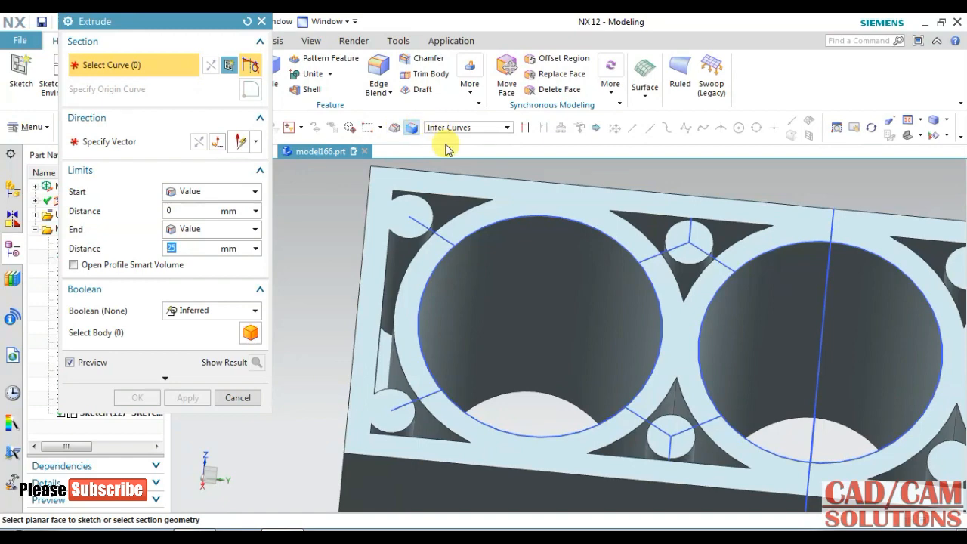
left_click(433, 227)
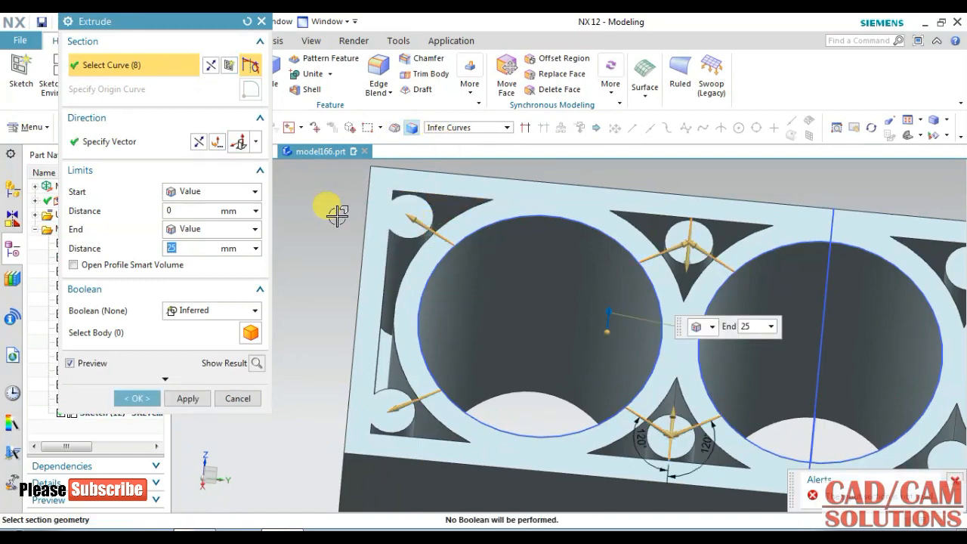
left_click(214, 229)
left_click(201, 273)
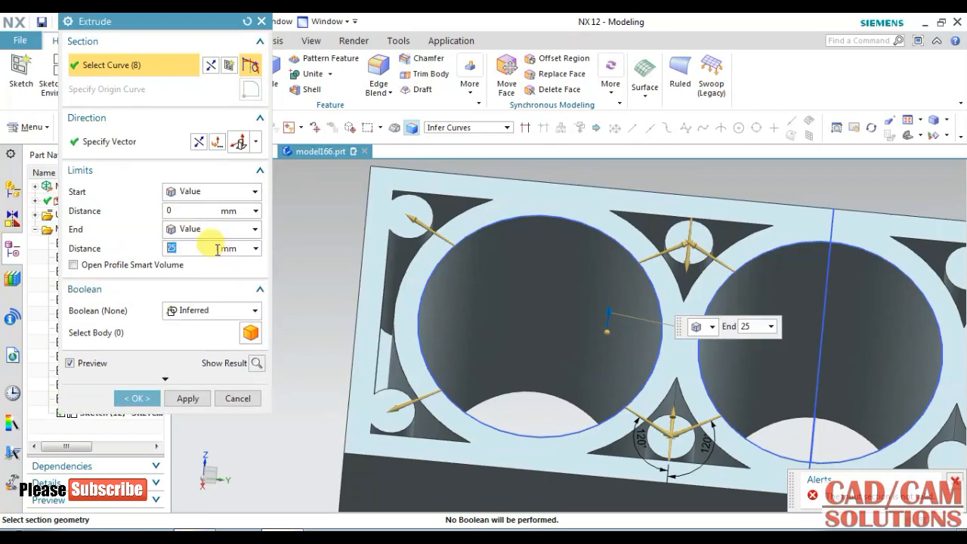
- Reveal the rib extrusion's extra settings and open its choice of offset types
left_click(210, 302)
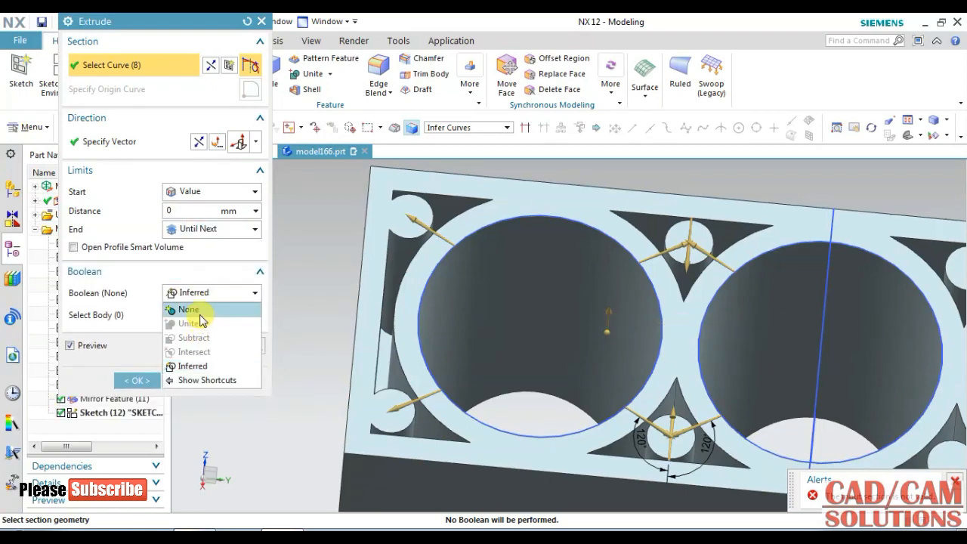
left_click(162, 338)
left_click(163, 362)
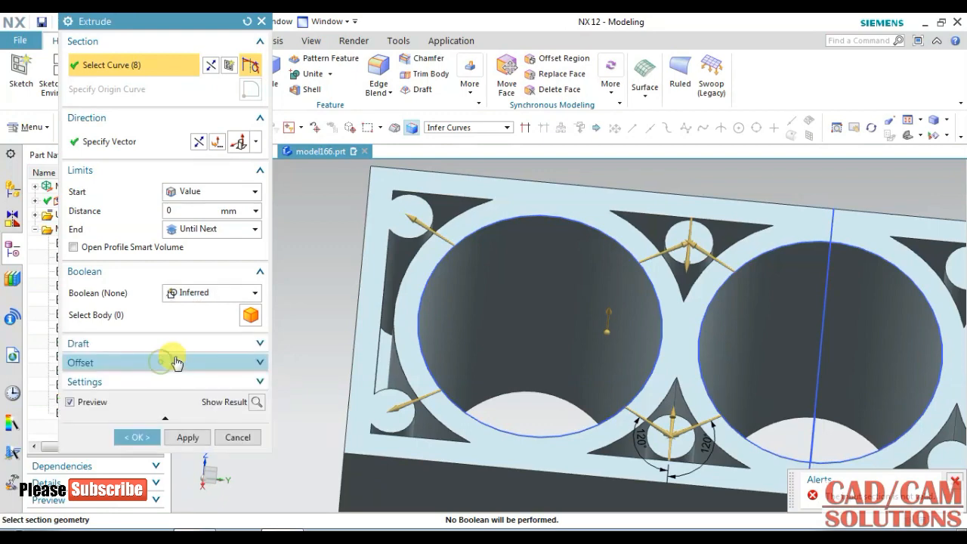
left_click(172, 366)
left_click(203, 383)
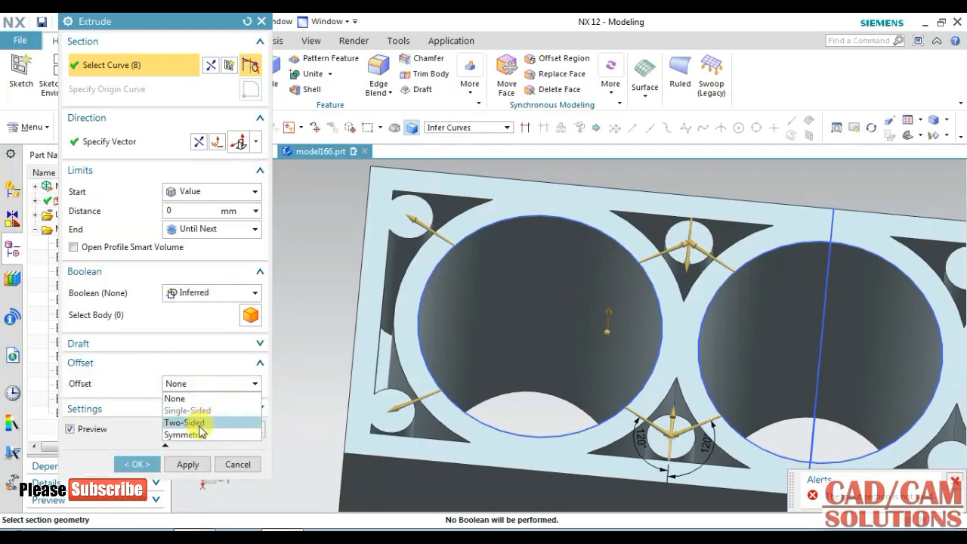
- Try to extrude the eight sketch curves with a 2 mm symmetric offset united with the block, and reset the extrusion settings
left_click(200, 424)
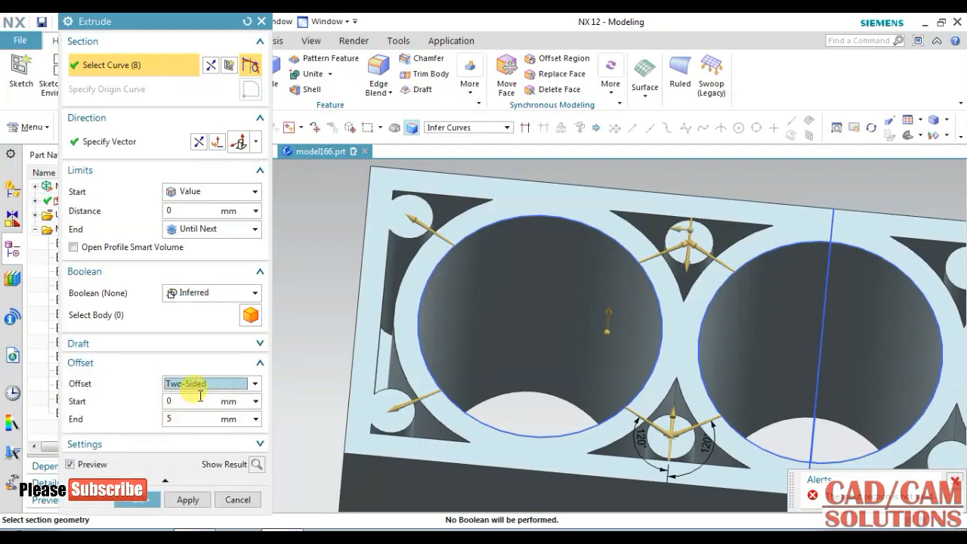
left_click(198, 384)
left_click(189, 435)
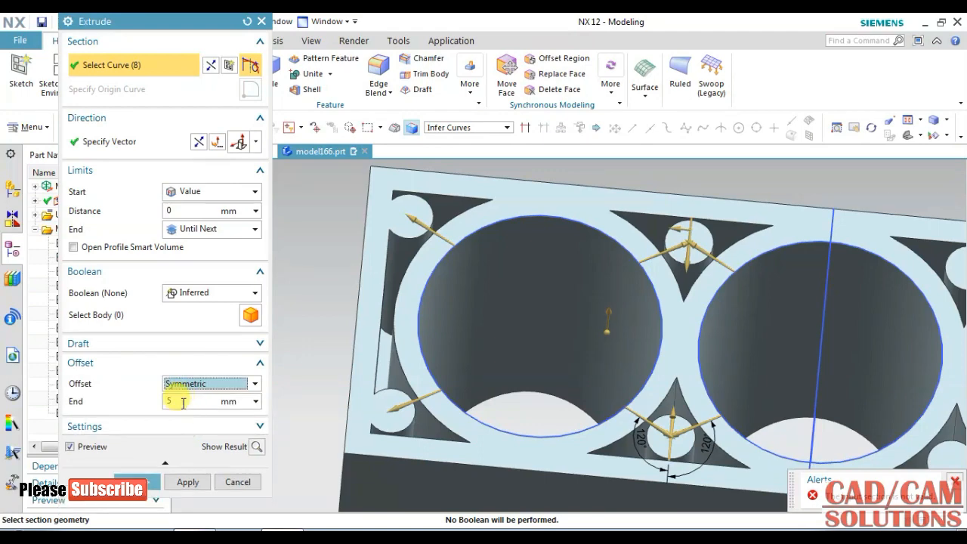
left_click(181, 402)
type("2")
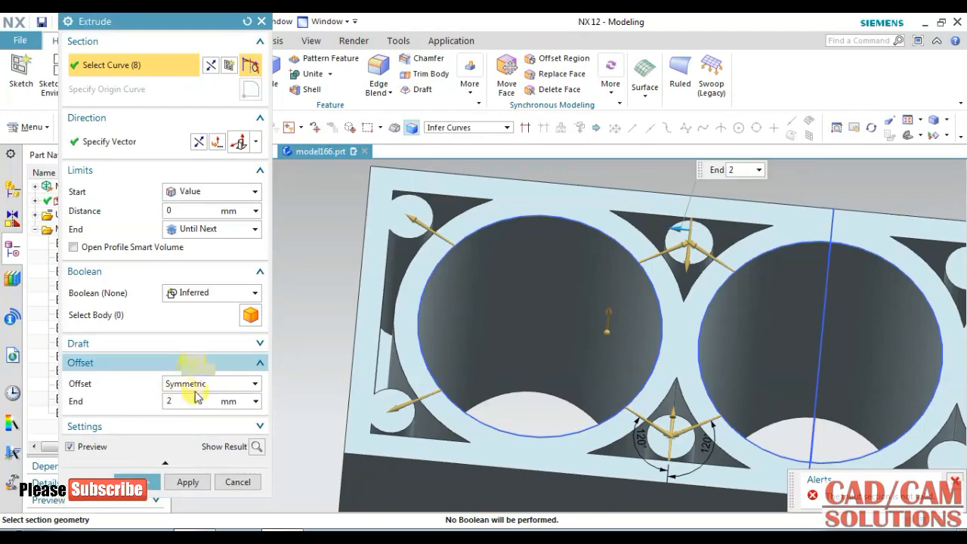
left_click(199, 384)
left_click(201, 387)
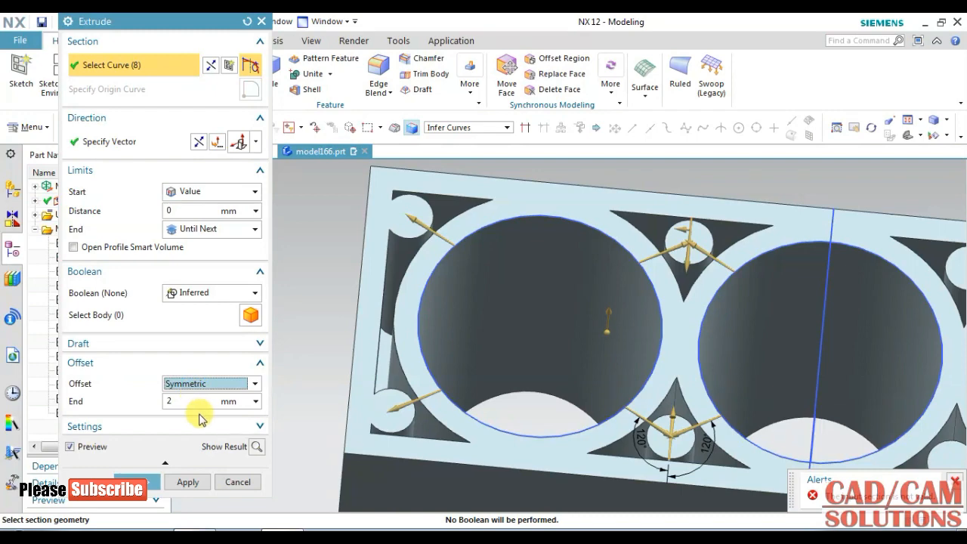
left_click(200, 292)
left_click(207, 327)
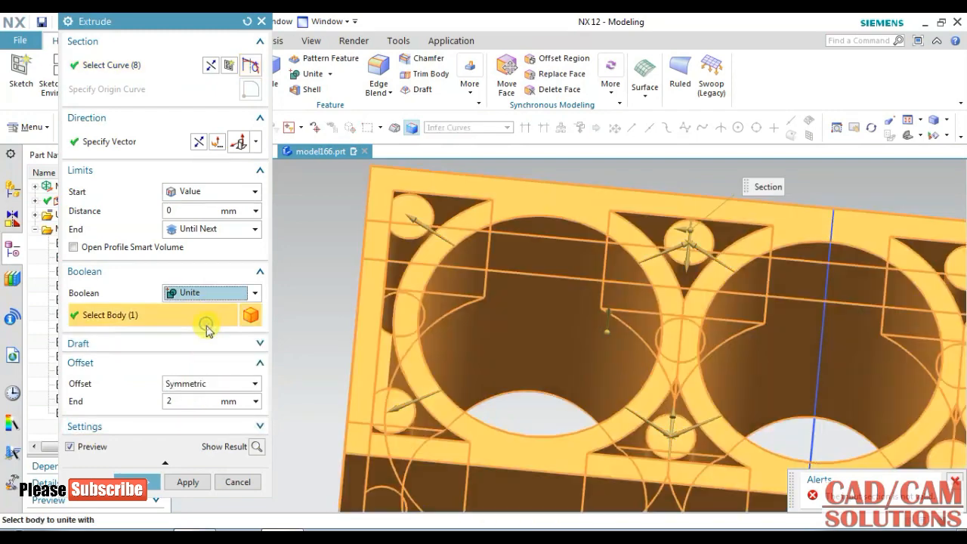
left_click(257, 447)
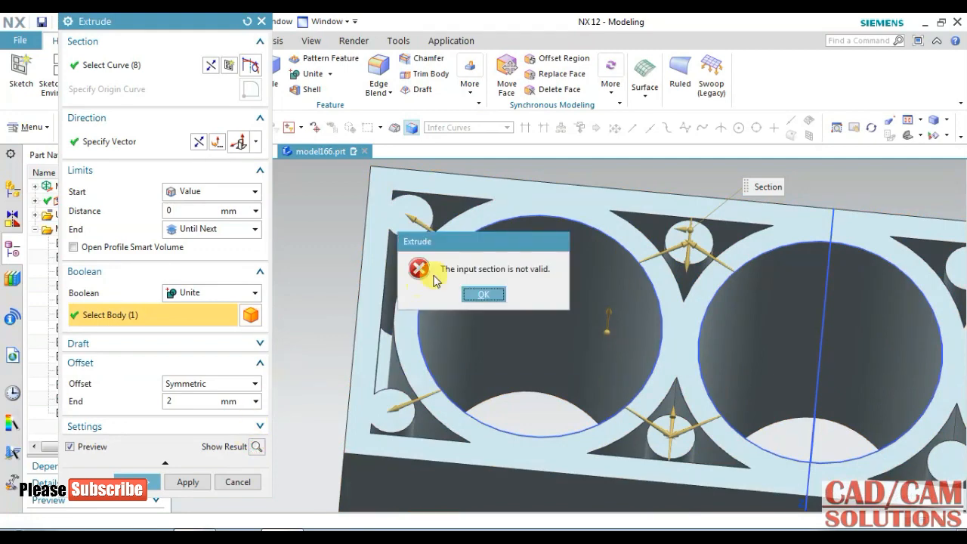
left_click(478, 294)
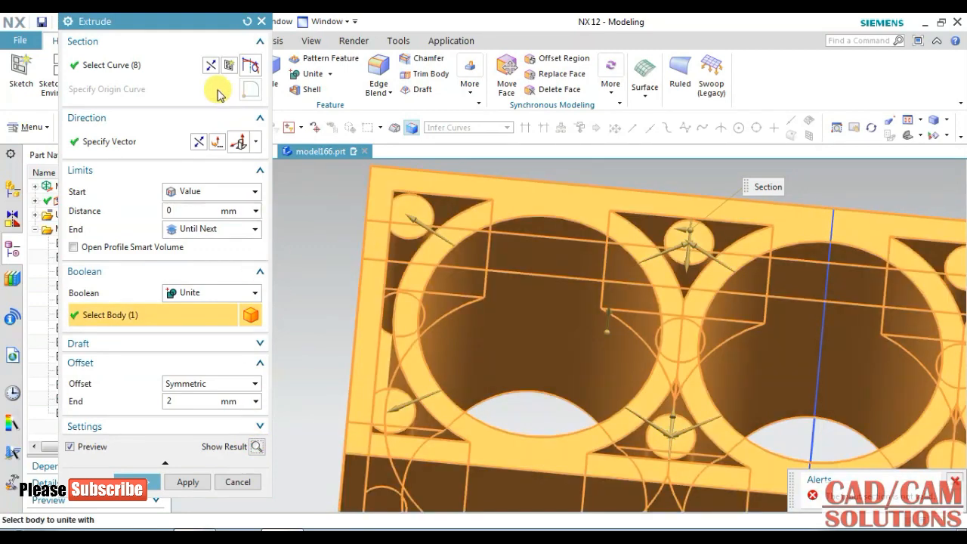
left_click(246, 22)
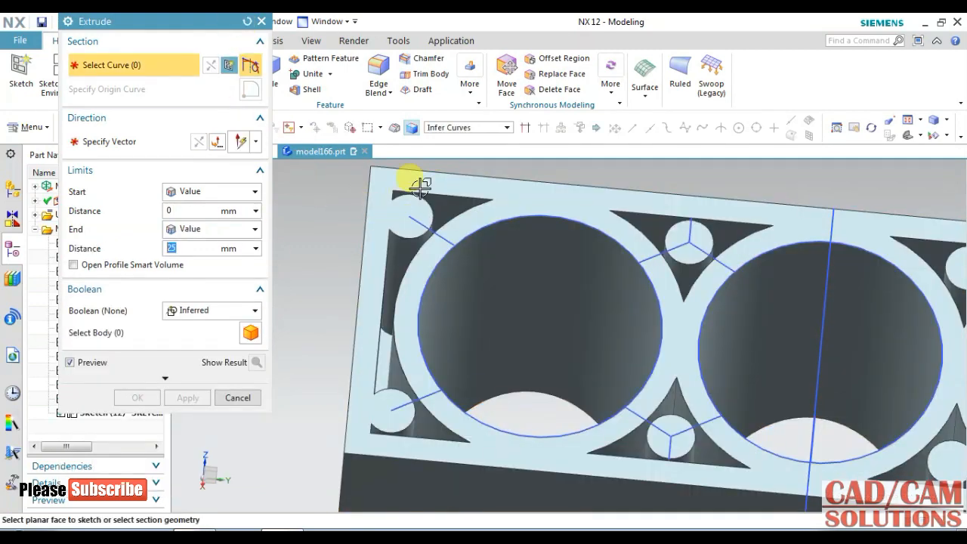
- Select only the line joining the rear corner boss to the first bore as the extrusion section, and reverse its direction
left_click(457, 130)
left_click(446, 225)
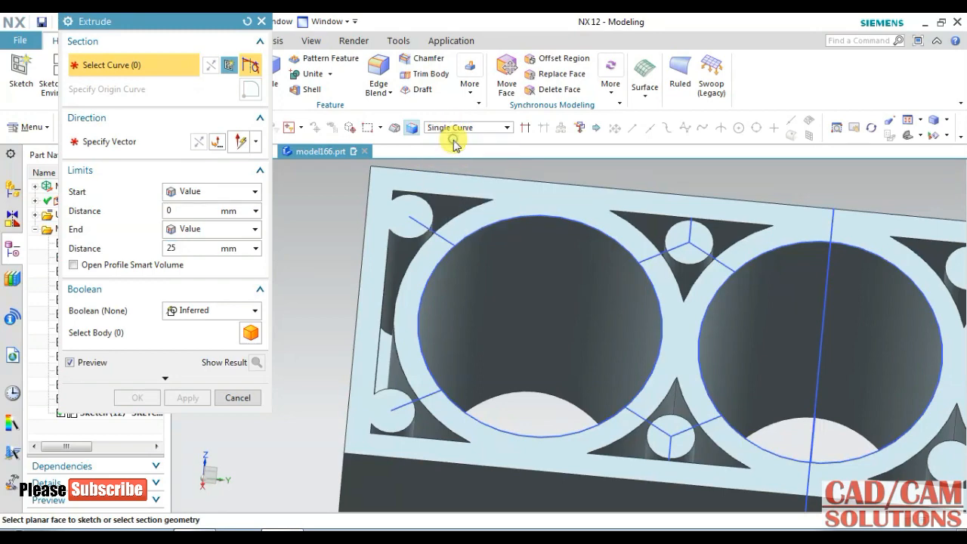
left_click(427, 225)
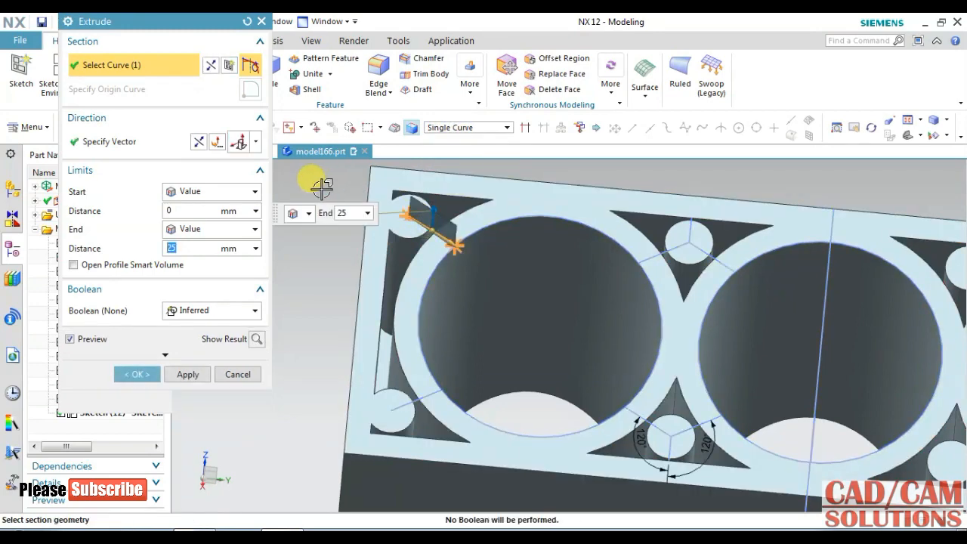
left_click(198, 141)
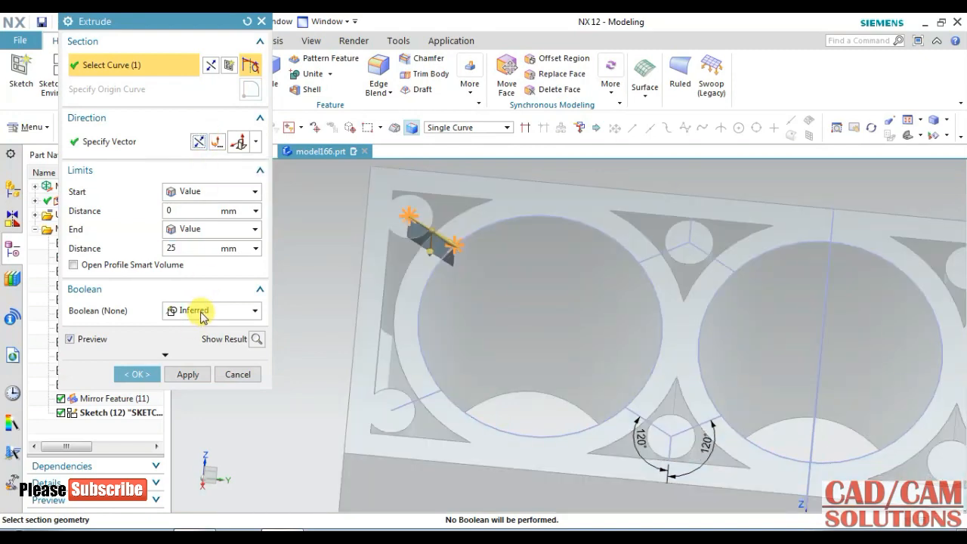
- Enable Open Profile Smart Volume and give the extruded line a symmetric offset of 2 mm
left_click(182, 355)
left_click(130, 266)
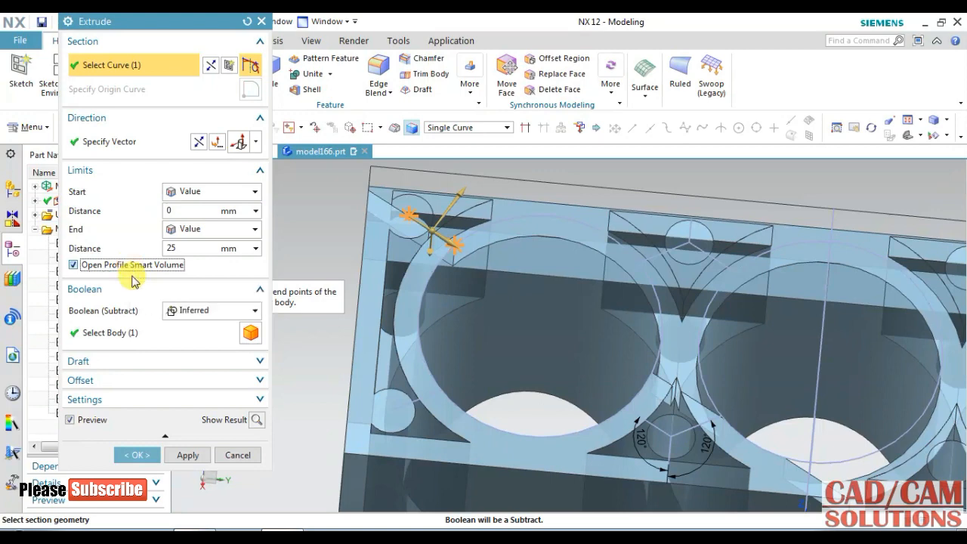
left_click(200, 382)
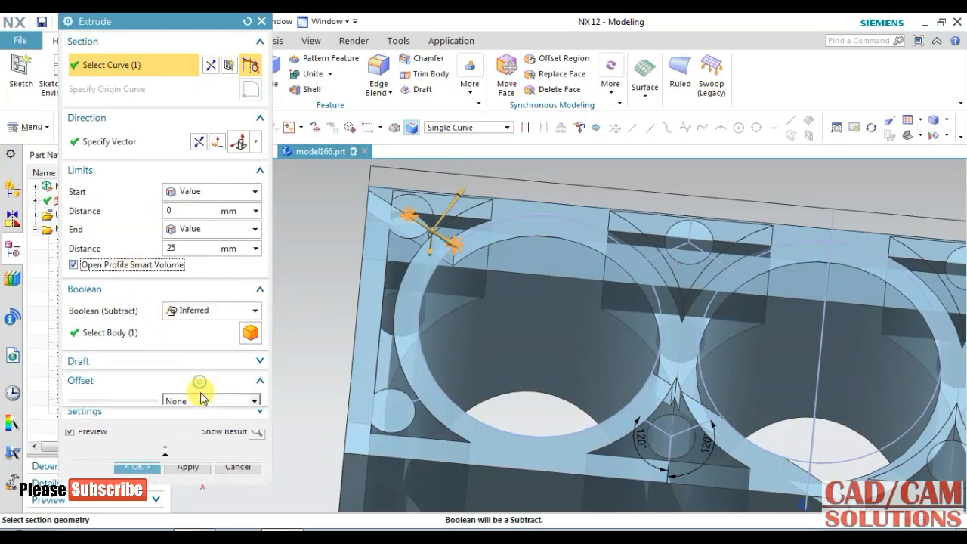
left_click(200, 402)
left_click(190, 449)
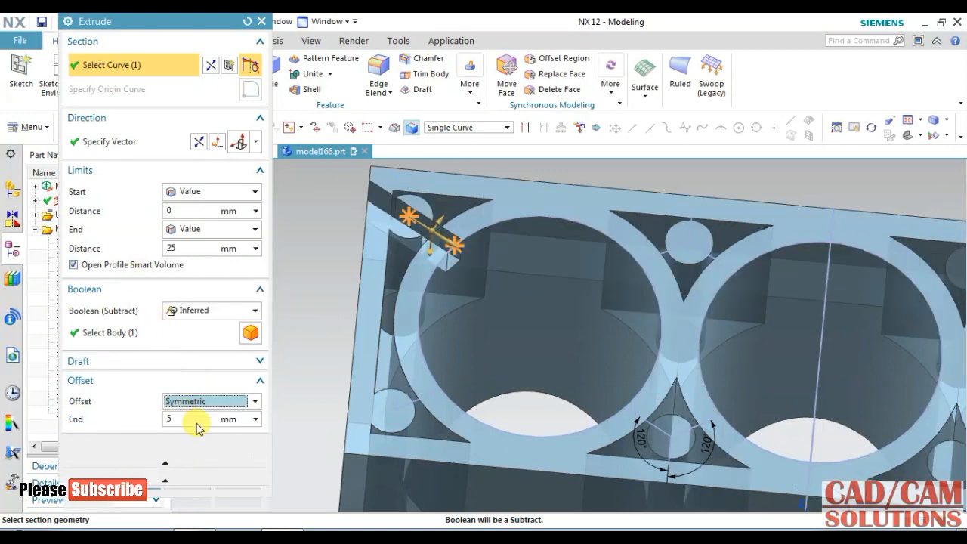
left_click(194, 421)
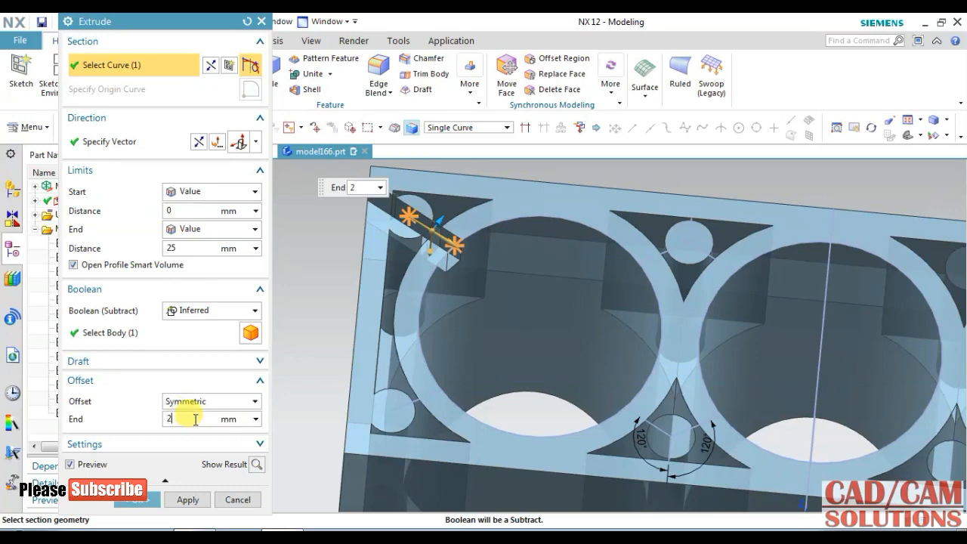
- Unite the rib extrusion with the block and end it at Until Next, with Open Profile Smart Volume disabled
left_click(181, 316)
left_click(186, 339)
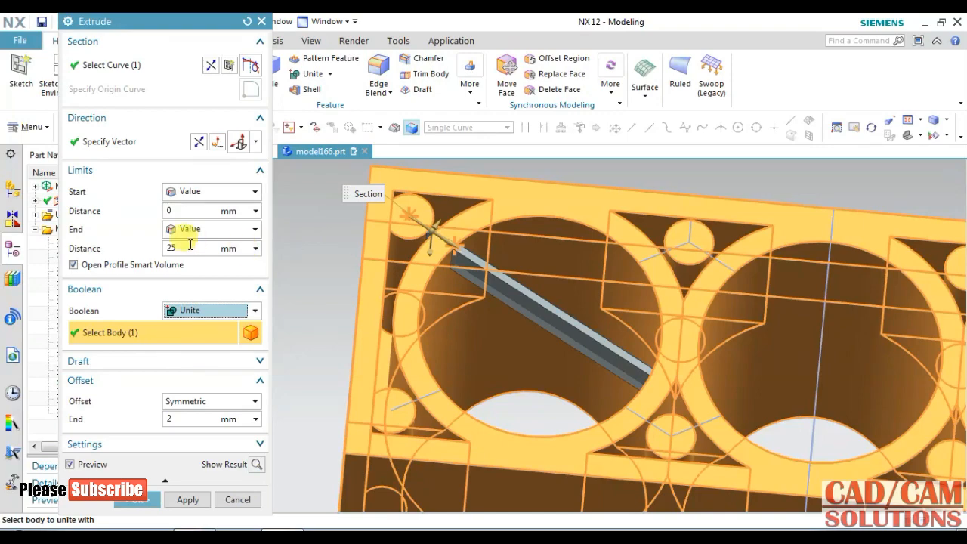
left_click(133, 264)
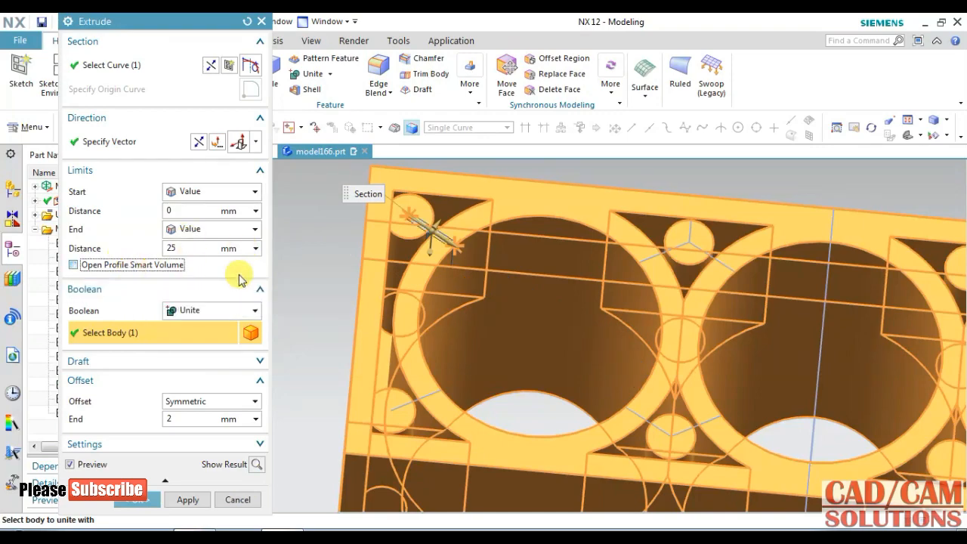
mouse_move(328, 238)
middle_mouse_down()
mouse_move(346, 244)
mouse_move(326, 261)
mouse_move(340, 235)
middle_mouse_up()
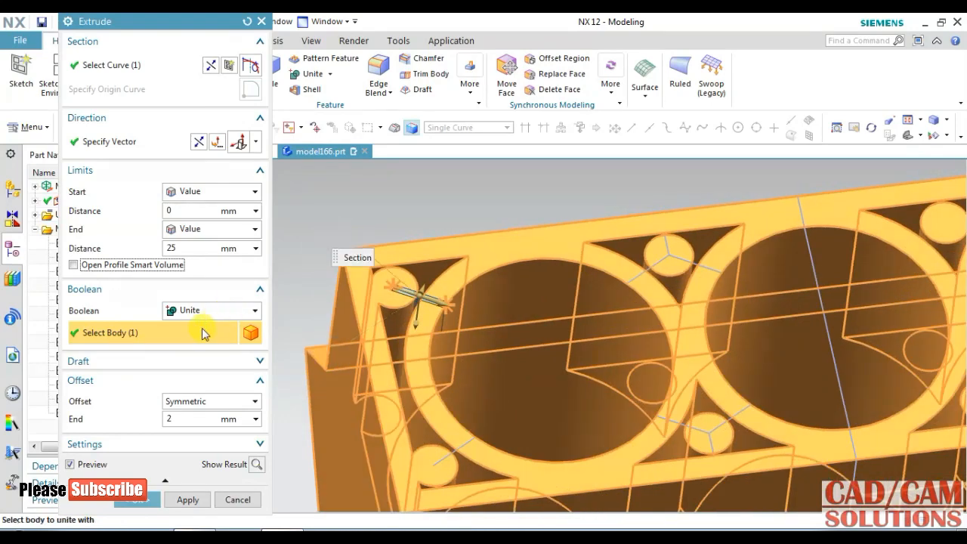
left_click(191, 229)
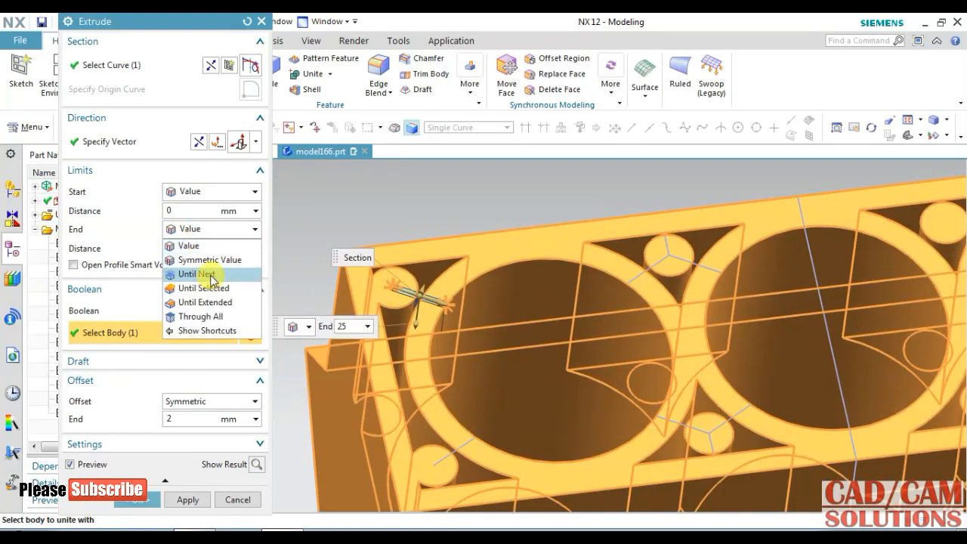
left_click(196, 274)
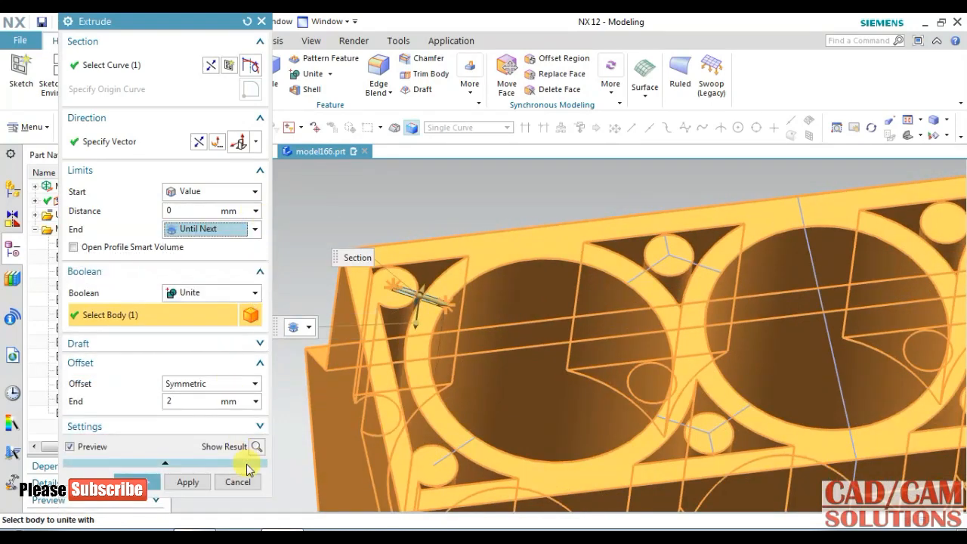
- Preview the corner rib, set its symmetric offset to 4 mm, and apply the extrusion
left_click(257, 446)
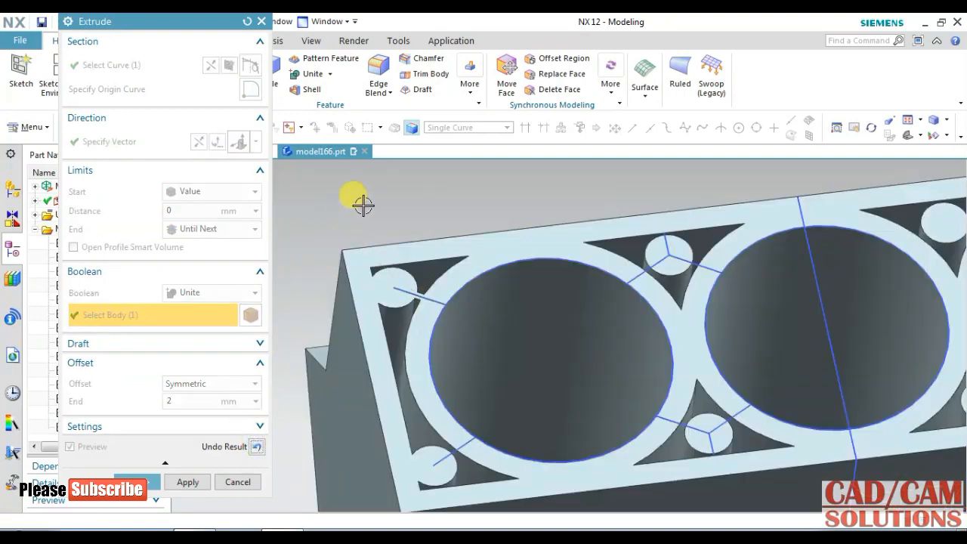
mouse_move(374, 242)
middle_mouse_down()
mouse_move(363, 265)
mouse_move(371, 274)
mouse_move(361, 256)
middle_mouse_up()
left_click(256, 447)
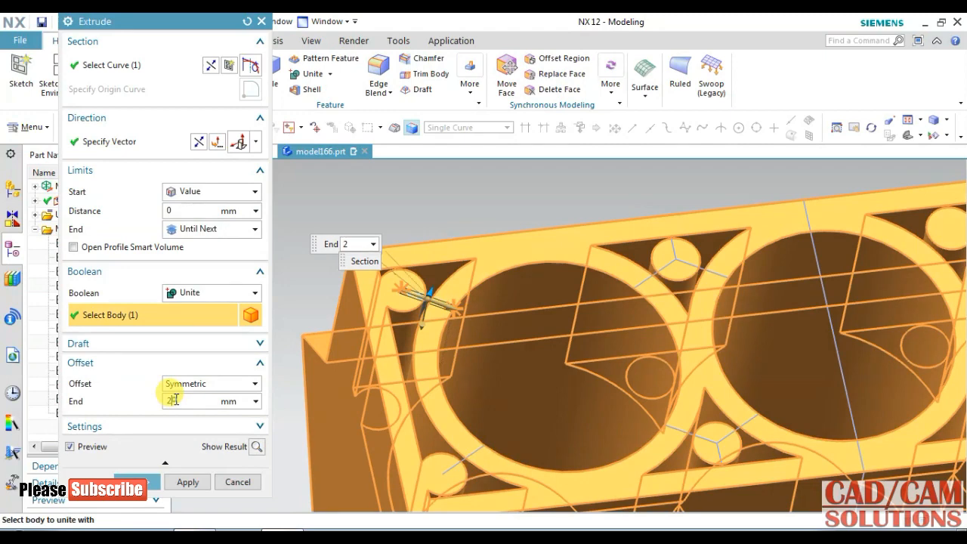
type("4")
left_click(256, 446)
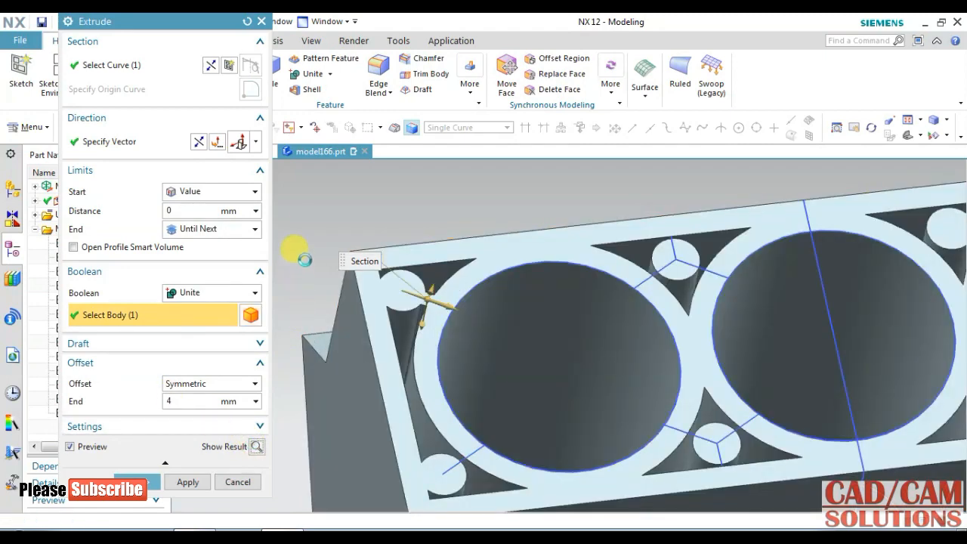
left_click(196, 485)
left_click(412, 369)
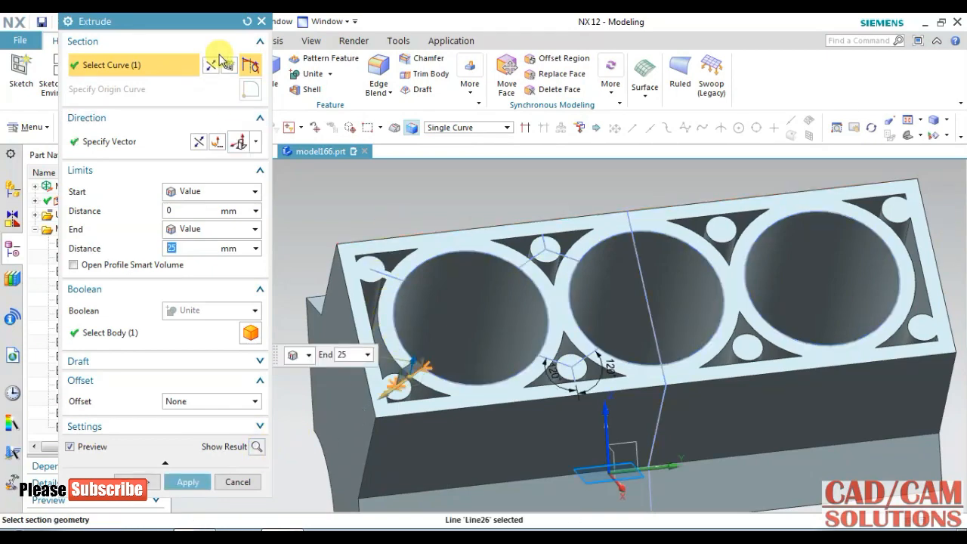
left_click(238, 482)
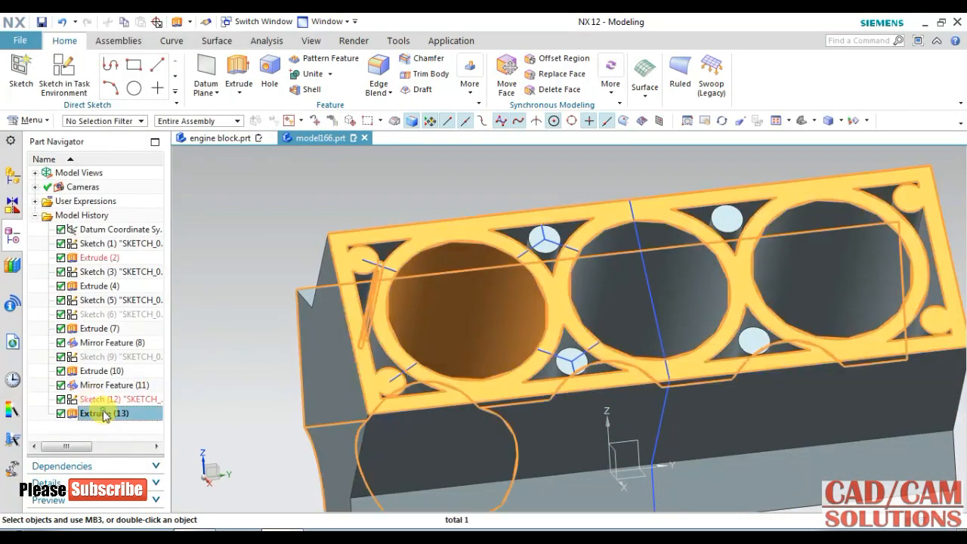
- Edit the rib extrusion to add the front corner boss's line and the rear middle boss's lines to its section
double_click(97, 413)
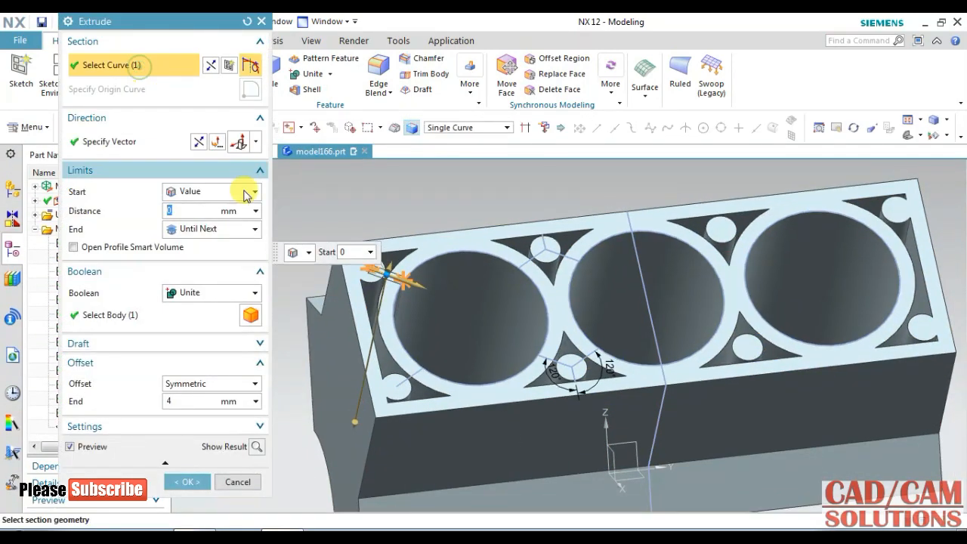
scroll(388, 370, "up", 5)
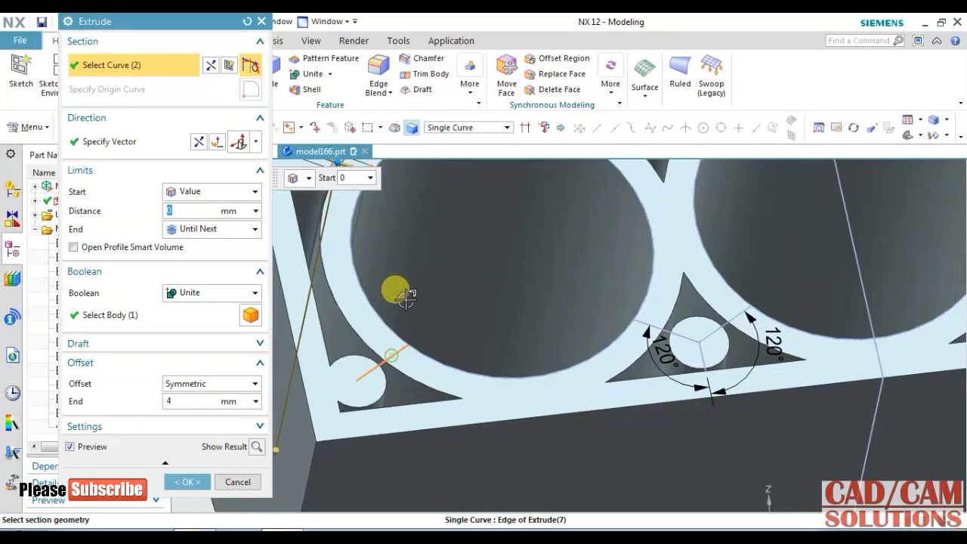
scroll(406, 298, "down", 5)
scroll(497, 227, "up", 5)
left_click(488, 241)
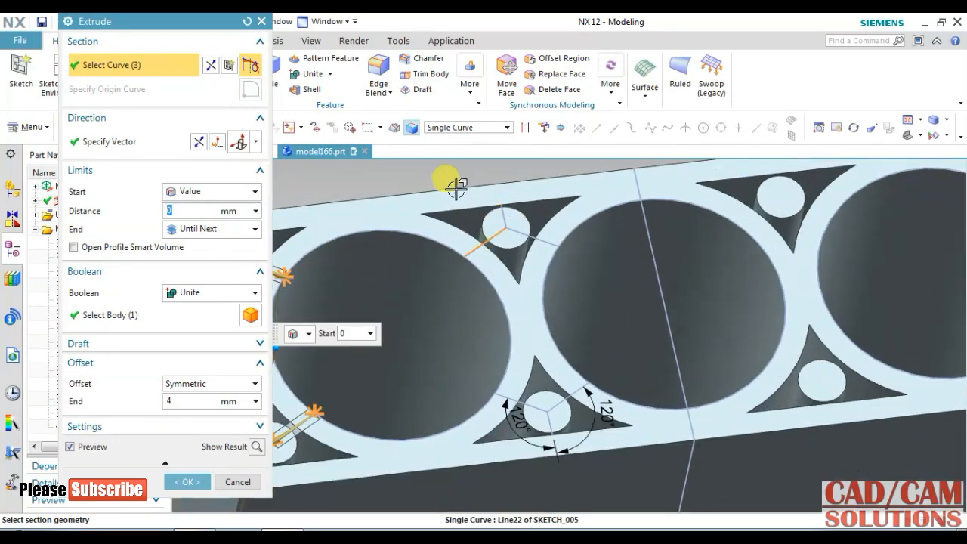
left_click(521, 208)
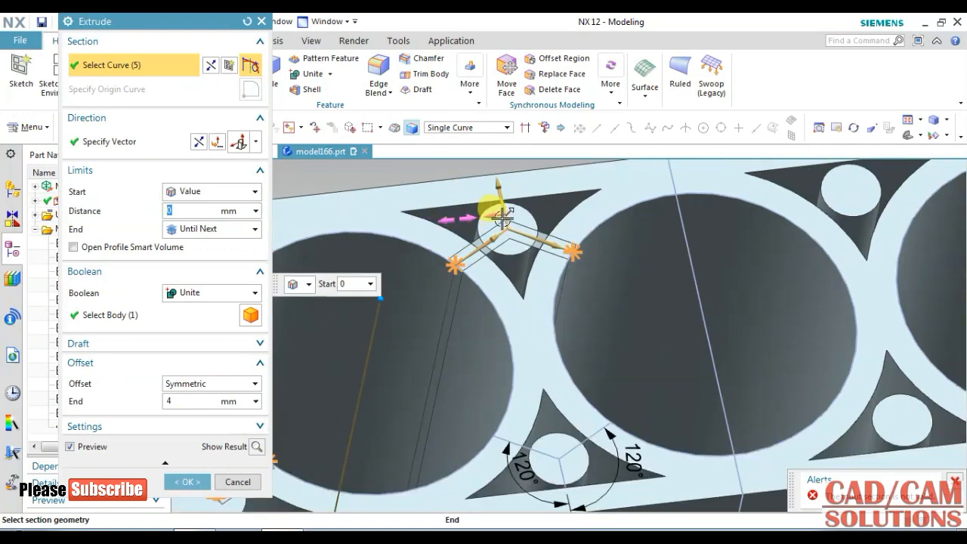
- Remove the short line running from the rear middle boss toward the outer wall from the extrusion section
scroll(505, 227, "up", 5)
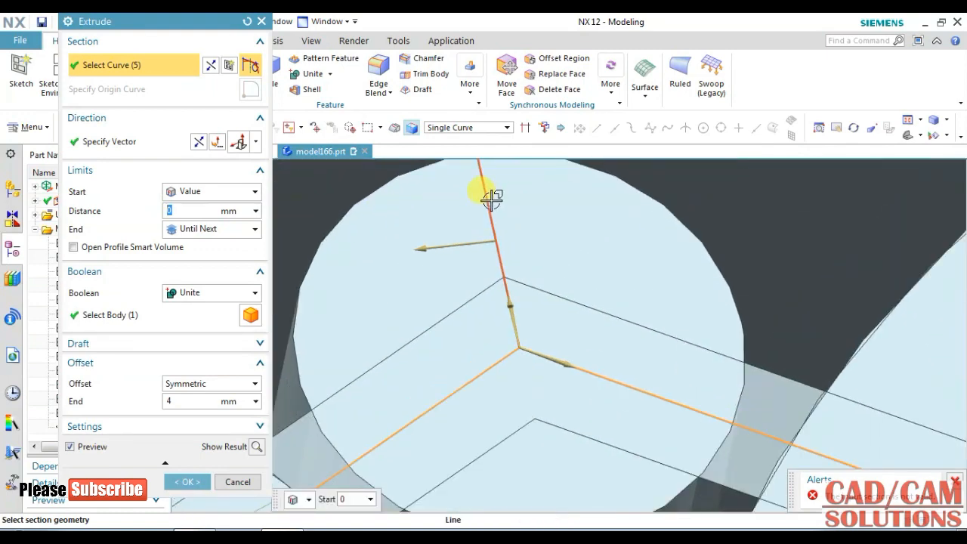
left_click(491, 200, "shift")
scroll(563, 257, "down", 10)
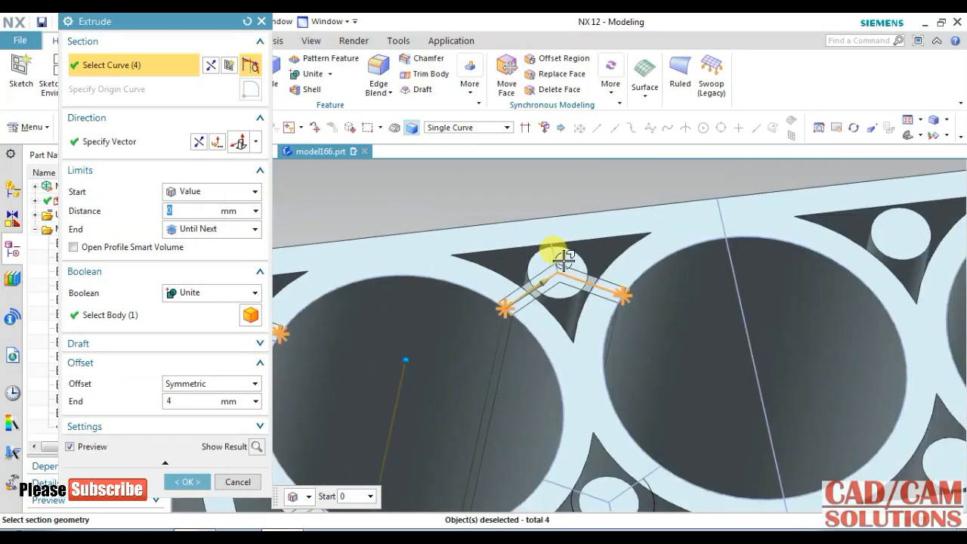
- Add the two lines from the front middle boss to the adjacent bores, and complete the rib extrusion edit
scroll(593, 351, "up", 5)
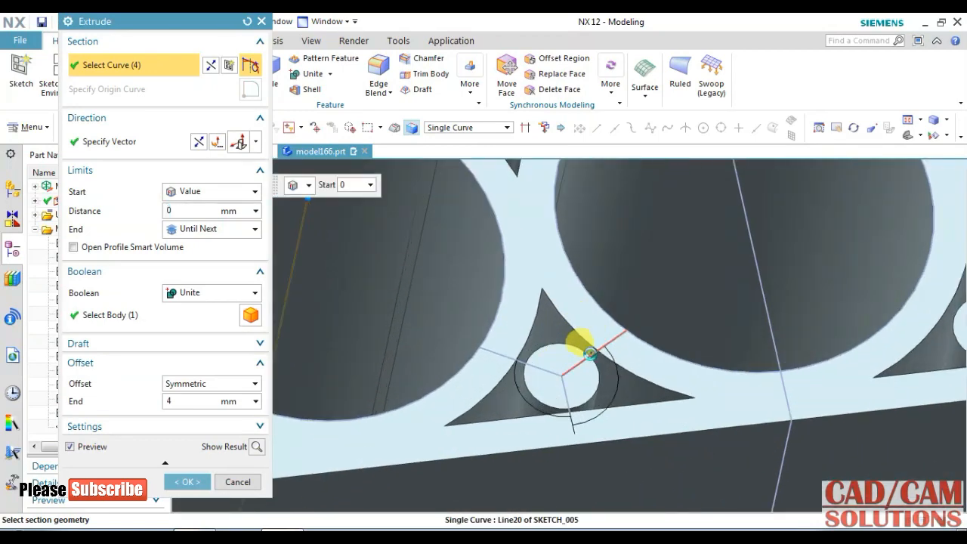
left_click(516, 352)
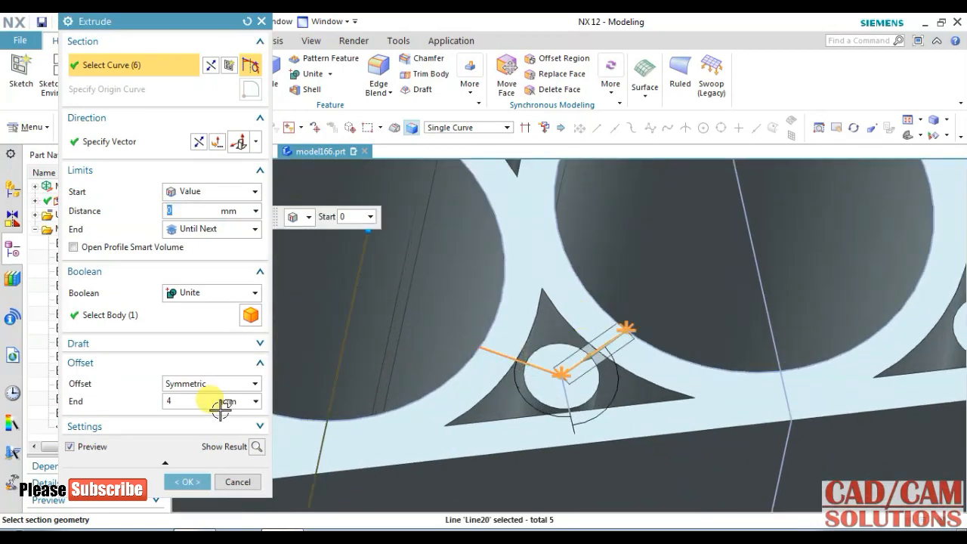
left_click(188, 483)
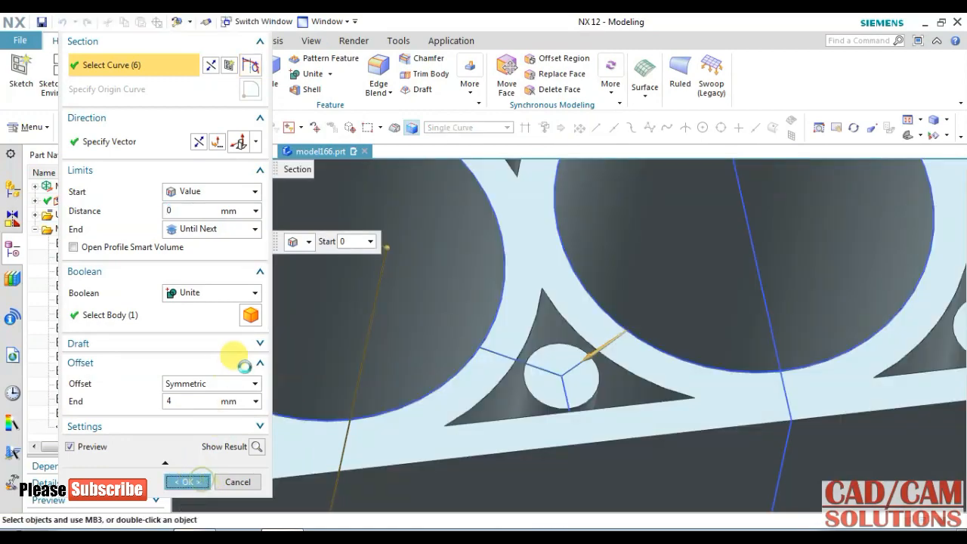
scroll(298, 308, "down", 5)
scroll(300, 308, "down", 3)
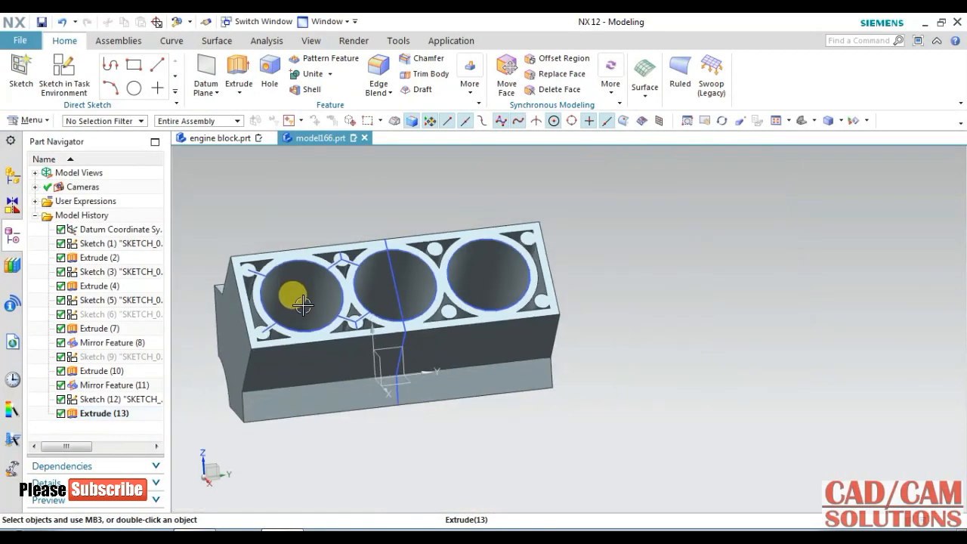
- Start extruding the short line from the rear middle boss toward the outer wall, with a symmetric offset of 4 mm
middle_click_drag(384, 172, 294, 216)
scroll(384, 259, "up", 5)
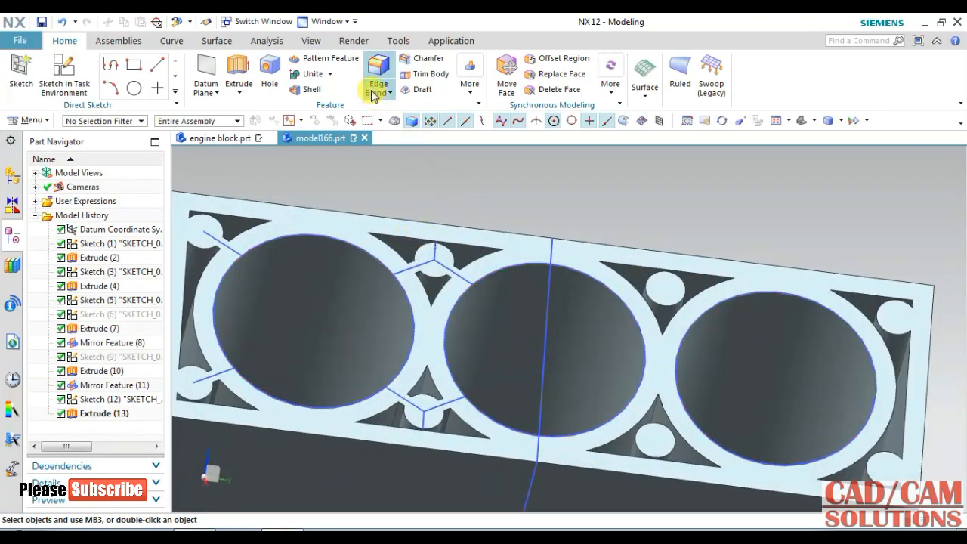
left_click(440, 255)
middle_click_drag(514, 218, 539, 228)
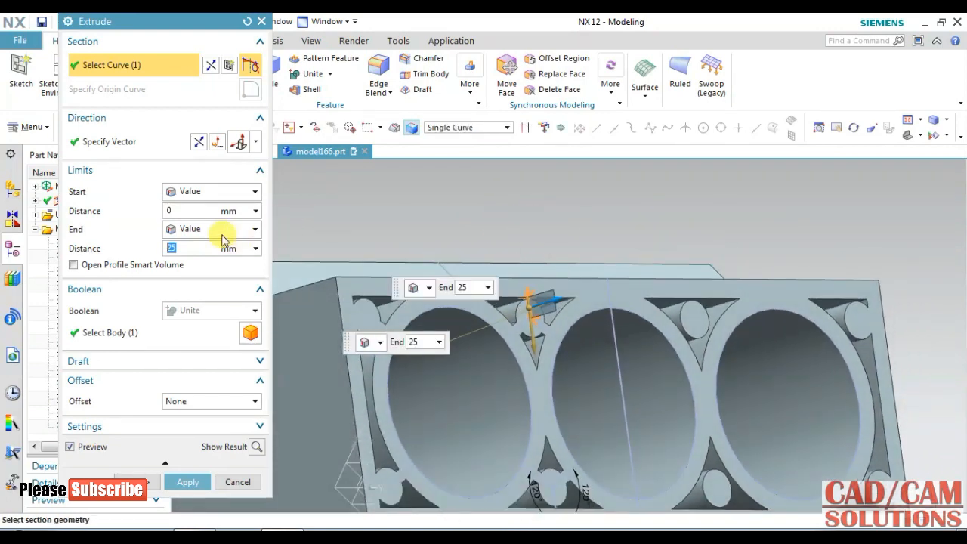
left_click(199, 312)
left_click(200, 313)
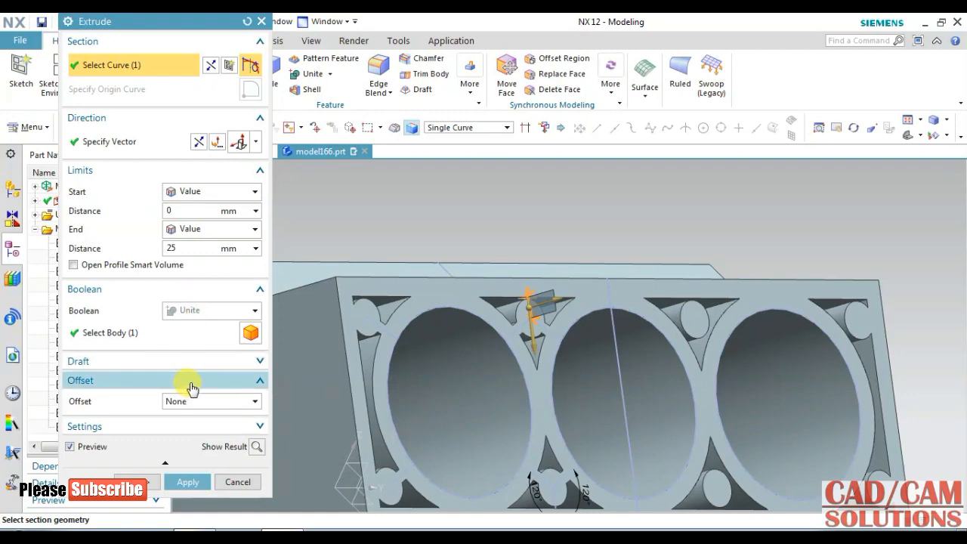
left_click(189, 401)
left_click(207, 454)
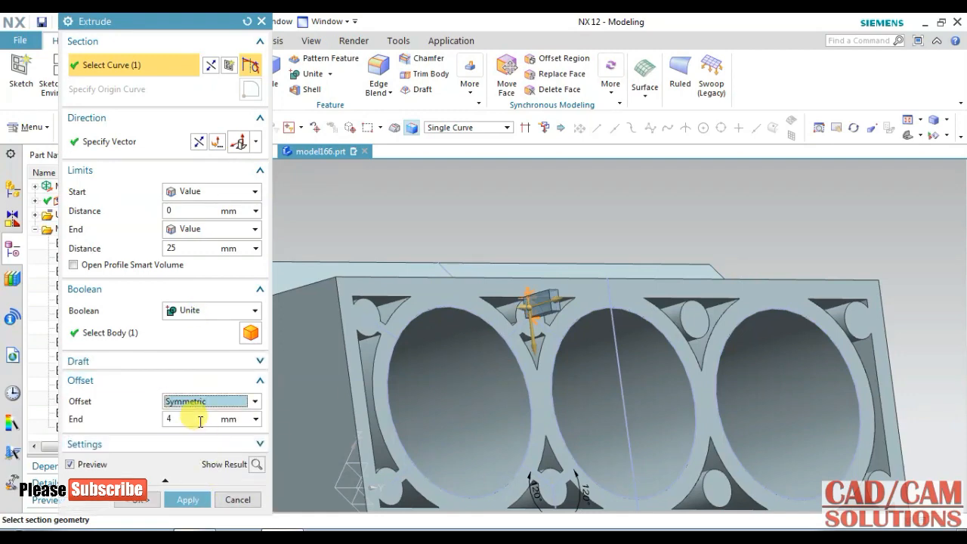
- Reverse the extrusion direction, set its end limit to Until Next, preview the result, and apply the rib
left_click(198, 143)
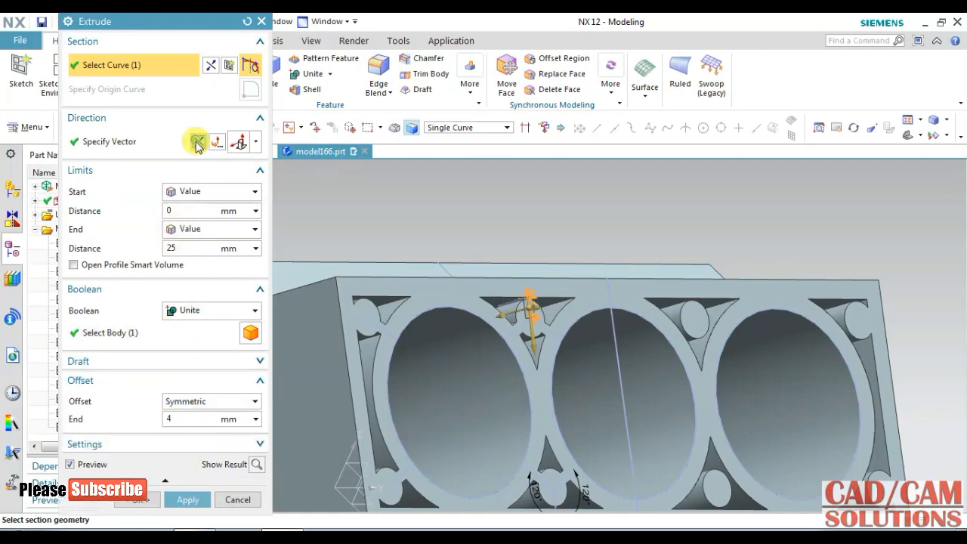
left_click(200, 234)
left_click(214, 281)
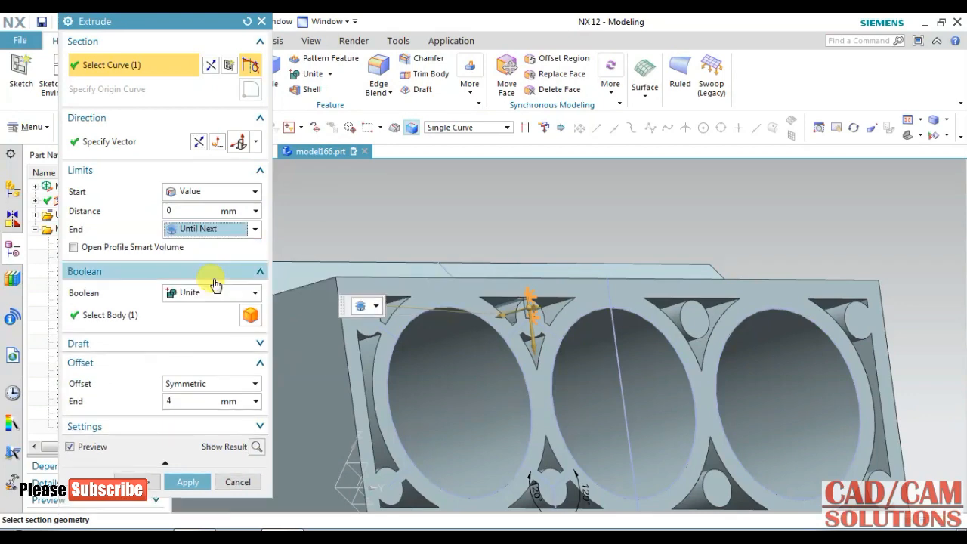
left_click(256, 448)
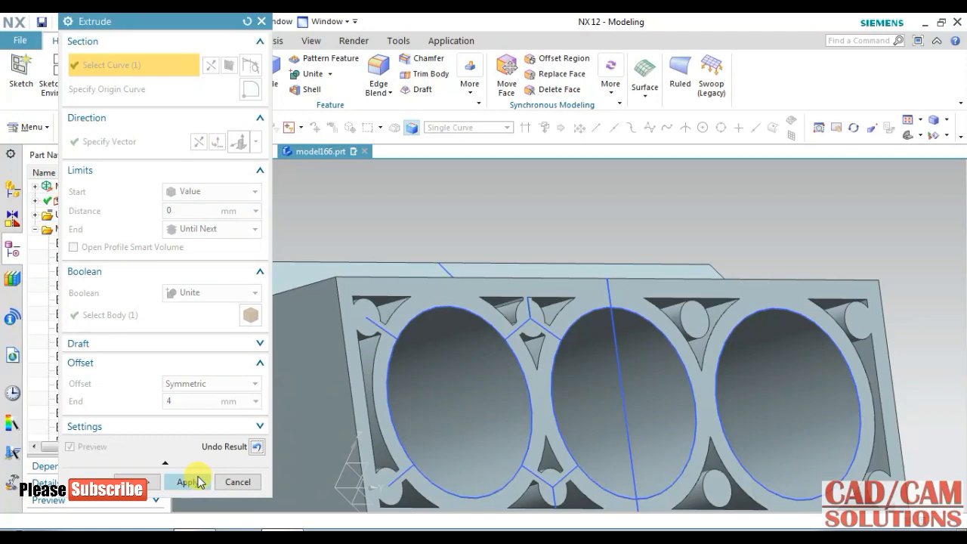
middle_click_drag(519, 260, 278, 416)
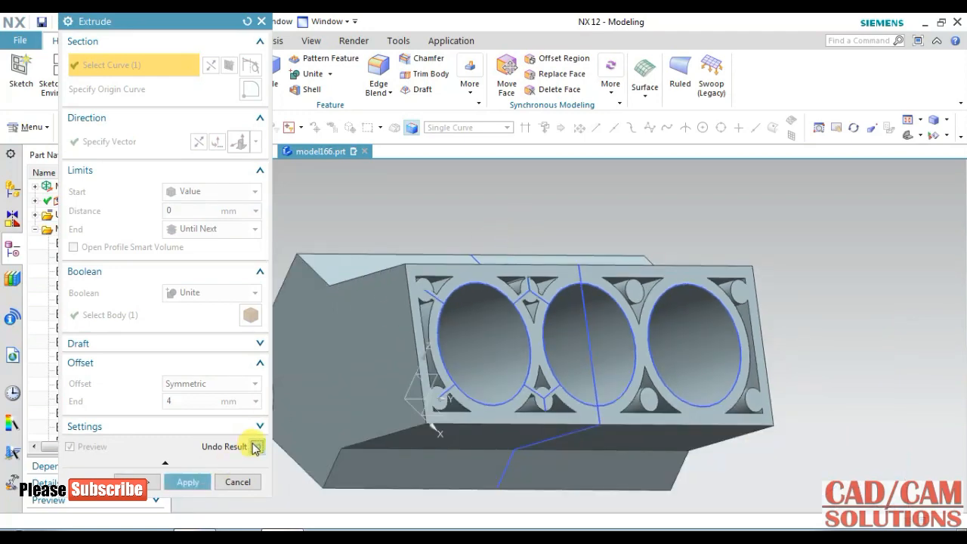
left_click(198, 484)
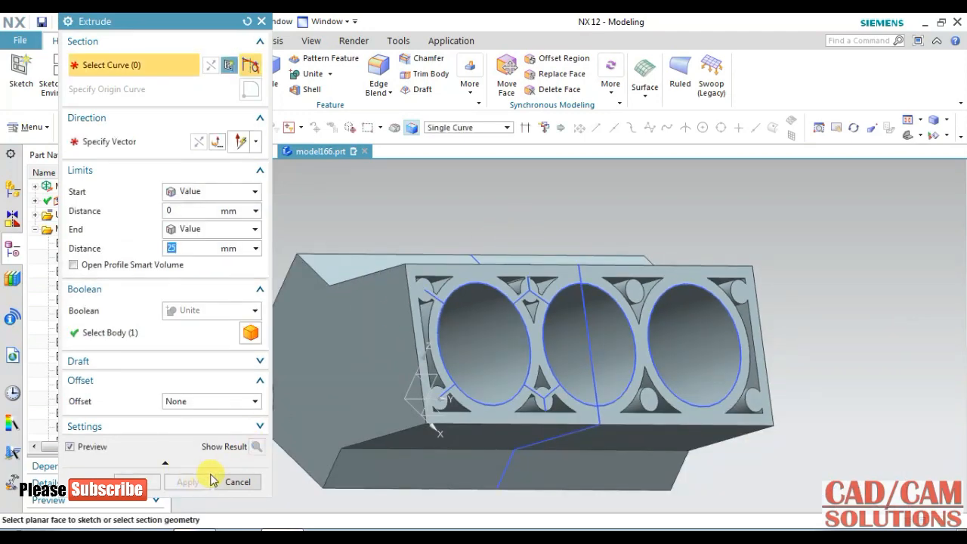
- Extrude the front middle boss's short line toward the outer wall in the reversed direction, Until Next, with a 4 mm symmetric offset
left_click(544, 402)
scroll(479, 400, "up", 5)
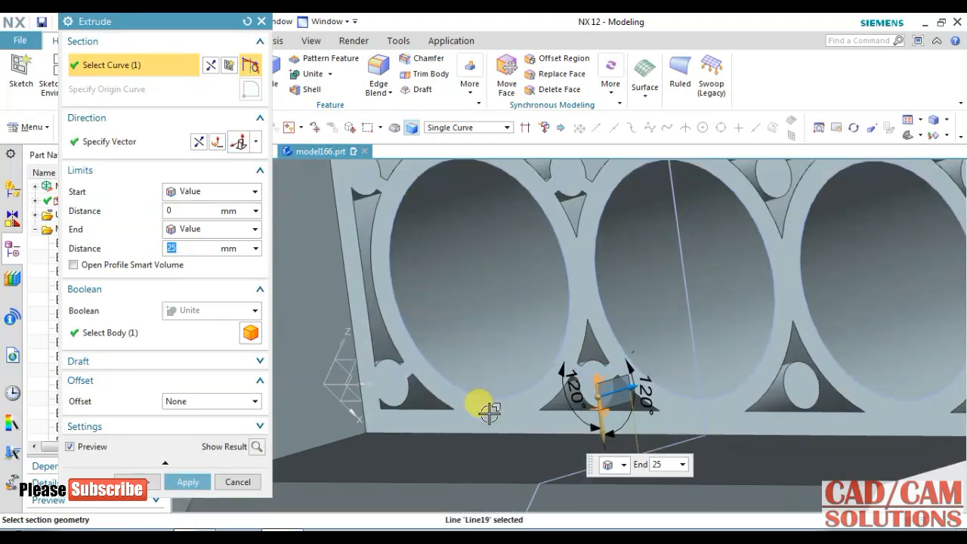
left_click(208, 229)
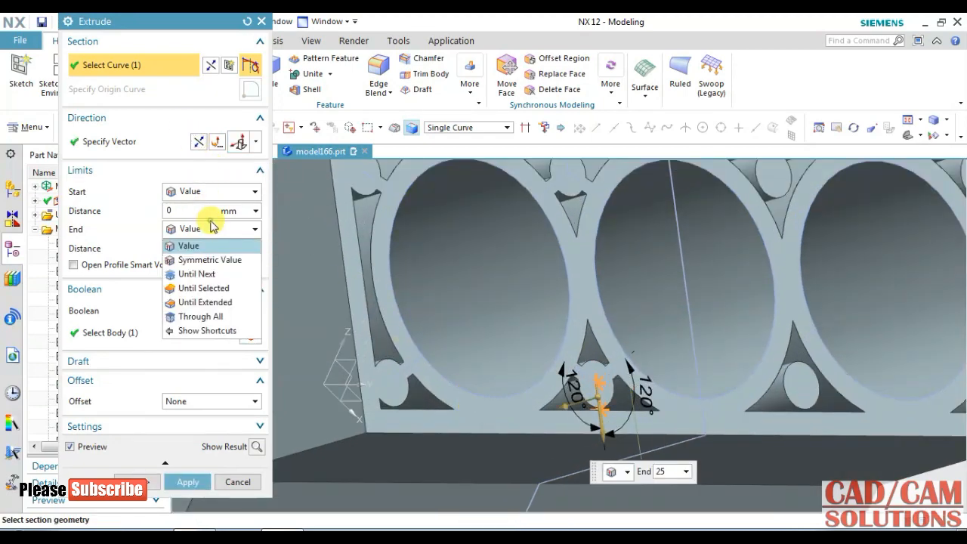
left_click(195, 273)
left_click(199, 290)
left_click(200, 297)
left_click(198, 393)
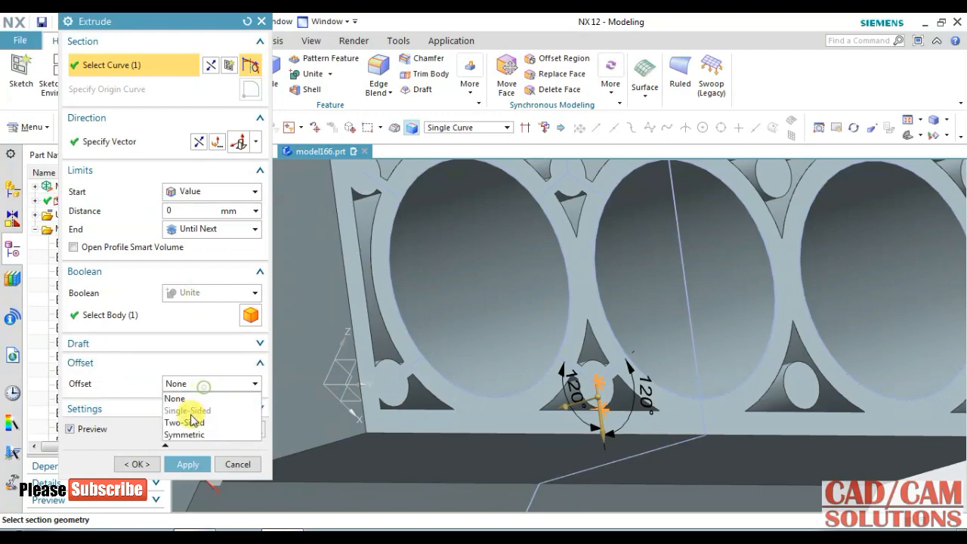
left_click(190, 434)
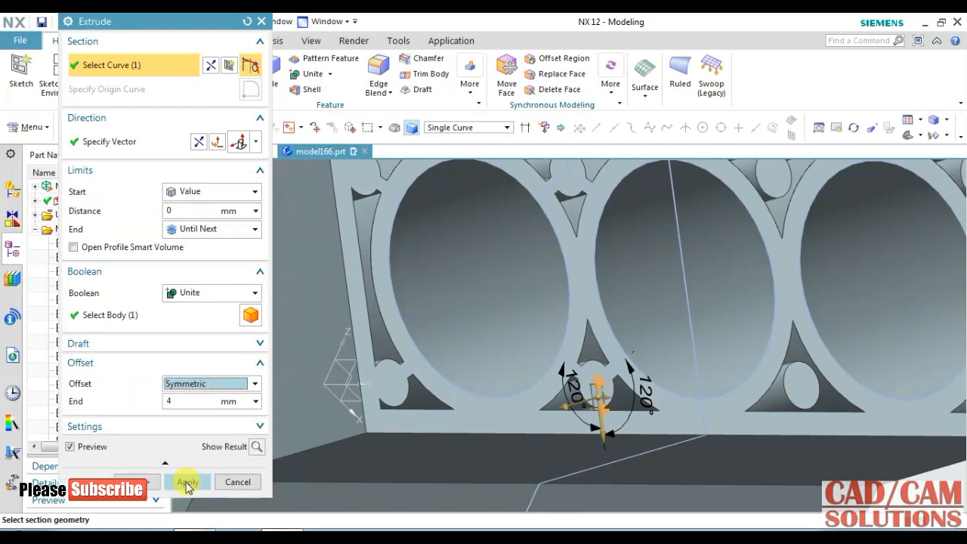
left_click(141, 483)
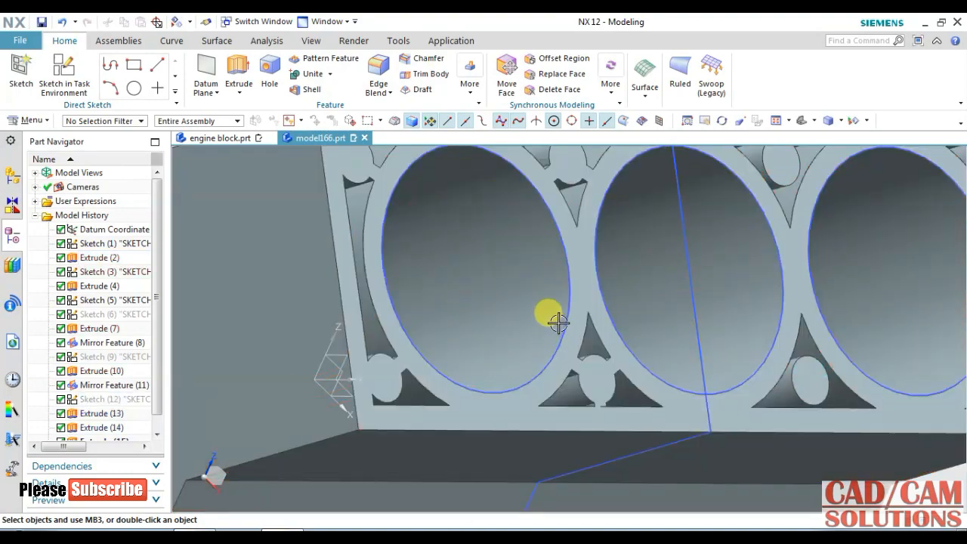
- Examine where the new ribs of the front and rear middle bosses meet the outer walls
scroll(550, 302, "down", 4)
middle_click_drag(549, 296, 512, 280)
scroll(477, 401, "up", 5)
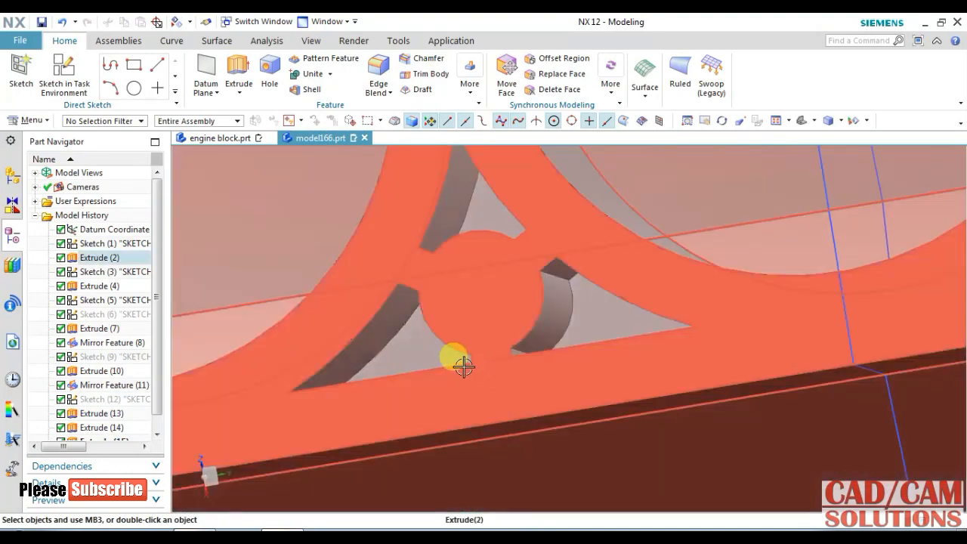
scroll(415, 323, "up", 2)
scroll(513, 340, "up", 2)
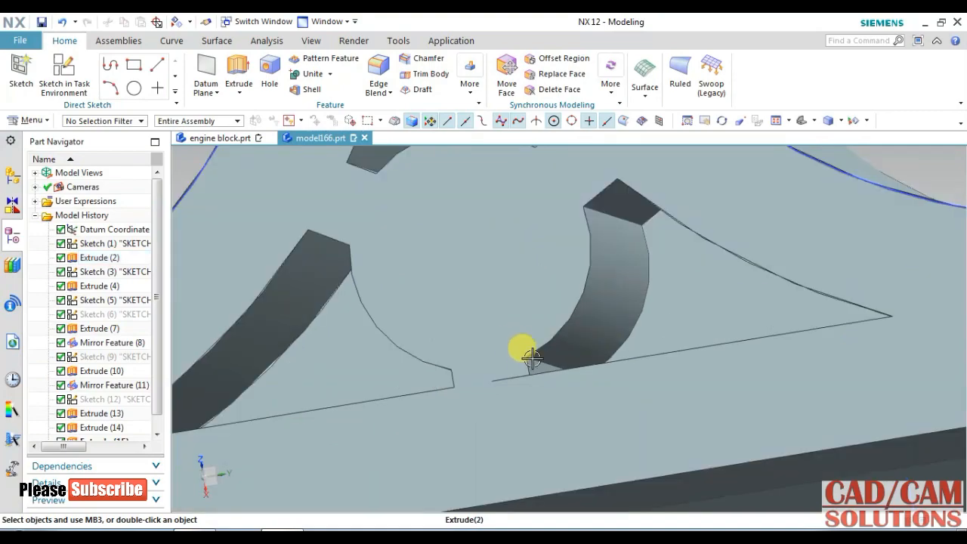
scroll(521, 352, "down", 5)
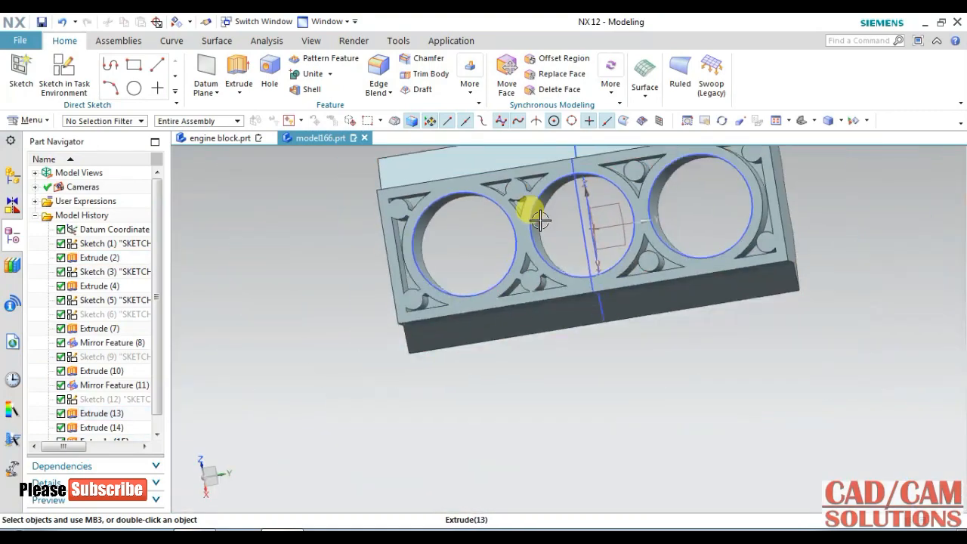
scroll(522, 189, "up", 6)
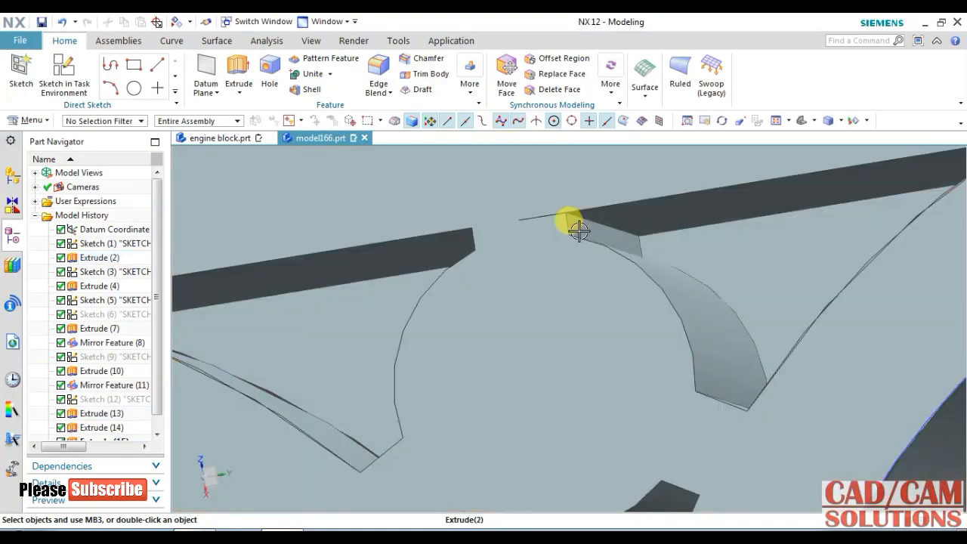
scroll(345, 350, "down", 4)
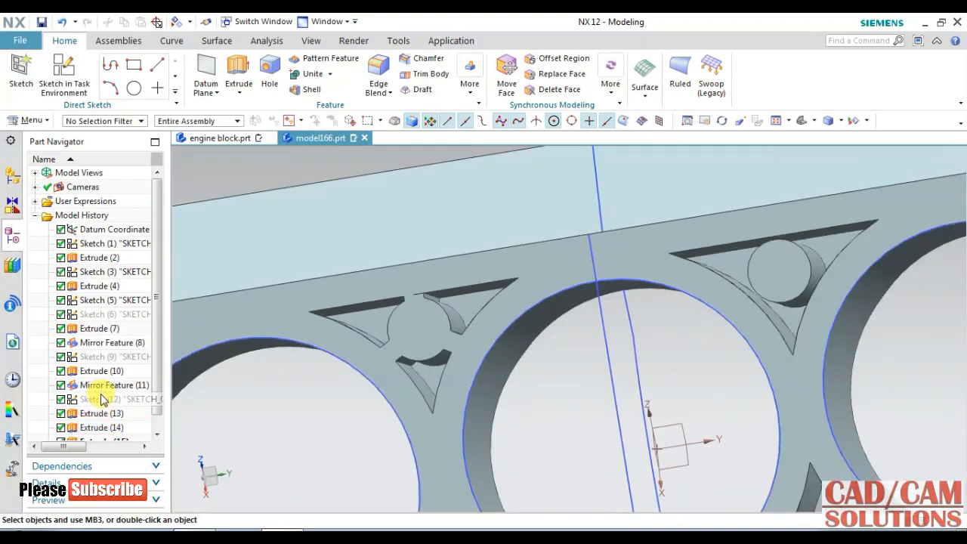
- Edit the rib line sketch and draw a horizontal helper line about 3.45 mm long just beyond the front middle boss's vertical line
double_click(102, 400)
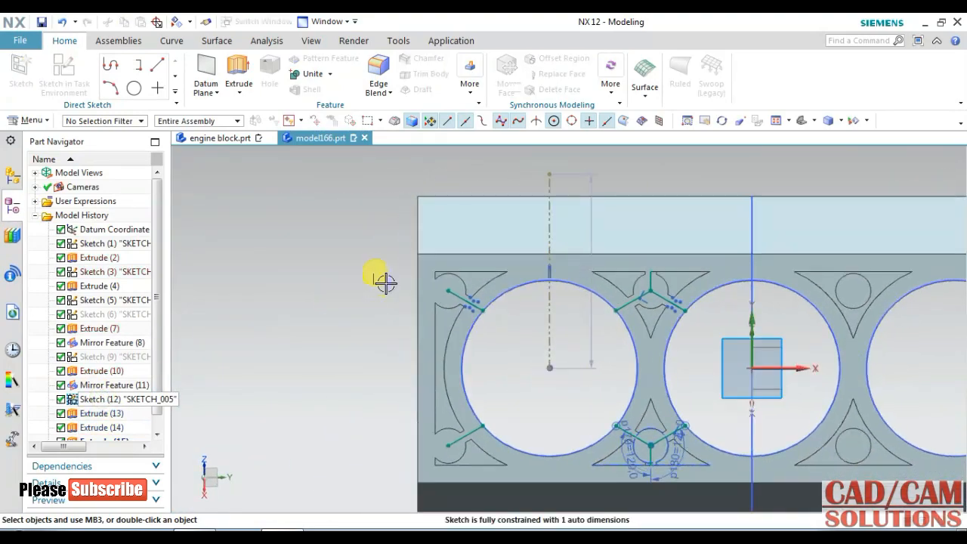
scroll(634, 474, "up", 8)
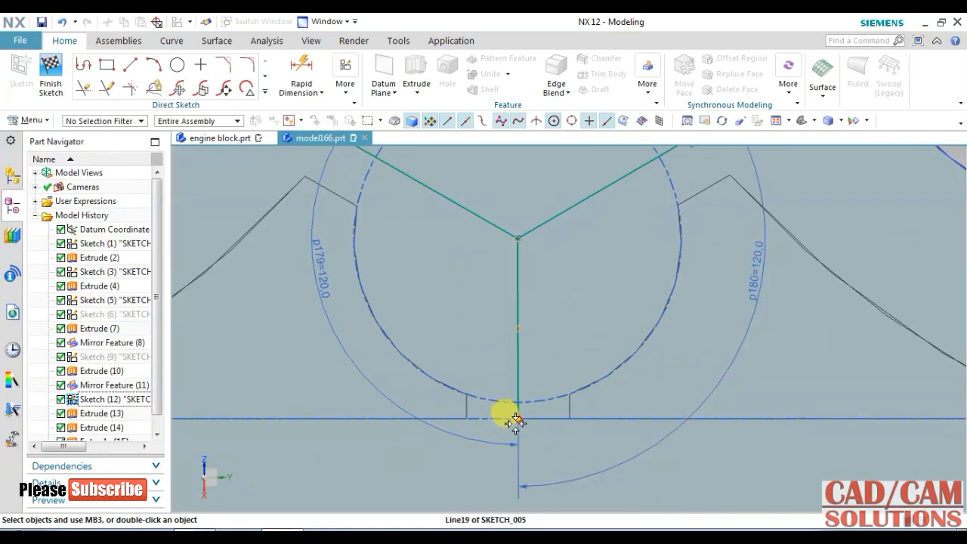
left_click(130, 67)
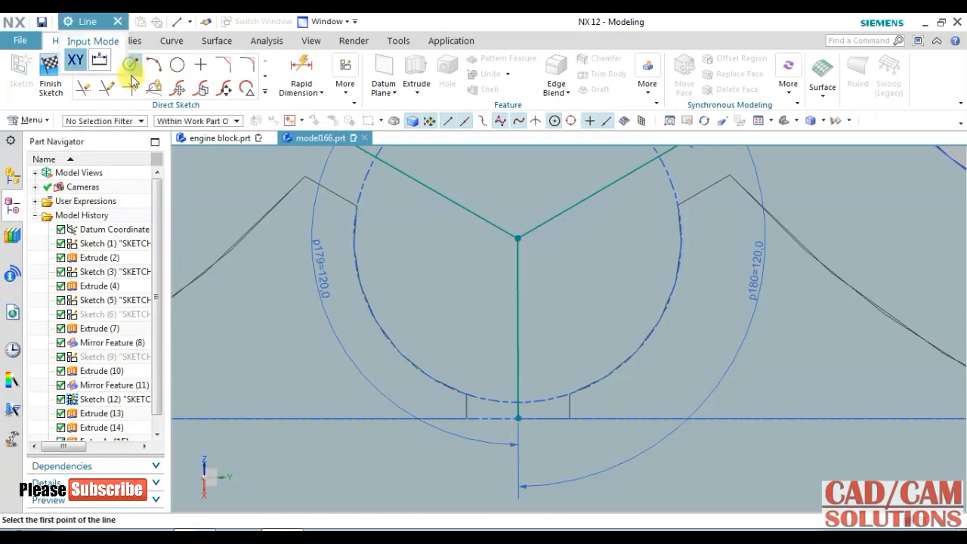
left_click(523, 459)
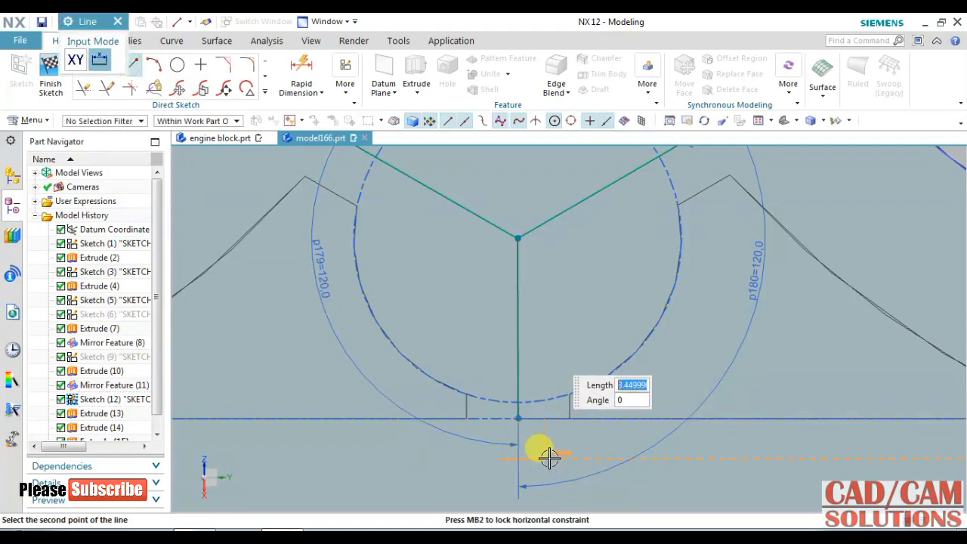
left_click(546, 459)
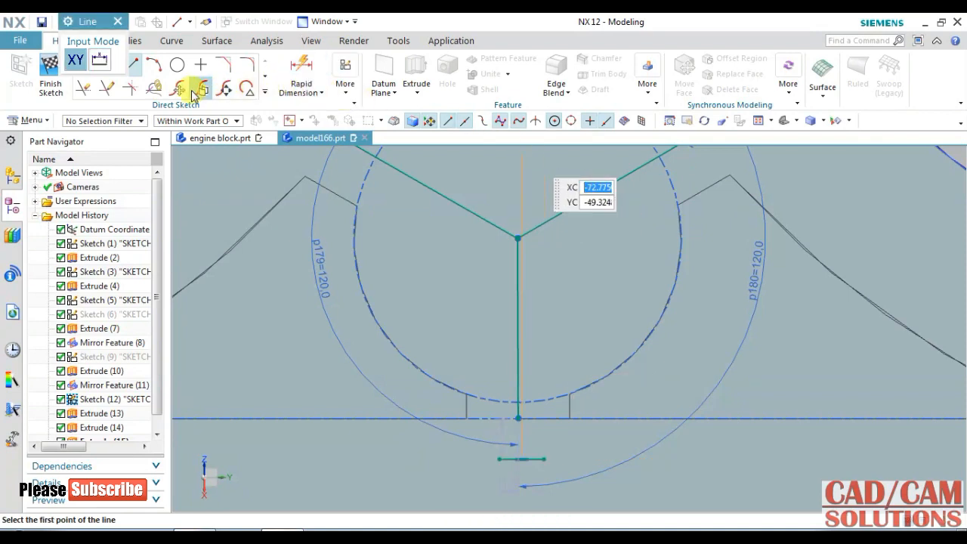
- Extend the front middle boss's vertical line to the horizontal helper line with Quick Extend
left_click(105, 89)
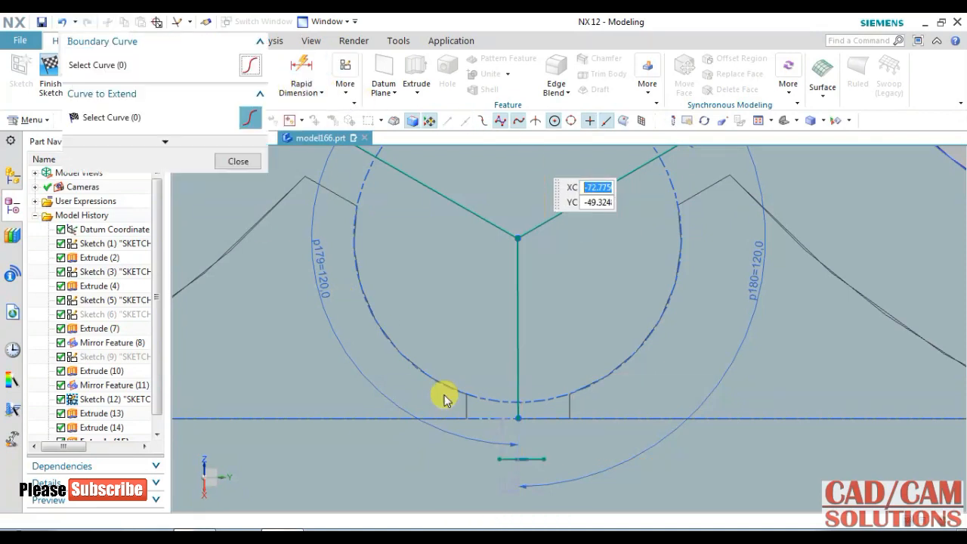
left_click(516, 381)
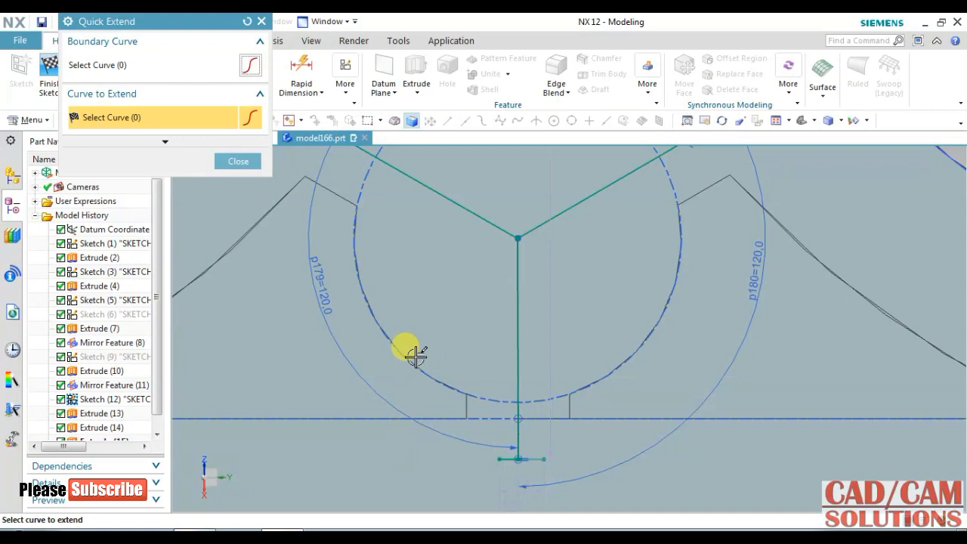
left_click(236, 162)
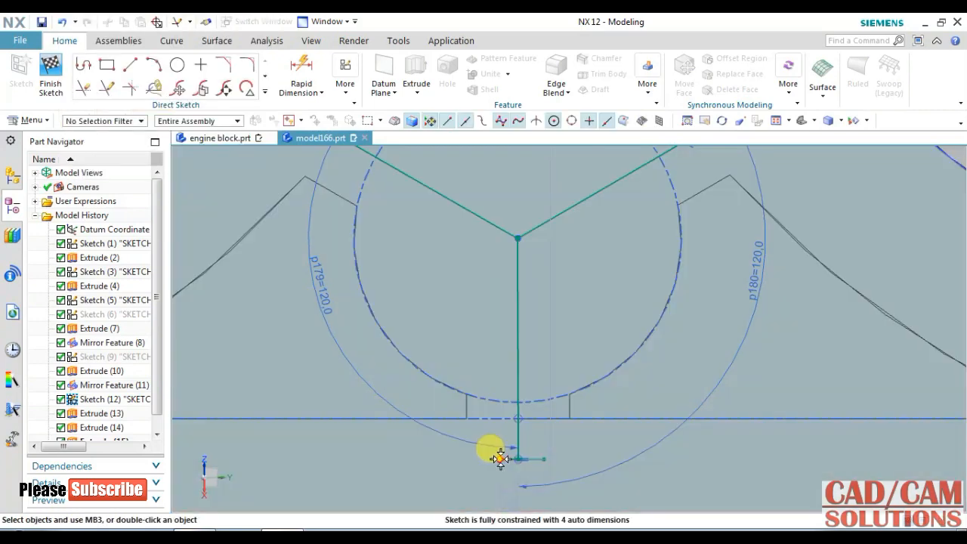
- Delete the horizontal helper line, check the extended rib lines, and finish the sketch
scroll(508, 459, "up", 2)
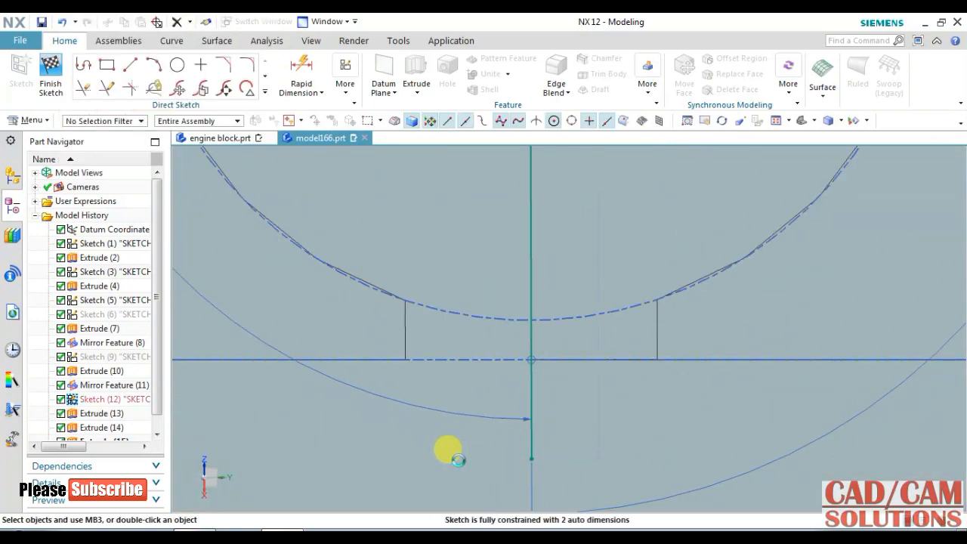
scroll(447, 453, "down", 3)
scroll(454, 454, "down", 4)
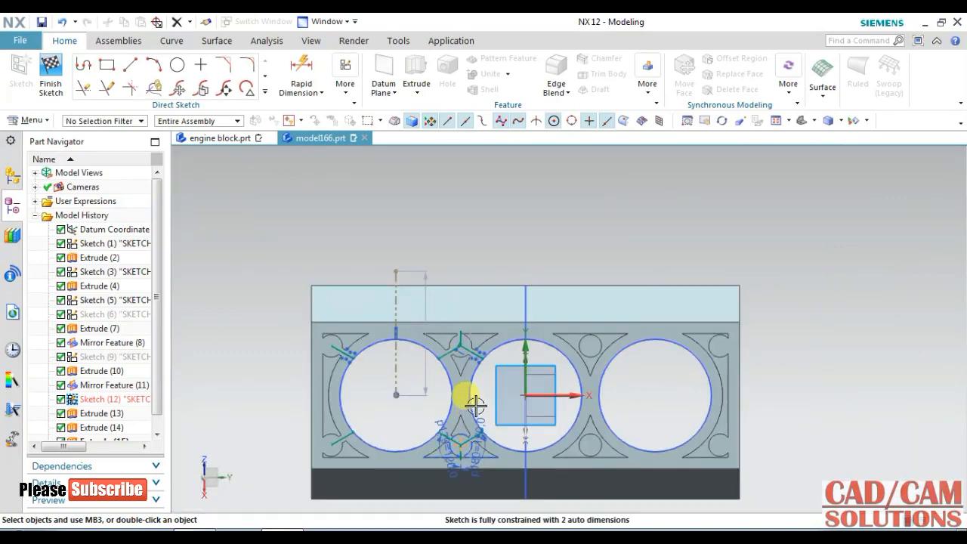
scroll(472, 348, "up", 3)
scroll(472, 344, "up", 2)
left_click(51, 75)
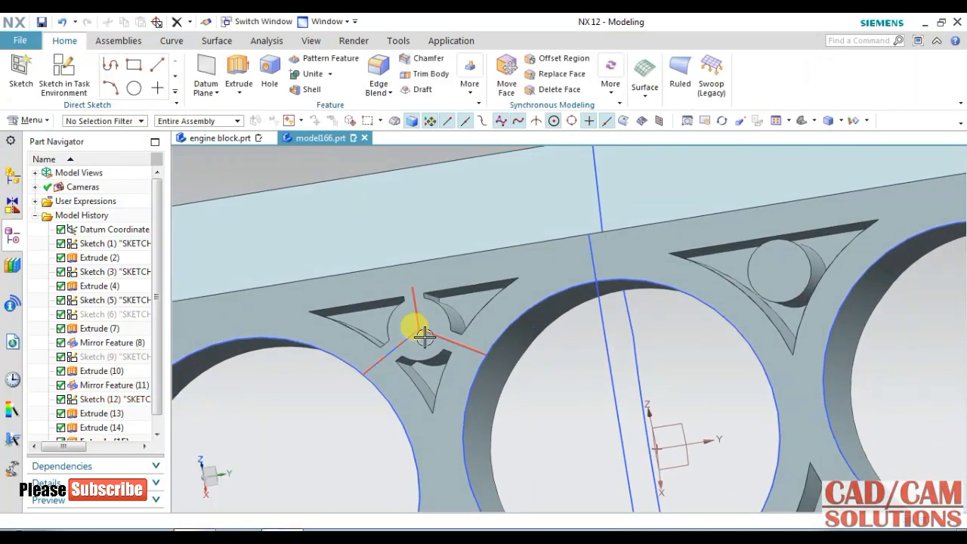
- Mirror the rib extrusions Extrude (13), (14) and (15) about the datum XZ plane midway along the block
scroll(403, 262, "down", 5)
middle_click_drag(361, 367, 350, 201)
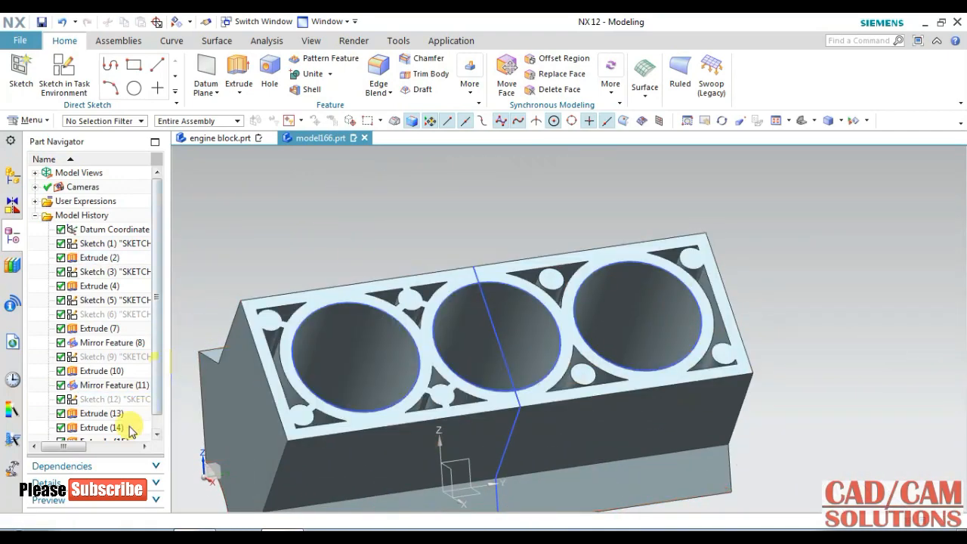
scroll(161, 356, "down", 1)
left_click(110, 425)
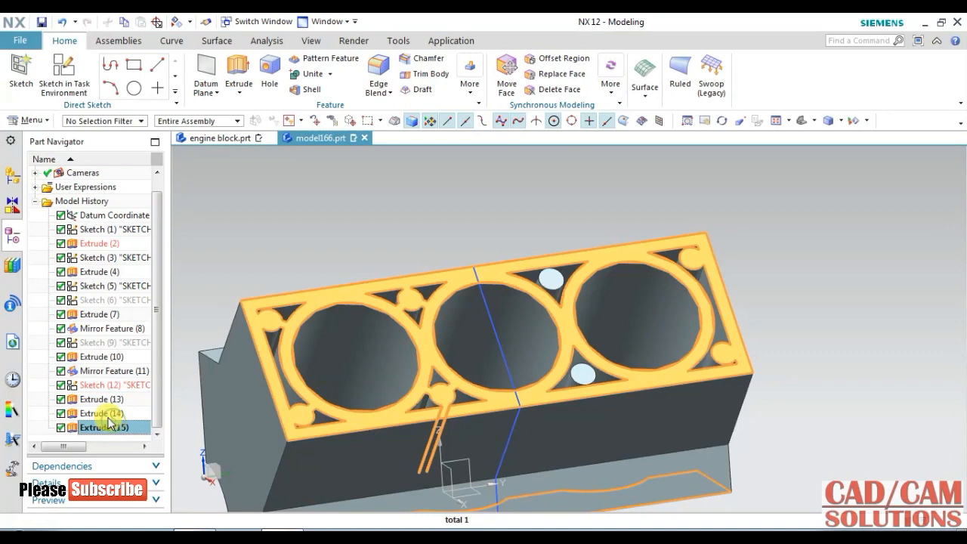
left_click(110, 413, "ctrl")
left_click(111, 400, "ctrl")
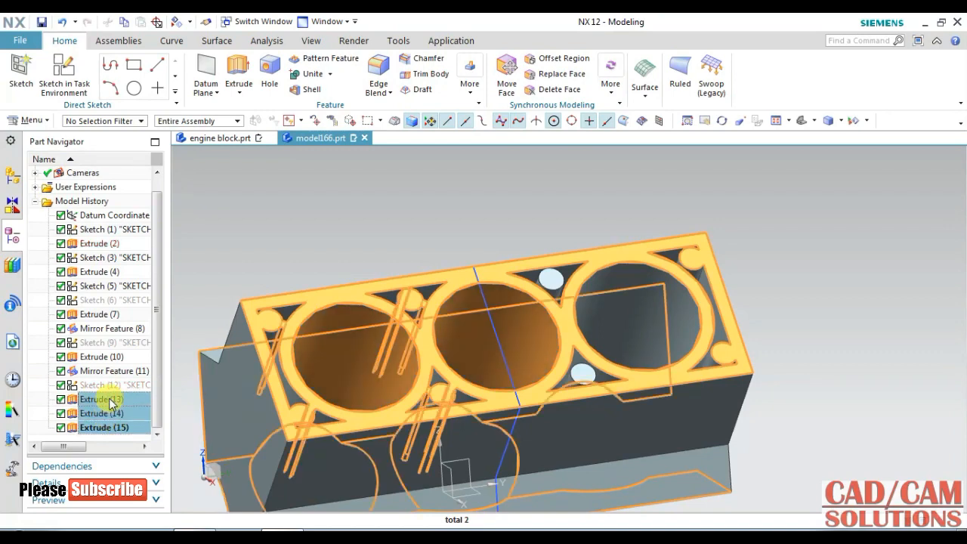
left_click(470, 72)
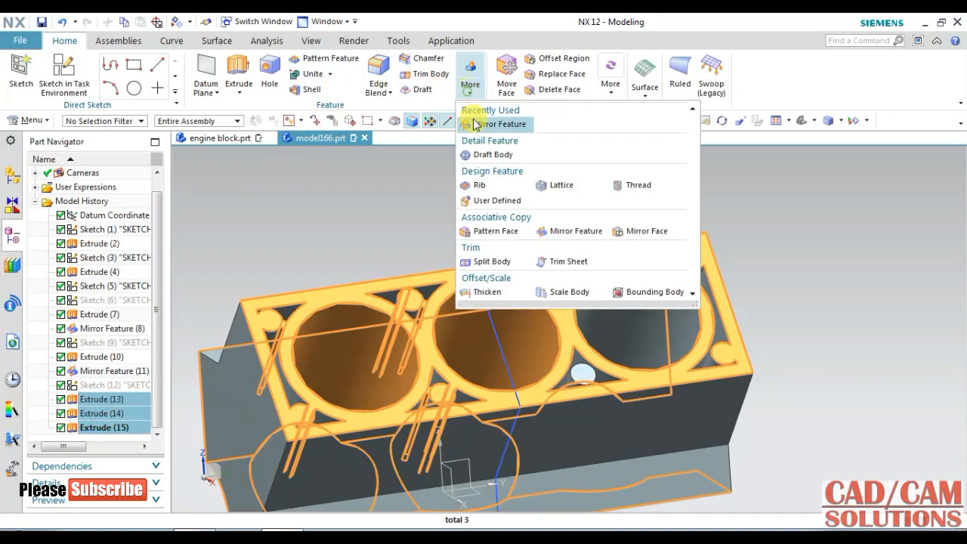
left_click(550, 231)
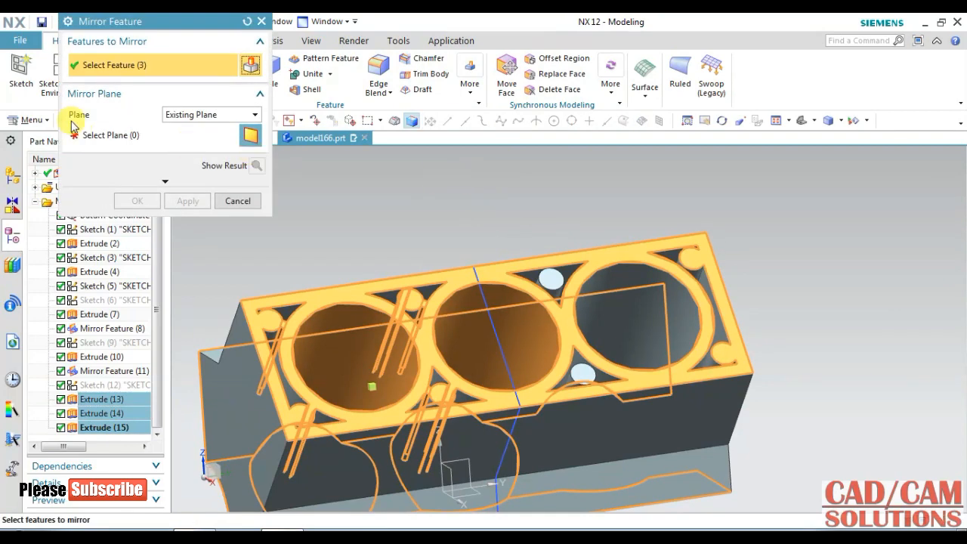
left_click(75, 134)
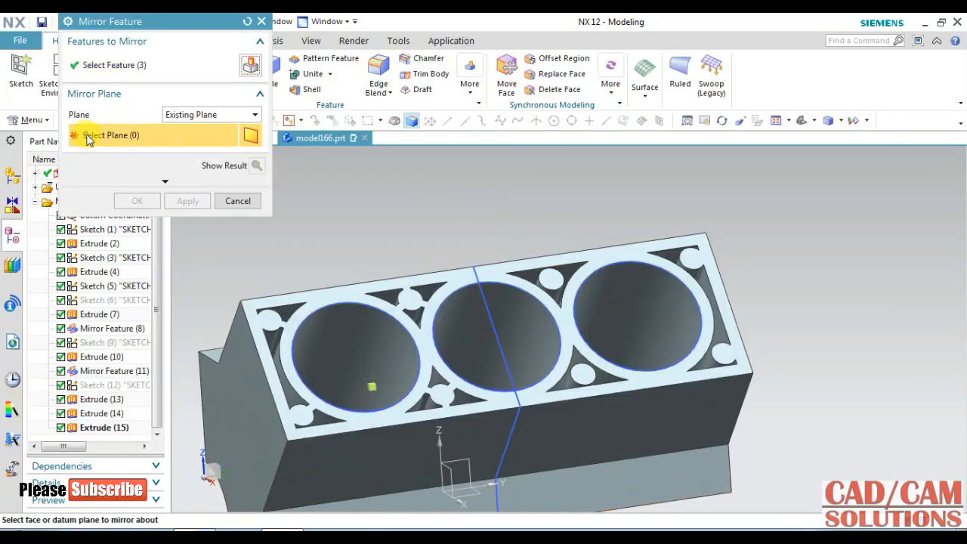
left_click(449, 472)
left_click(151, 207)
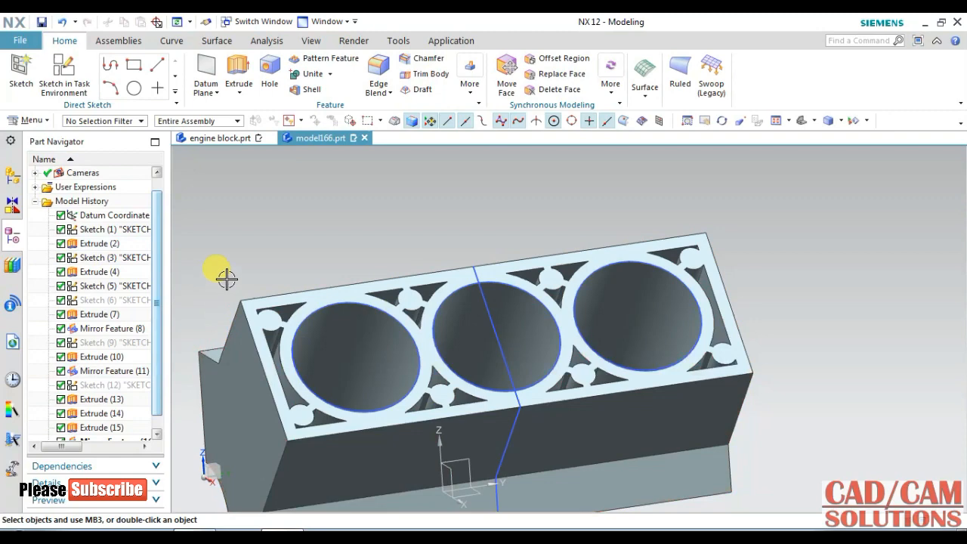
- Define simple subtracted holes, 9.3 mm diameter, 120.65 mm deep with a 118° tip, at the first four boss centres from the front end
double_click(313, 215)
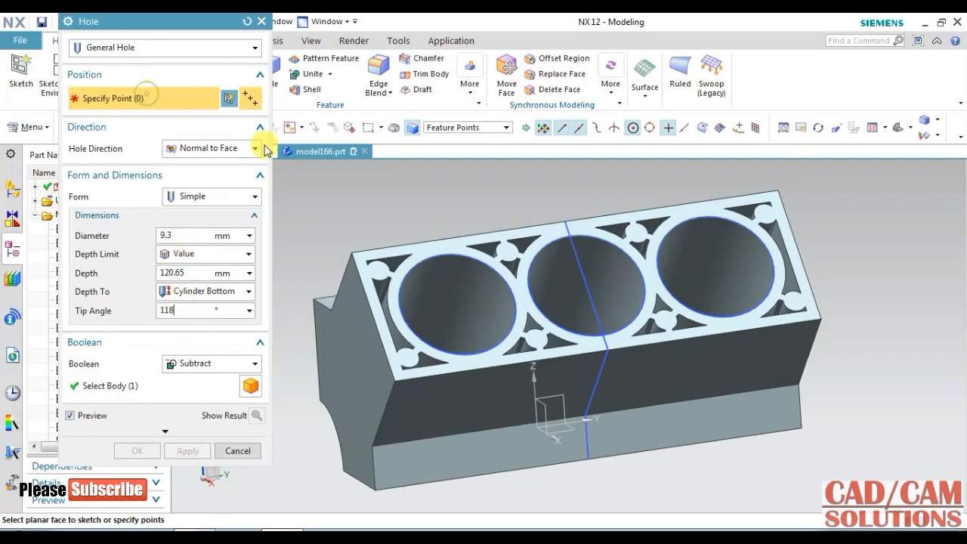
scroll(376, 276, "up", 3)
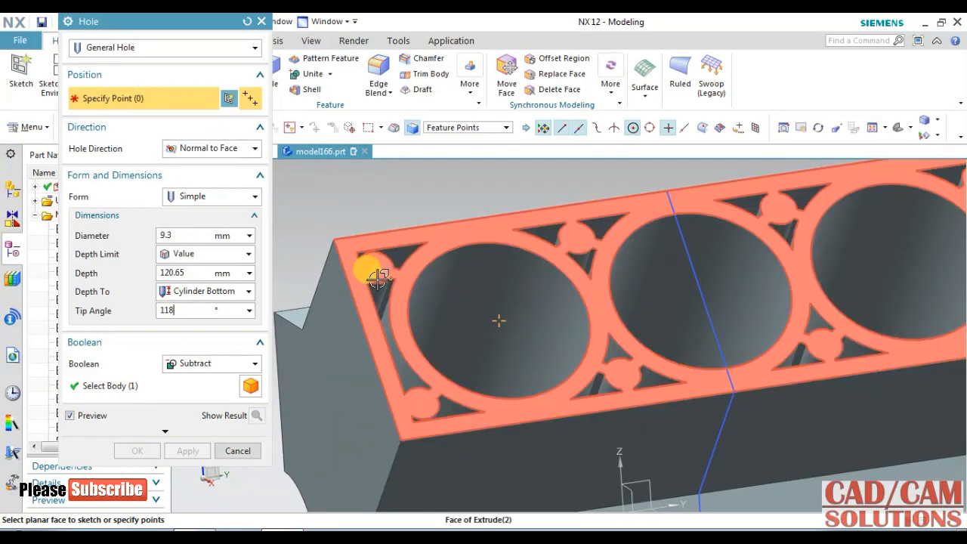
left_click(375, 269)
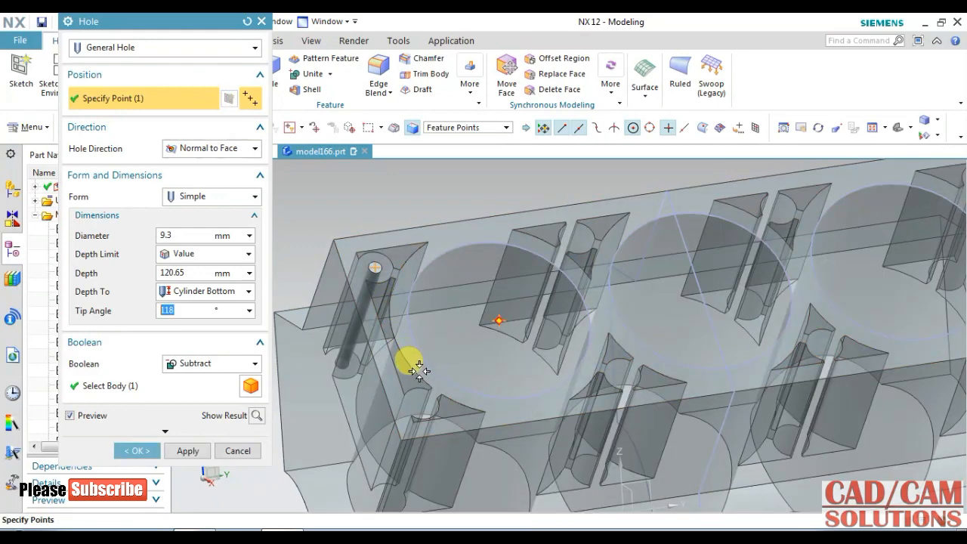
left_click(419, 390)
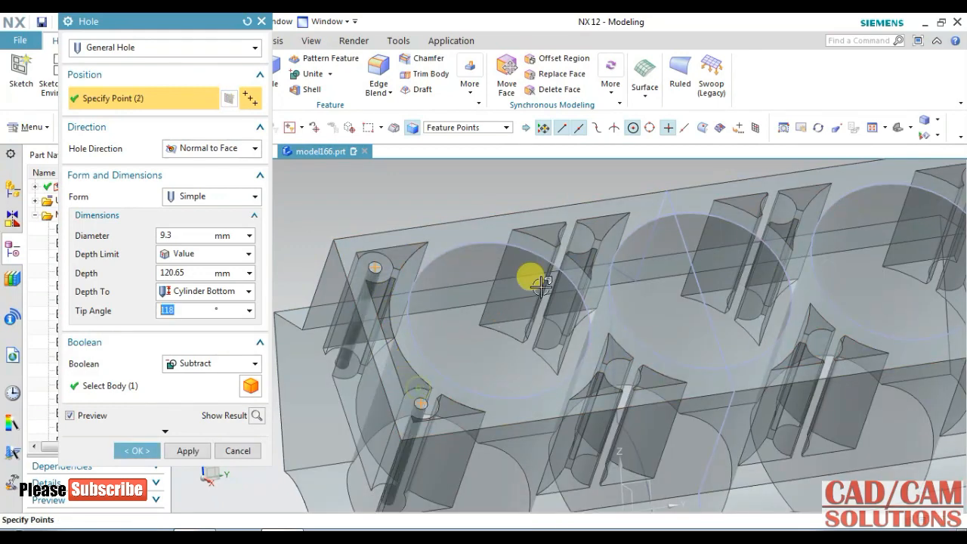
left_click(578, 253)
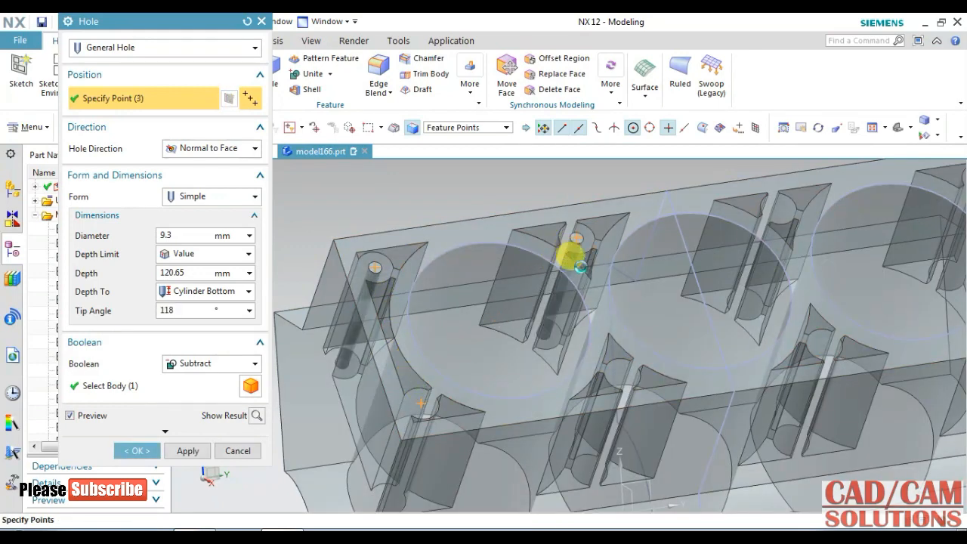
left_click(619, 360)
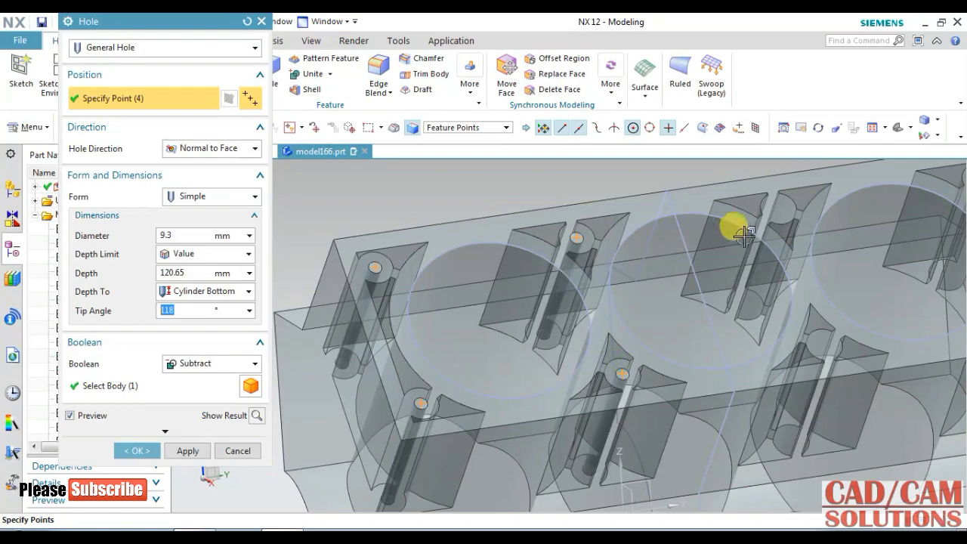
- Add the centres of the remaining four bosses as hole positions and create the eight bolt holes
left_click(786, 221)
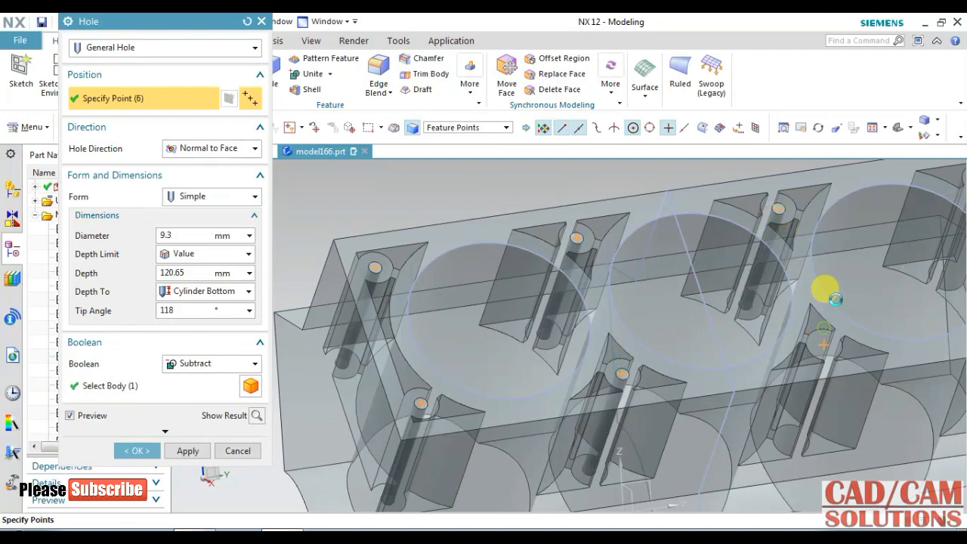
scroll(852, 262, "down", 4)
scroll(939, 212, "up", 8)
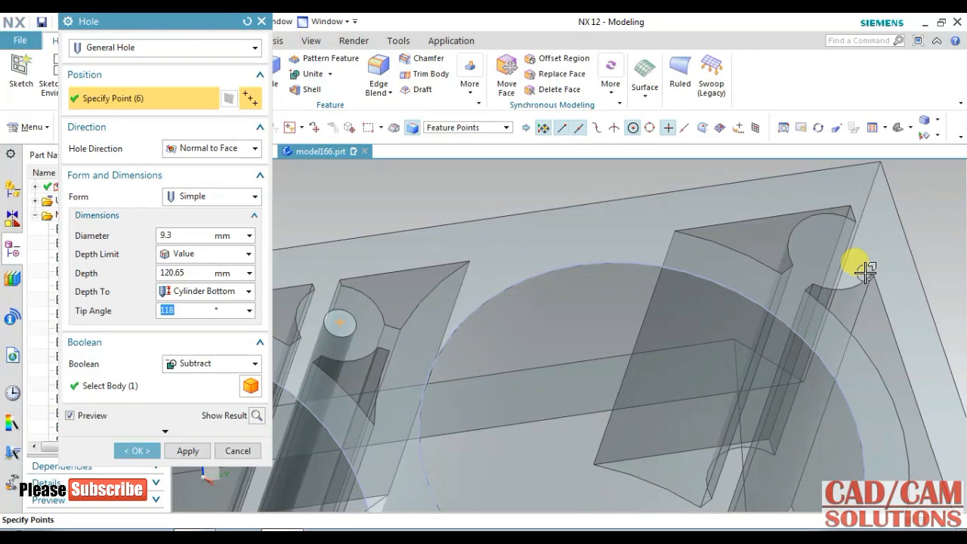
left_click(859, 285)
scroll(741, 229, "down", 4)
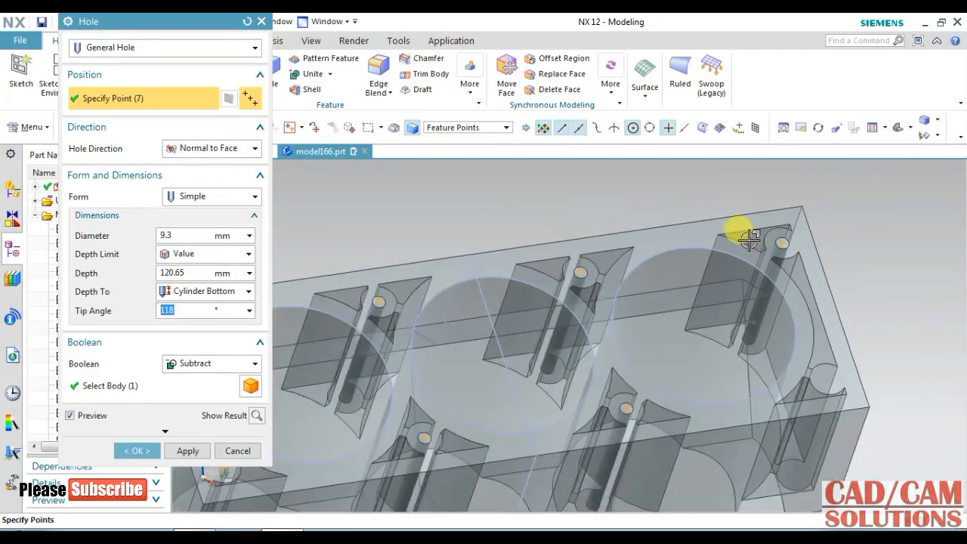
scroll(793, 370, "up", 3)
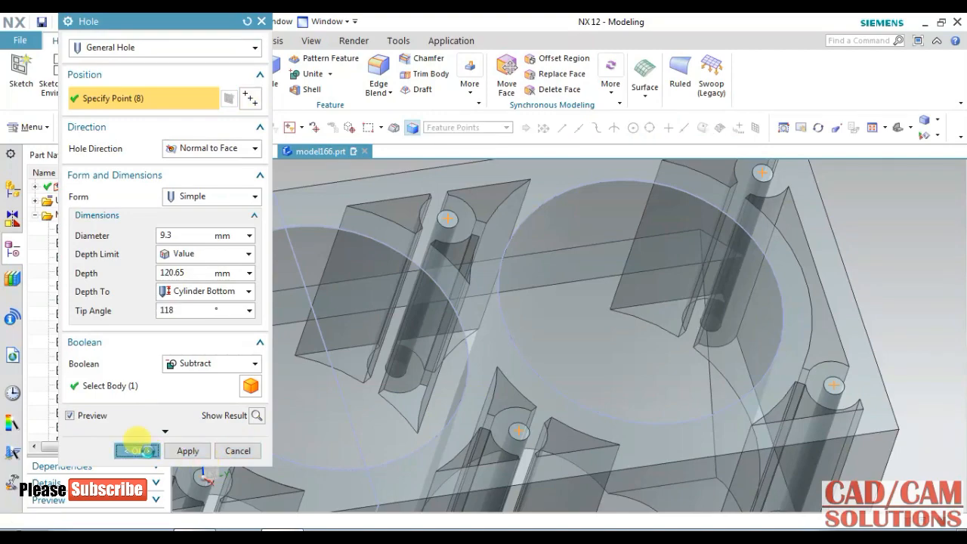
left_click(138, 451)
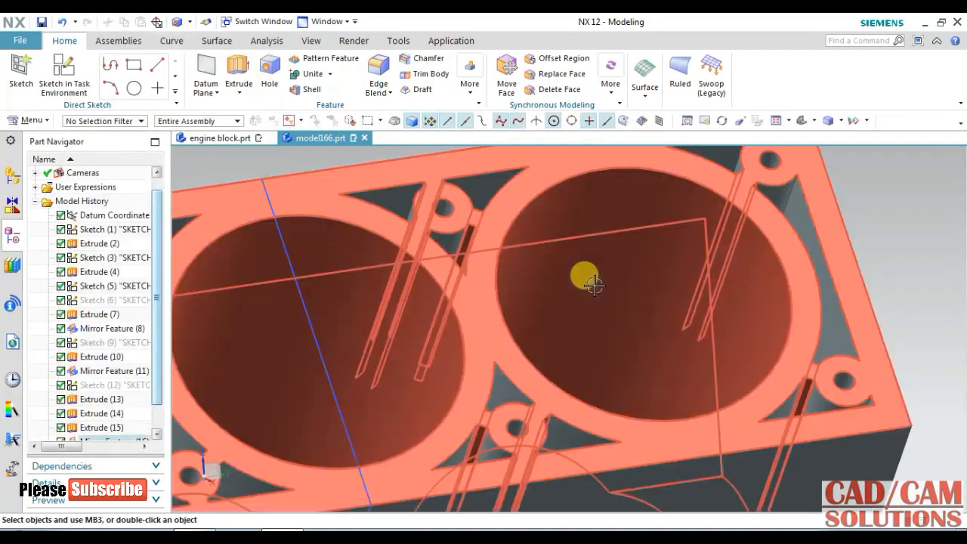
- Create a sketch on the block's vertical side face above the scalloped openings, with its horizontal reference along the face's upper edge
mouse_move(583, 276)
middle_mouse_down()
mouse_move(595, 285)
mouse_move(739, 255)
middle_mouse_up()
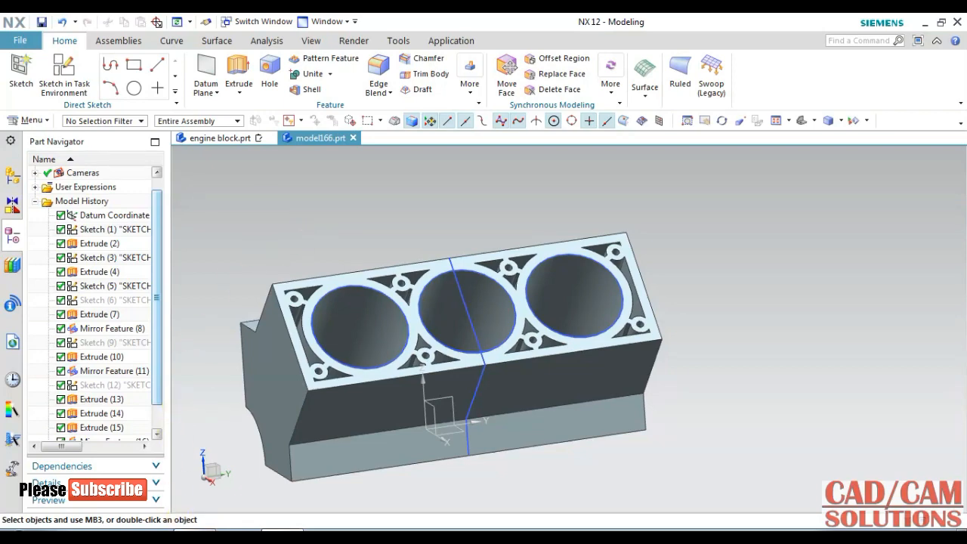
left_click(64, 75)
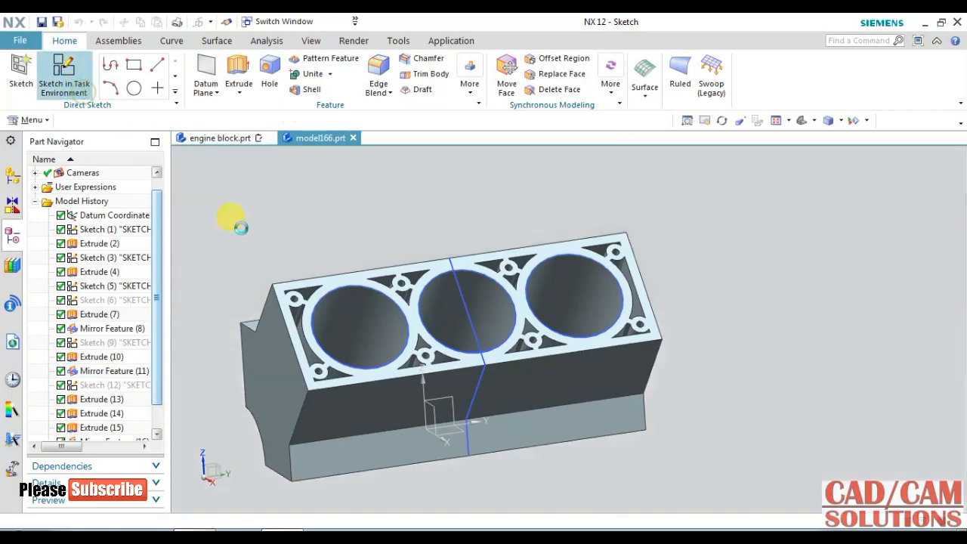
middle_click_drag(301, 233, 440, 242)
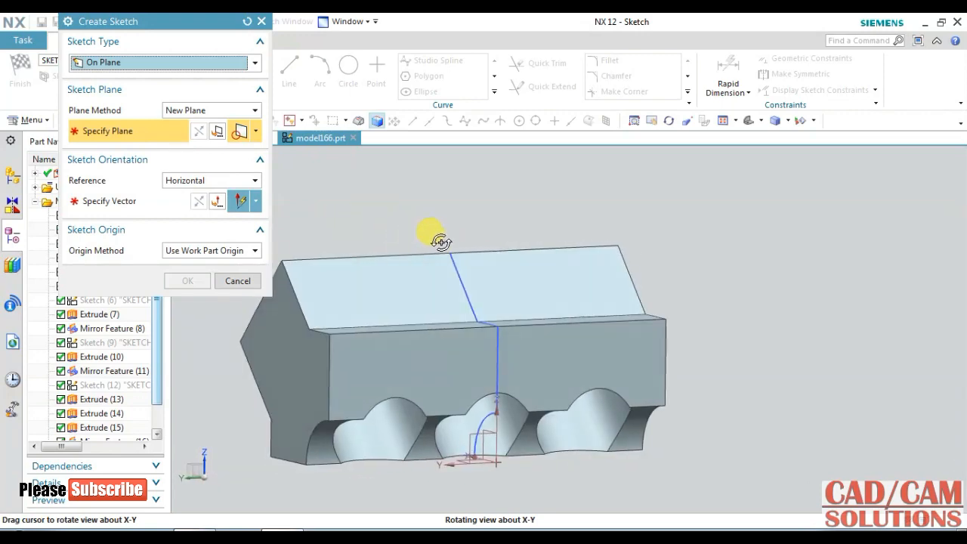
left_click(535, 344)
left_click(533, 326)
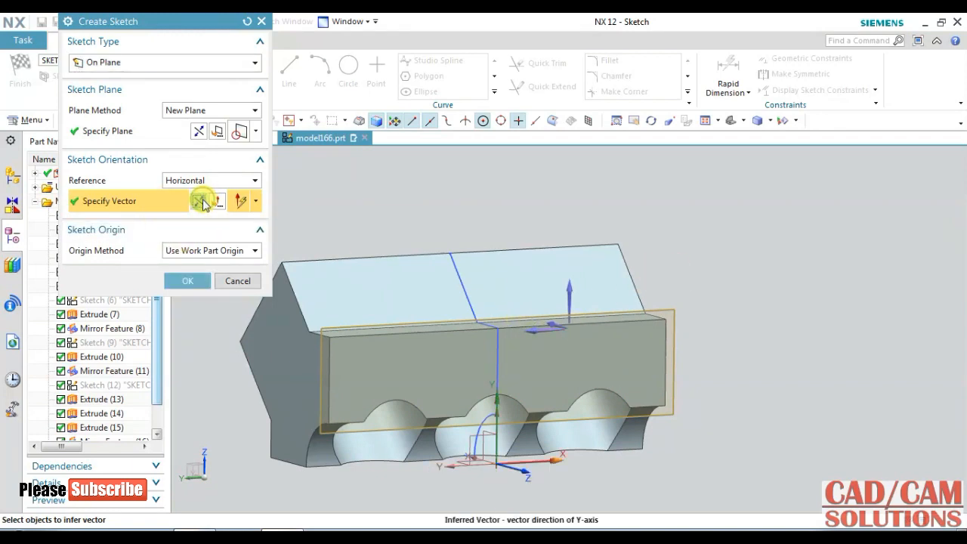
left_click(187, 282)
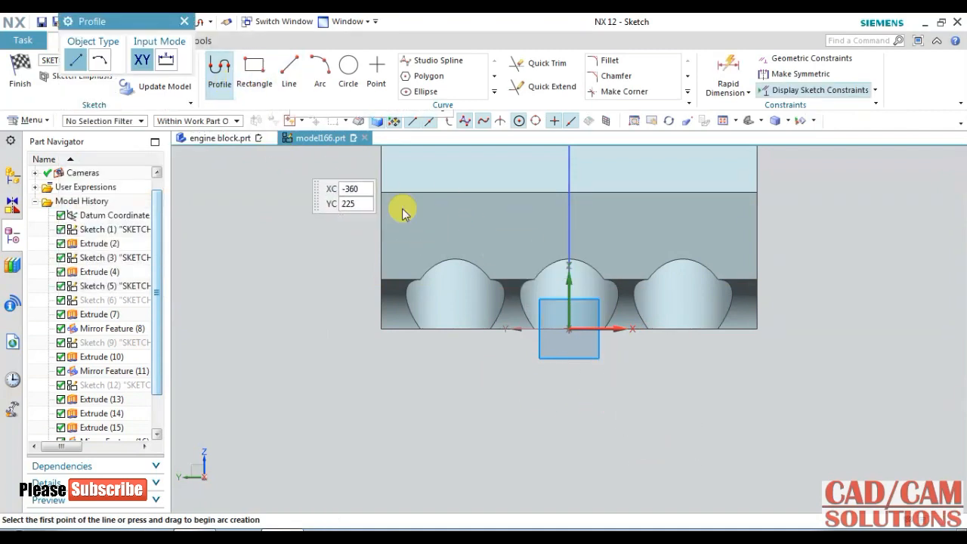
- Sketch a vertical line about 325 mm long, about 30 mm beside the vertical axis, from above the side face to below the block
left_click(545, 175)
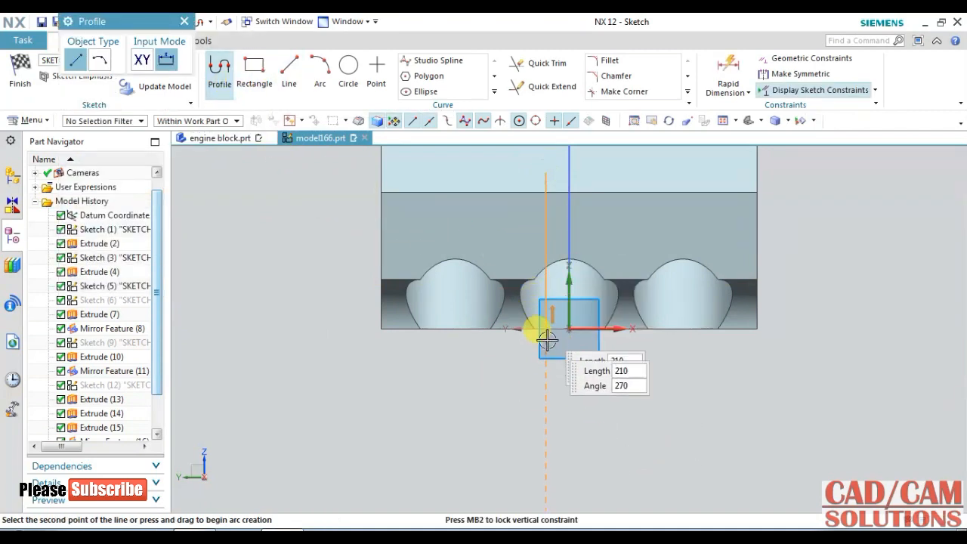
left_click(545, 425)
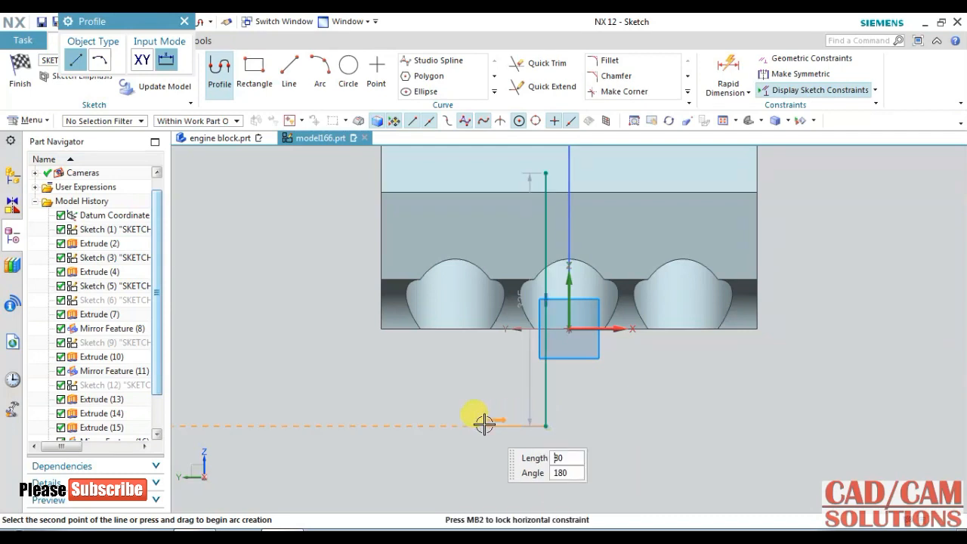
middle_click(287, 275)
middle_click(351, 354)
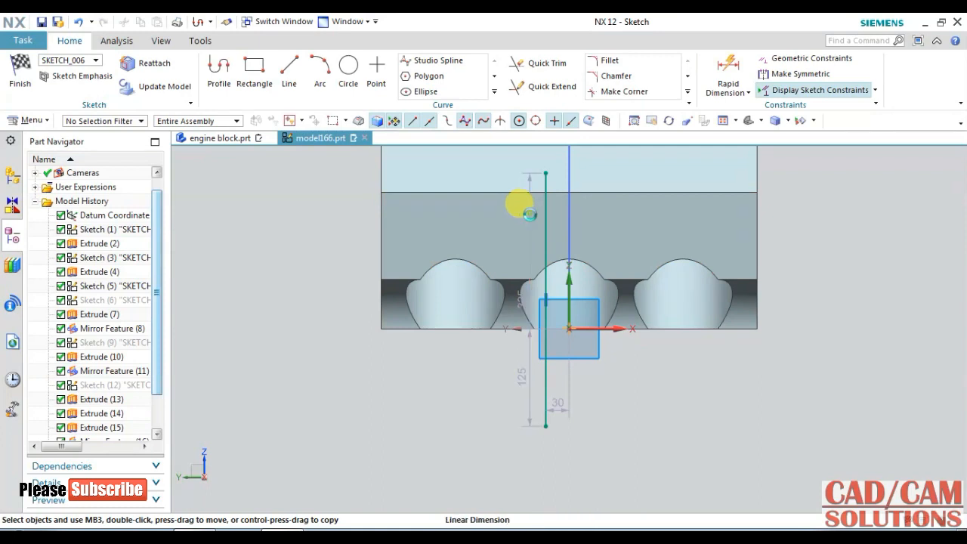
- Set the vertical line's length to 295 mm and its distance from the vertical axis to 12.7 mm
double_click(530, 215)
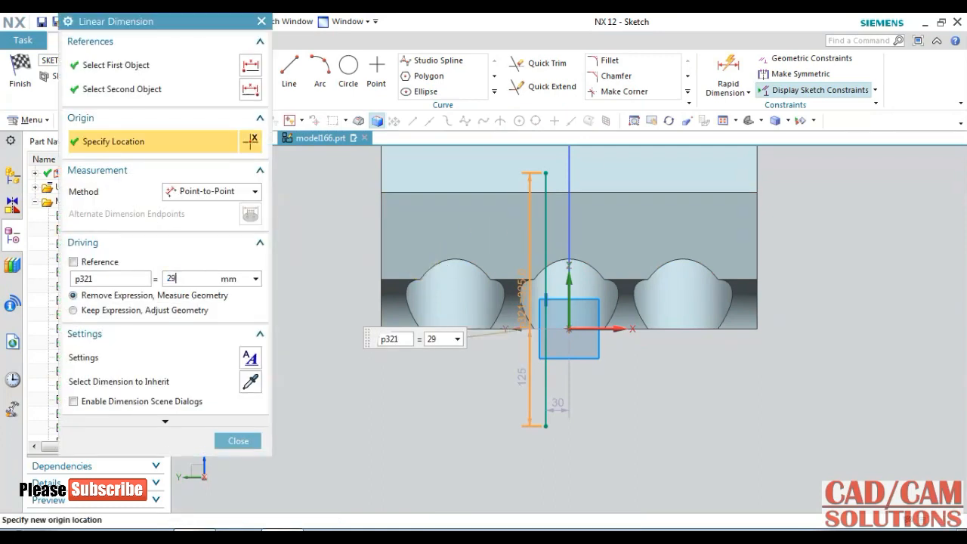
key("Return")
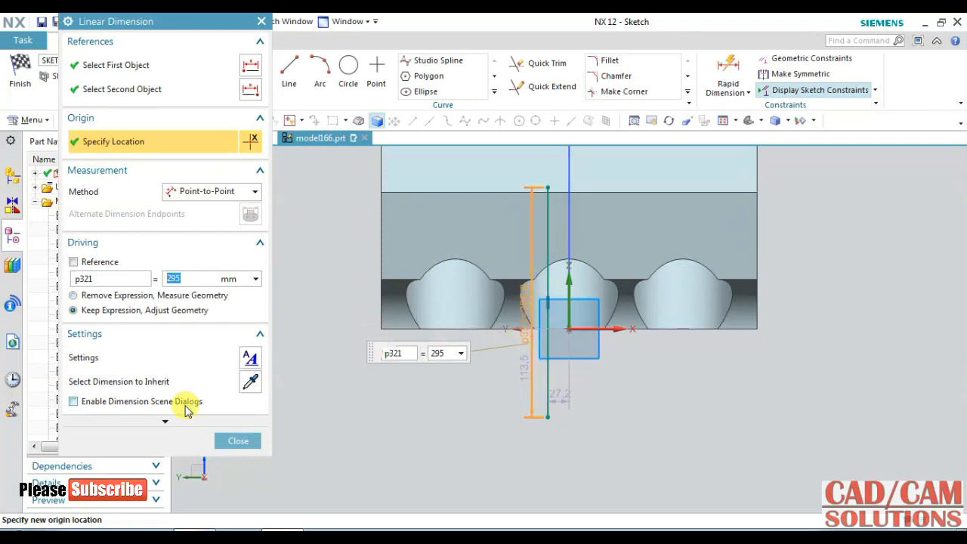
left_click(572, 396)
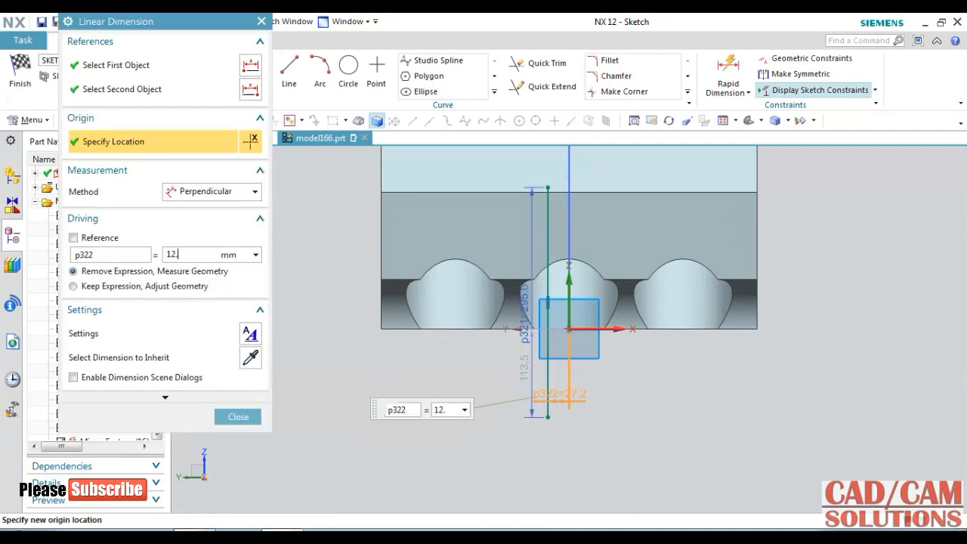
key("Return")
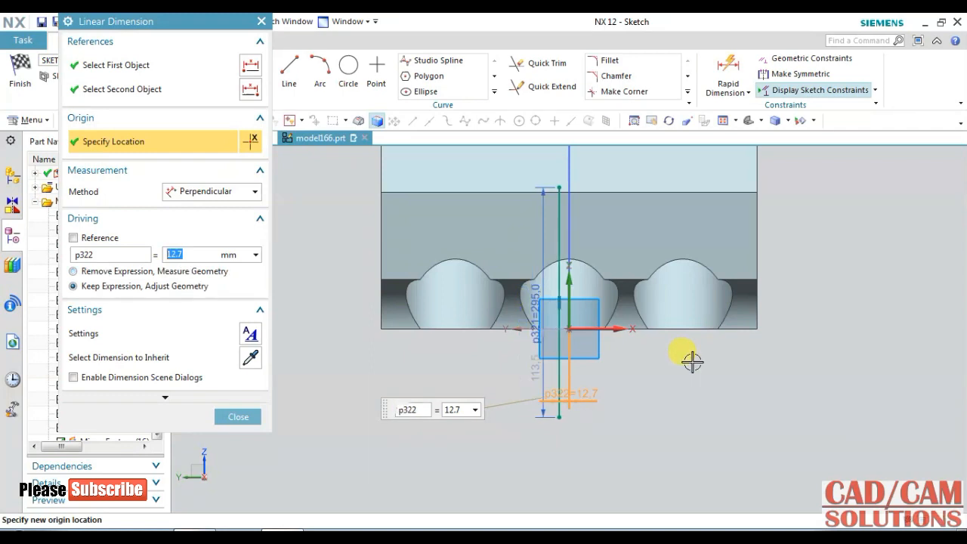
scroll(600, 350, "up", 2)
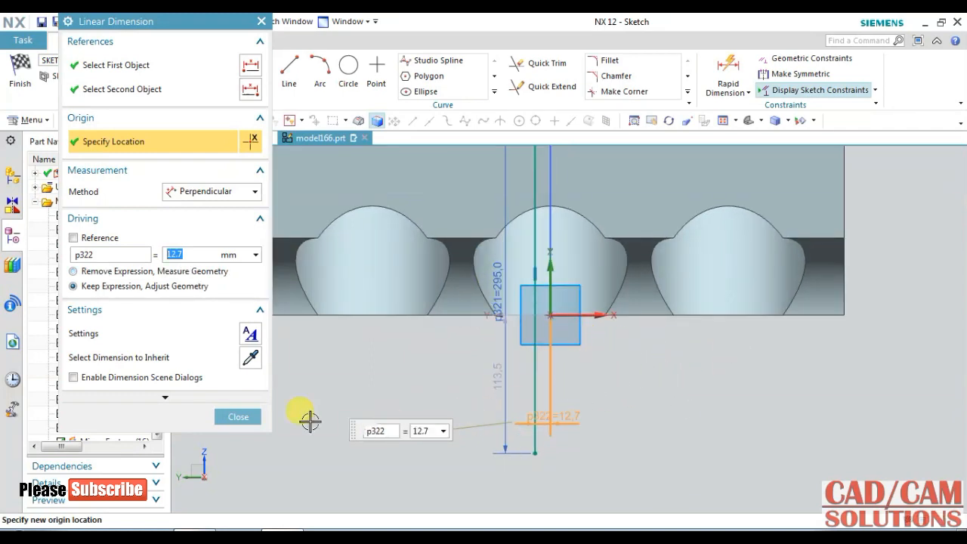
left_click(238, 417)
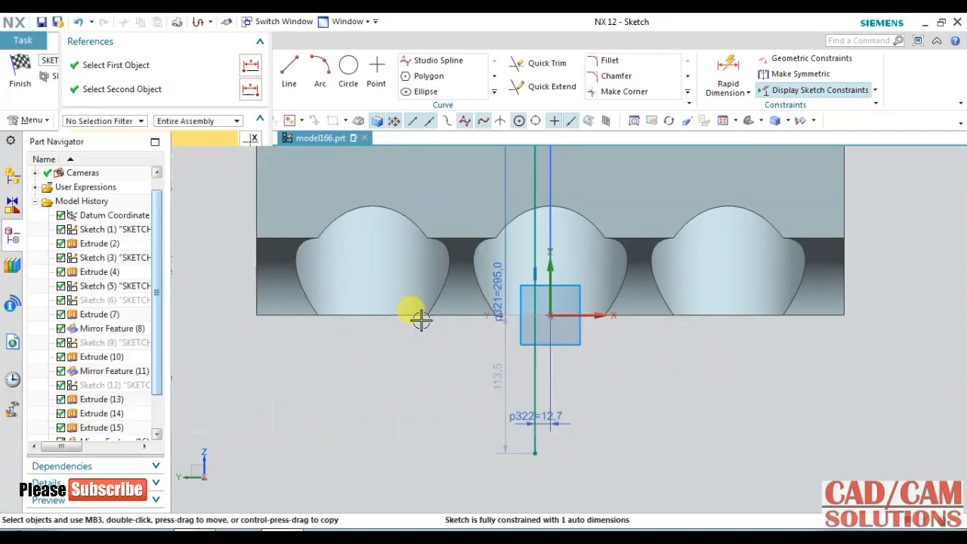
- Constrain the vertical line's midpoint to be horizontally aligned with the sketch origin
left_click(535, 272)
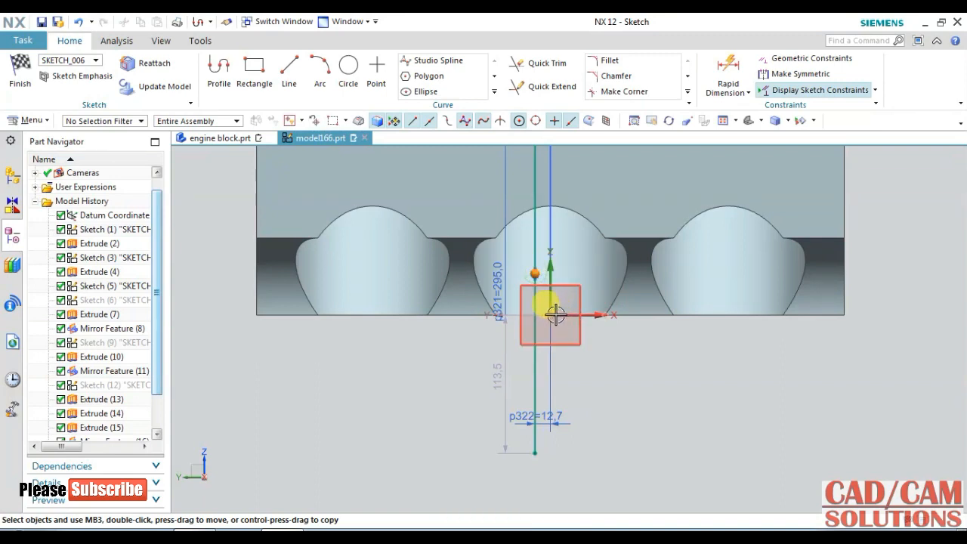
left_click(551, 314)
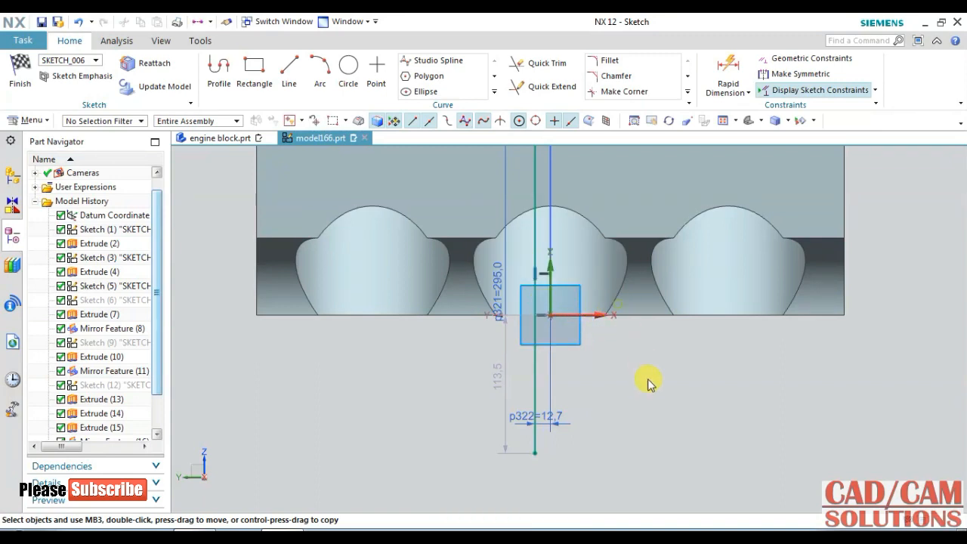
scroll(652, 401, "down", 3)
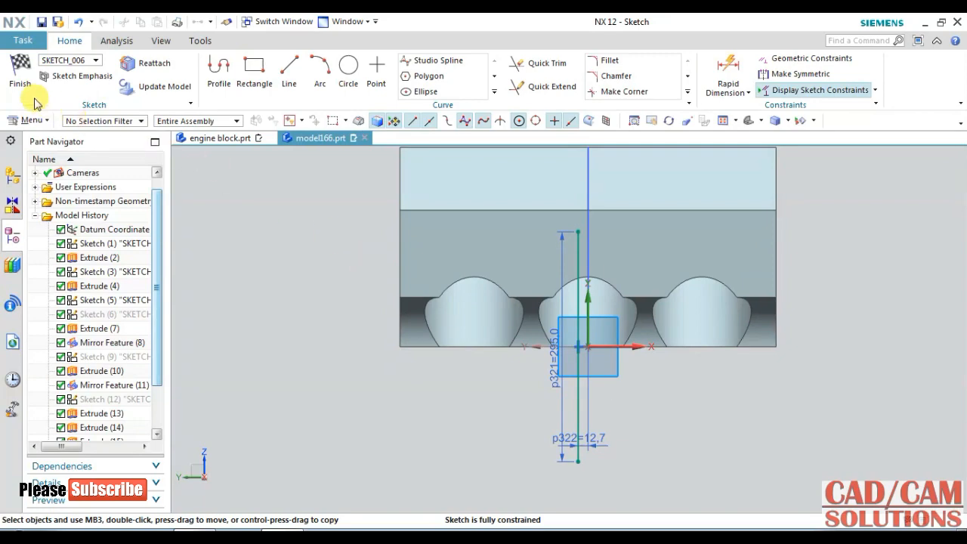
- Finish the sketch containing the vertical line on the block's side face
left_click(21, 72)
mouse_move(302, 291)
middle_mouse_down()
mouse_move(486, 295)
mouse_move(567, 333)
middle_mouse_up()
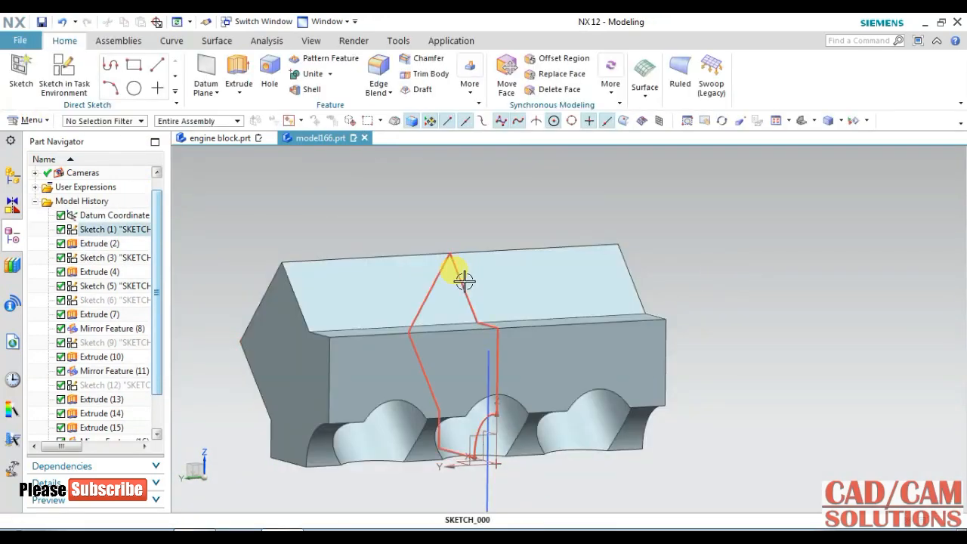
mouse_move(687, 226)
middle_mouse_down()
mouse_move(717, 238)
mouse_move(679, 243)
mouse_move(675, 261)
mouse_move(682, 224)
mouse_move(658, 252)
mouse_move(612, 255)
mouse_move(663, 255)
mouse_move(643, 250)
mouse_move(654, 259)
middle_mouse_up()
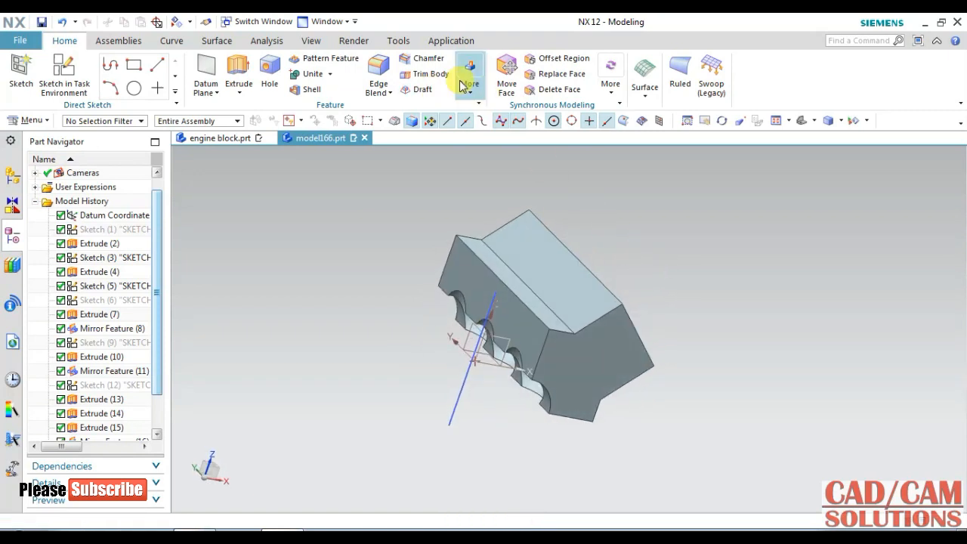
- Try to mirror the base block extrusion about its vertical side face and preview the result
left_click(462, 85)
left_click(555, 226)
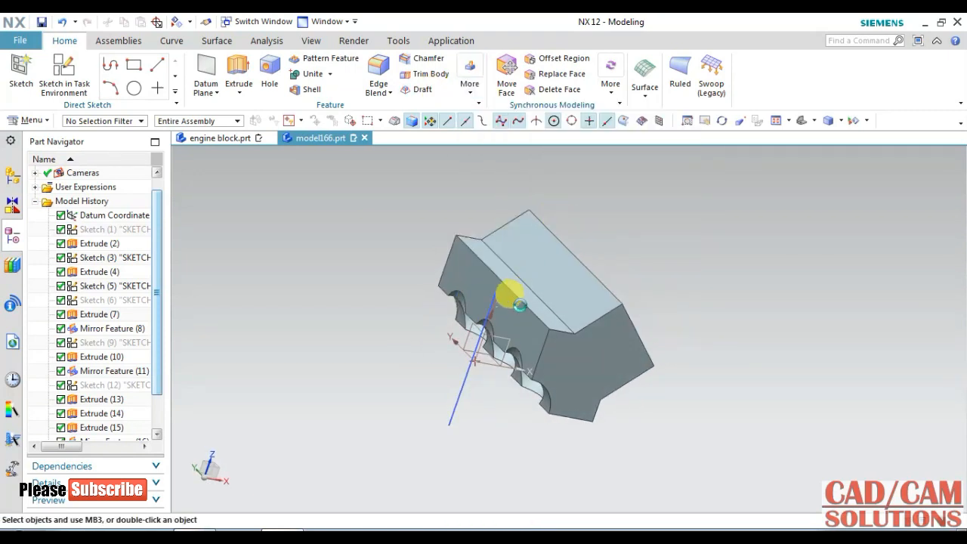
left_click(498, 249)
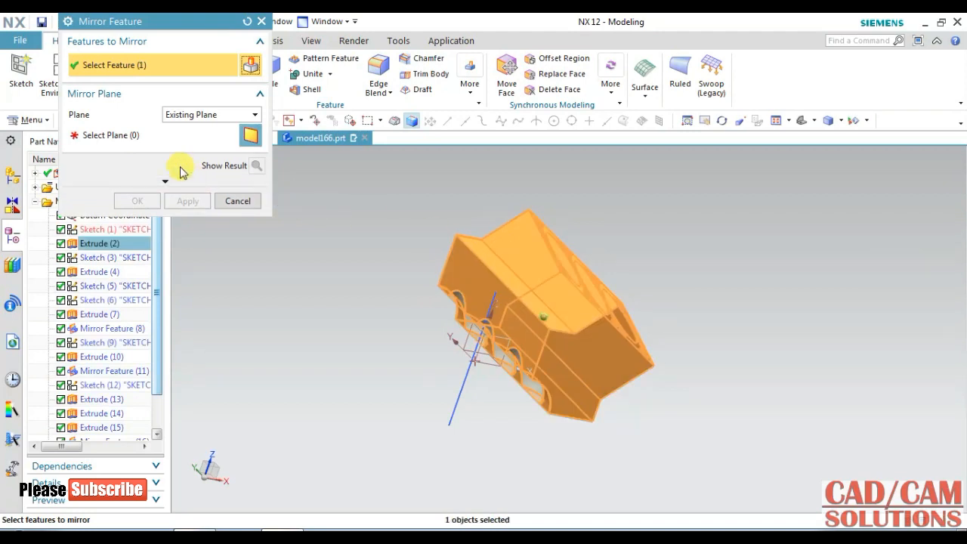
left_click(155, 137)
left_click(457, 265)
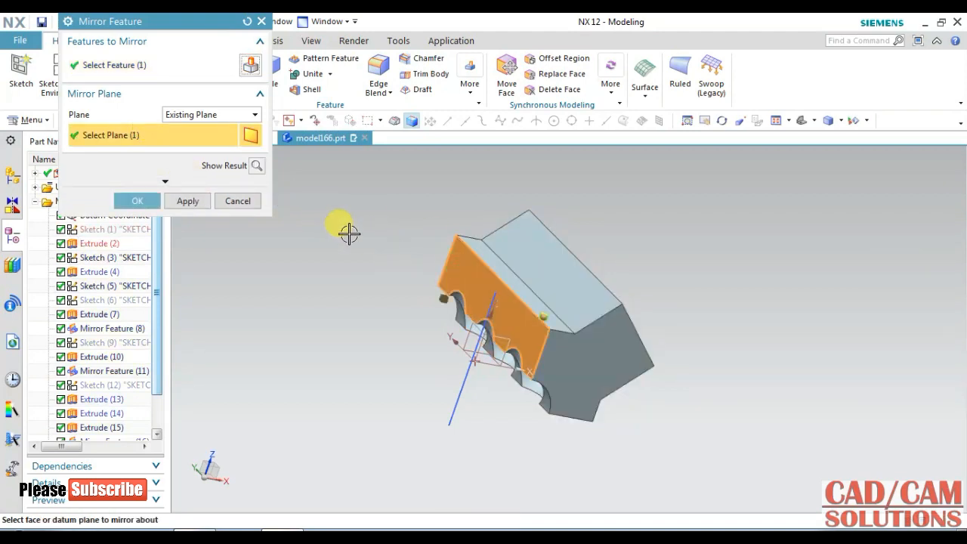
left_click(257, 165)
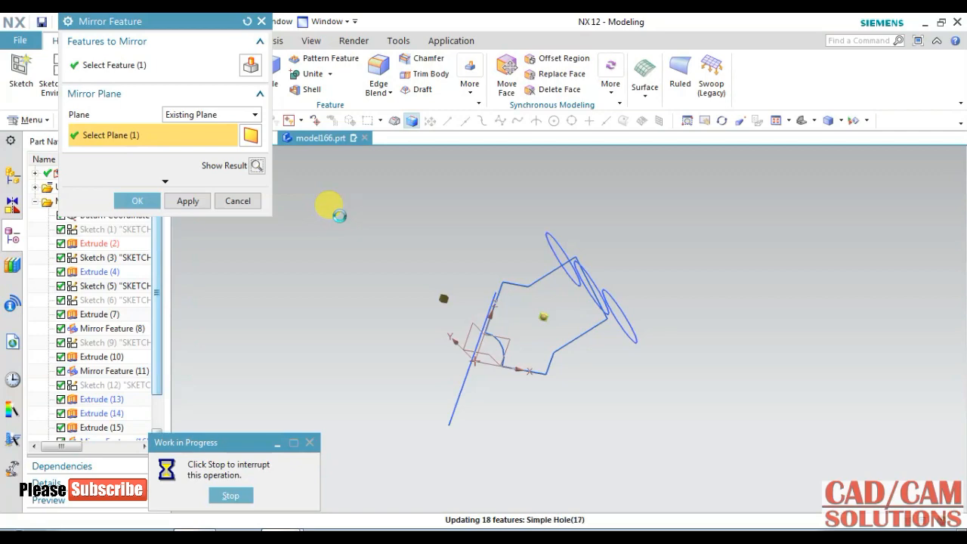
middle_click_drag(638, 289, 605, 298)
left_click(257, 166)
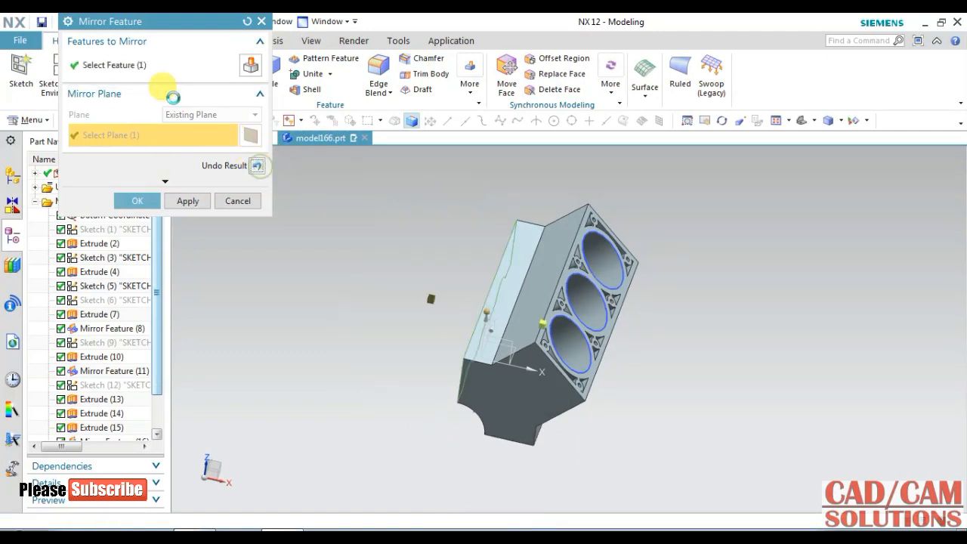
- Try to mirror Extrude (2), Extrude (13) and Mirror Feature (16) together about the side face
left_click(173, 66)
left_click(600, 254)
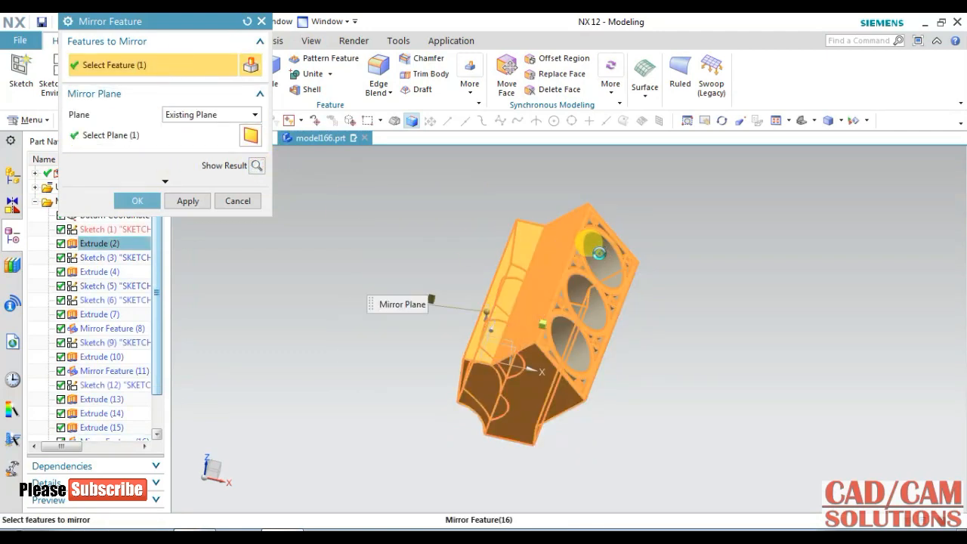
left_click(570, 356)
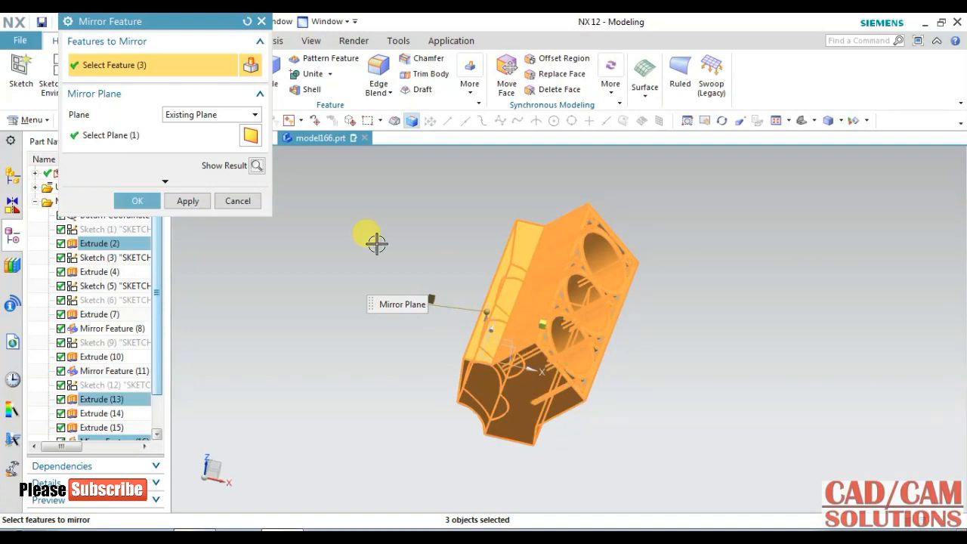
left_click(256, 165)
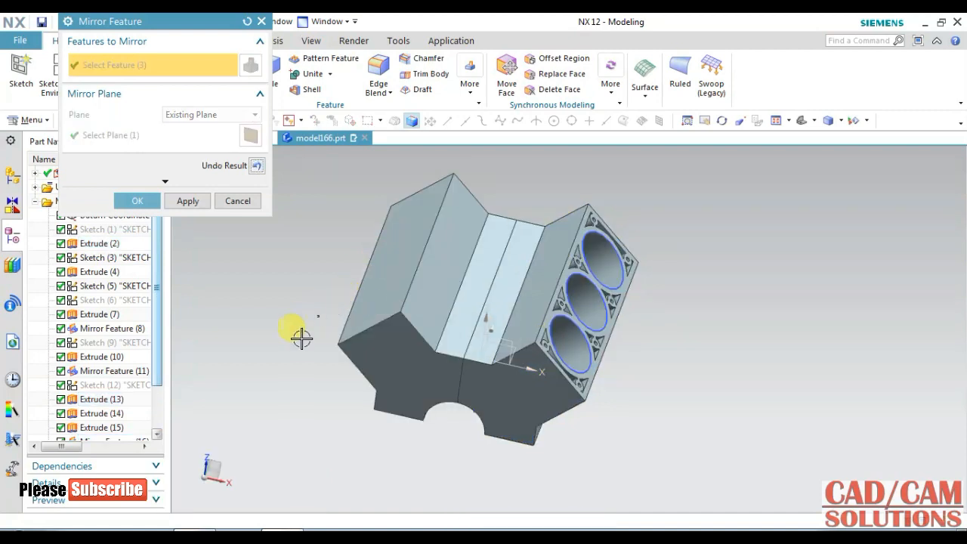
left_click(256, 167)
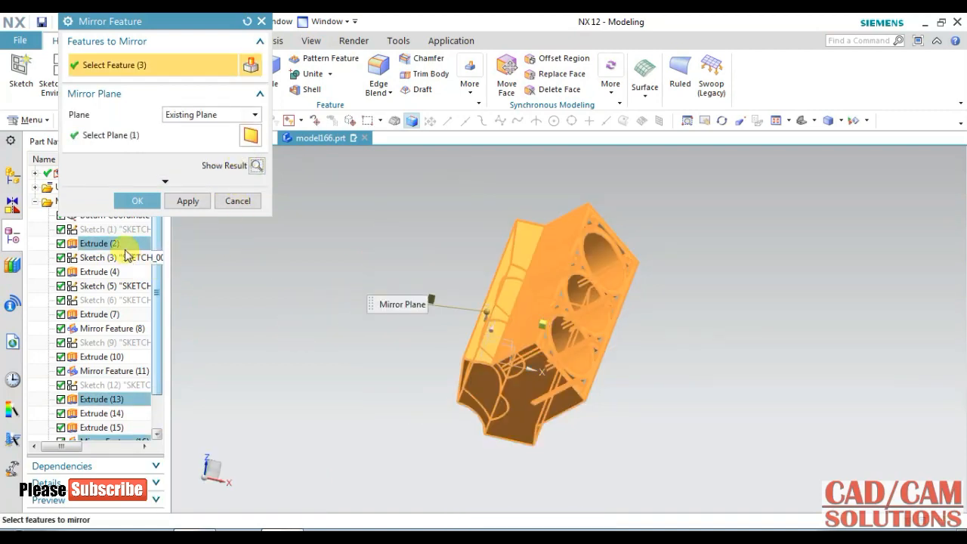
- Try to mirror the features from Extrude (4) through Extrude (15) about the same side face
left_click_drag(143, 22, 314, 47)
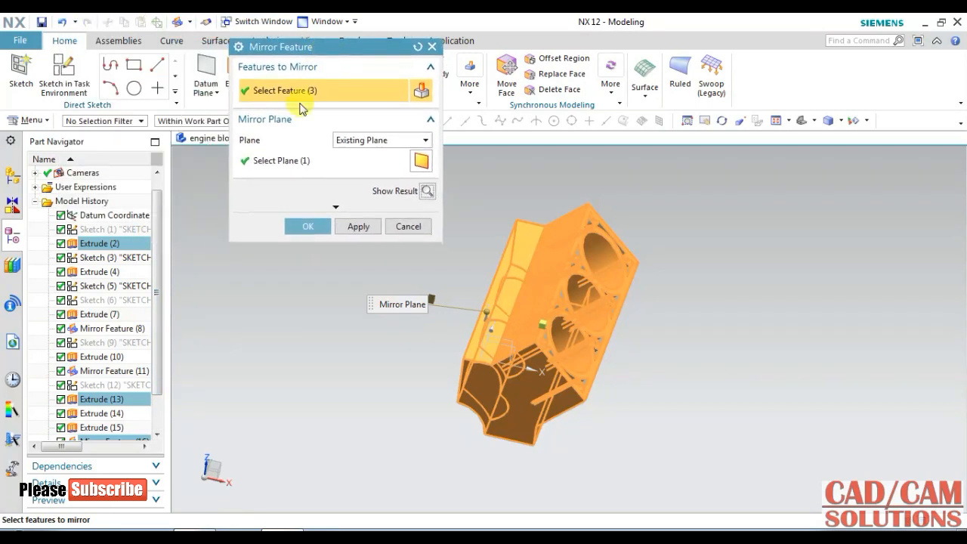
left_click(99, 277, "shift")
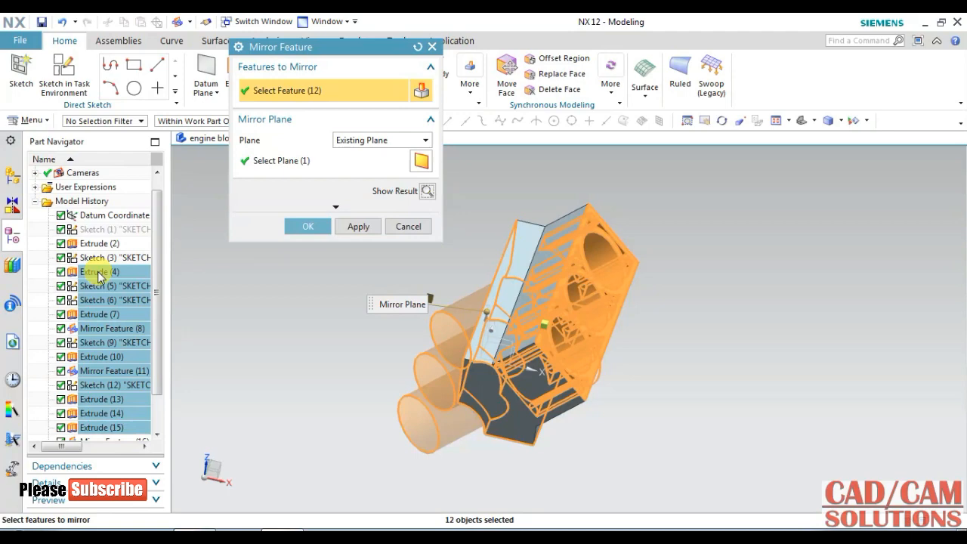
left_click(427, 191)
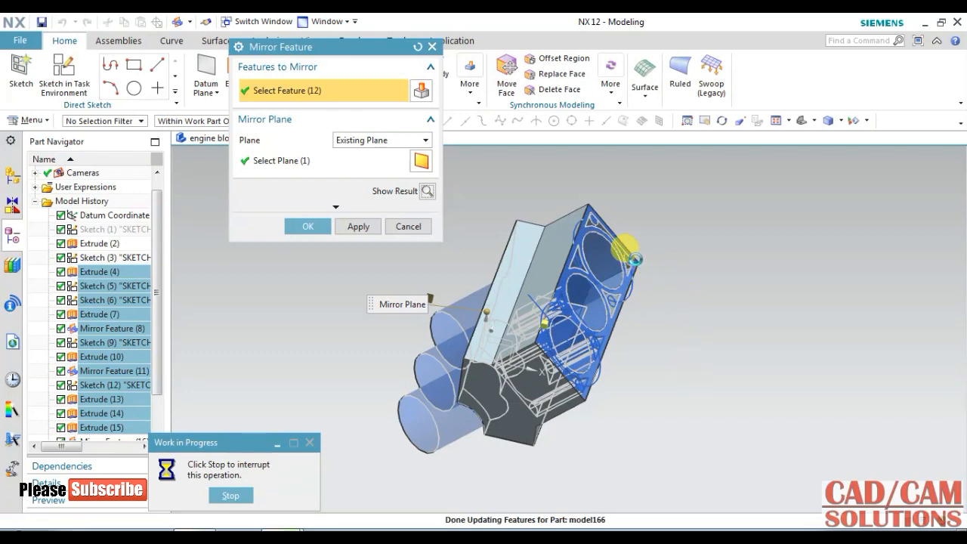
middle_click_drag(648, 346, 680, 333)
left_click(404, 227)
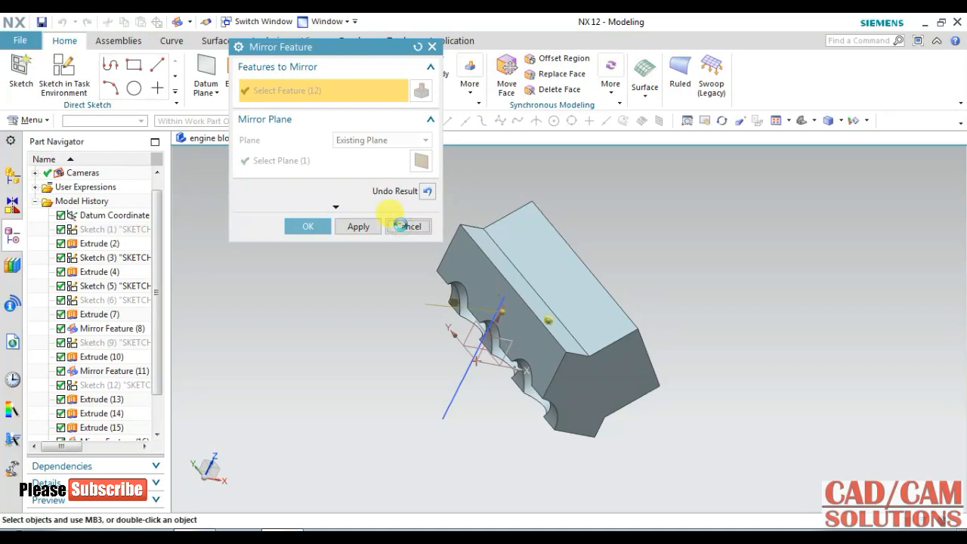
- Try to mirror 16 of the block's features about the side face and inspect the previewed cylinder banks
middle_click_drag(389, 301, 468, 322)
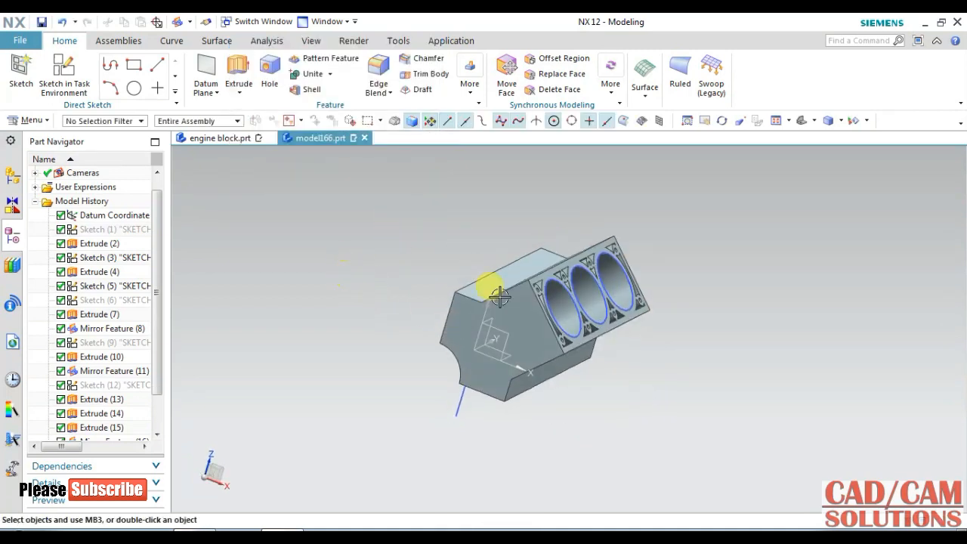
middle_click_drag(391, 275, 415, 281)
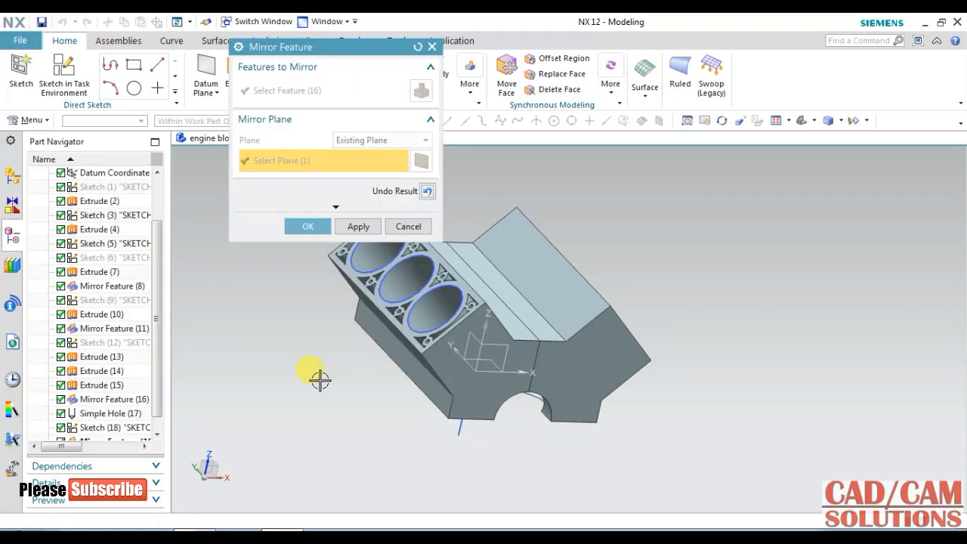
middle_click_drag(700, 302, 678, 366)
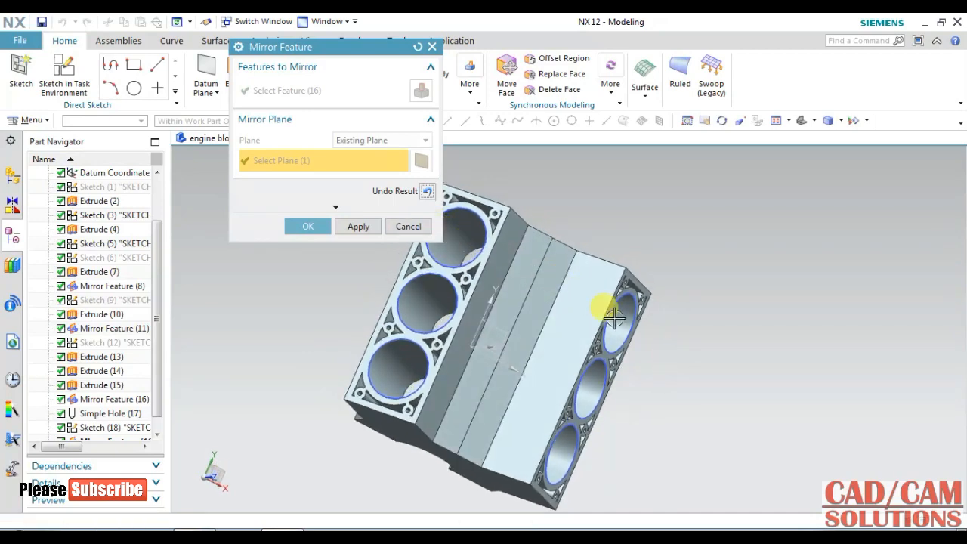
middle_click_drag(665, 351, 703, 339)
left_click(408, 226)
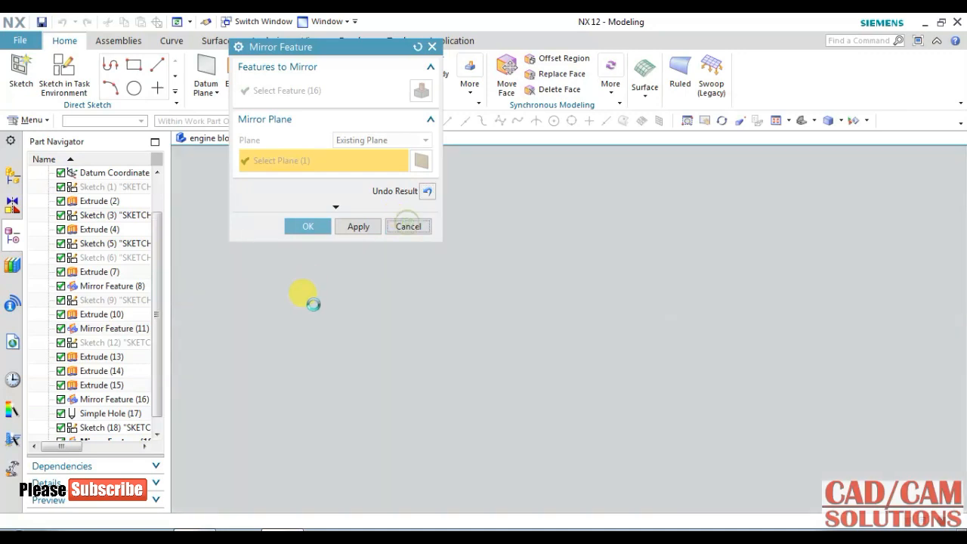
- Copy the block body with Move Object, rotating it 180° about the sketched vertical line and keeping the original
mouse_move(325, 356)
middle_mouse_down()
mouse_move(356, 341)
mouse_move(380, 352)
mouse_move(360, 363)
mouse_move(330, 337)
mouse_move(340, 346)
middle_mouse_up()
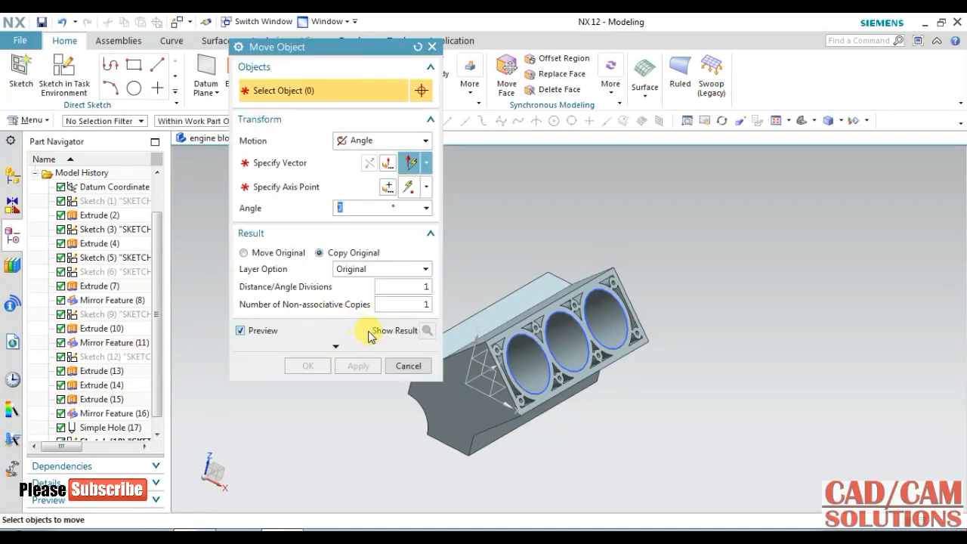
left_click(407, 367)
left_click(29, 120)
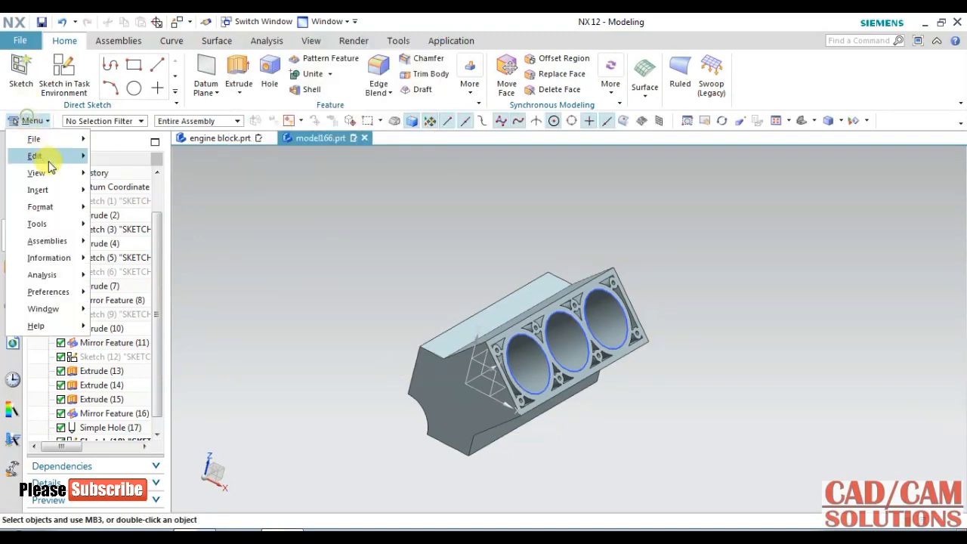
mouse_move(60, 156)
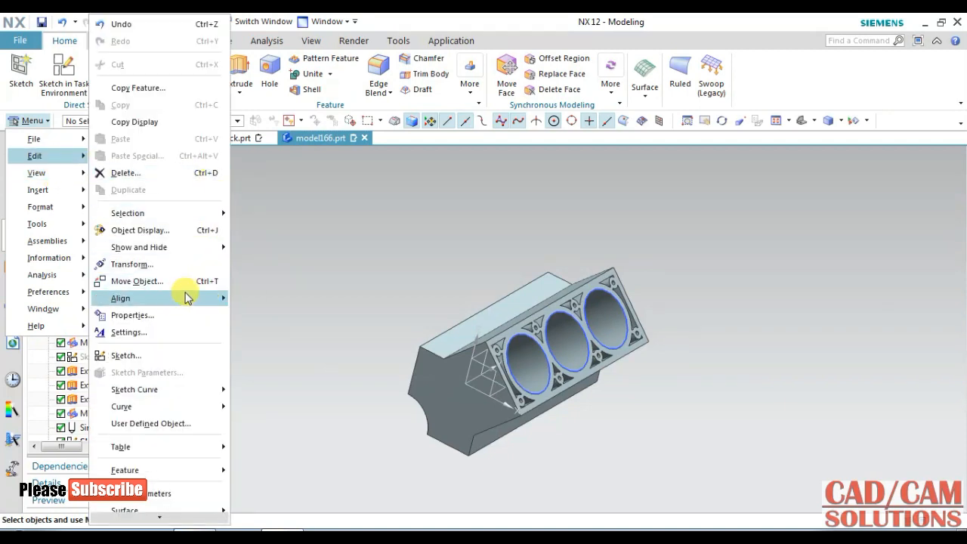
left_click(180, 266)
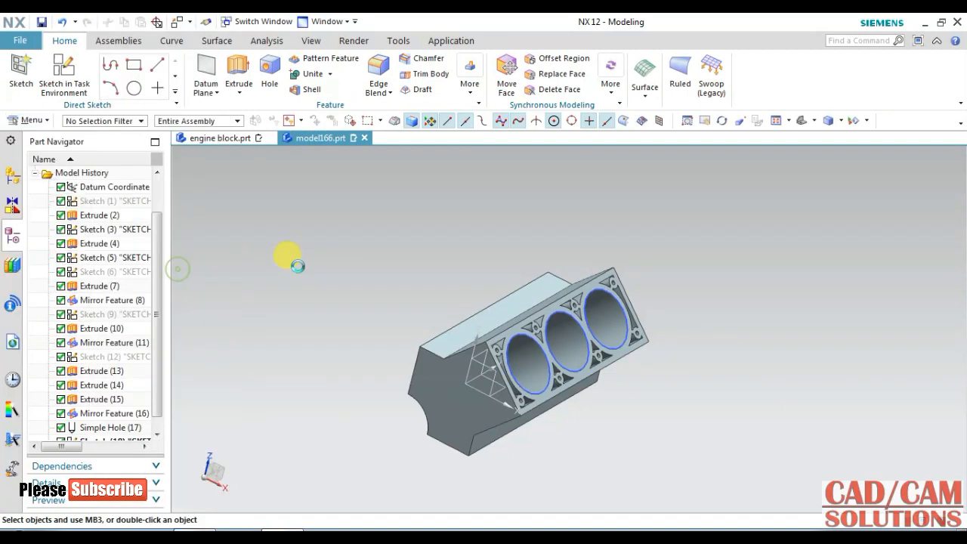
left_click(388, 183)
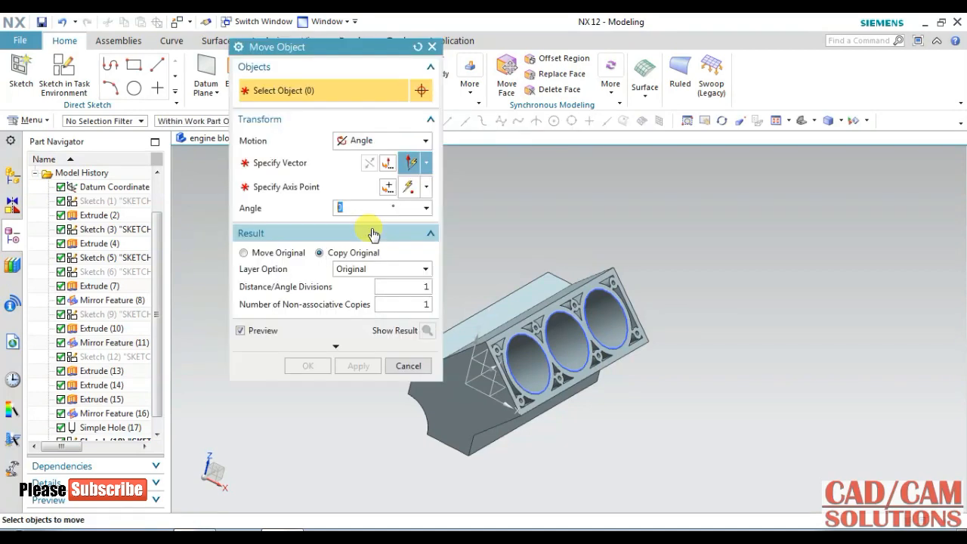
left_click(499, 312)
left_click(302, 162)
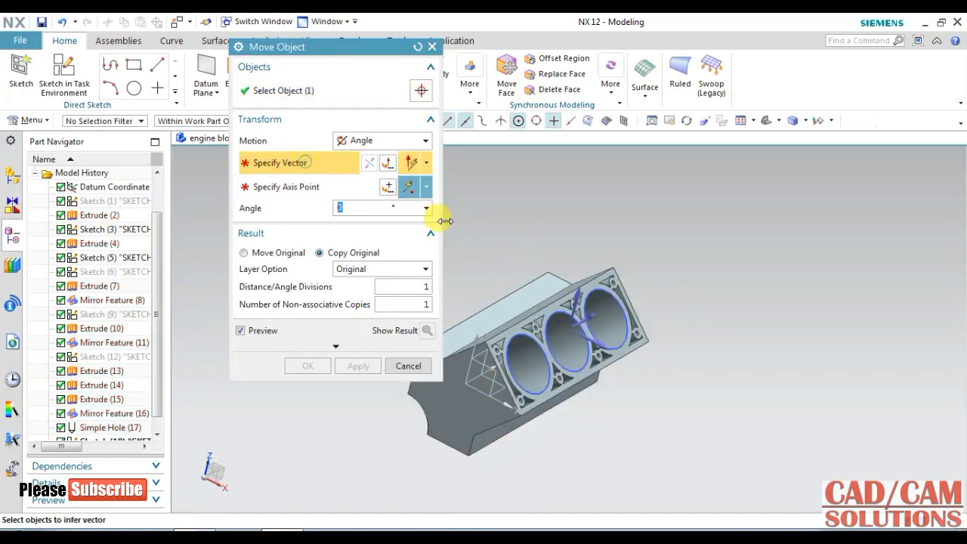
middle_click_drag(486, 247, 550, 234)
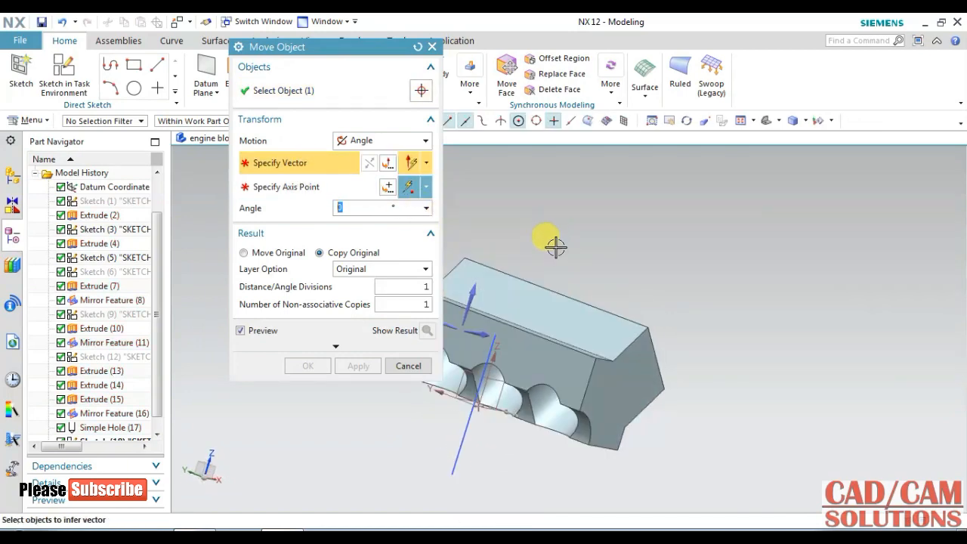
left_click(461, 433)
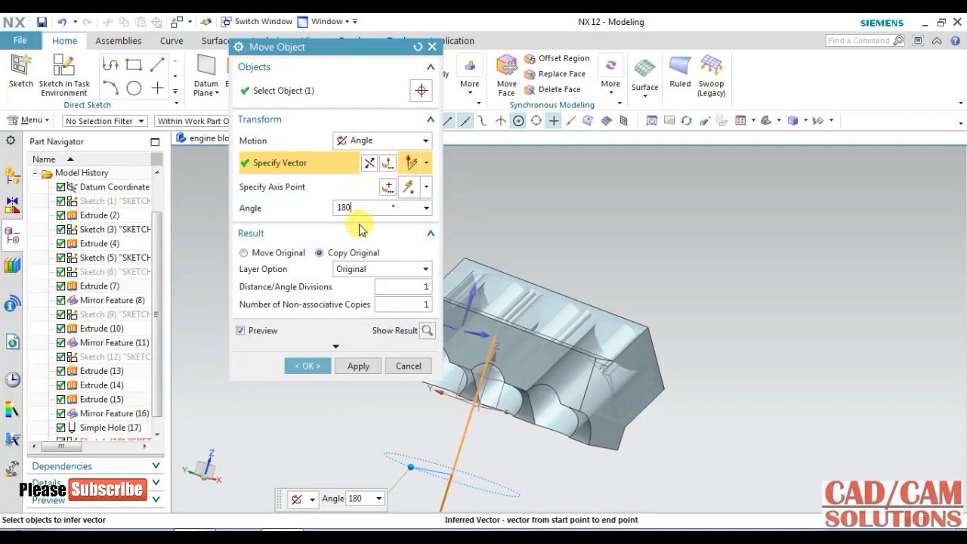
left_click(427, 331)
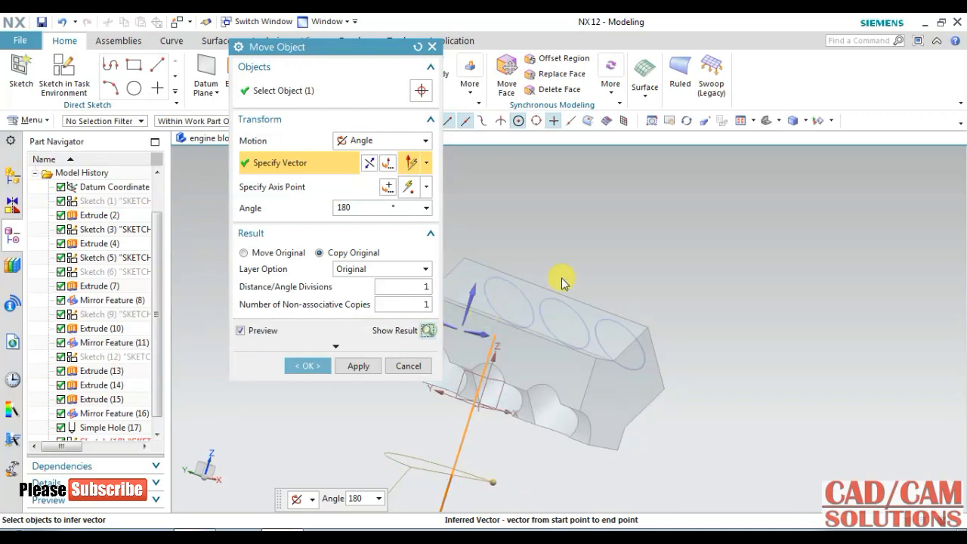
left_click(319, 366)
- Unite the rotated copy with the original block into a single body
middle_click_drag(627, 259, 405, 324)
middle_click_drag(290, 366, 319, 363)
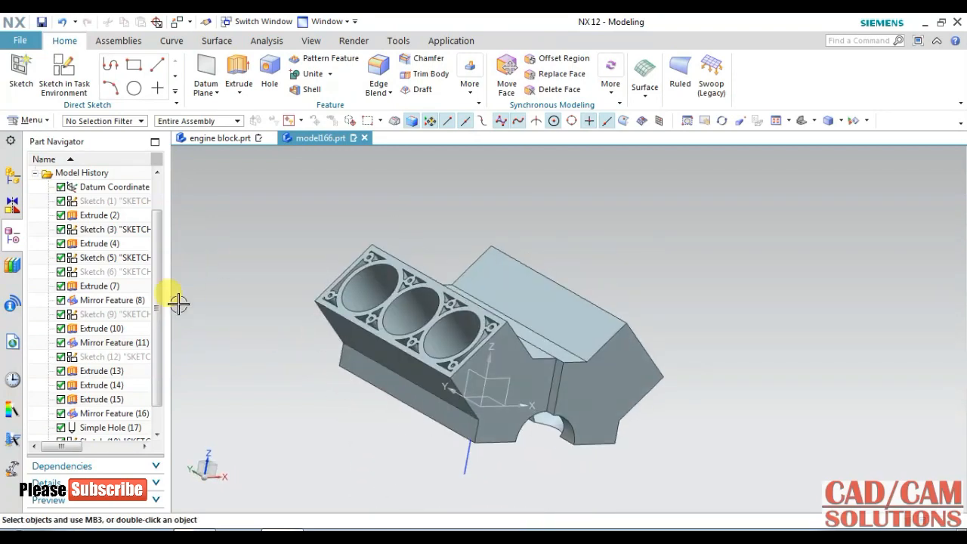
scroll(156, 328, "down", 1)
middle_click_drag(669, 229, 540, 212)
left_click(310, 74)
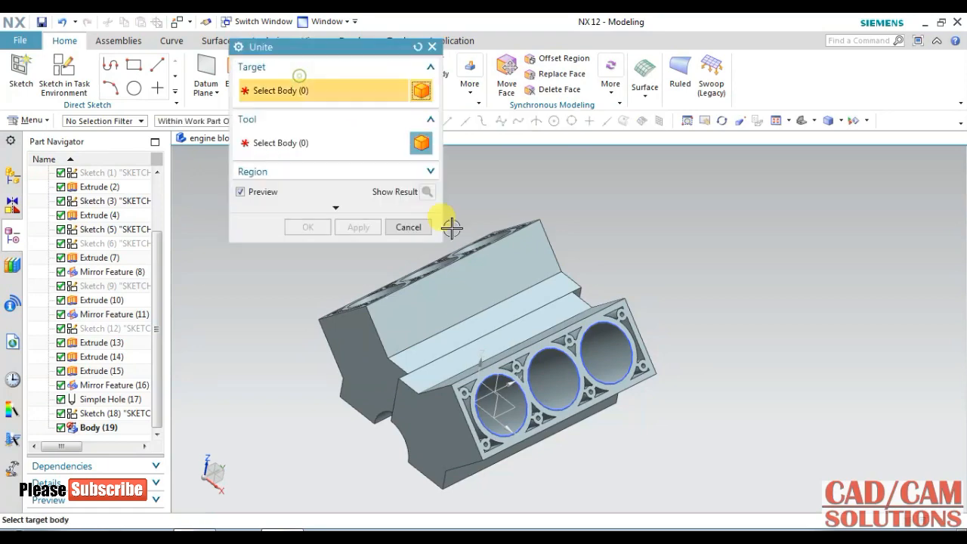
left_click(418, 341)
left_click(489, 358)
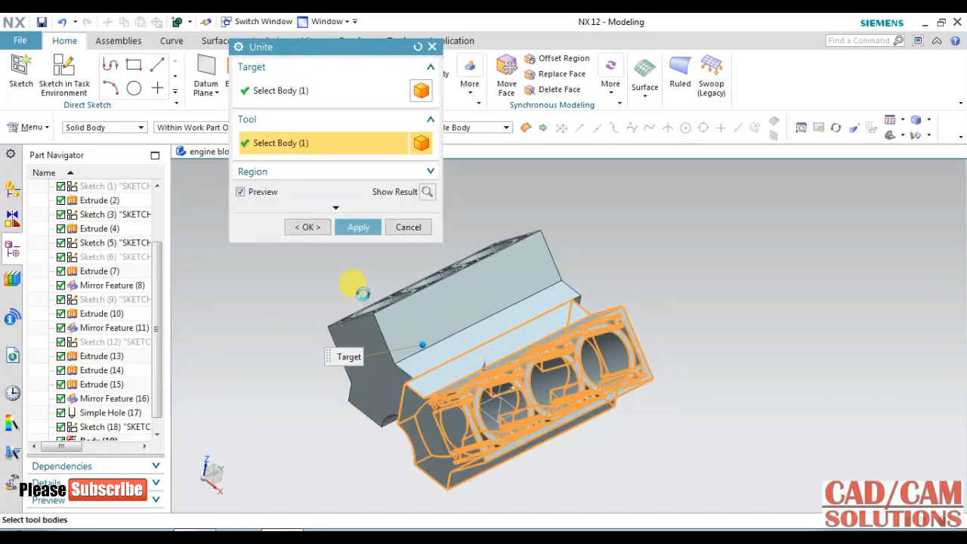
left_click(307, 226)
- Start an Extrude with the eight edges bounding the recessed end face of one cylinder bank as the section
mouse_move(278, 269)
middle_mouse_down()
mouse_move(287, 287)
mouse_move(266, 274)
mouse_move(323, 291)
mouse_move(276, 280)
middle_mouse_up()
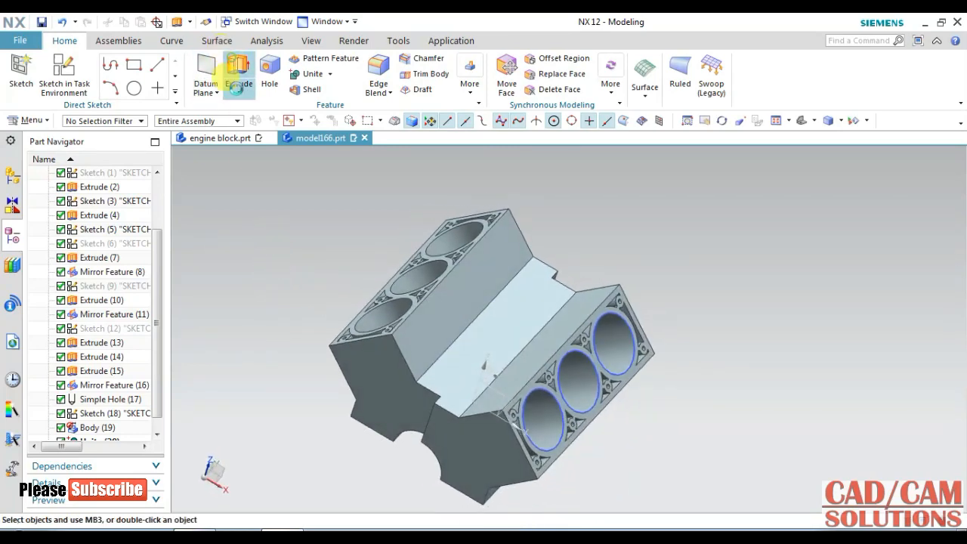
left_click(237, 68)
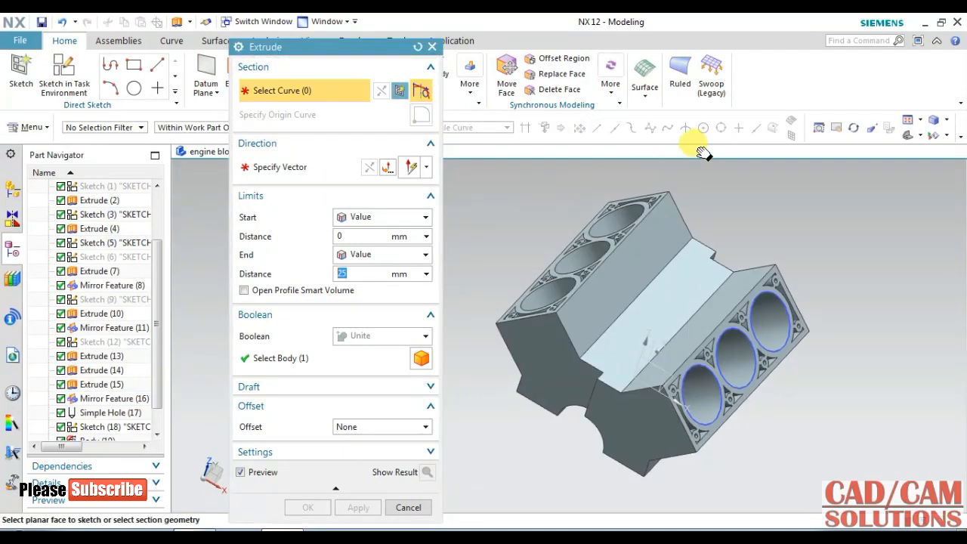
right_click(701, 151)
left_click(512, 385)
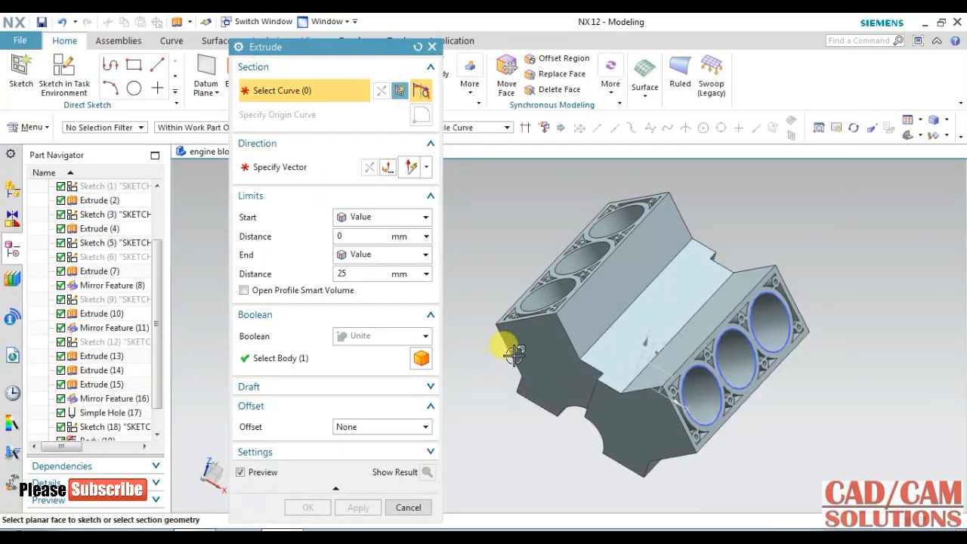
left_click(568, 333)
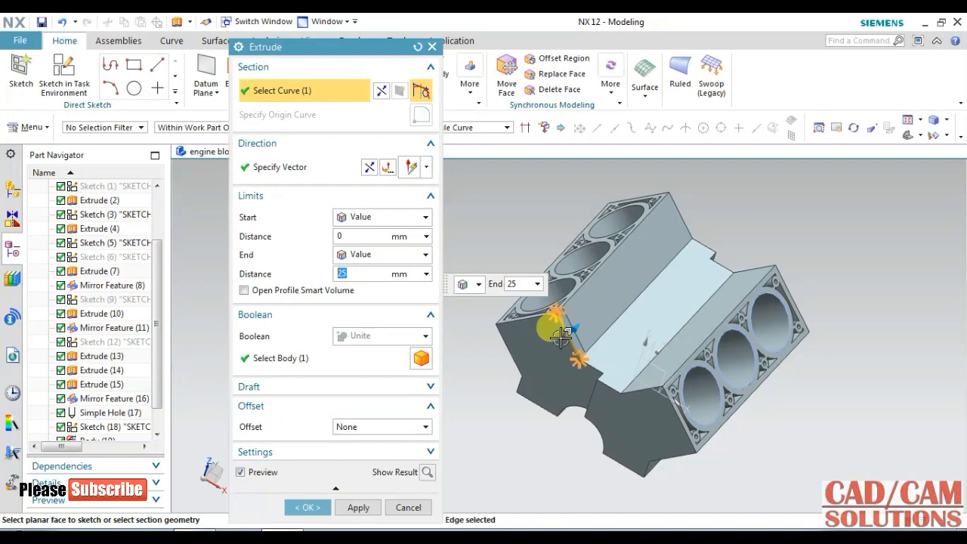
scroll(582, 318, "up", 3)
right_click(593, 309)
left_click(612, 346)
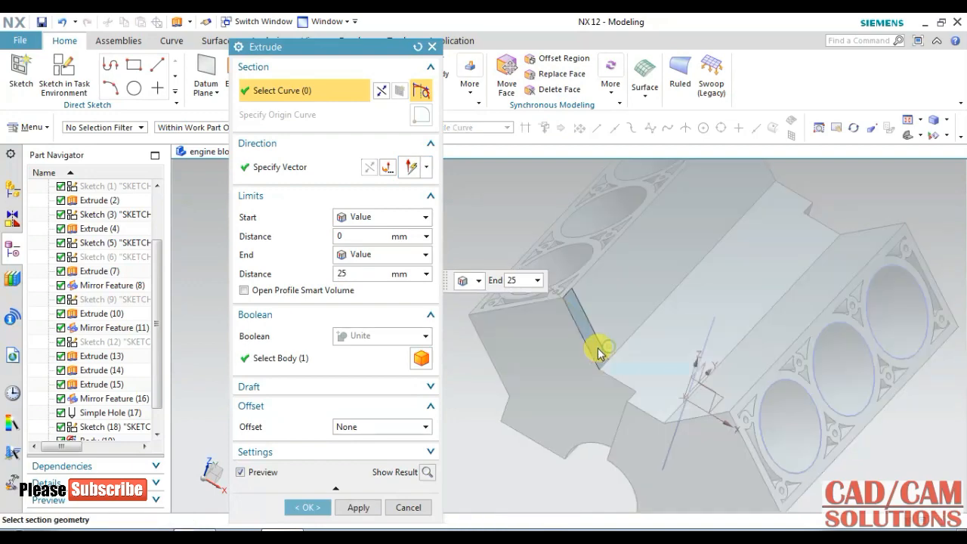
left_click(521, 307)
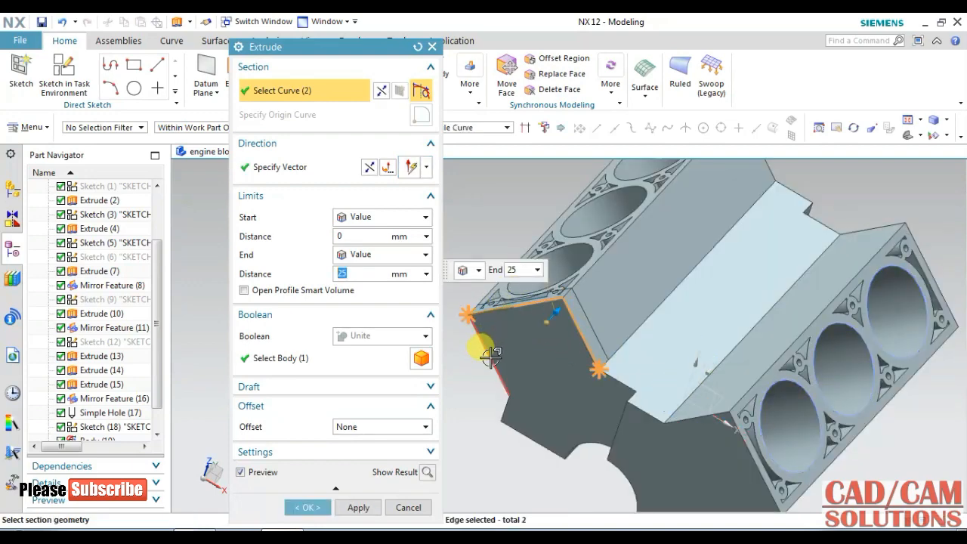
left_click(510, 384)
left_click(504, 410)
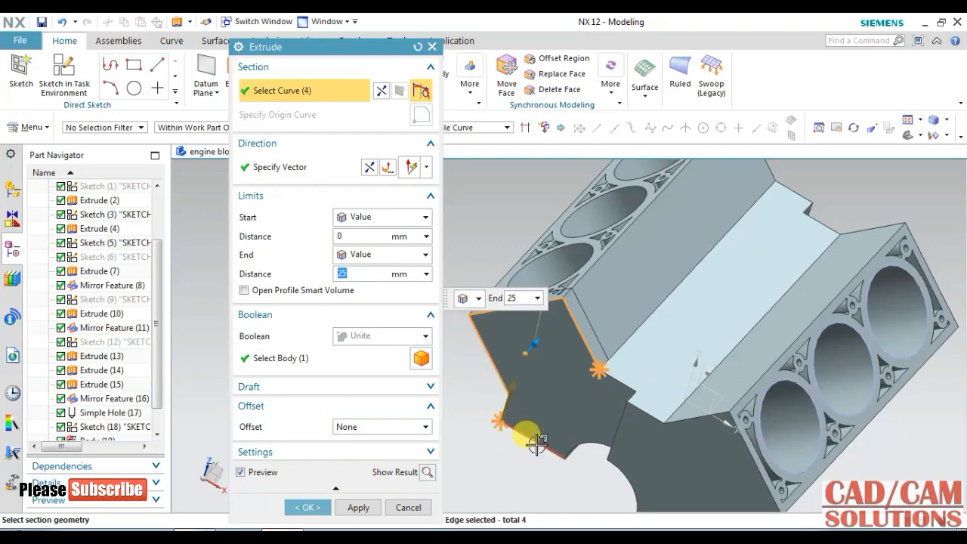
left_click(537, 446)
left_click(609, 375)
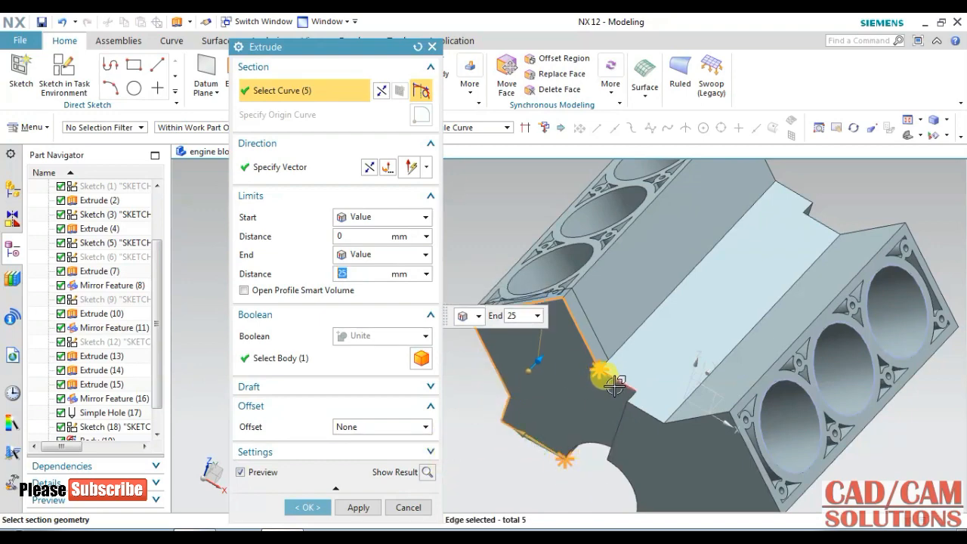
middle_click_drag(489, 378, 754, 439)
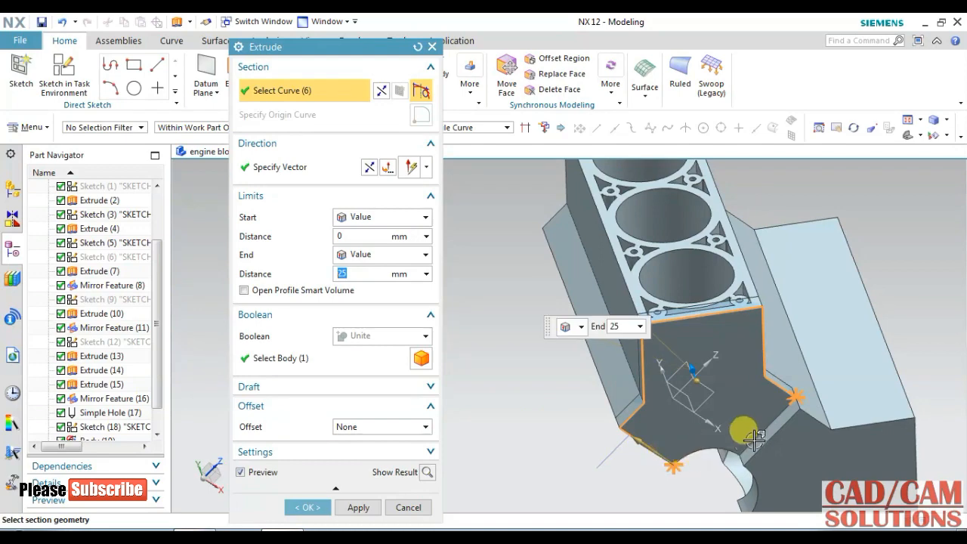
left_click(709, 450)
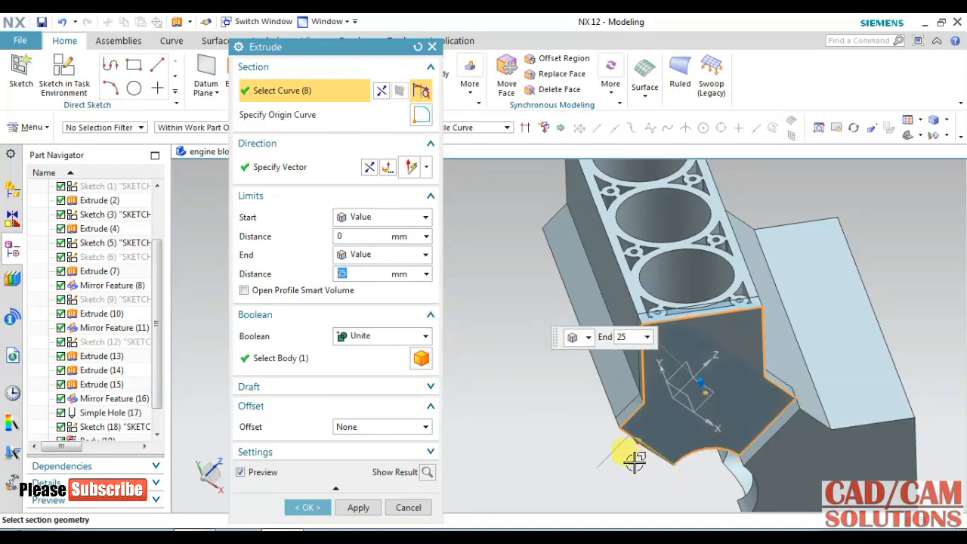
- Reverse the extrusion to point outward from the end face and preview the result with an end distance of 25 mm
left_click(371, 171)
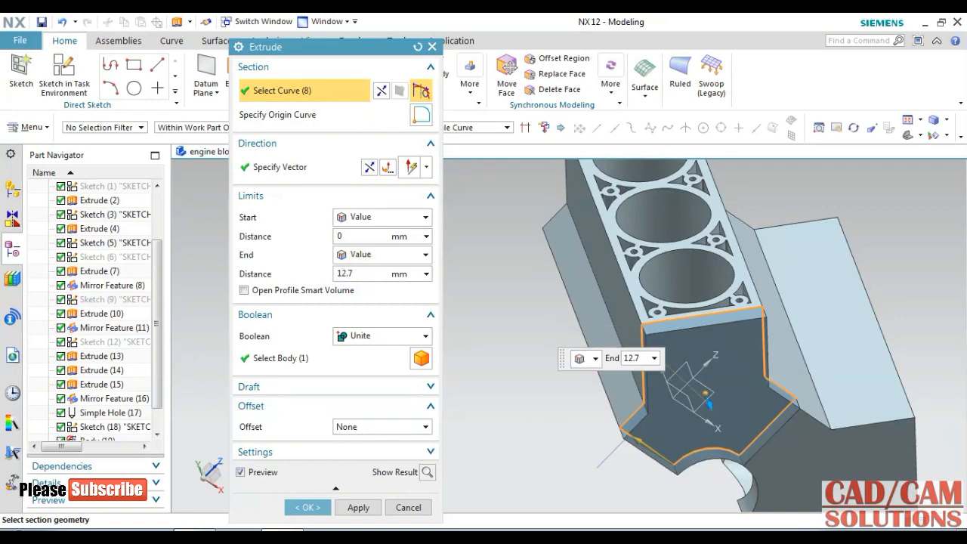
left_click(368, 272)
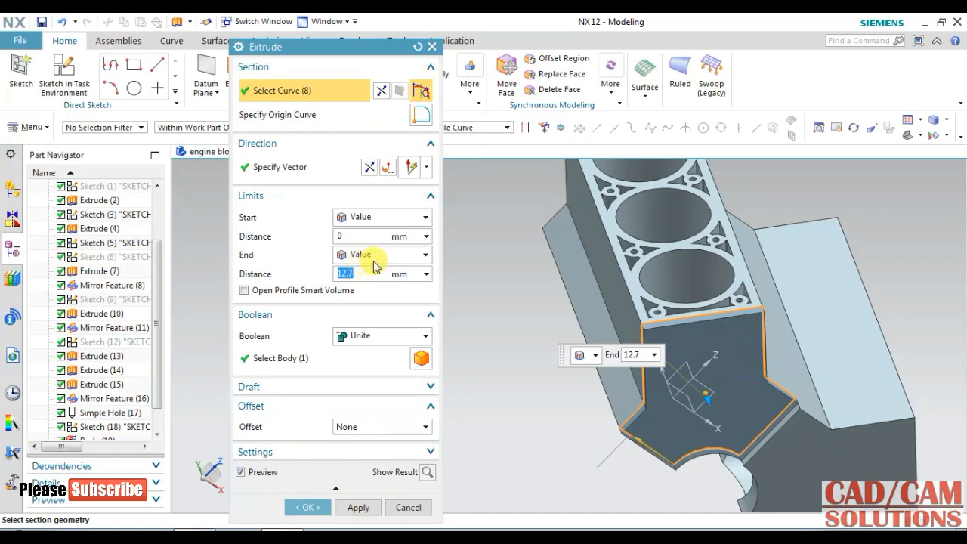
left_click(369, 169)
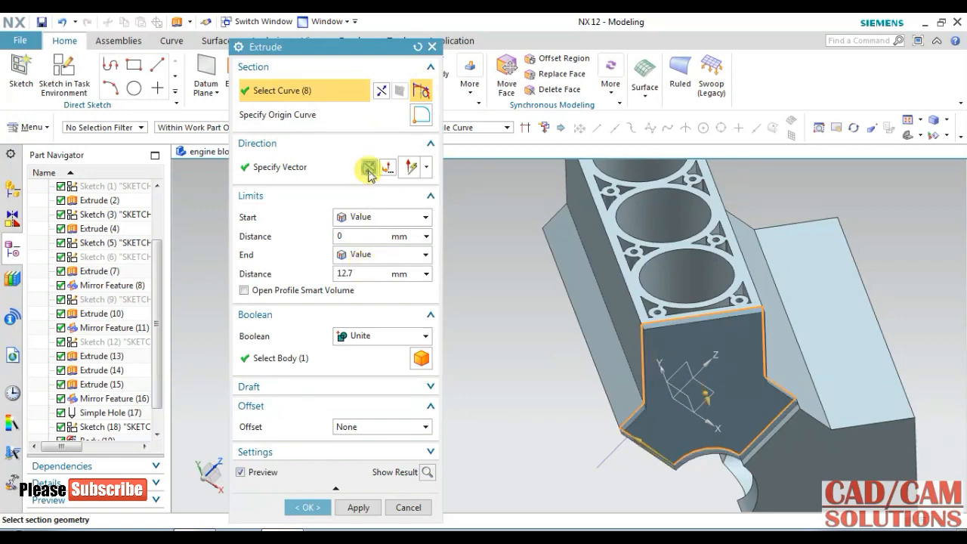
left_click(354, 272)
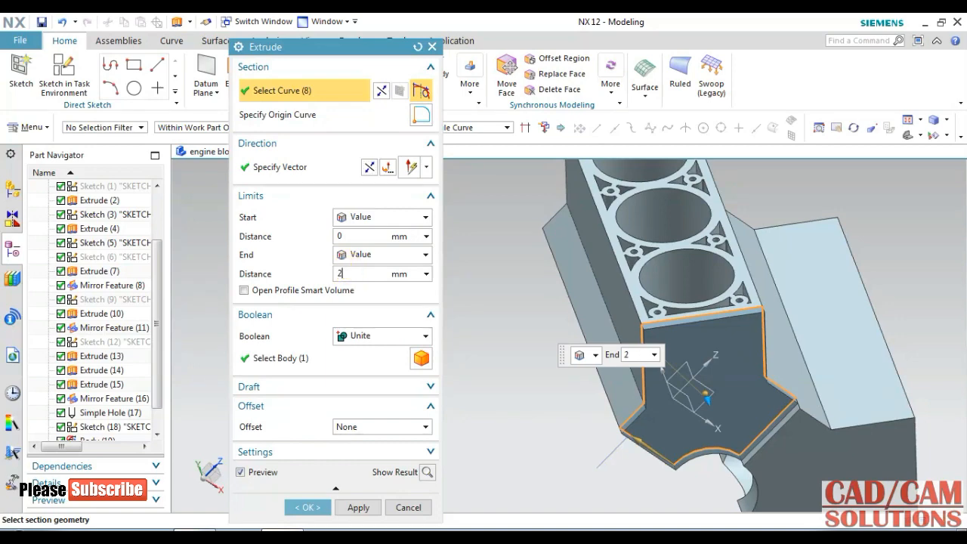
left_click(375, 167)
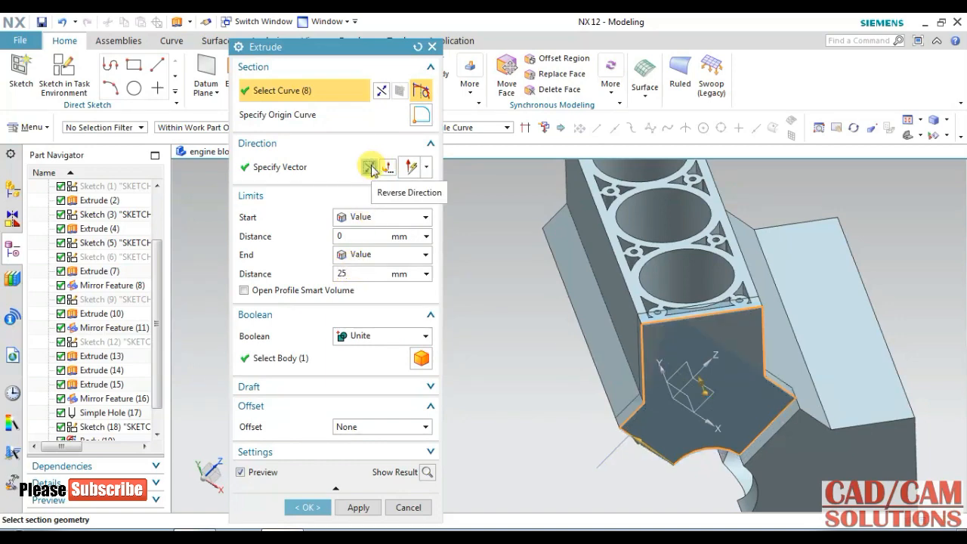
left_click(372, 170)
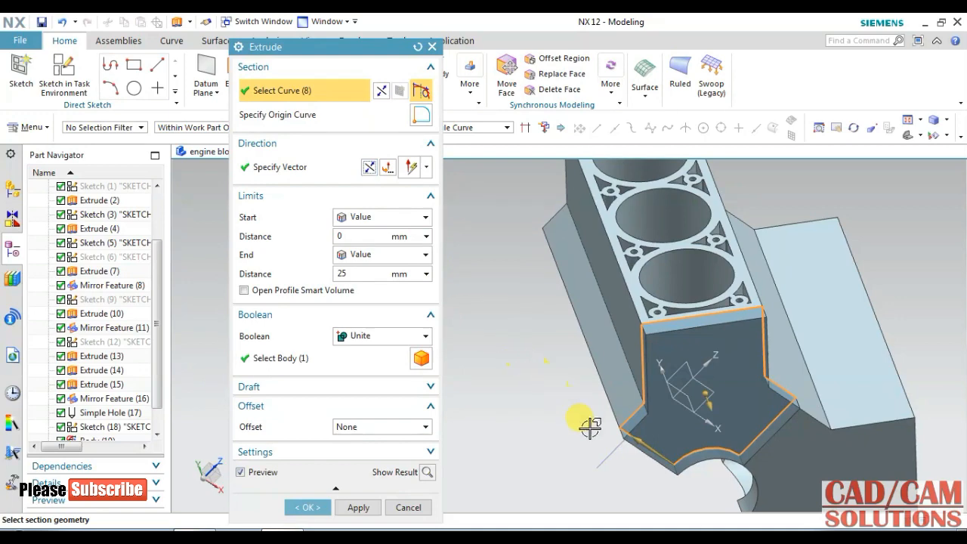
left_click(428, 471)
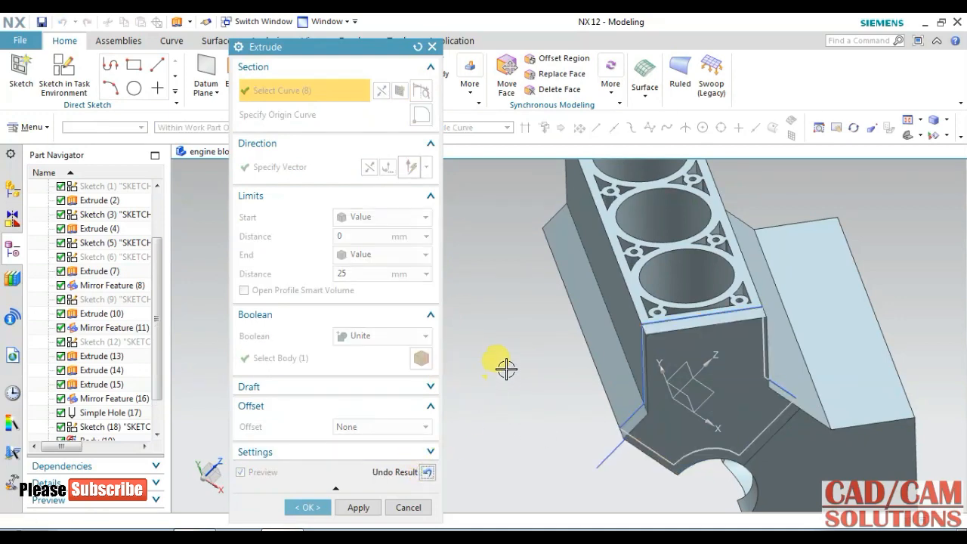
middle_click_drag(508, 344, 490, 330)
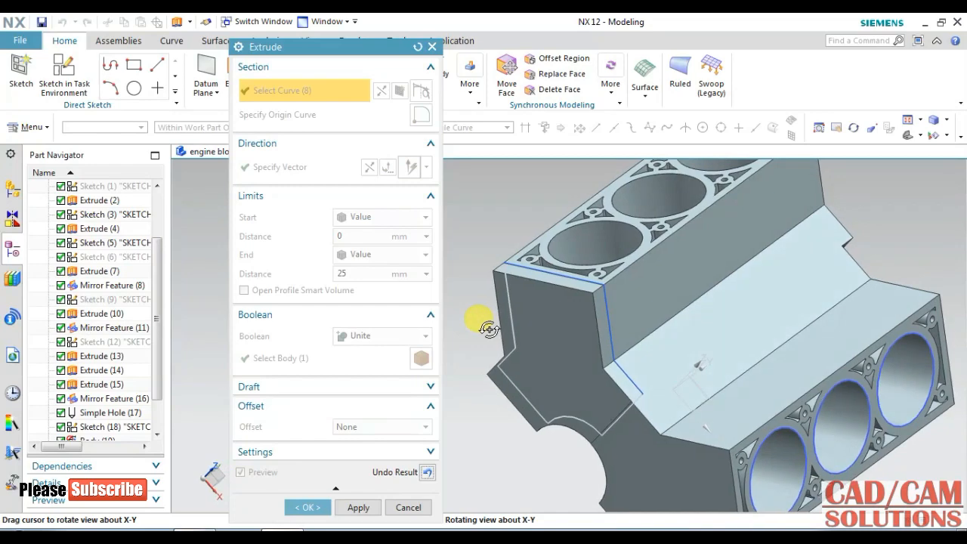
left_click(428, 472)
- Set the end limit to Until Extended at the neighbouring bank's end face and apply the extrusion, united with the block
left_click(378, 254)
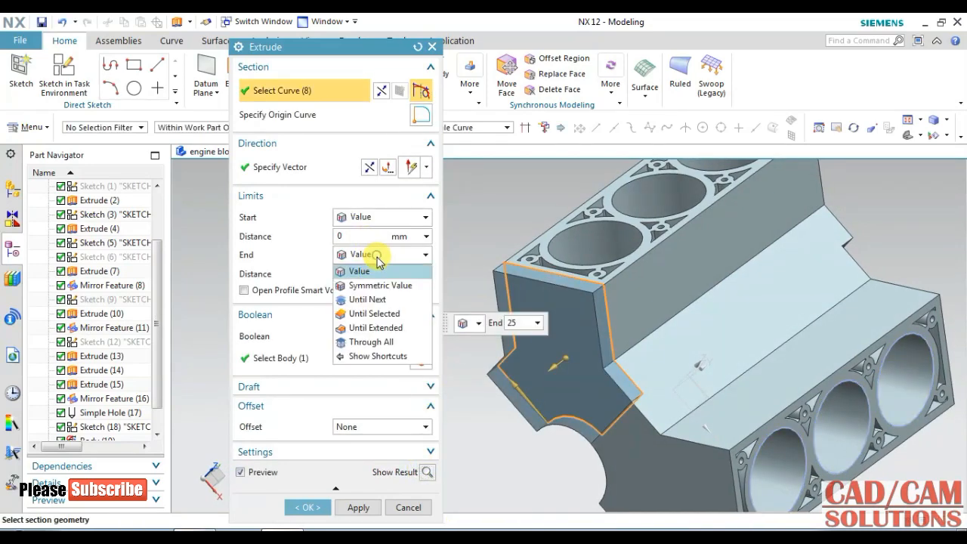
left_click(372, 328)
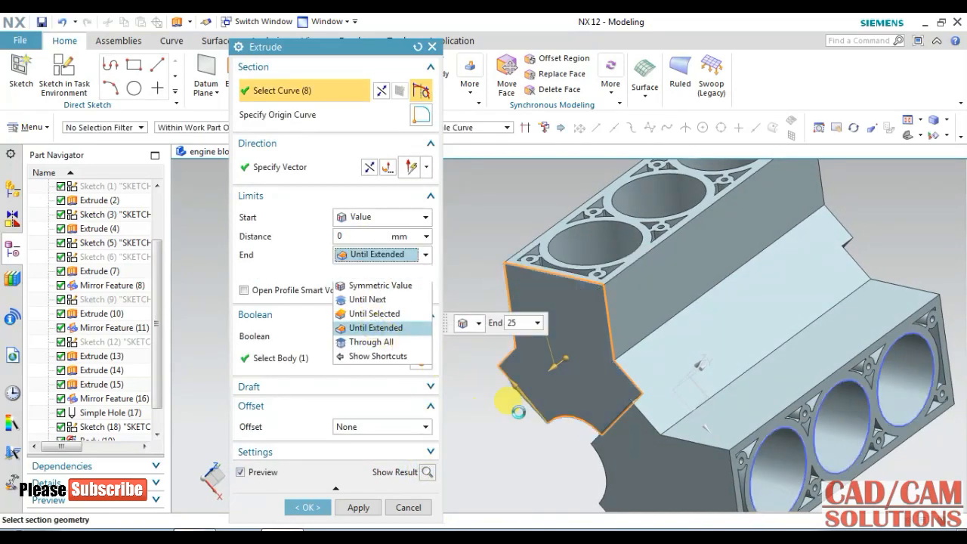
left_click(612, 445)
left_click(367, 515)
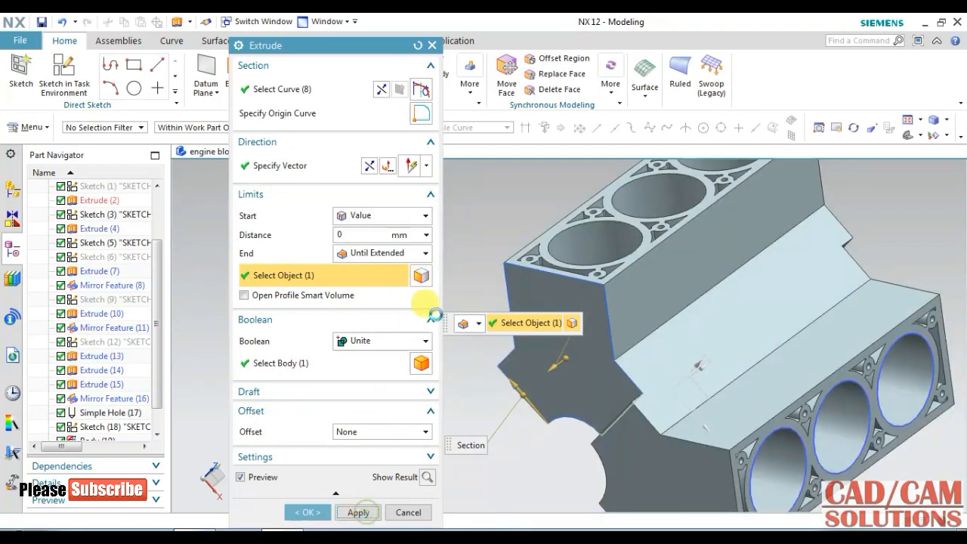
- Select the eight edges bounding the recessed face at the opposite end of the block as a new extrusion section
middle_click_drag(888, 212, 804, 190)
scroll(815, 290, "up", 5)
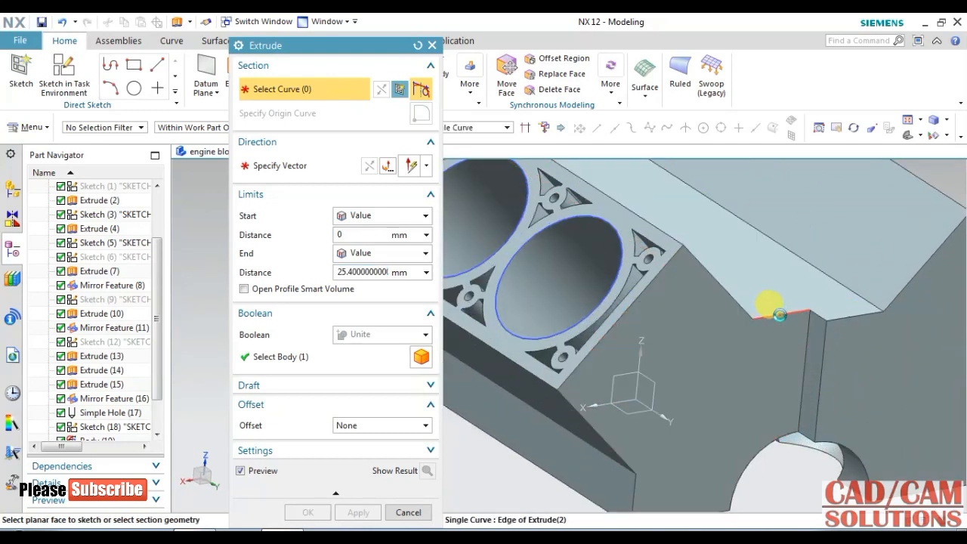
left_click(781, 314)
left_click(724, 281)
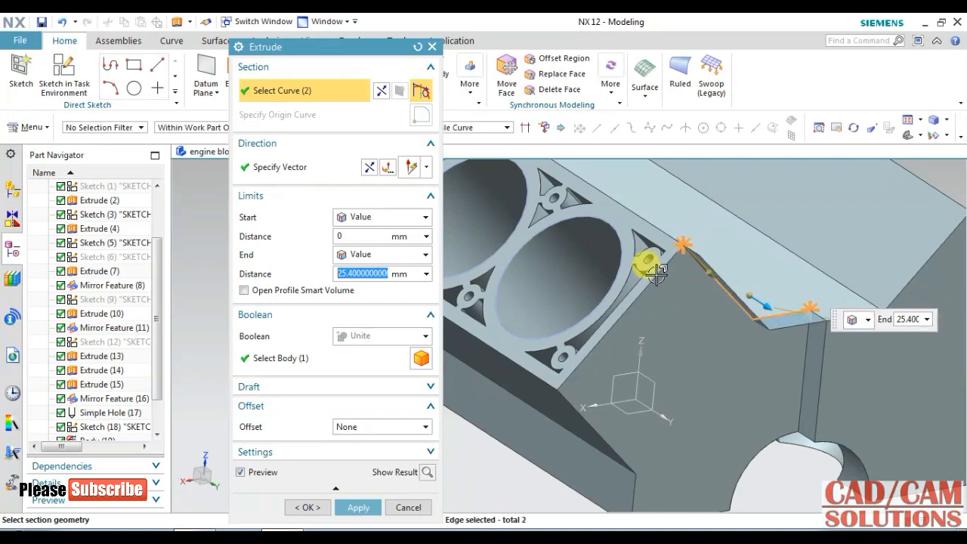
left_click(648, 263)
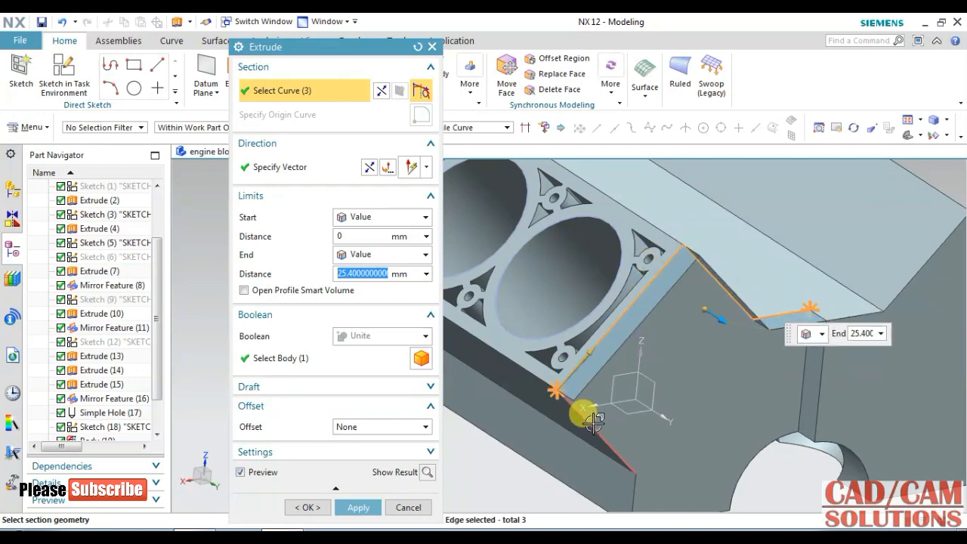
left_click(594, 423)
left_click(634, 491)
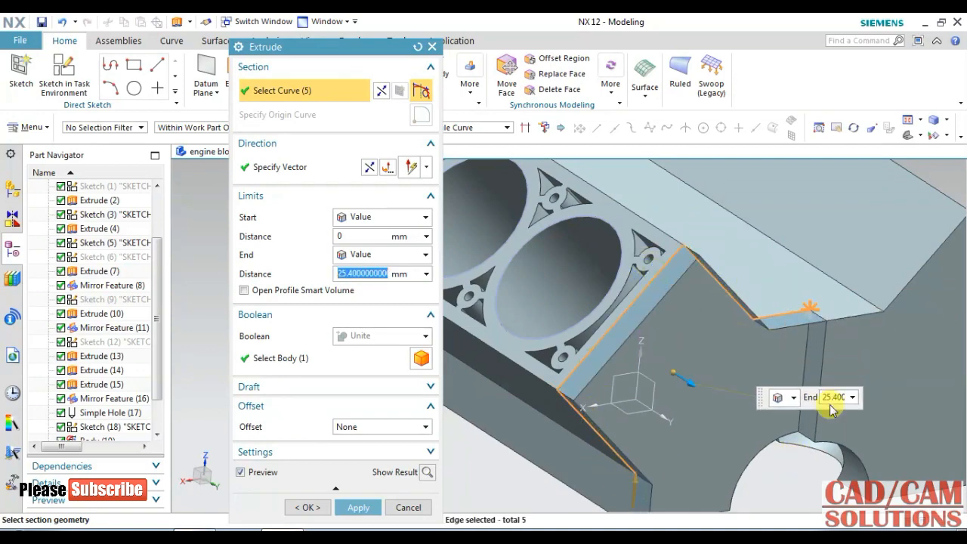
left_click(808, 356)
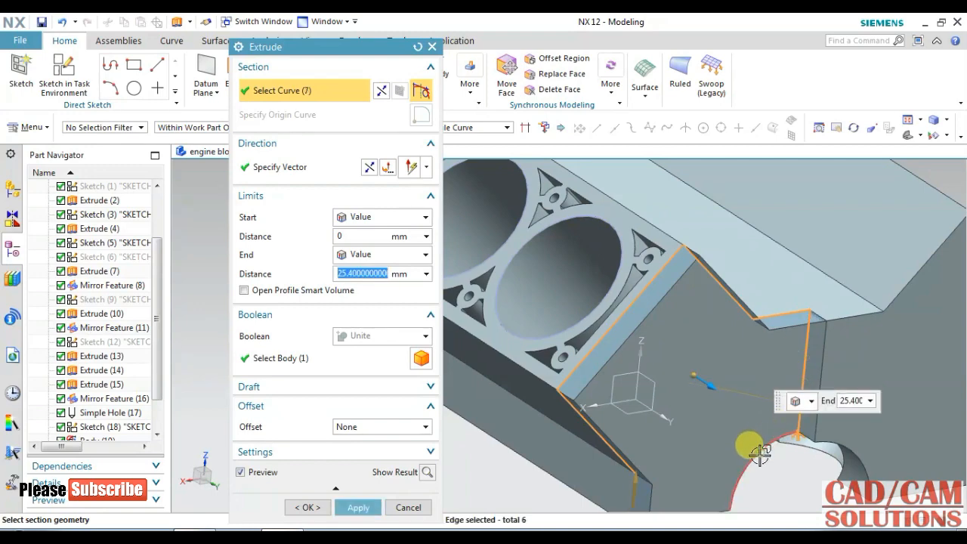
left_click(760, 453)
scroll(756, 463, "down", 1)
scroll(716, 511, "down", 1)
left_click(706, 511)
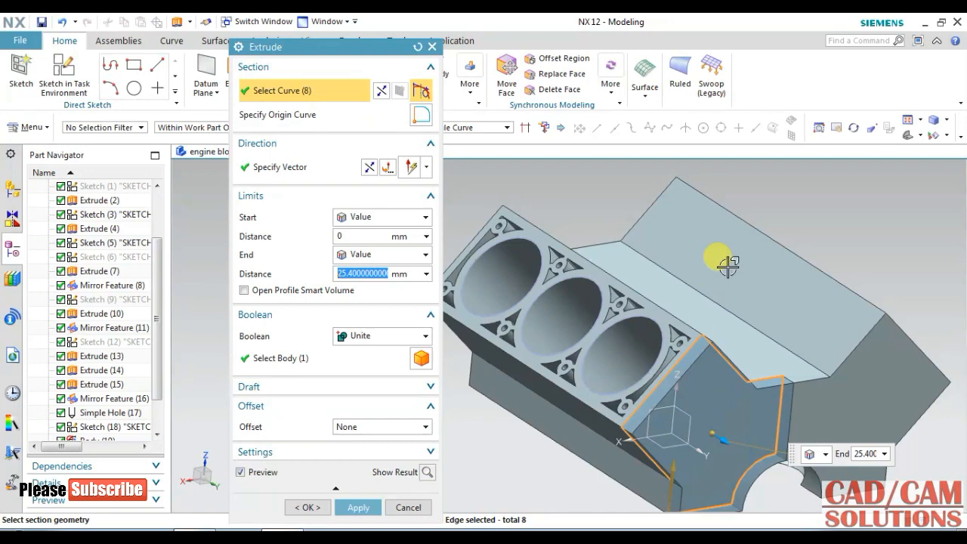
- Extrude the opposite end section Until Extended to the adjacent bank's end face, uniting it with the block
mouse_move(794, 201)
middle_mouse_down()
mouse_move(816, 199)
mouse_move(793, 190)
mouse_move(814, 205)
mouse_move(803, 203)
middle_mouse_up()
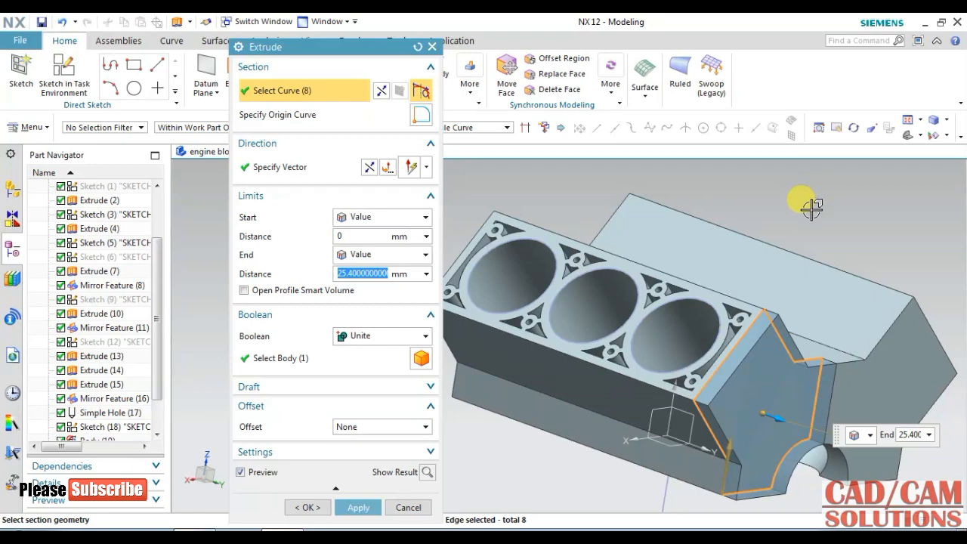
left_click(370, 257)
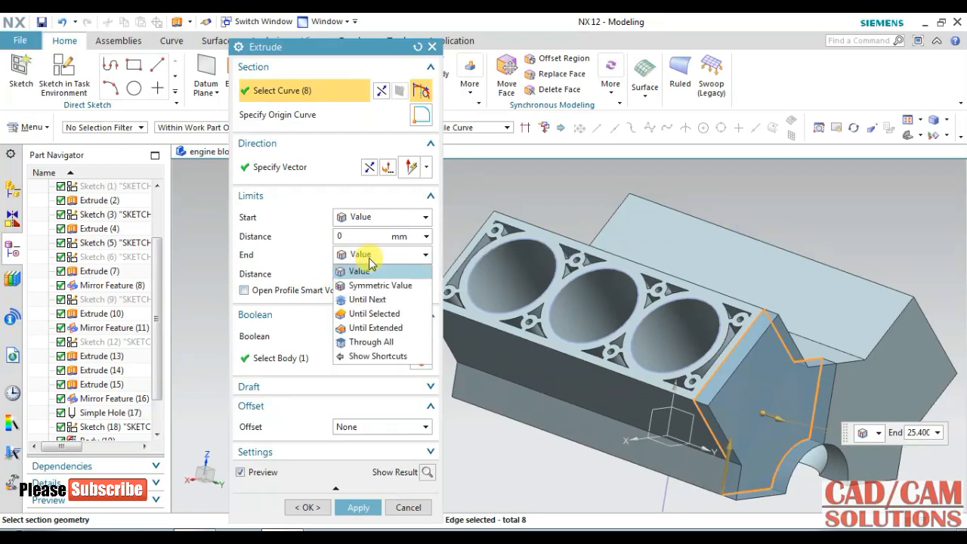
left_click(378, 328)
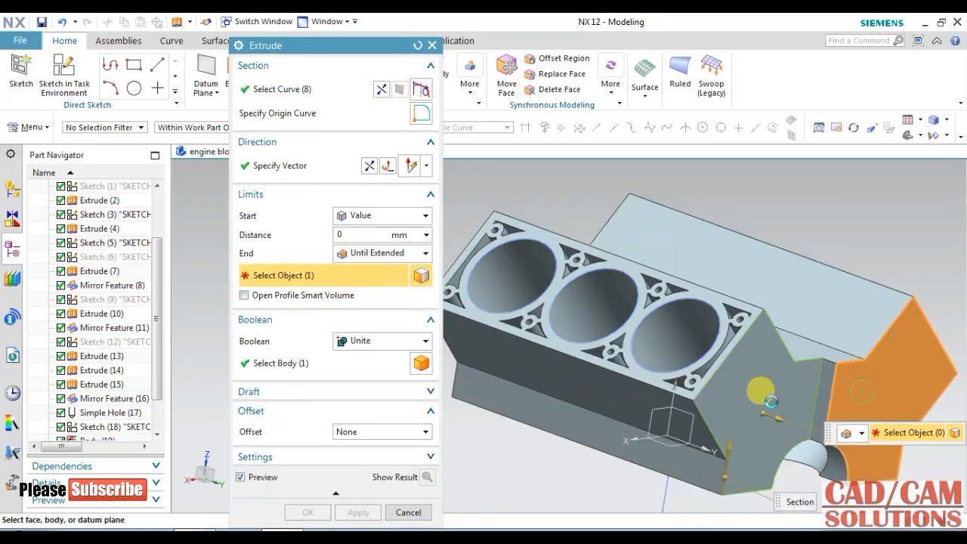
left_click(822, 399)
left_click(308, 512)
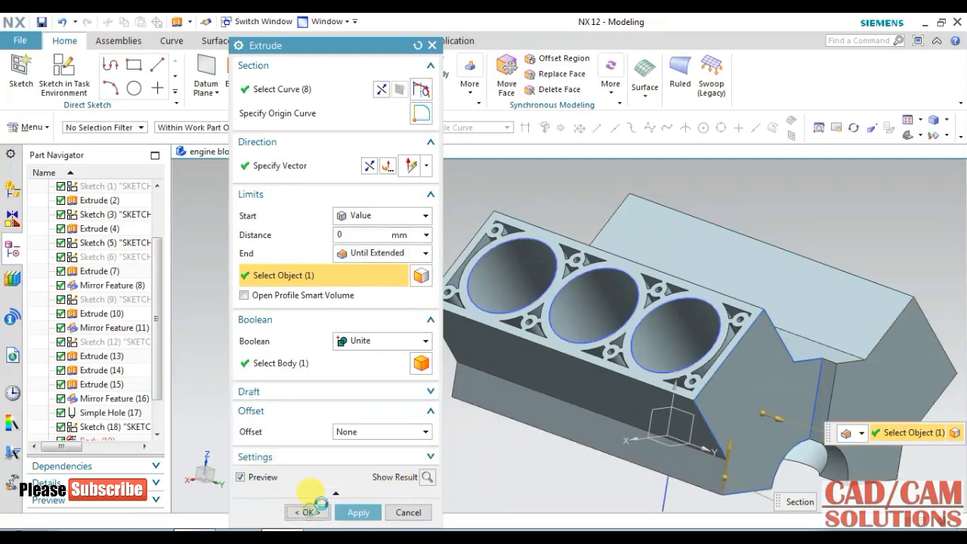
- Hide the vertical line sketch below the block and bring the levelled end face into view
mouse_move(792, 230)
middle_mouse_down()
mouse_move(860, 209)
mouse_move(767, 199)
mouse_move(796, 220)
mouse_move(784, 190)
middle_mouse_up()
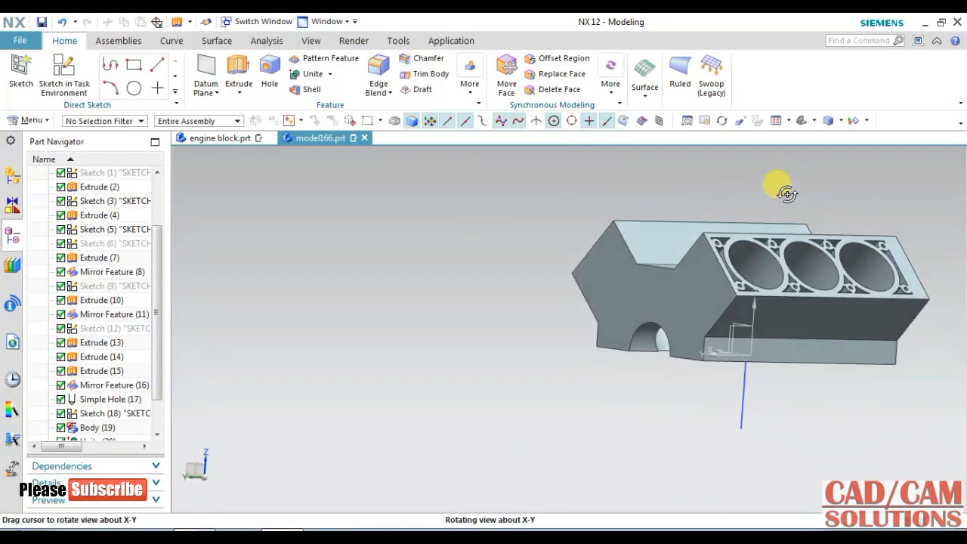
left_click(740, 378)
right_click_drag(742, 379, 733, 469)
right_click_drag(464, 262, 391, 348)
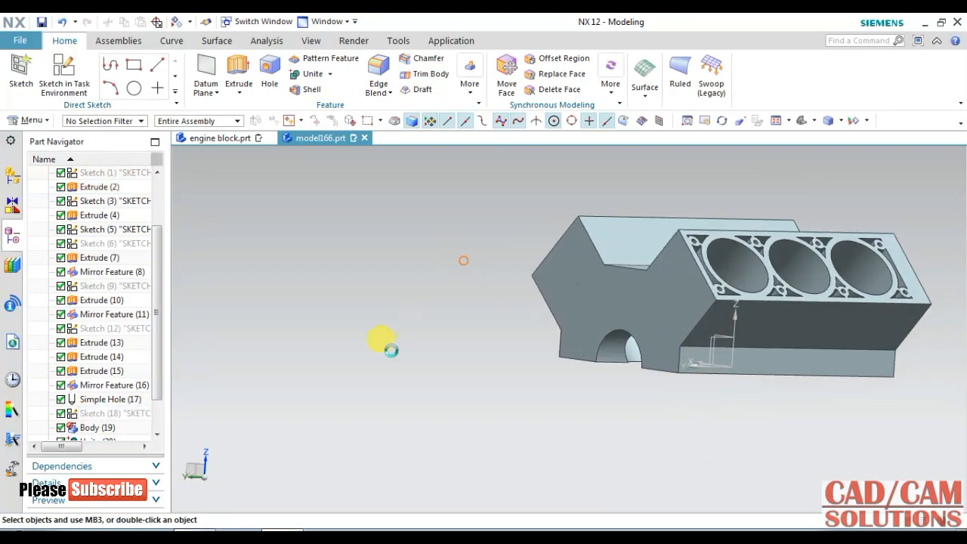
scroll(457, 204, "down", 2)
middle_click_drag(458, 204, 501, 218)
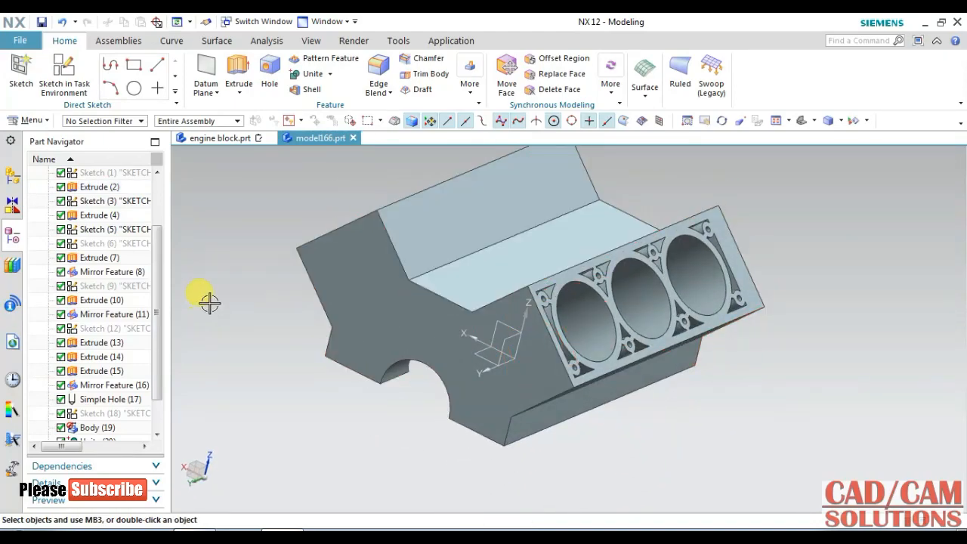
- Create a new task-environment sketch on the block's flat end face, using the X-axis as the horizontal reference
left_click(64, 74)
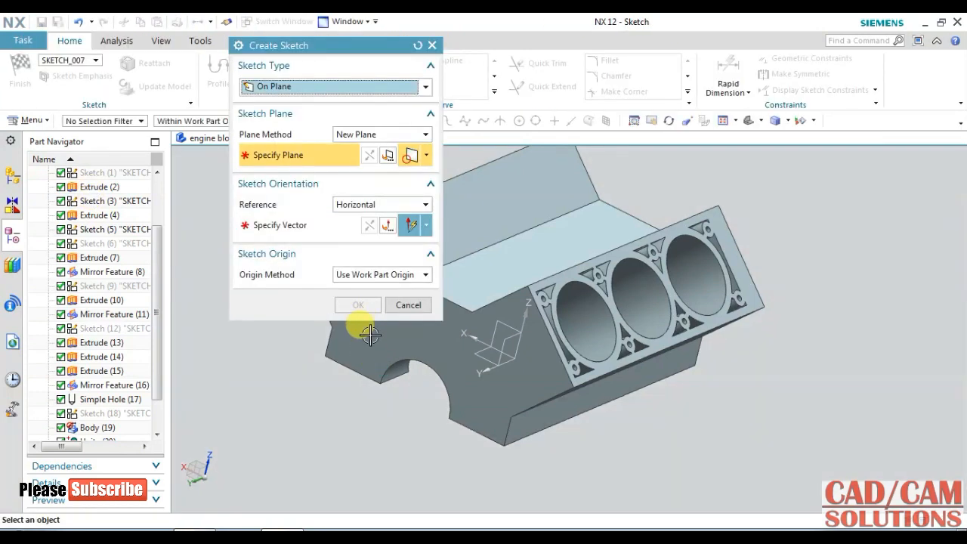
left_click(368, 340)
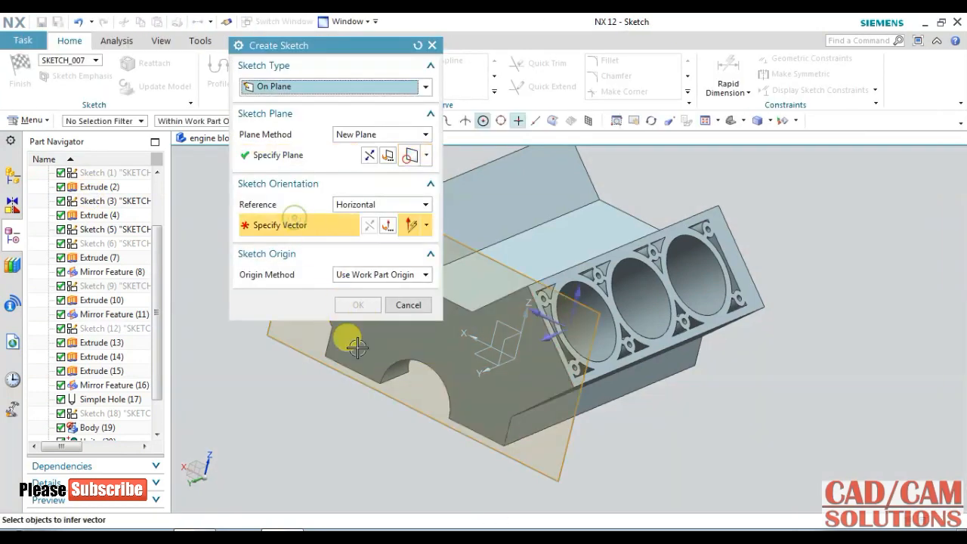
left_click(537, 309)
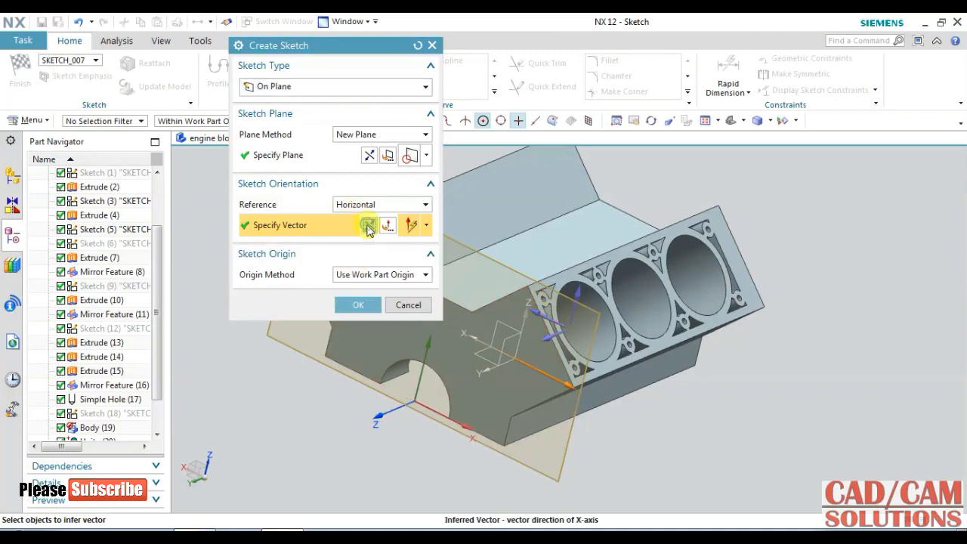
left_click(357, 304)
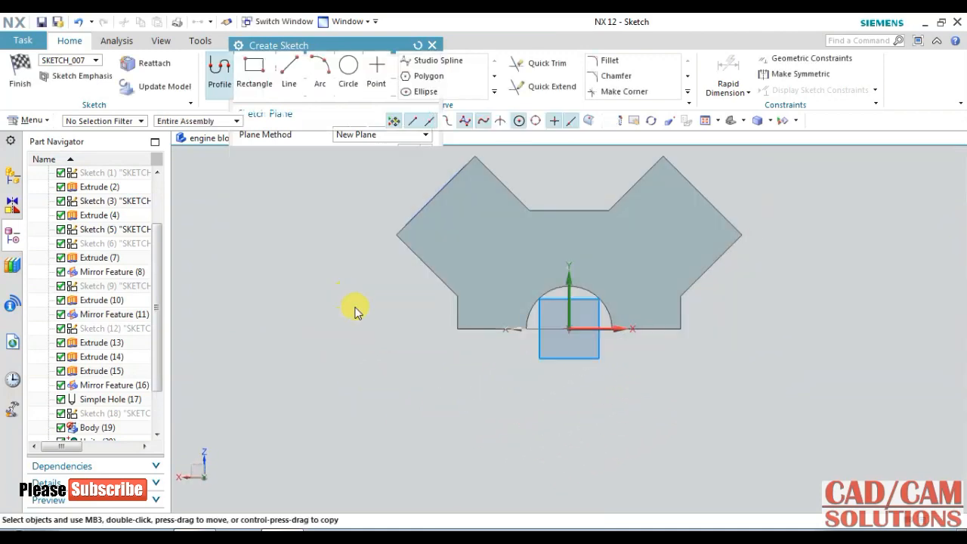
- Offset the left bank's three outer edges and the adjoining horizontal valley edge inward by 12.7 mm
scroll(521, 158, "up", 2)
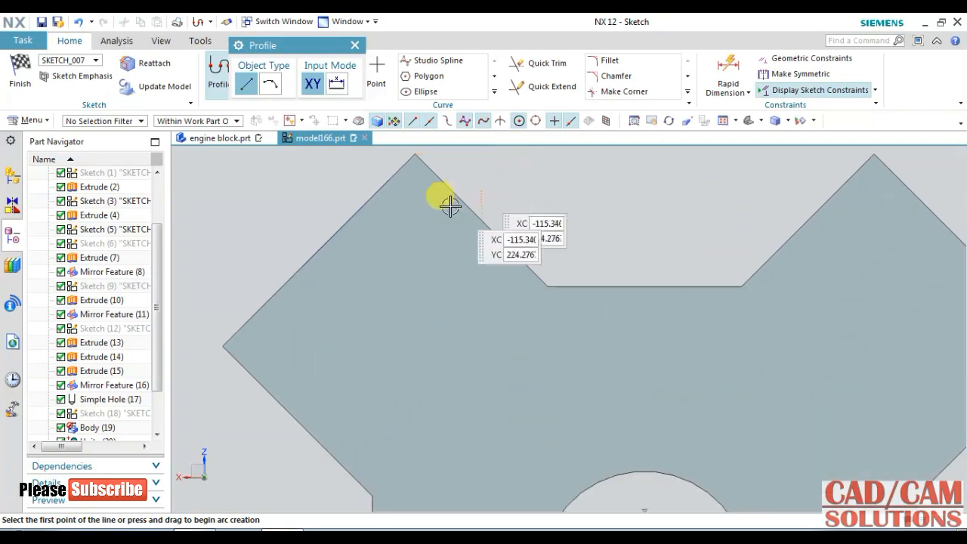
middle_click_drag(305, 191, 332, 204)
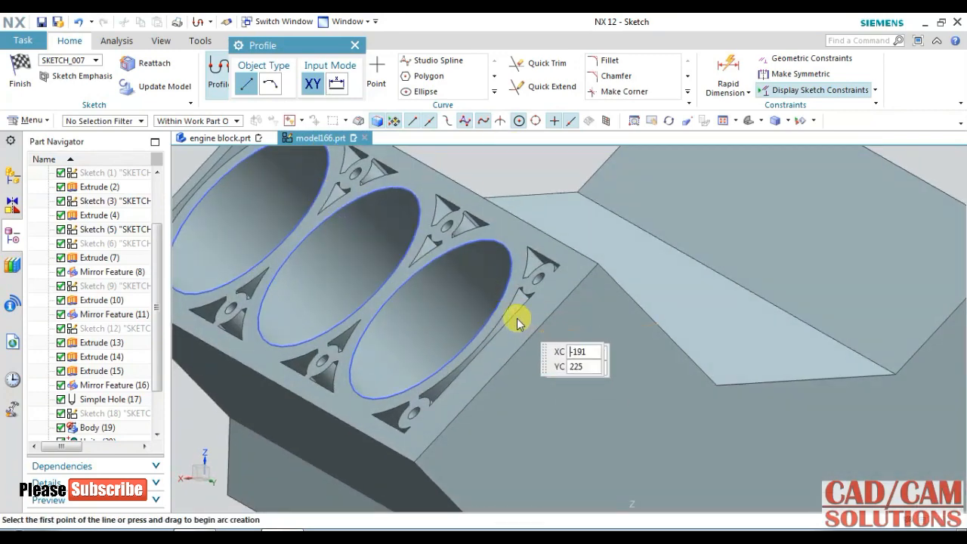
middle_click_drag(520, 164, 556, 164)
key("F8")
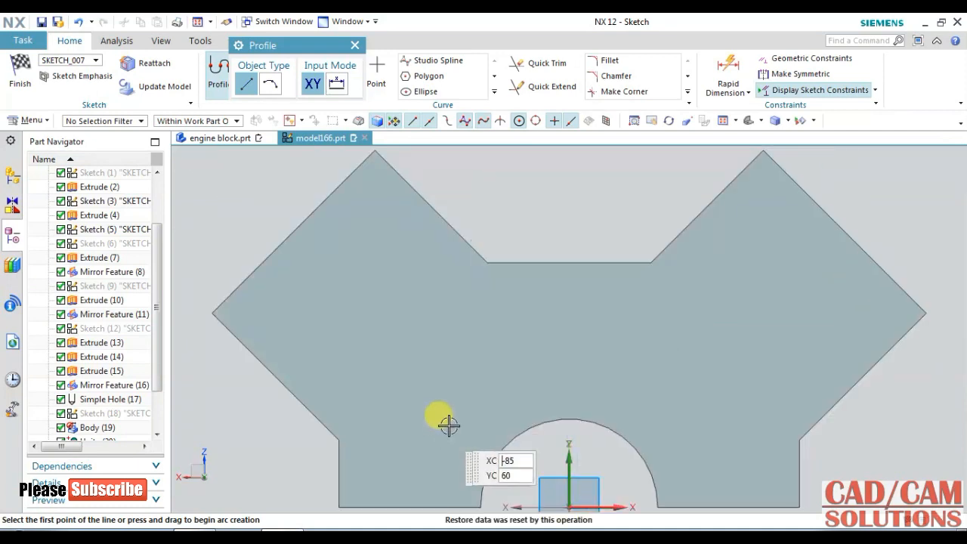
left_click(494, 92)
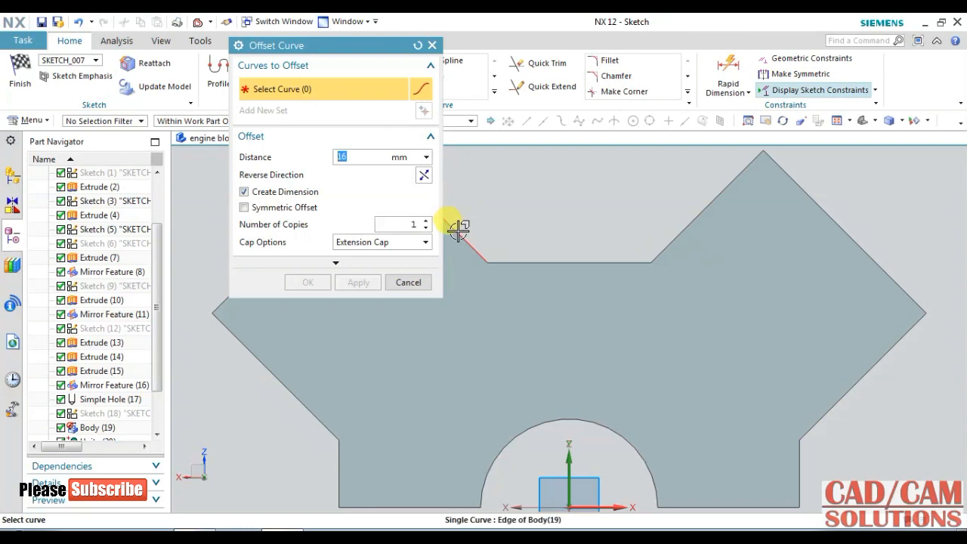
left_click_drag(345, 45, 178, 51)
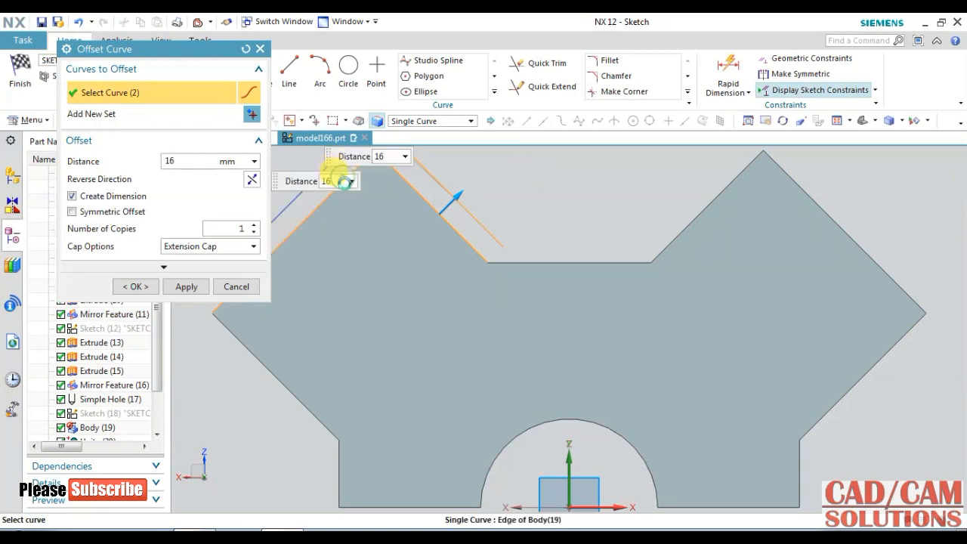
left_click(519, 263)
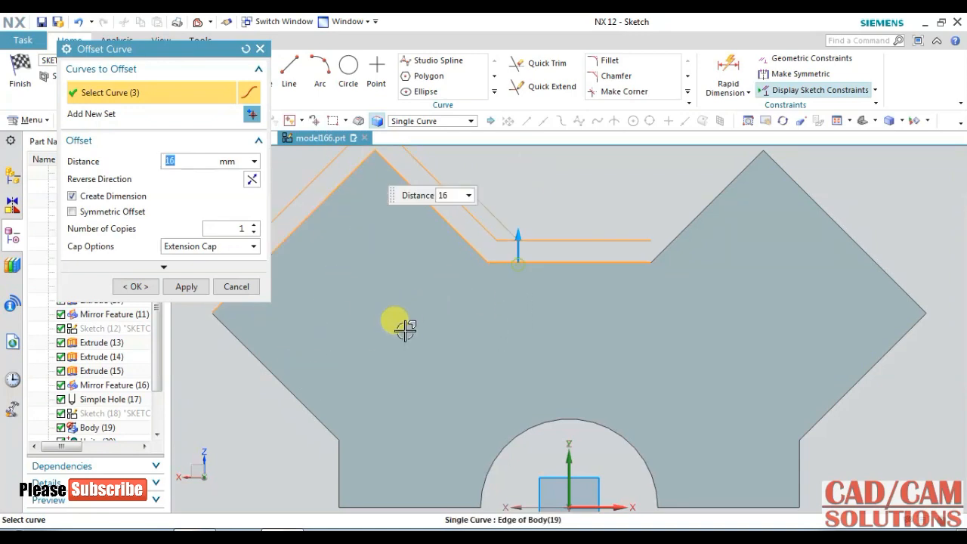
left_click(279, 375)
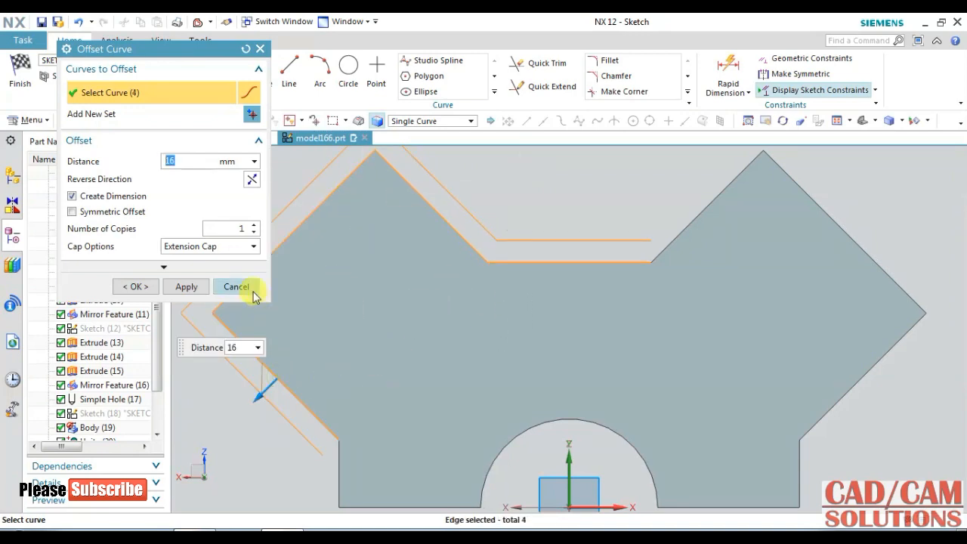
left_click(252, 181)
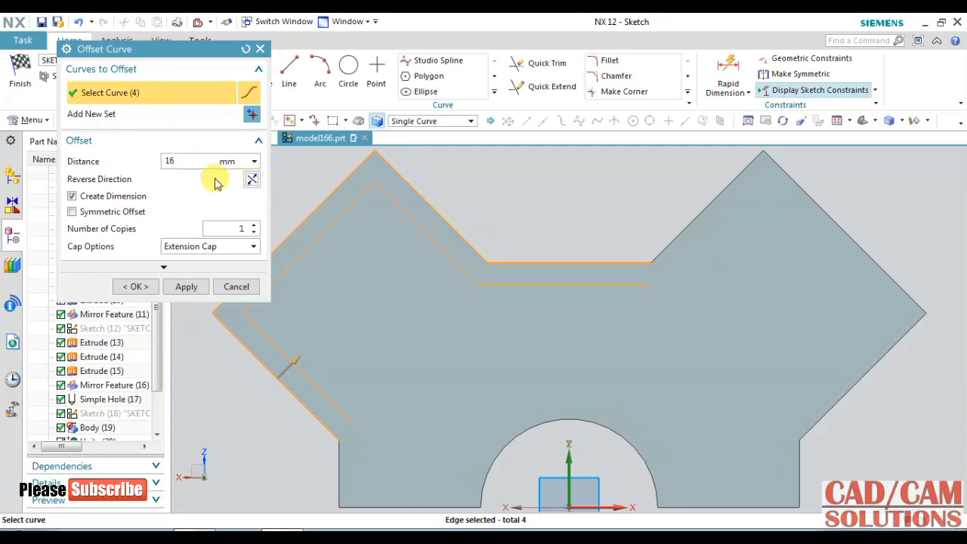
double_click(195, 162)
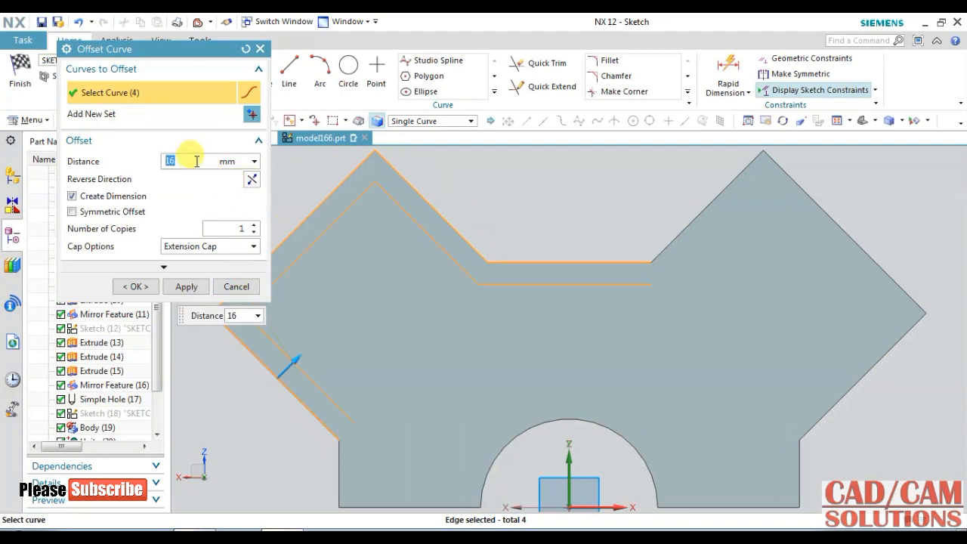
type("12.7")
key("Return")
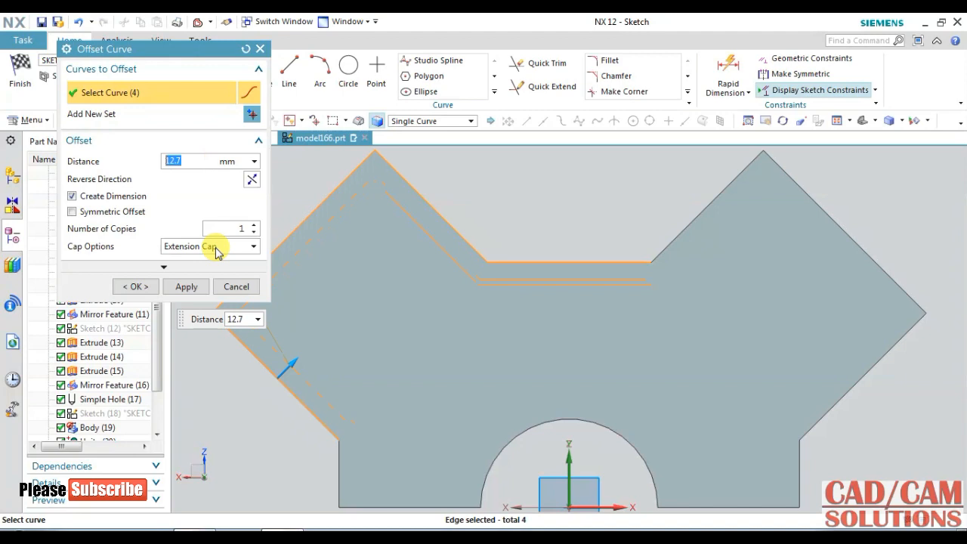
left_click(150, 286)
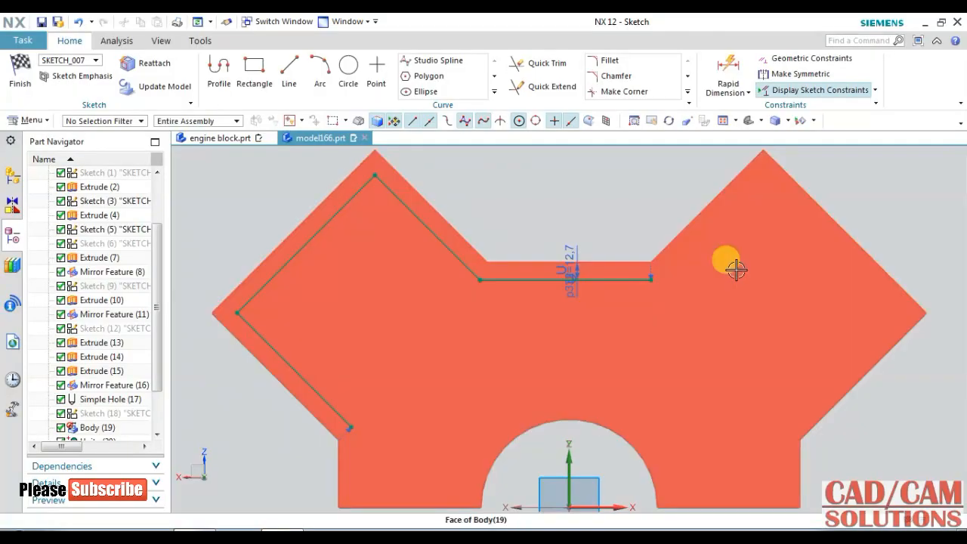
- Offset the short vertical side edge below the left bank inward by 12.7 mm
left_click(495, 92)
left_click(437, 93)
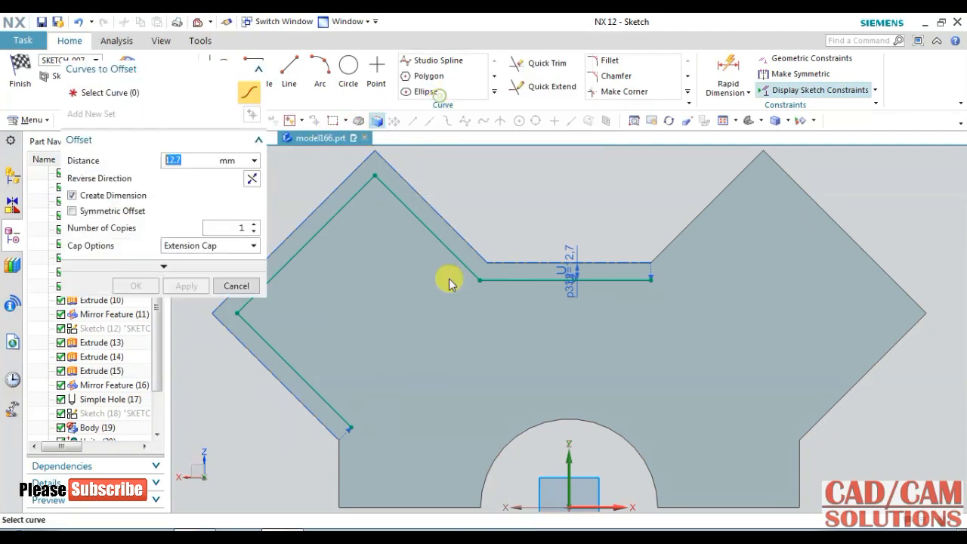
left_click(343, 455)
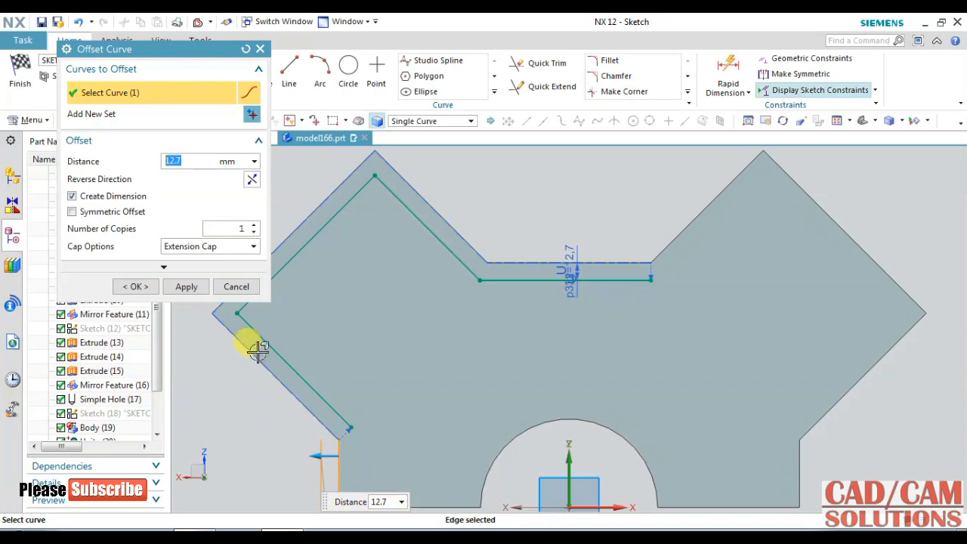
left_click(250, 180)
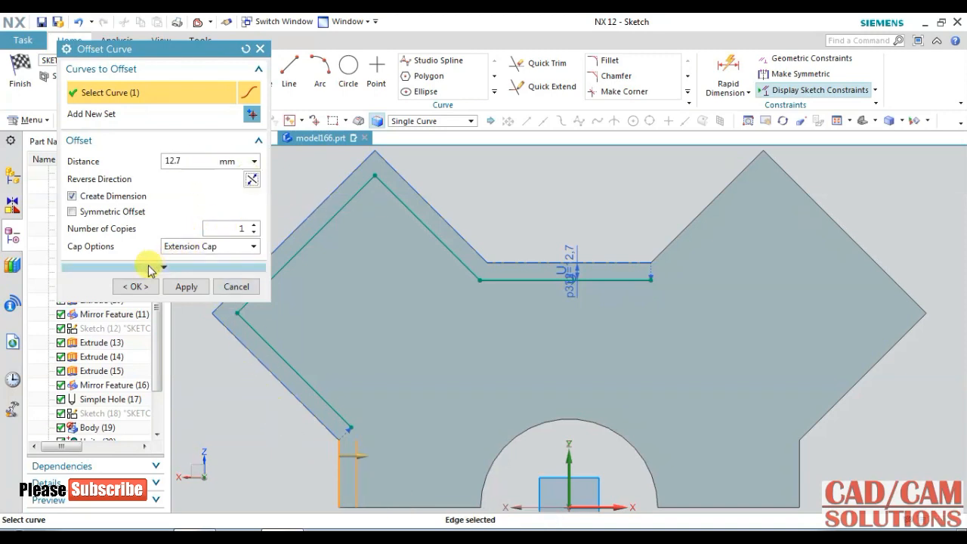
left_click(136, 286)
- Draw a slanted line about 166 mm long at about 50° from the short vertical offset line to the horizontal offset line
left_click(287, 67)
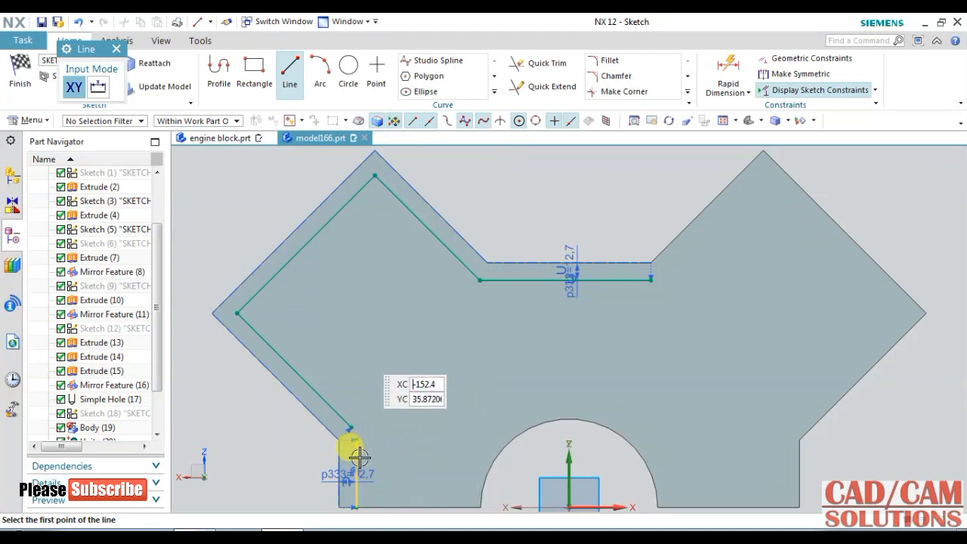
left_click(358, 457)
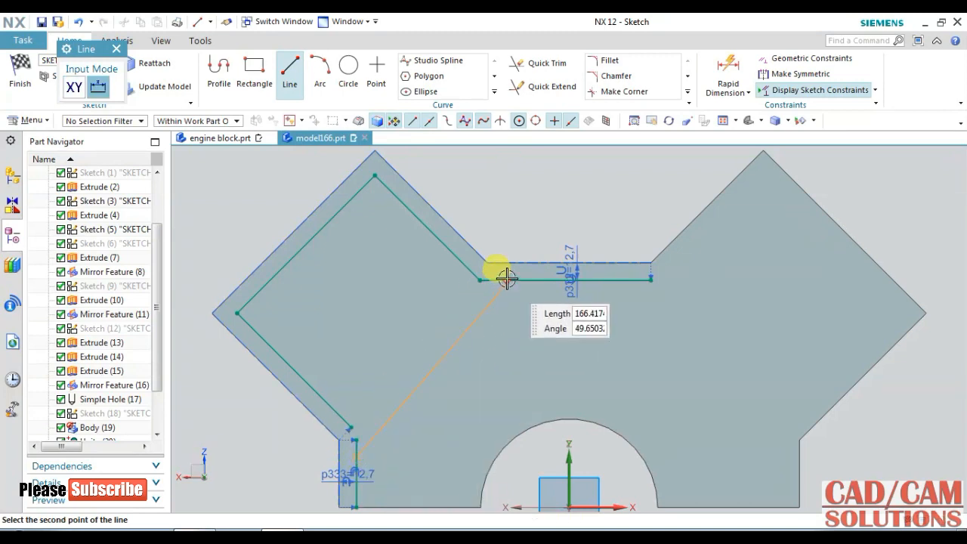
left_click(532, 226)
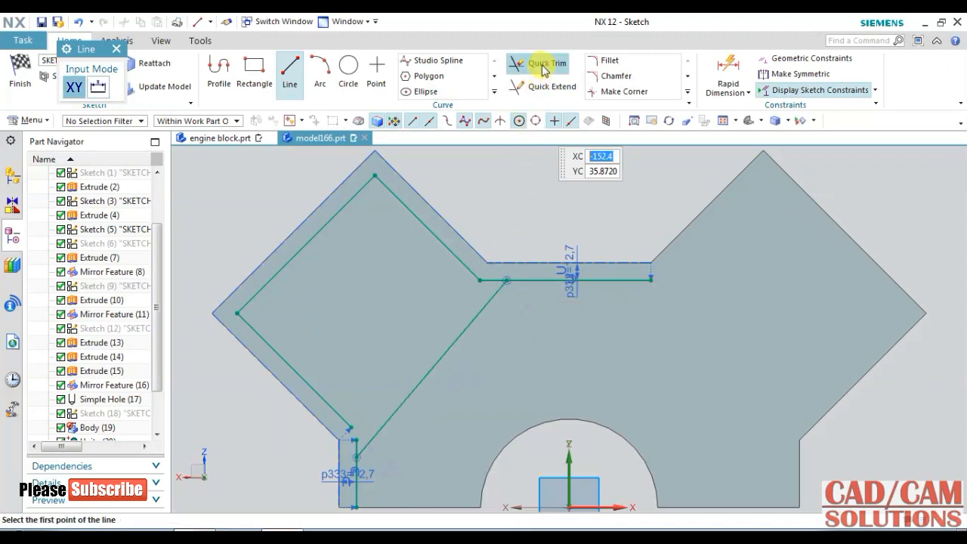
- Make corners joining the slanted offset to the vertical one and both ends of the closing line, removing the excess segments
left_click(616, 92)
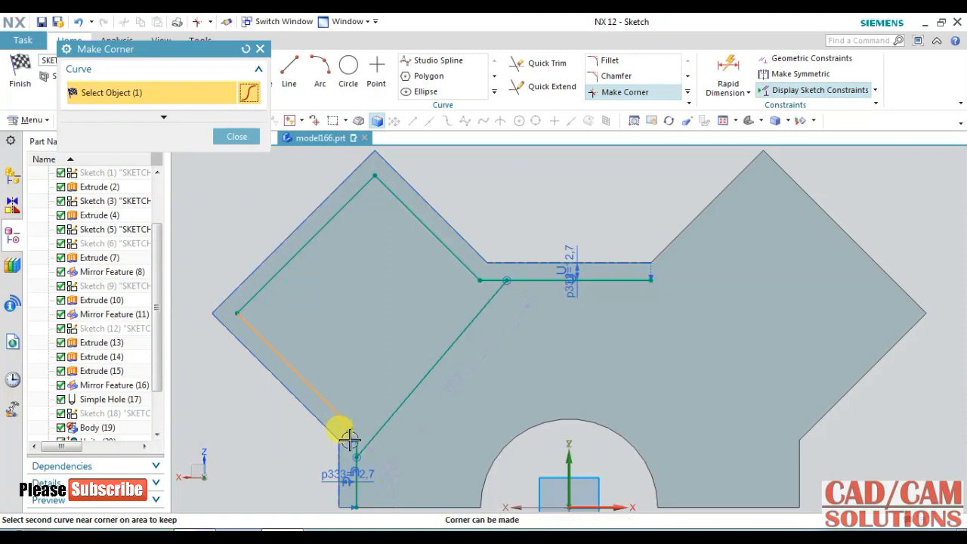
left_click(353, 442)
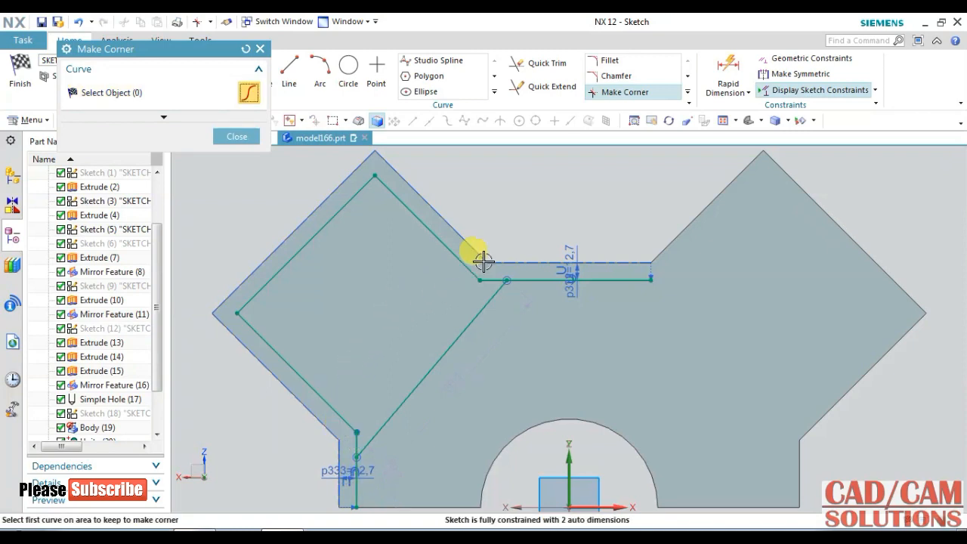
left_click(356, 444)
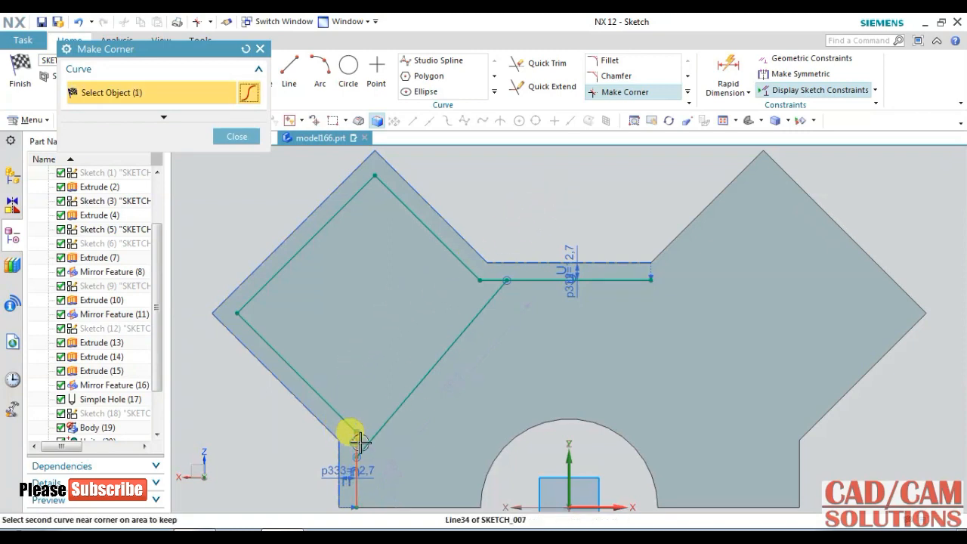
left_click(366, 442)
left_click(491, 278)
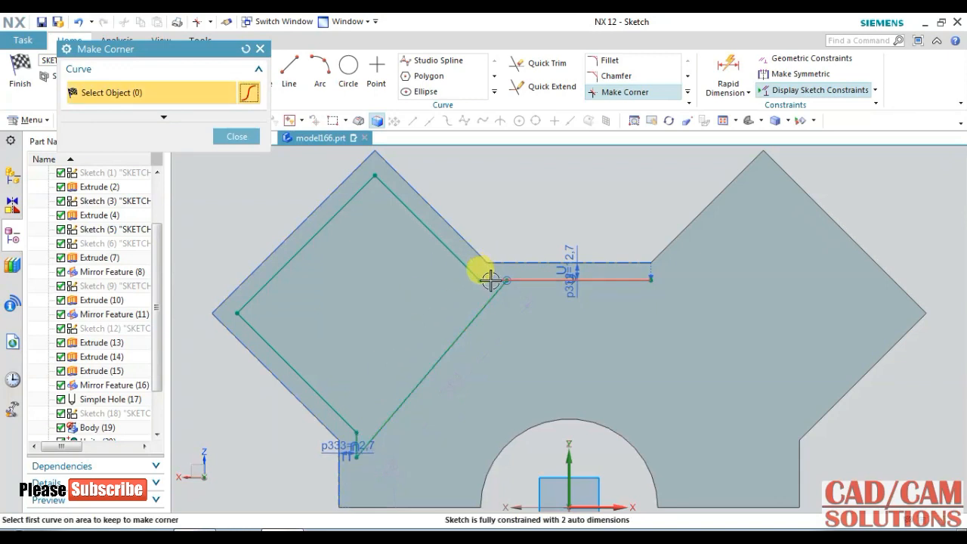
left_click(421, 276)
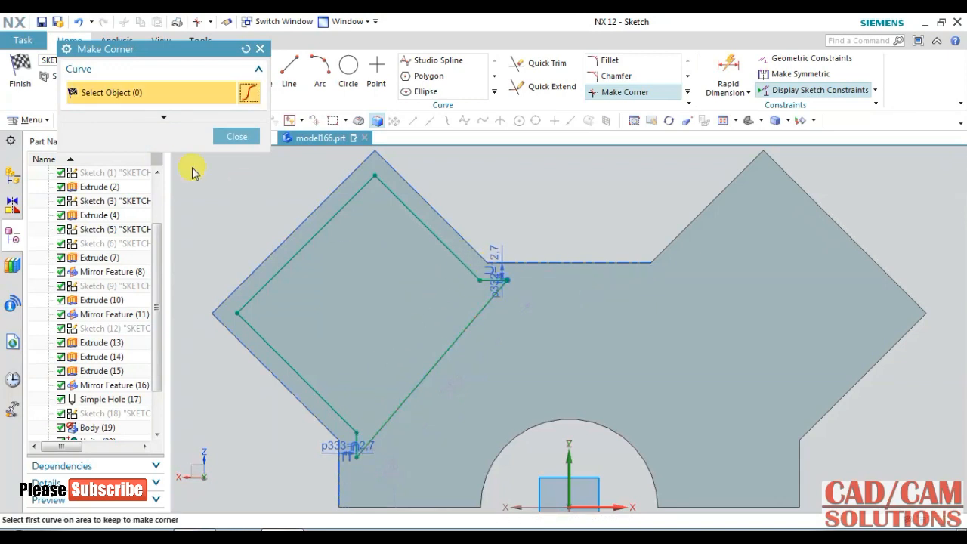
left_click(239, 137)
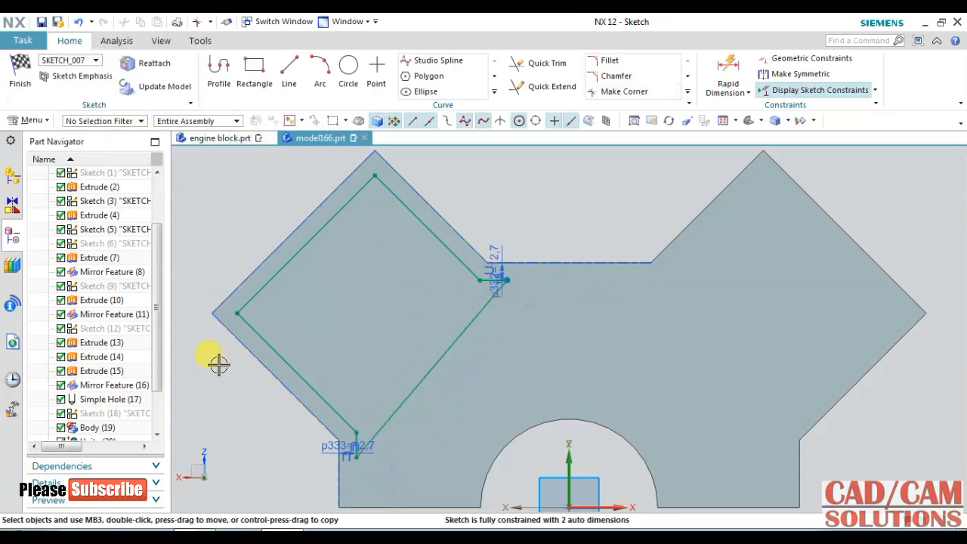
- Dimension the short vertical line at the profile's lower corner and set its length to 5 mm
left_click(722, 75)
scroll(353, 468, "up", 6)
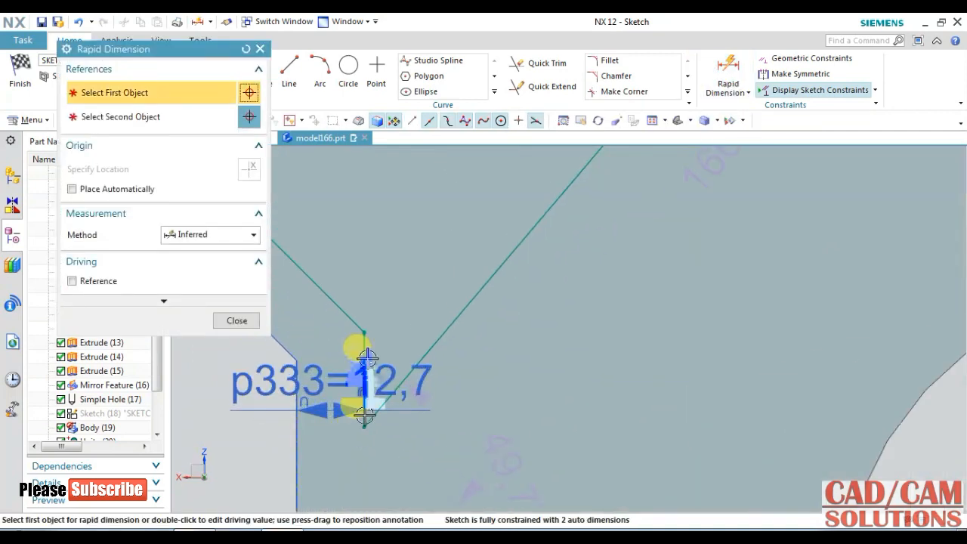
left_click(367, 348)
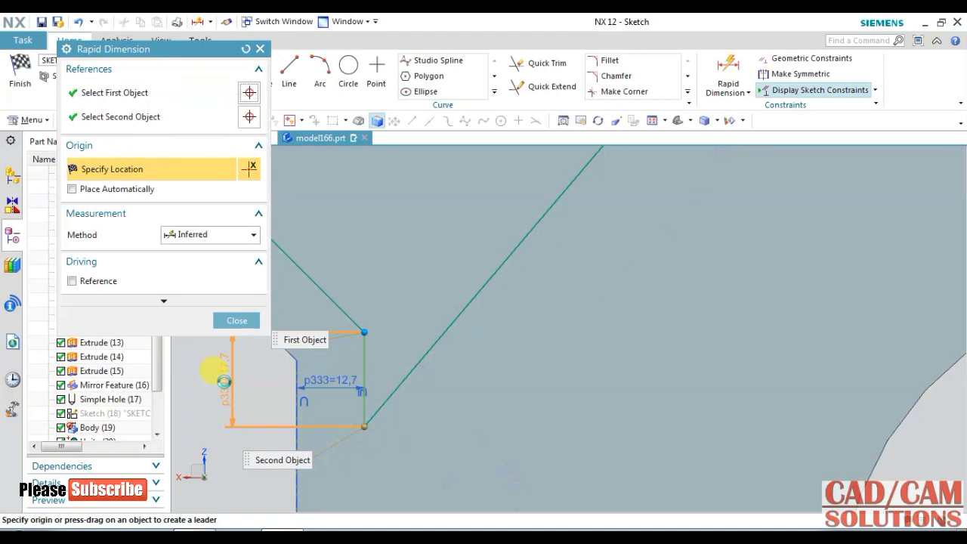
left_click(223, 377)
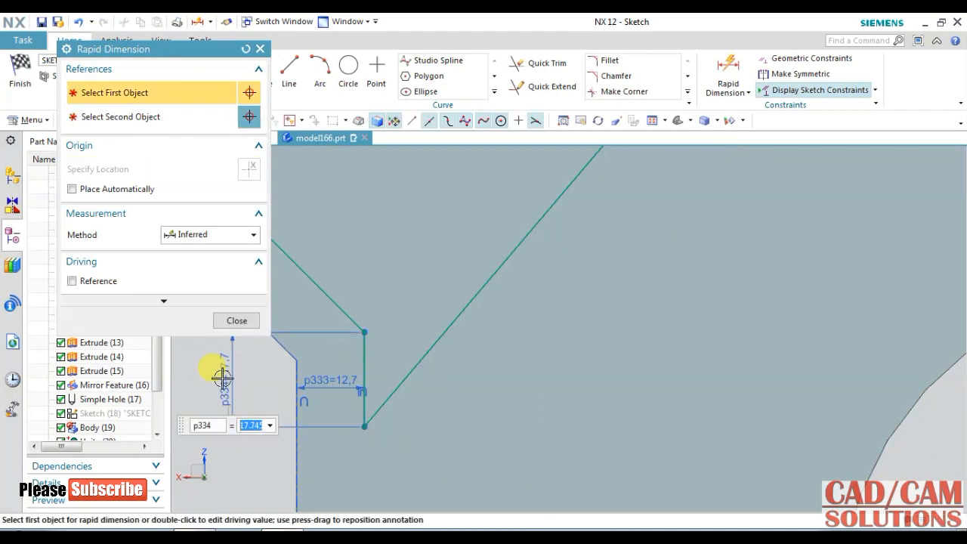
type("5")
key("Return")
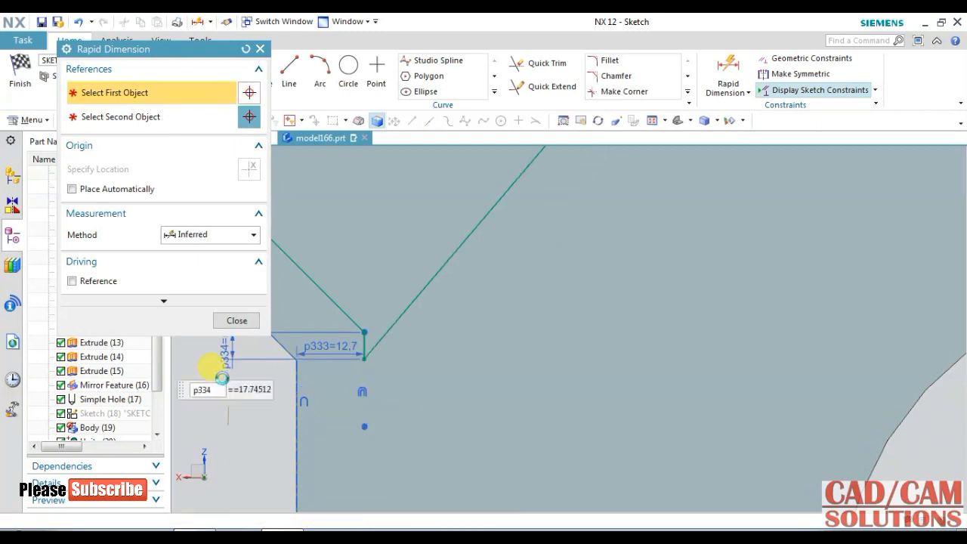
- Constrain the slanted closing line parallel to the opposite upper-left line of the inset profile and finish the sketch
scroll(395, 378, "down", 5)
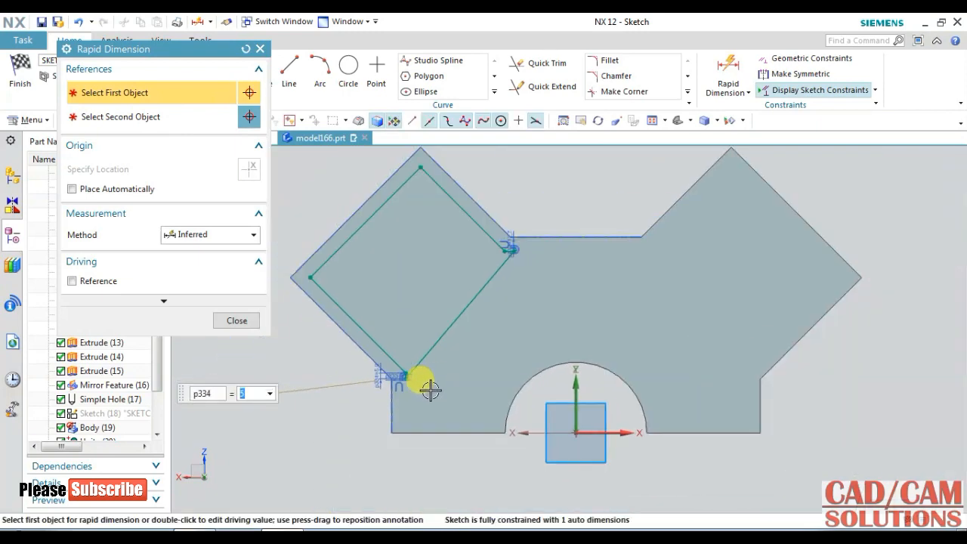
scroll(520, 202, "up", 3)
scroll(521, 219, "up", 3)
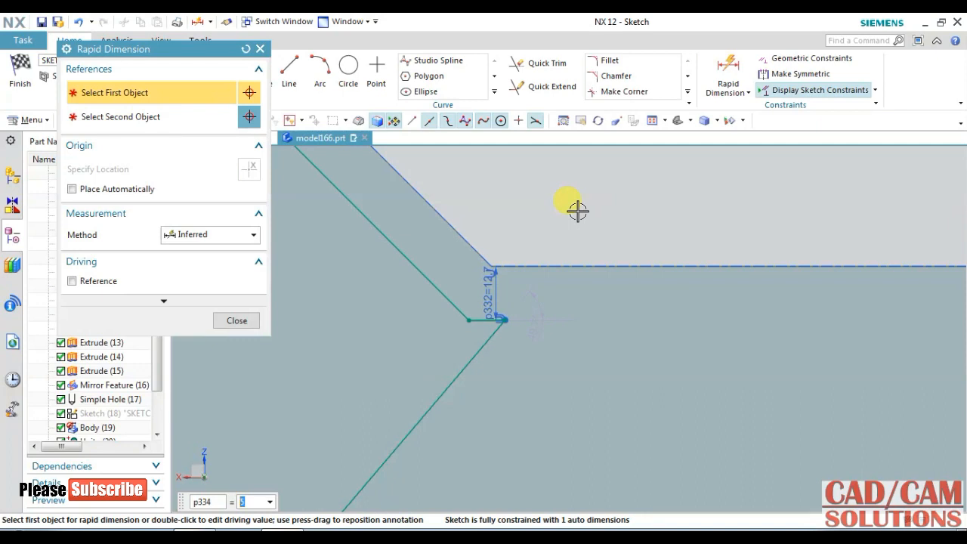
scroll(578, 211, "down", 4)
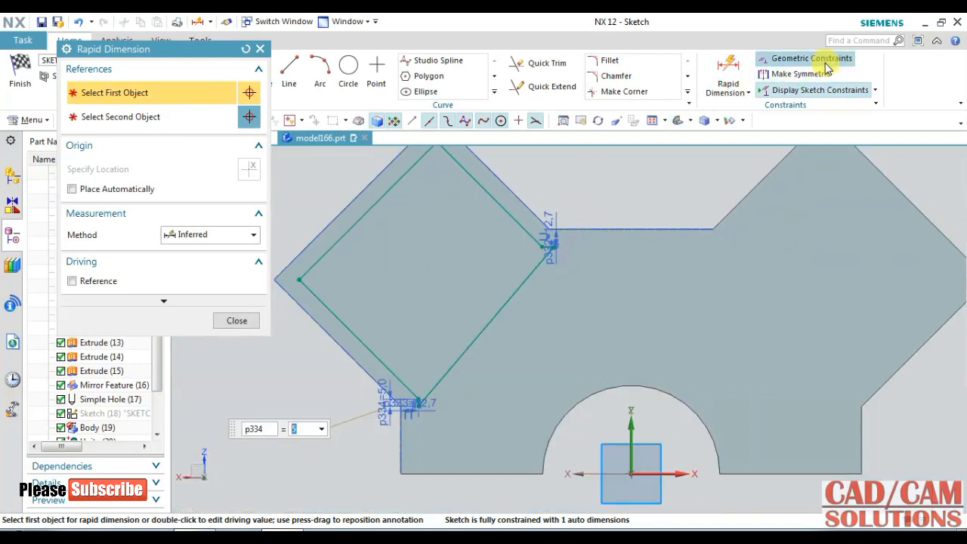
left_click(827, 65)
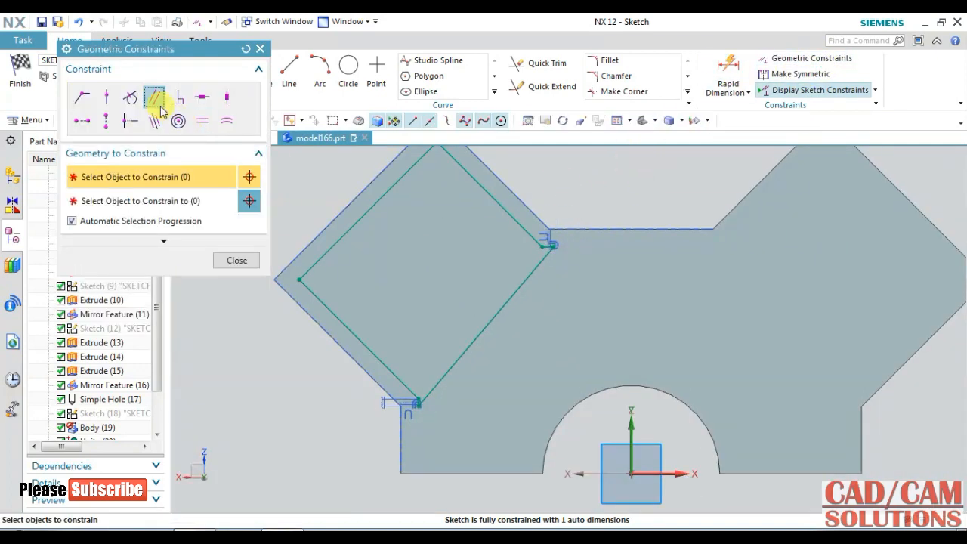
left_click(352, 231)
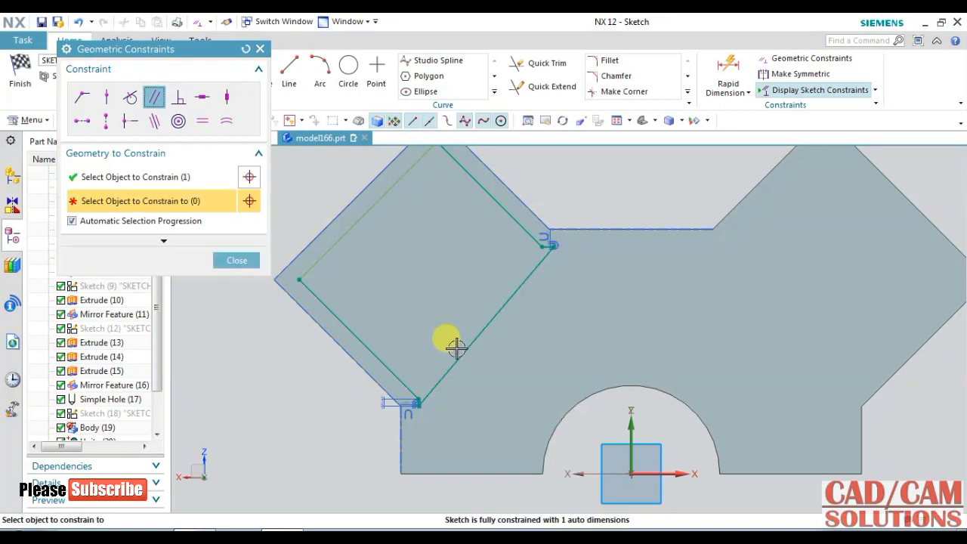
left_click(466, 349)
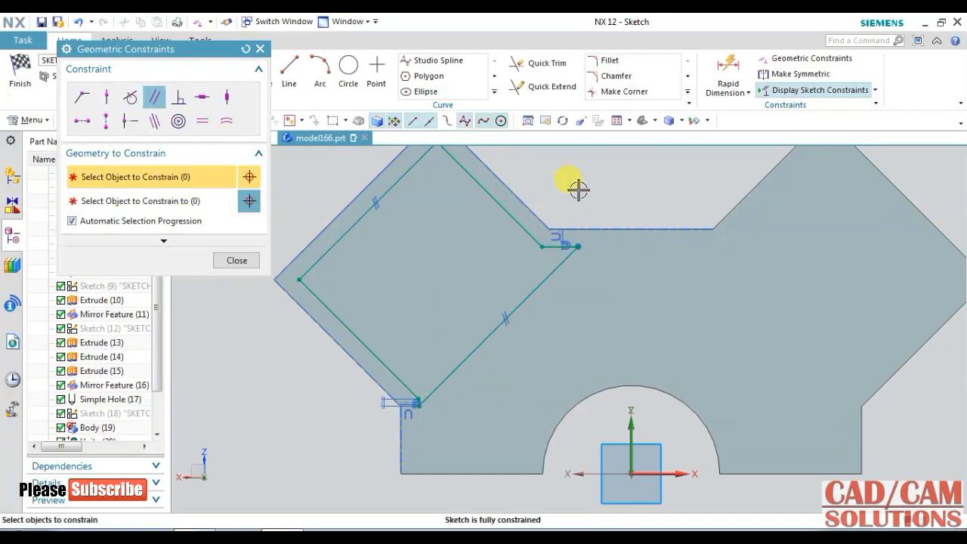
left_click(223, 262)
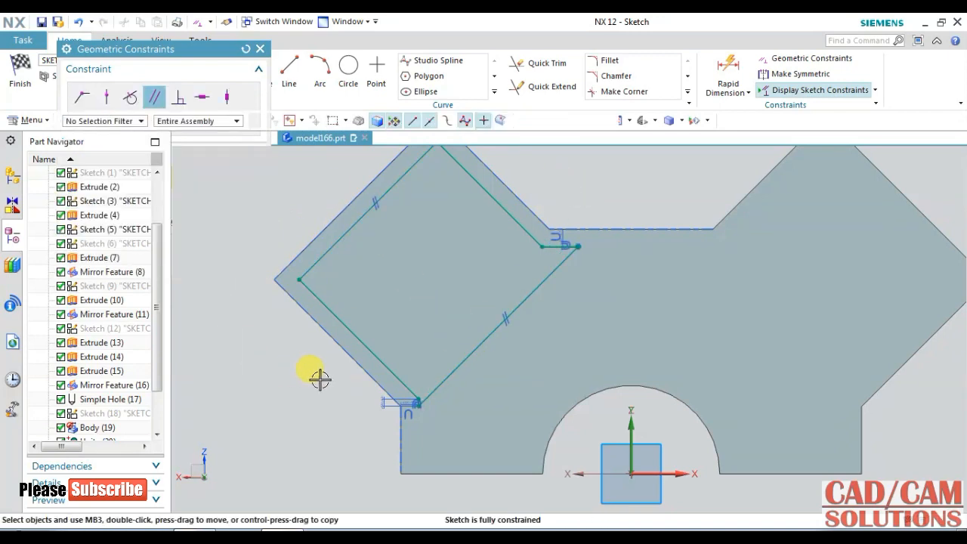
scroll(396, 395, "up", 6)
scroll(440, 349, "down", 5)
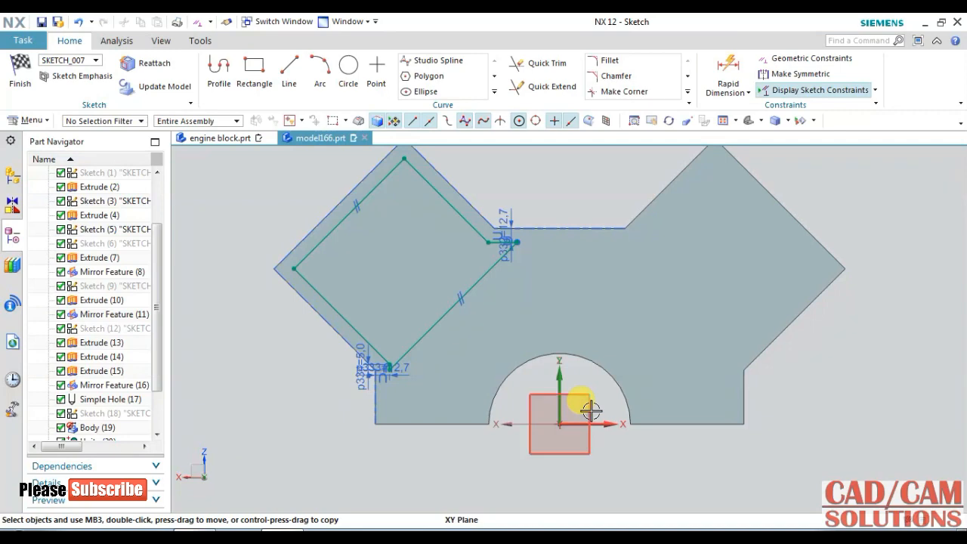
scroll(644, 176, "up", 1)
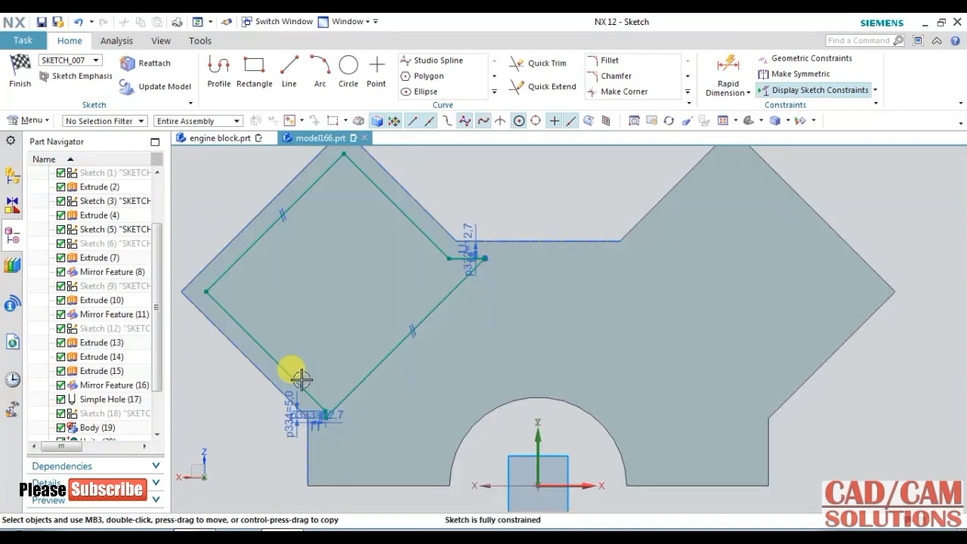
left_click(20, 71)
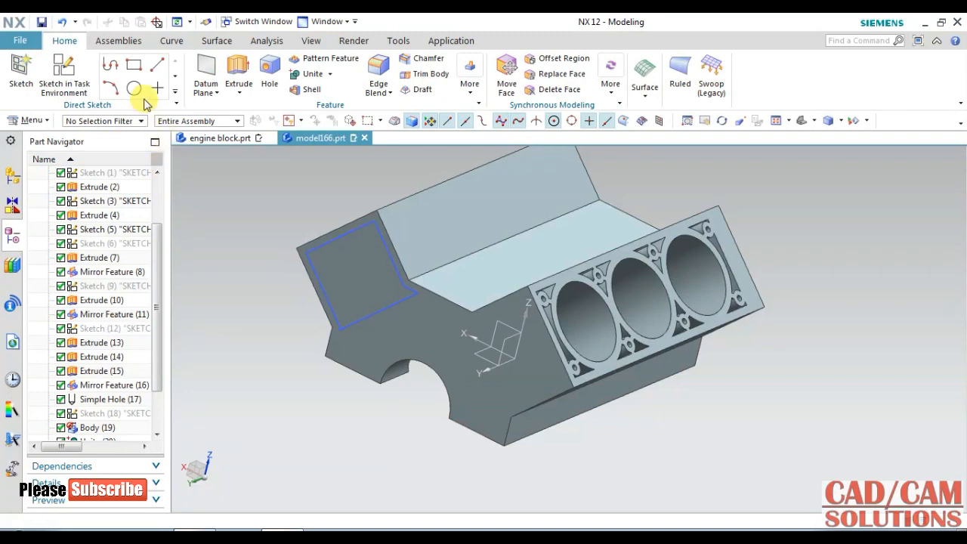
- Extrude the connected inset profile curves 25.41 mm in the reversed direction into the block, subtracting them as a pocket
left_click(239, 76)
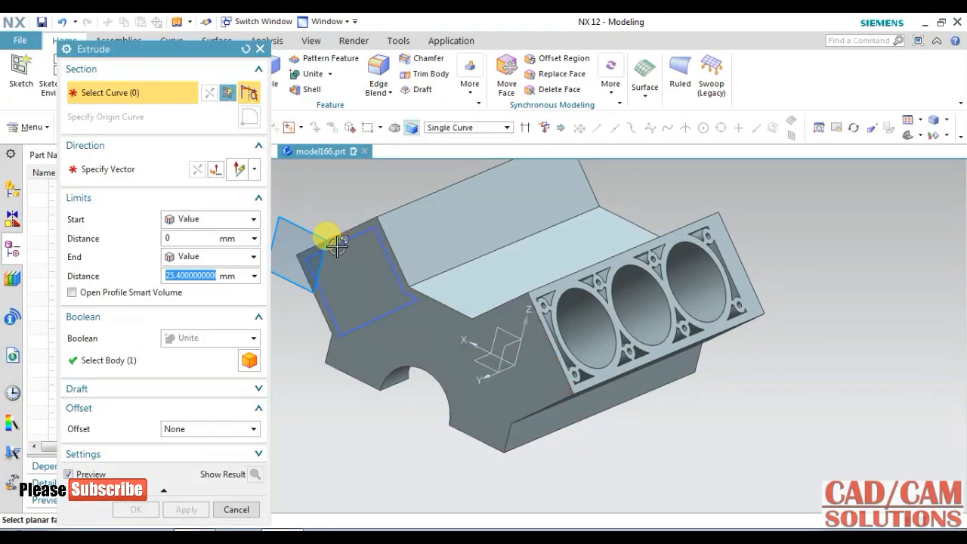
left_click(446, 130)
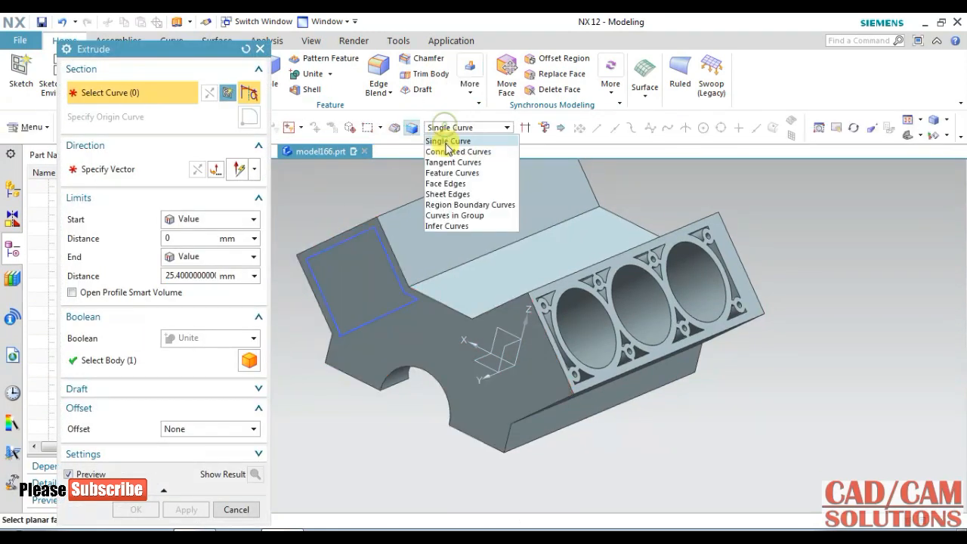
left_click(445, 148)
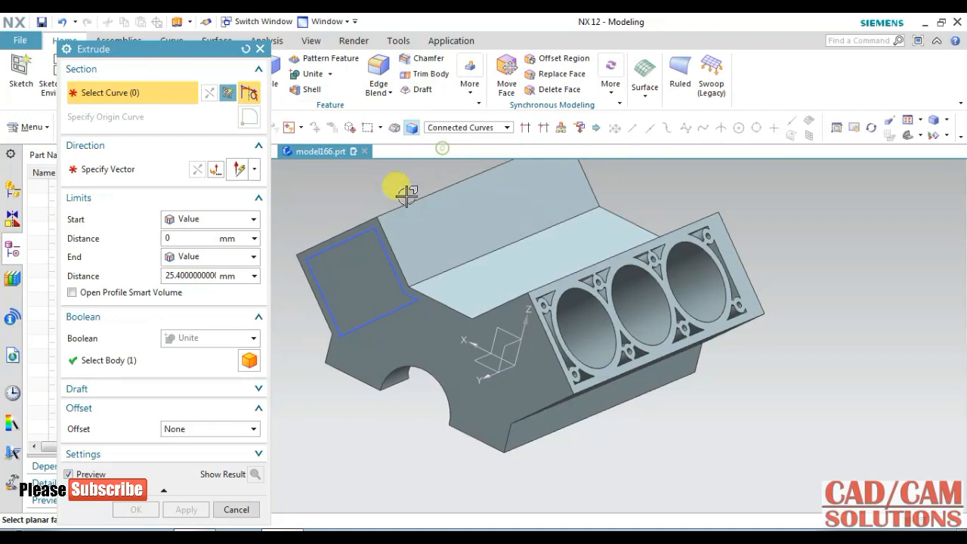
left_click(329, 238)
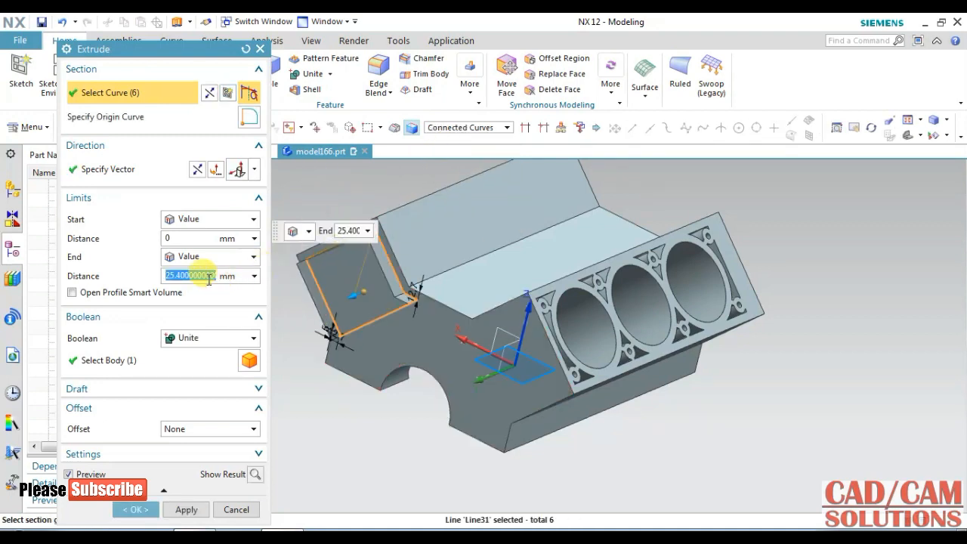
left_click_drag(208, 279, 183, 277)
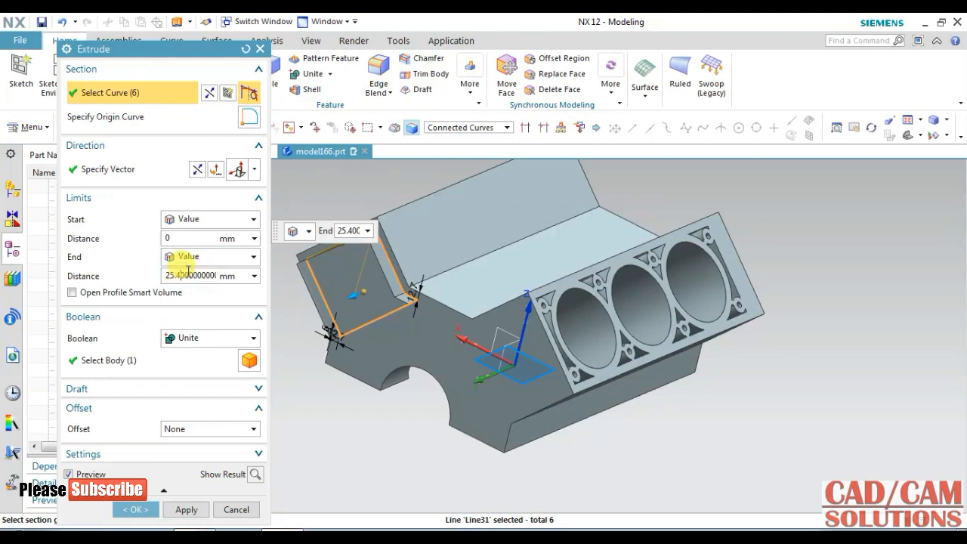
left_click(198, 169)
left_click(207, 338)
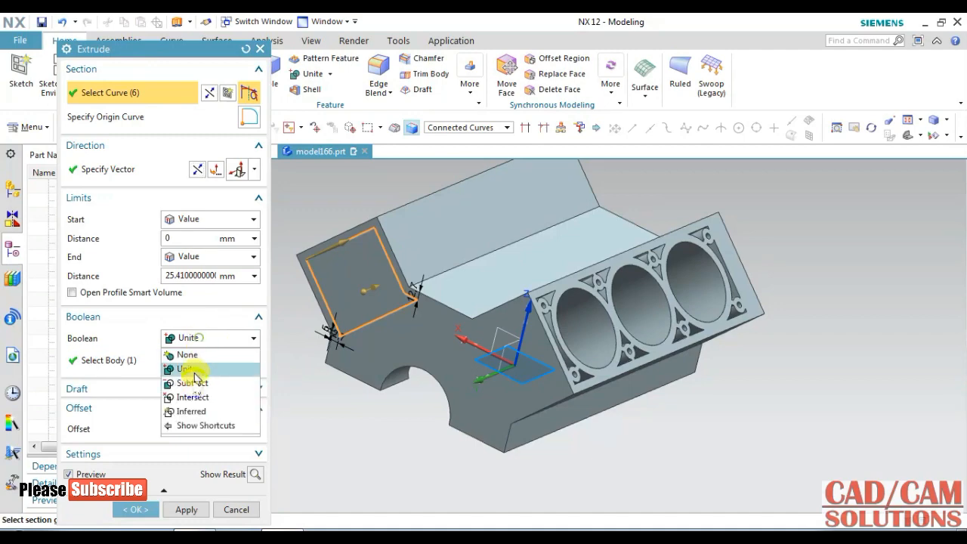
left_click(193, 382)
left_click(134, 509)
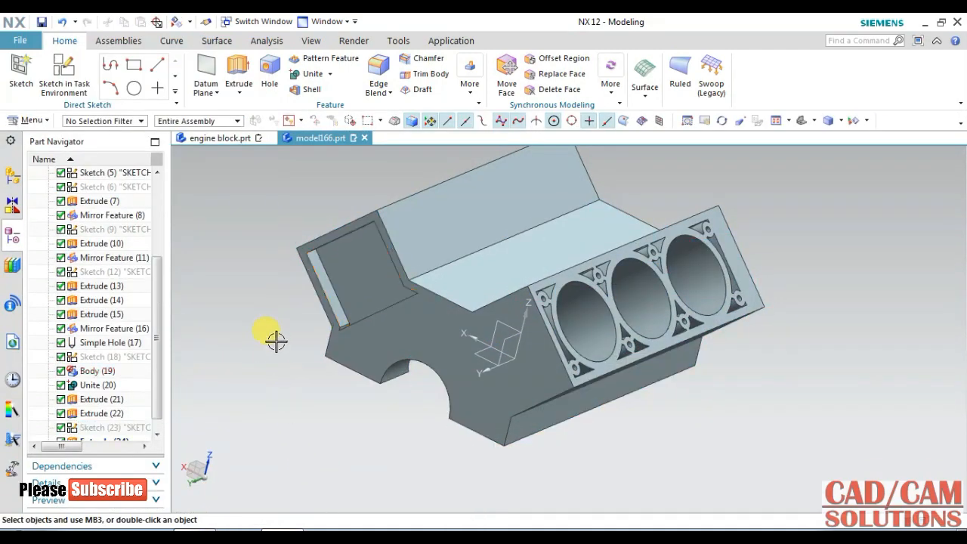
- Show the hidden Sketch (18) holding the vertical centre line of the block
middle_click_drag(276, 341, 274, 356)
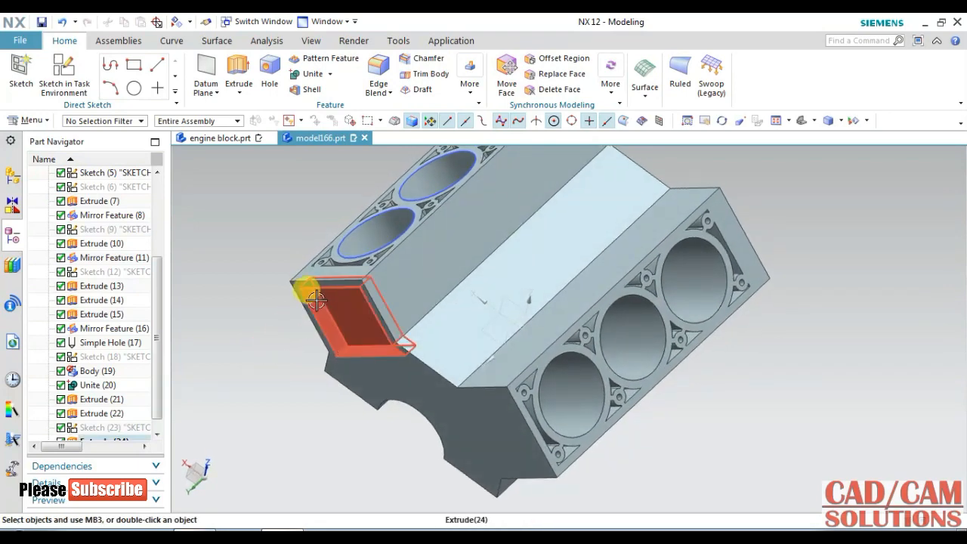
left_click(125, 271)
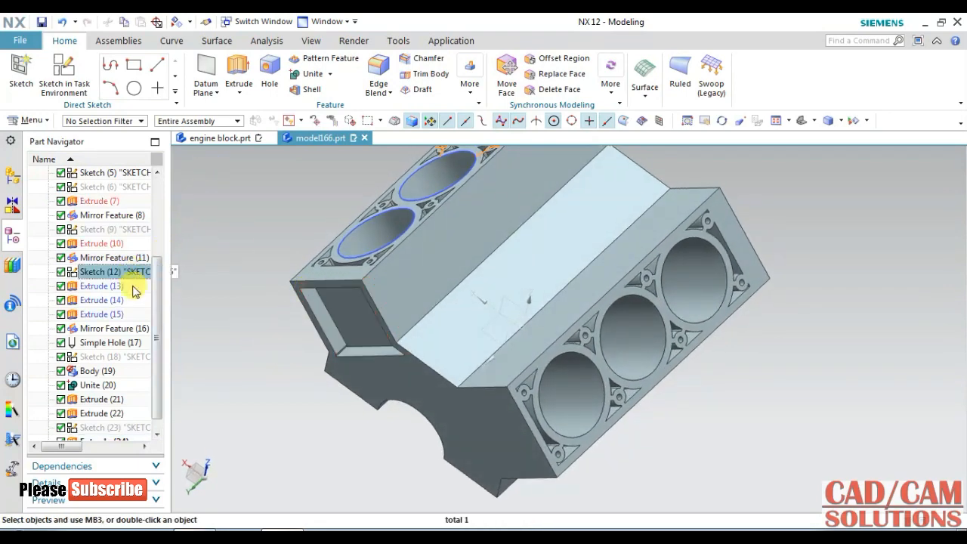
left_click(109, 358)
right_click(109, 358)
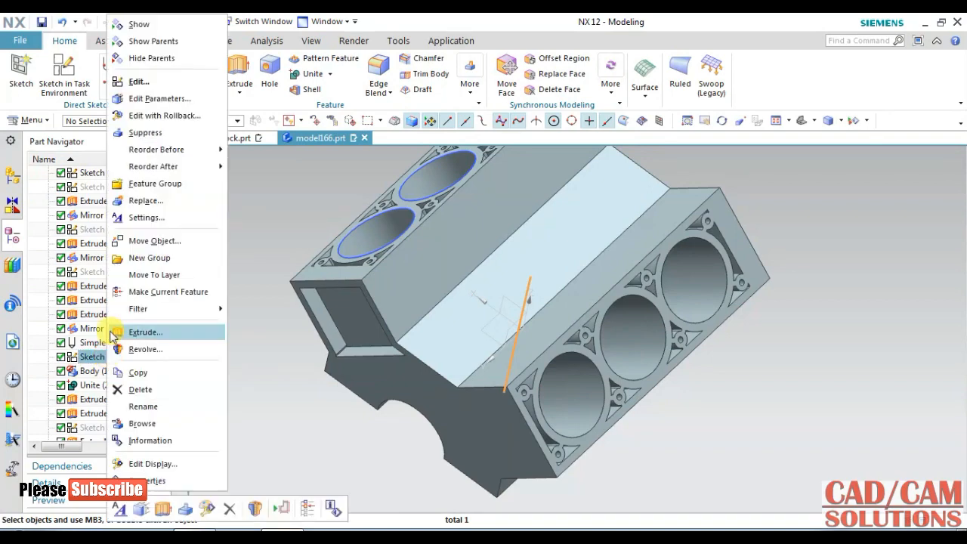
left_click(134, 24)
middle_click_drag(267, 302, 302, 261)
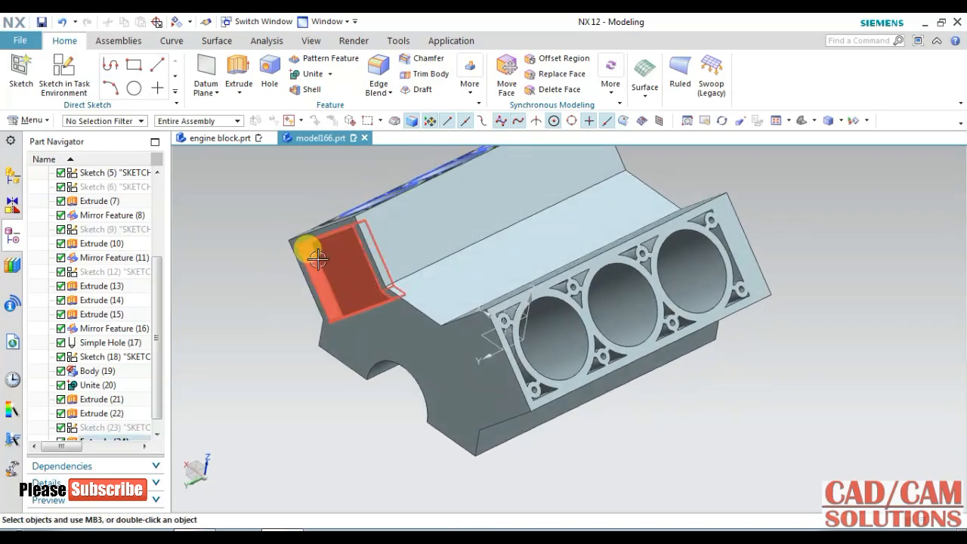
- Set up a circular Pattern Feature of the pocket cut with the vertical centre line as the rotation axis
left_click(317, 249)
left_click(469, 90)
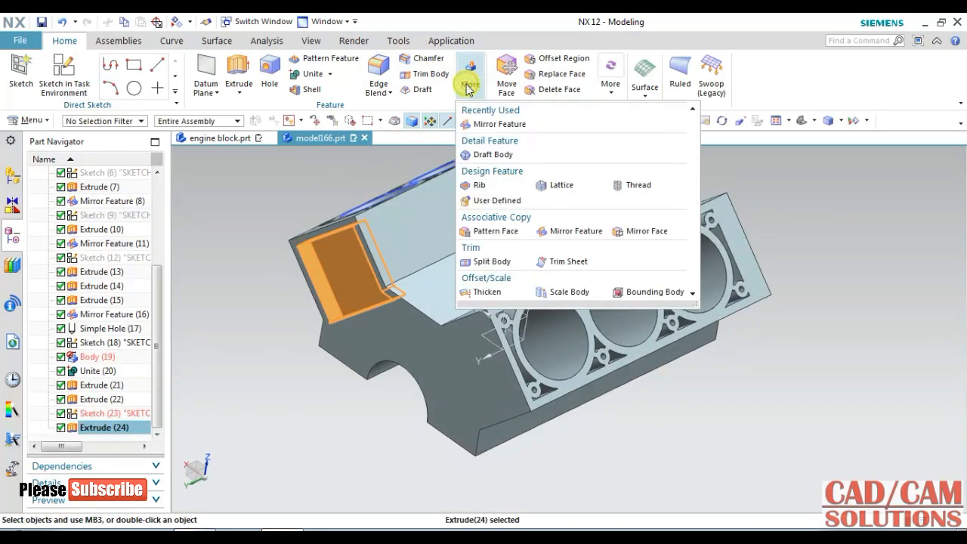
left_click(253, 158)
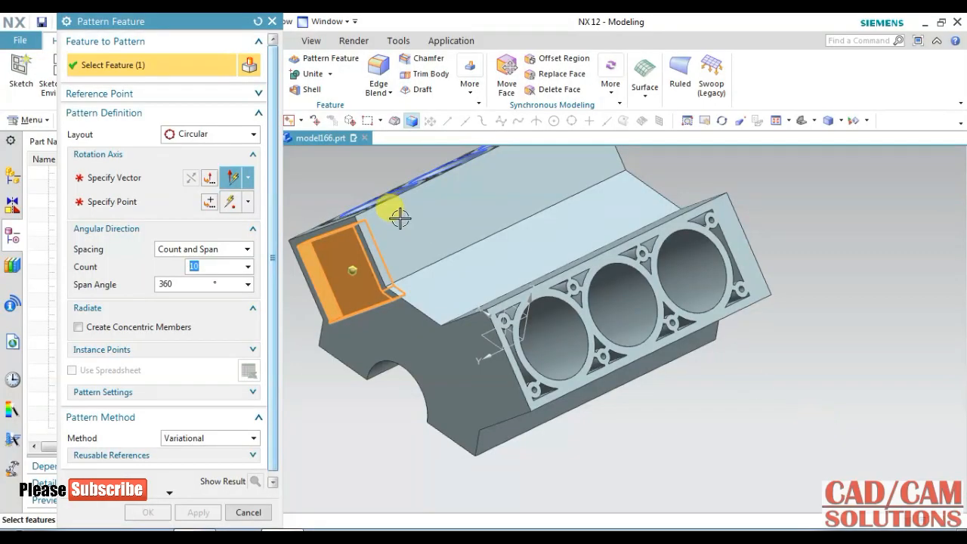
left_click(168, 179)
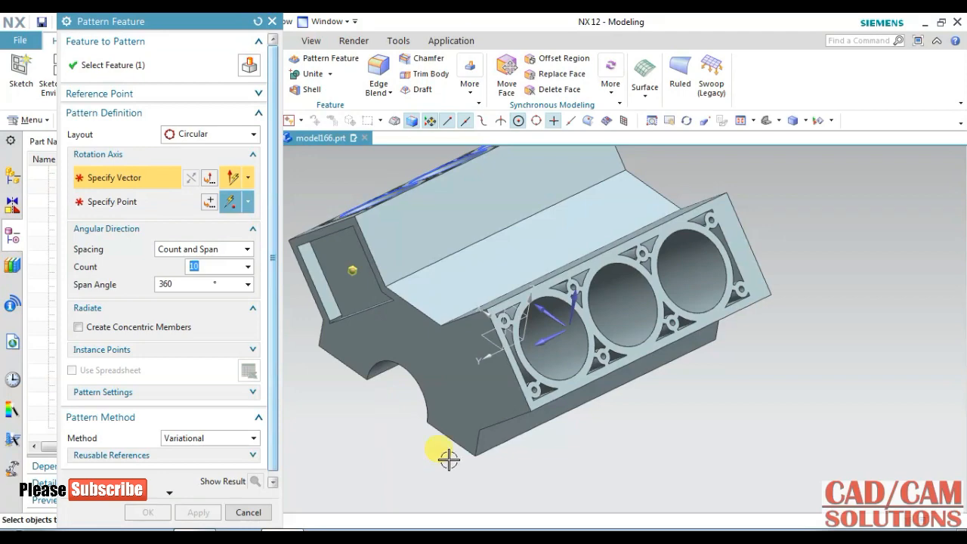
middle_click_drag(641, 452, 641, 432)
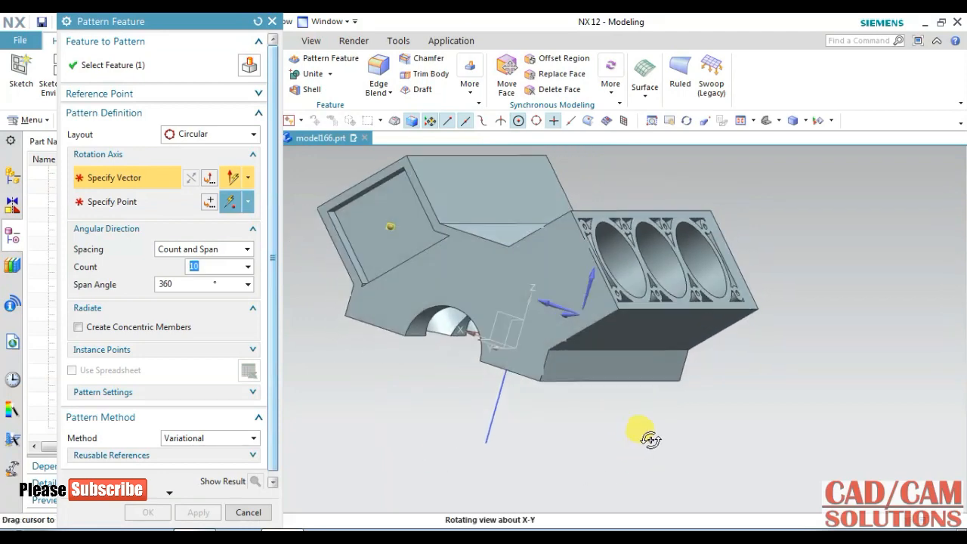
left_click(493, 395)
- Set the pattern count to 2 over a 360° span, preview the result and create the pattern
type("2")
left_click(200, 288)
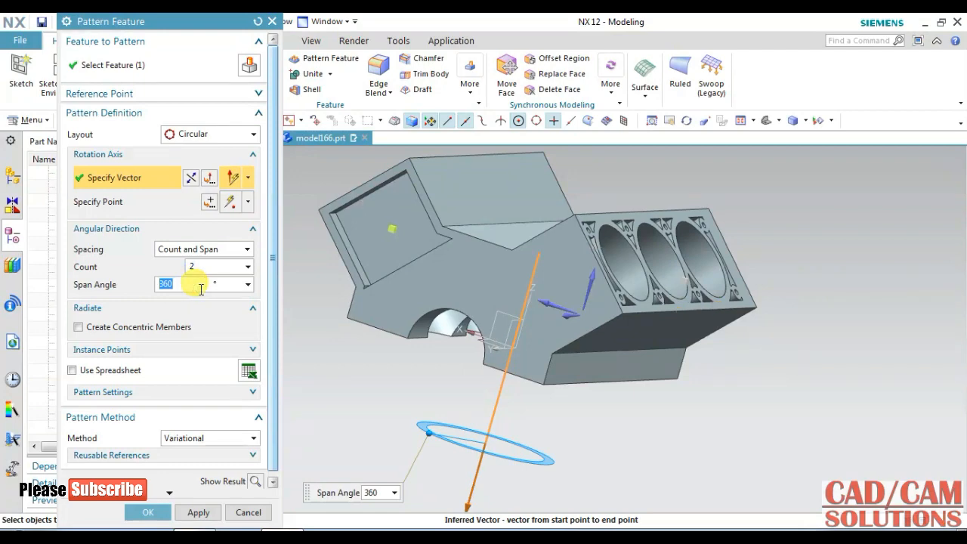
scroll(272, 363, "down", 1)
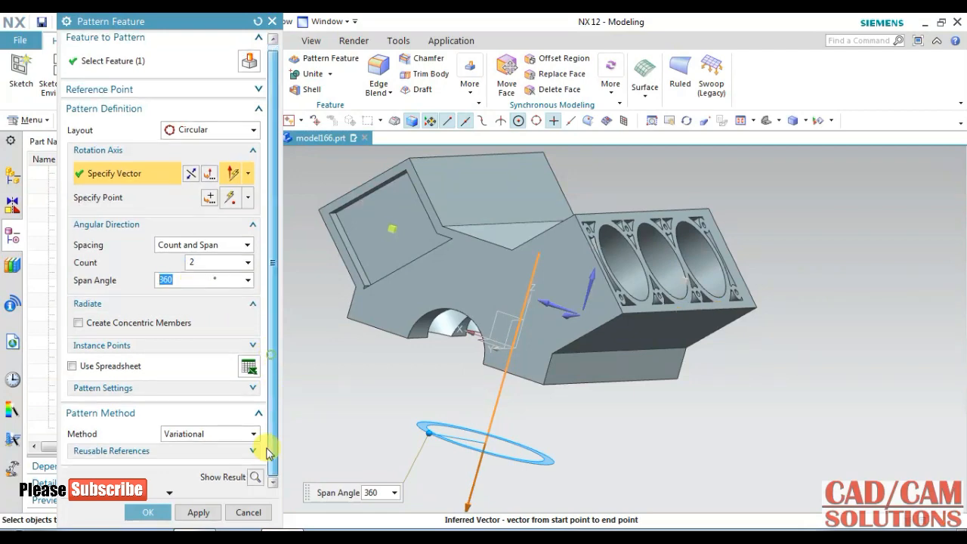
left_click(256, 477)
middle_click_drag(636, 421, 549, 435)
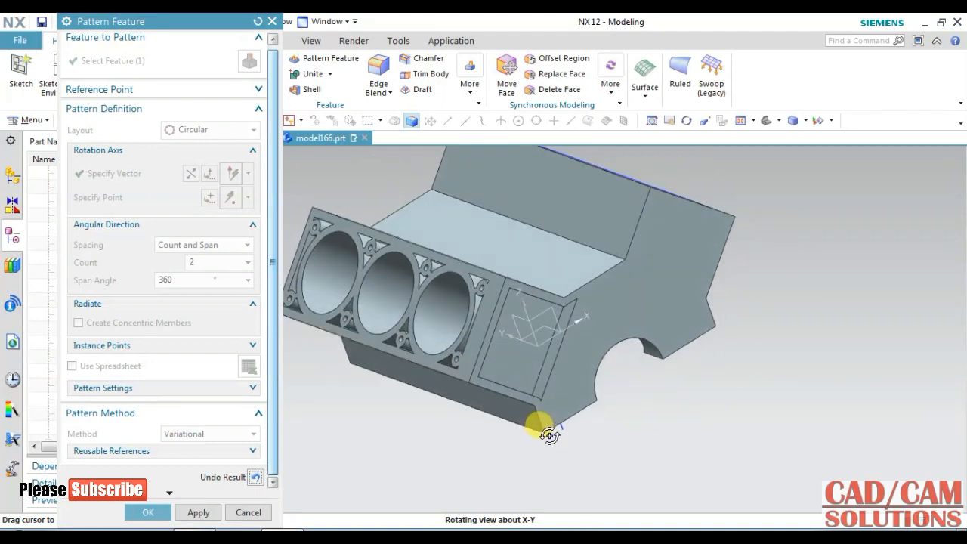
left_click(162, 514)
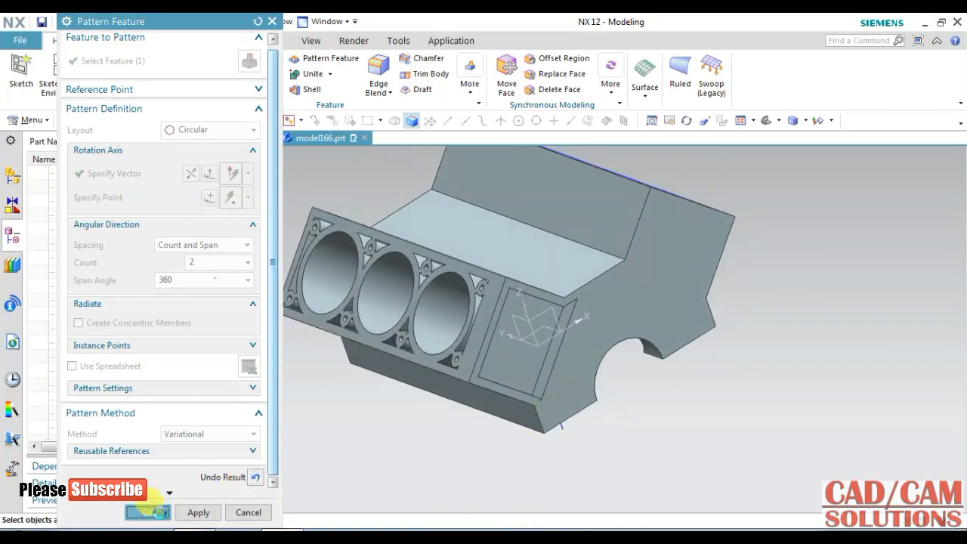
- Start a sketch on the XZ datum plane with the reversed X axis as the horizontal reference
scroll(348, 447, "down", 2)
middle_click_drag(345, 447, 458, 434)
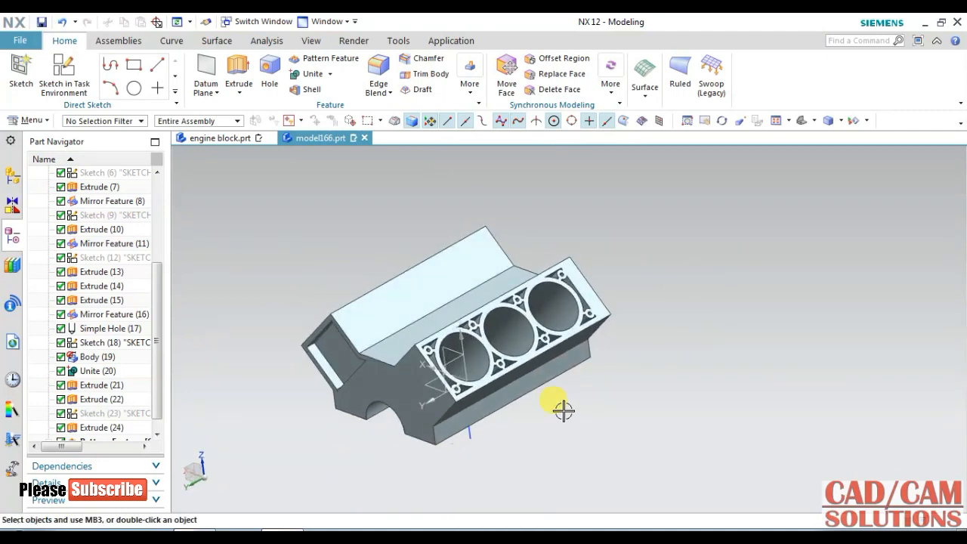
scroll(687, 399, "up", 4)
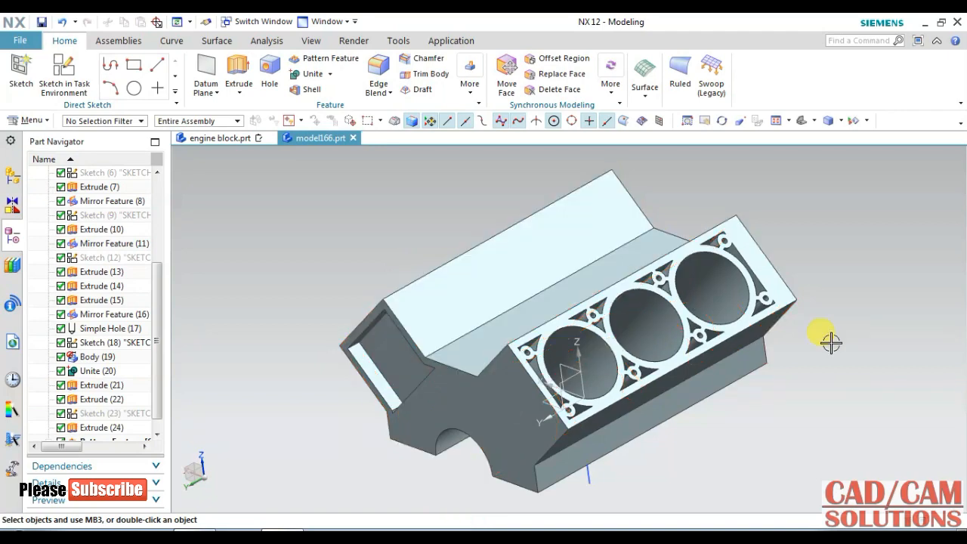
left_click(64, 79)
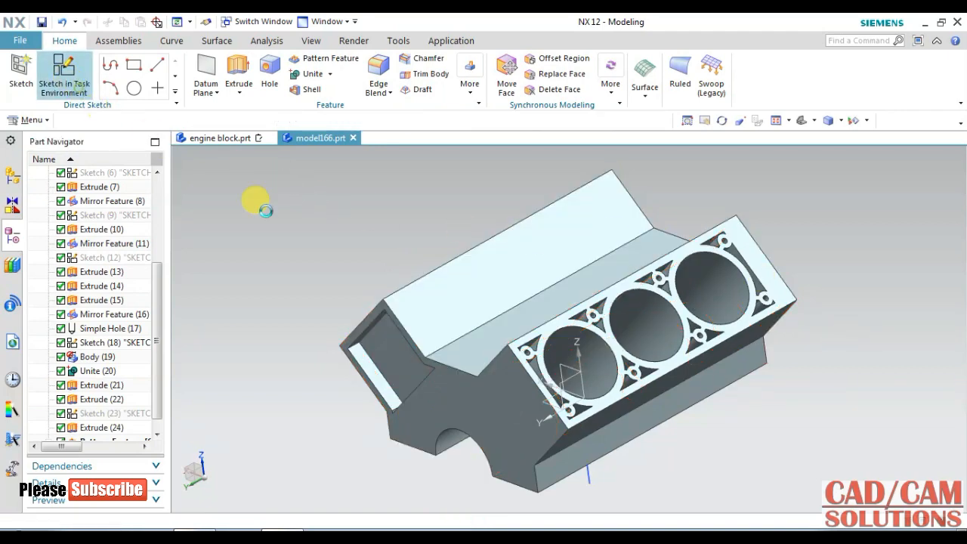
left_click(566, 363)
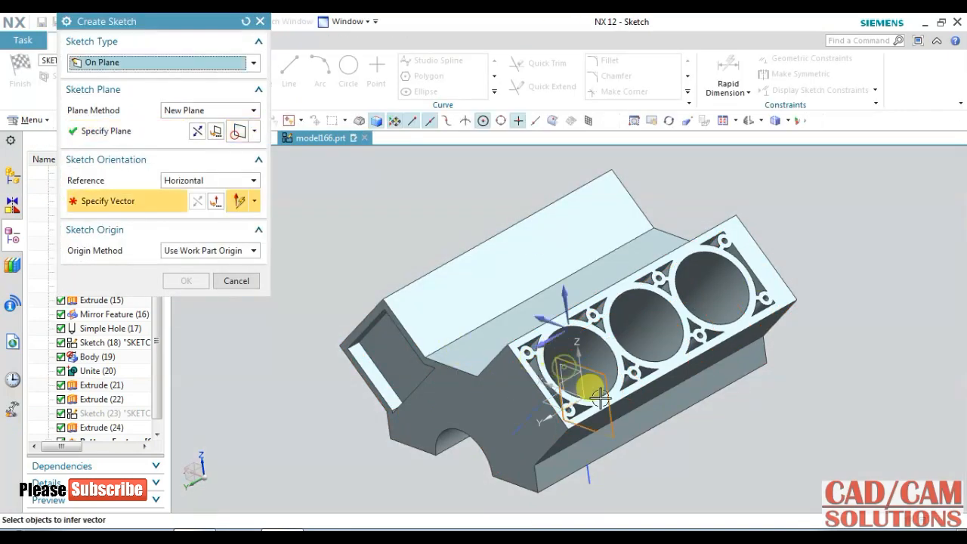
left_click(538, 321)
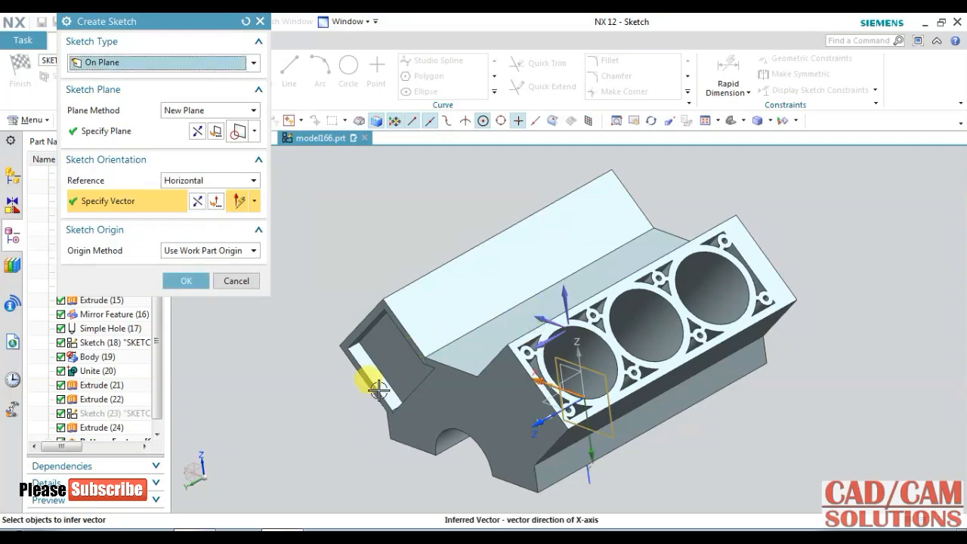
left_click(198, 203)
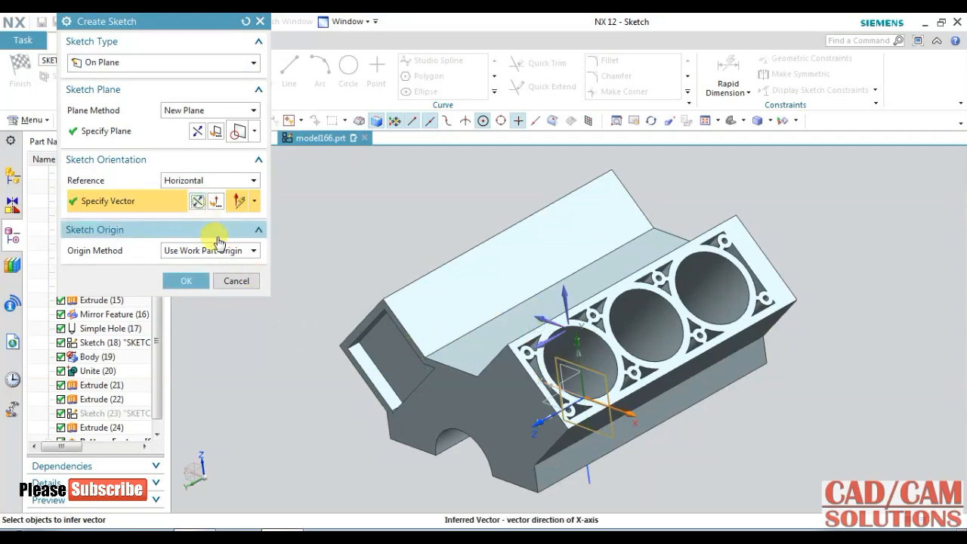
left_click(187, 280)
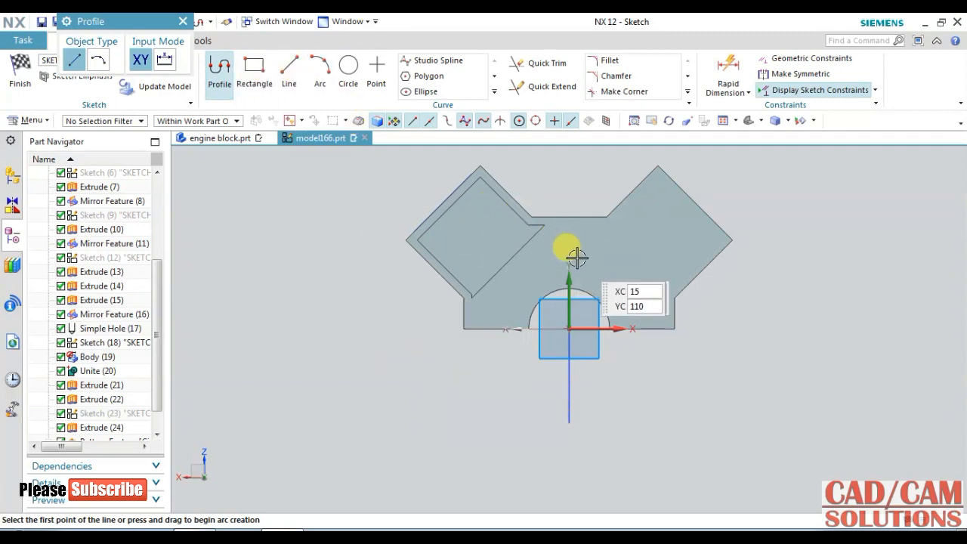
- Draw a half profile: a vertical line about 110 mm long, a slanted line about 120 mm long at 48°, and a short horizontal line
left_click(503, 372)
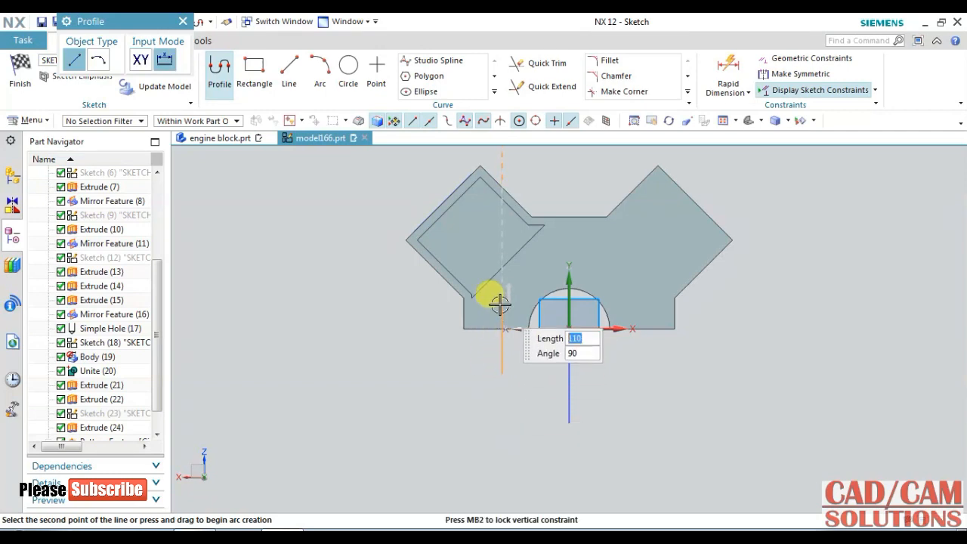
left_click(501, 305)
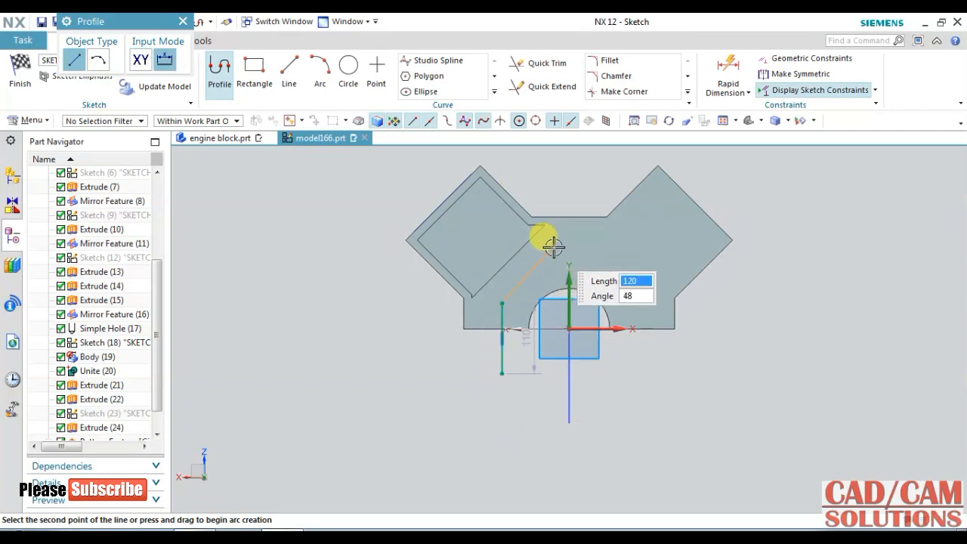
left_click(554, 245)
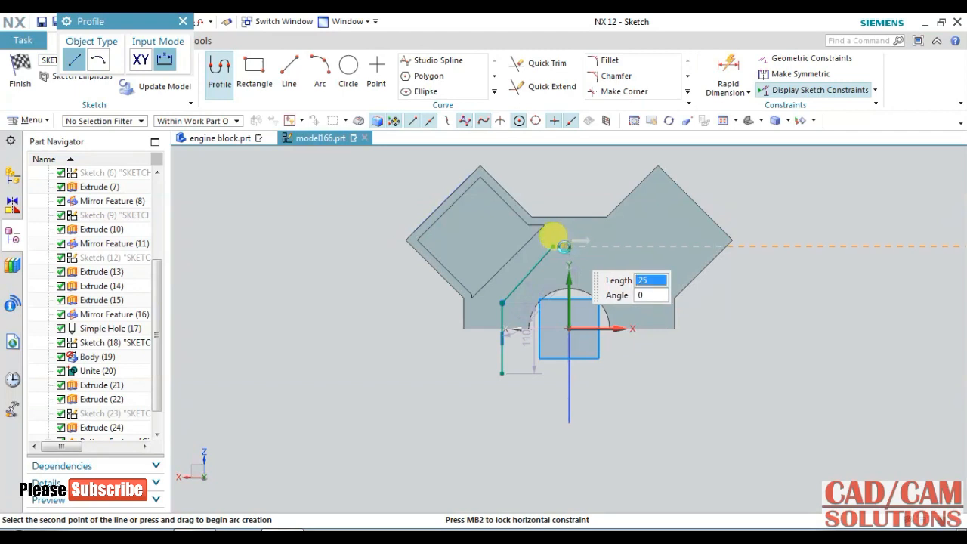
left_click(565, 246)
left_click(217, 68)
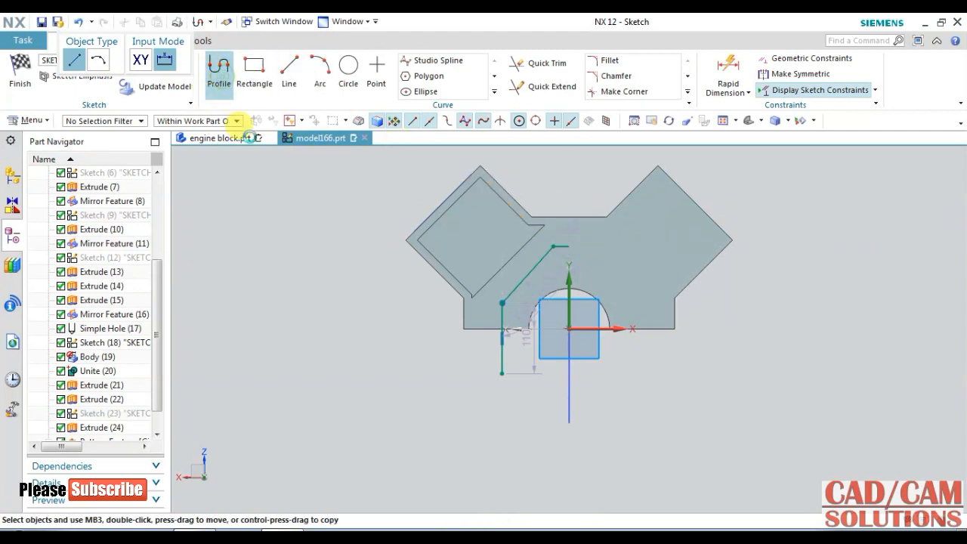
- Constrain the free end of the short horizontal line to lie on the sketch's vertical axis
left_click(570, 247)
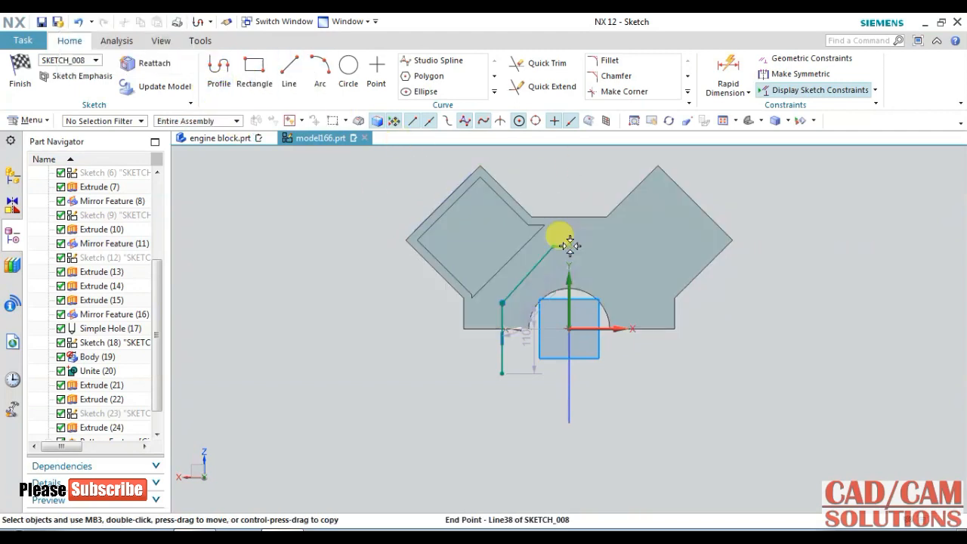
left_click(570, 310)
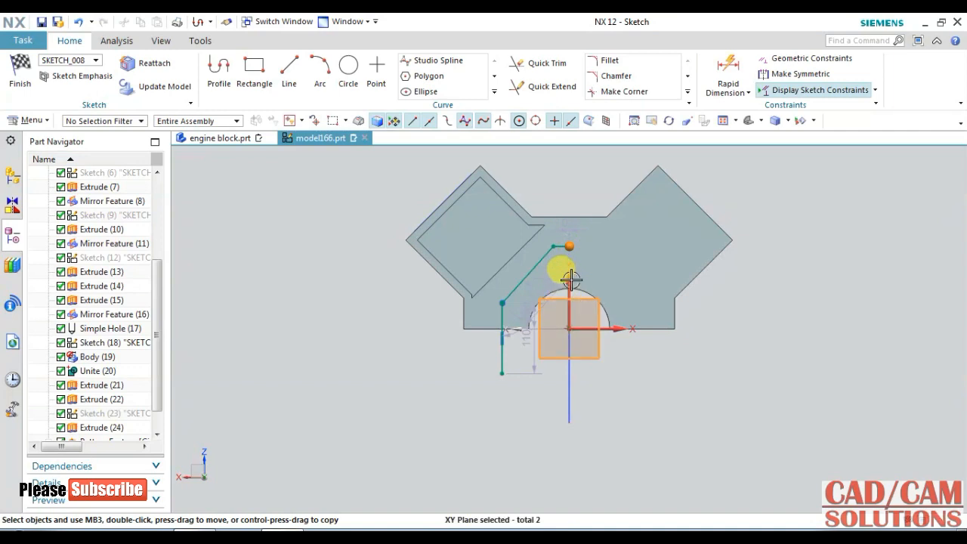
left_click(572, 328)
left_click(570, 328)
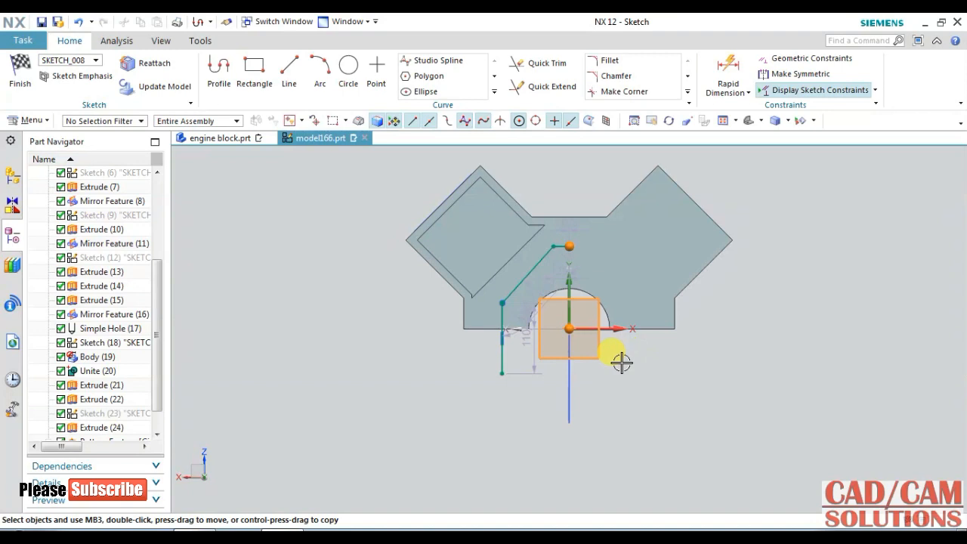
left_click(567, 305)
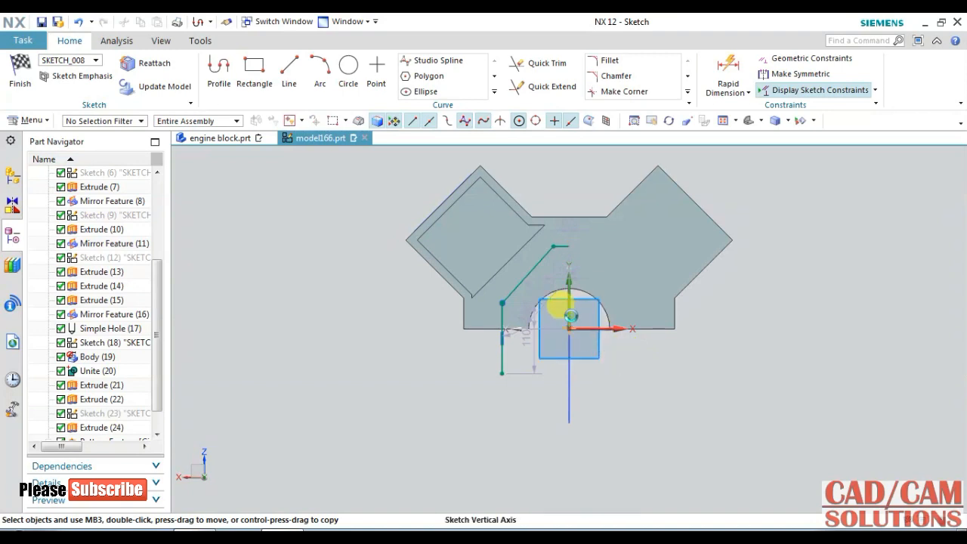
left_click(569, 244)
left_click(594, 222)
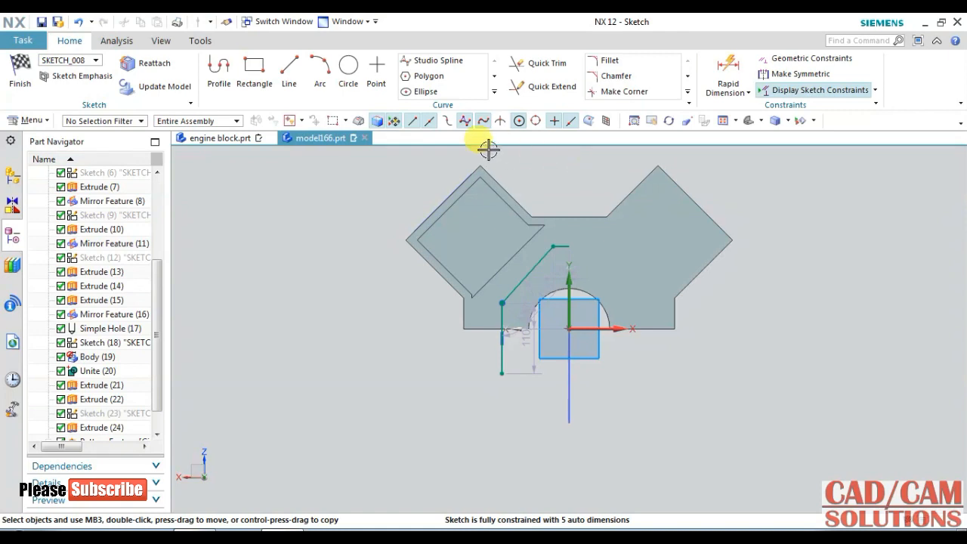
- Complete the closed profile symmetrically about the vertical axis, dimensioned 18, 150, 206 and 19.1 mm, and finish the sketch
left_click(289, 76)
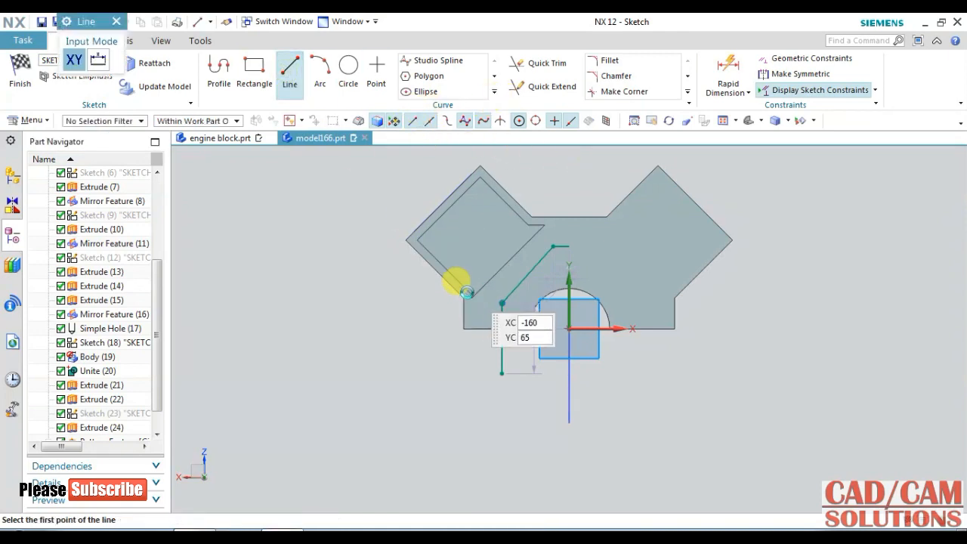
left_click(502, 373)
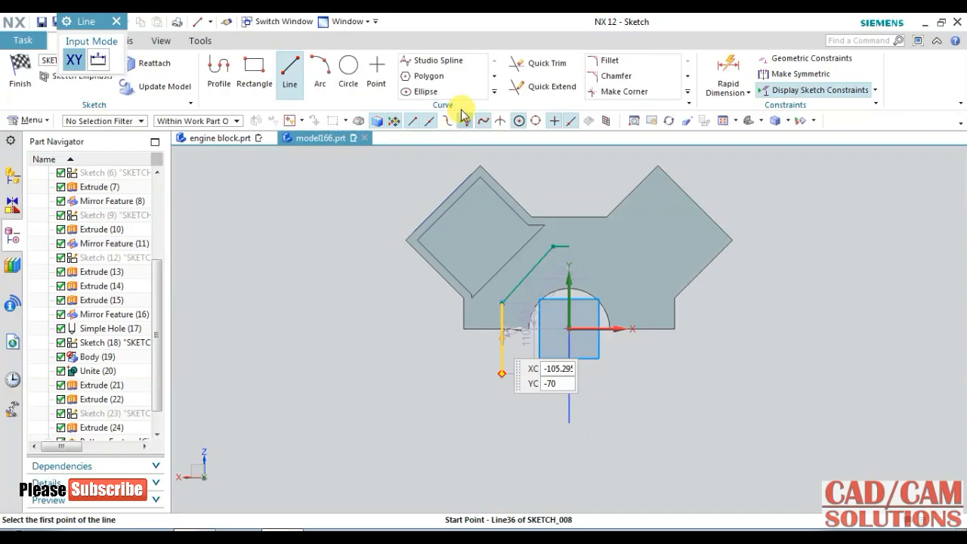
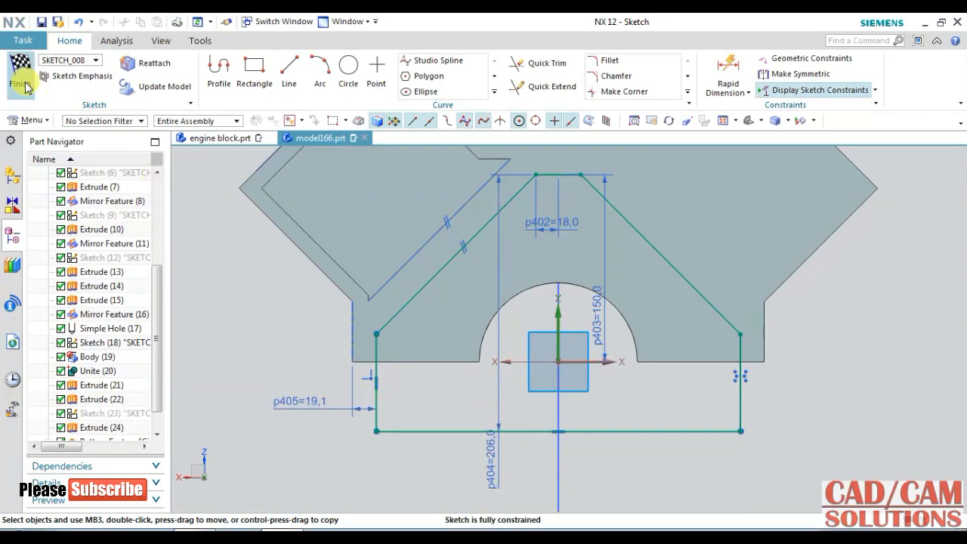
left_click(17, 83)
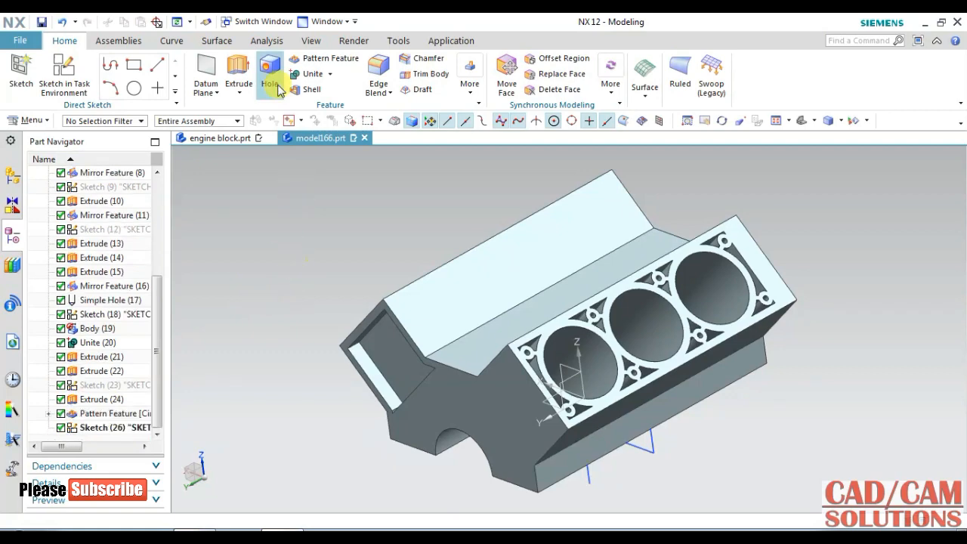
- Extrude the new closed profile by 241.3-19.05 mm, subtracting it from the engine block
left_click(238, 68)
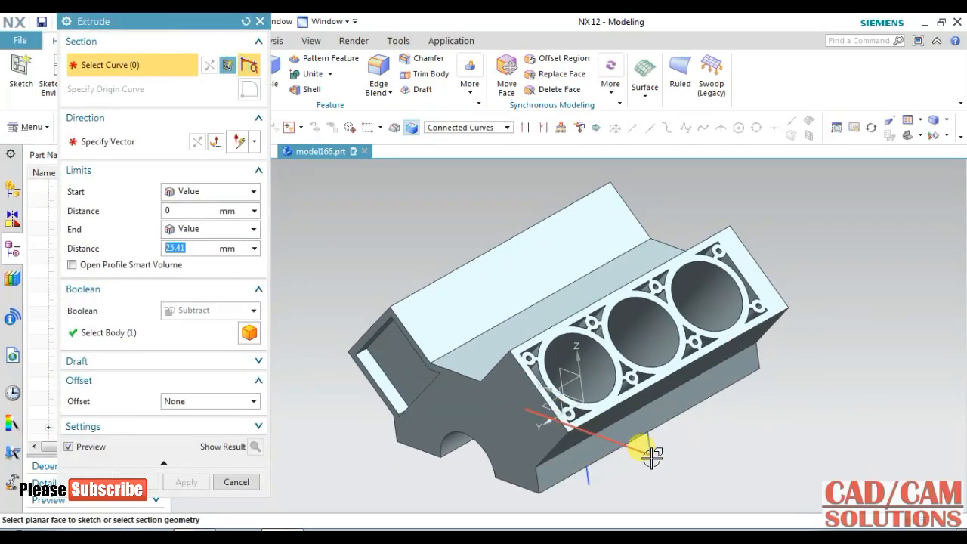
left_click(652, 456)
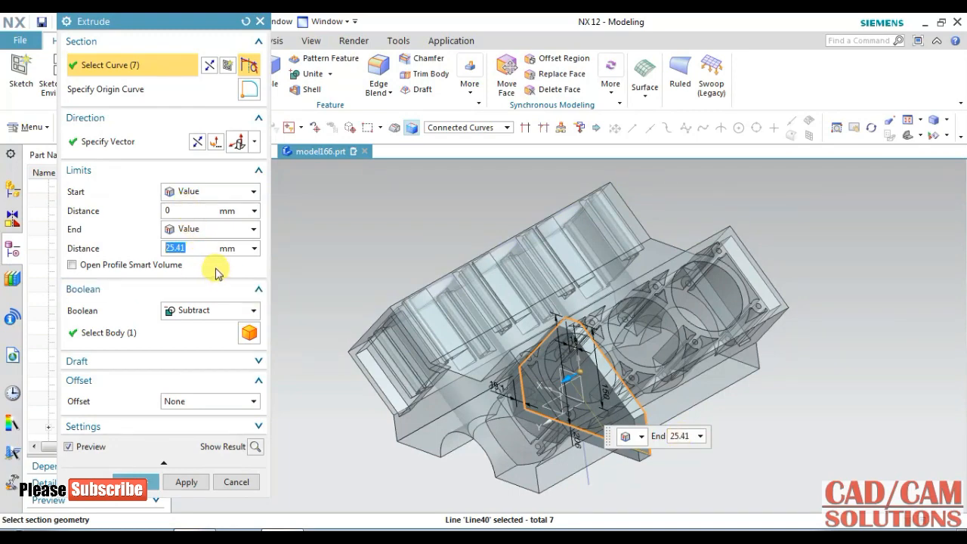
type("2")
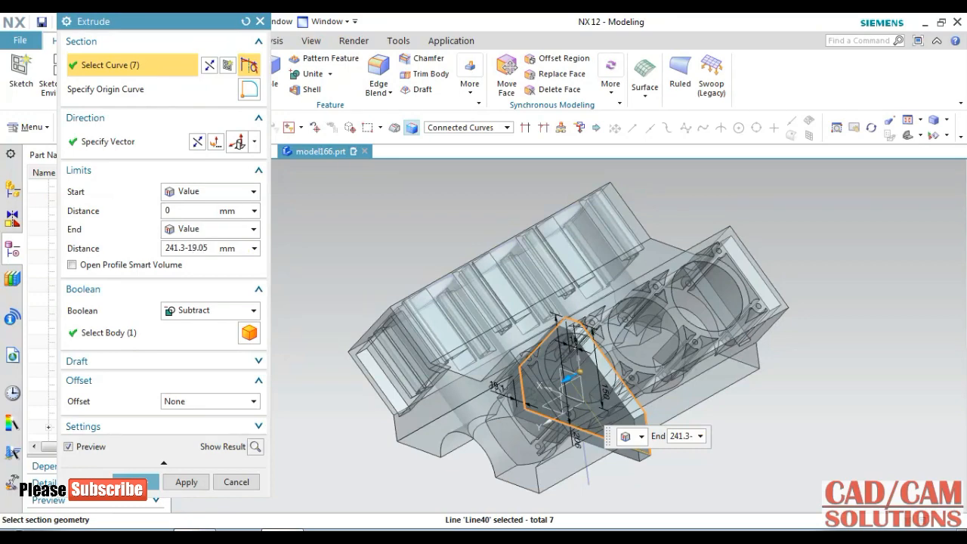
left_click(186, 482)
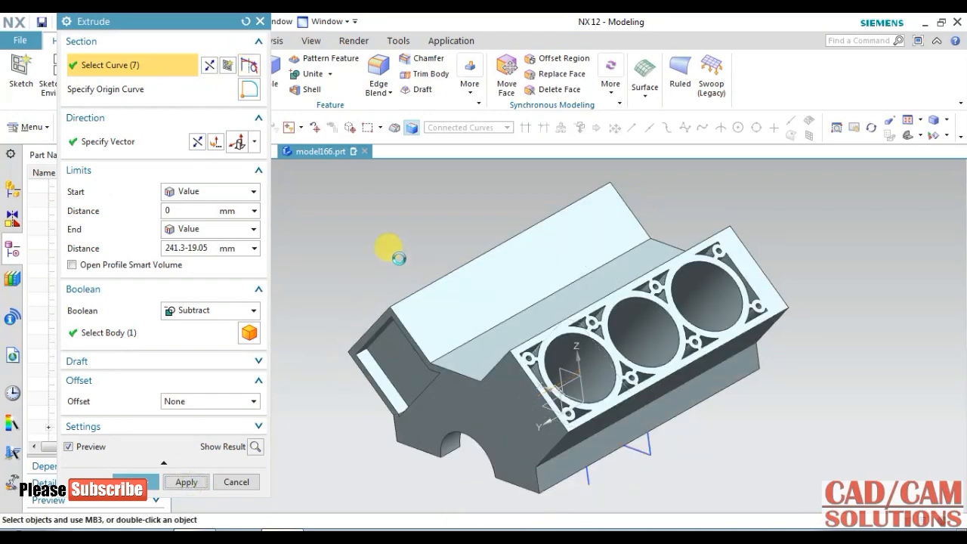
- Extrude the same profile in the reversed direction by 266.7-19.05 mm, subtracting it from the block's other half
middle_click_drag(691, 453, 668, 338)
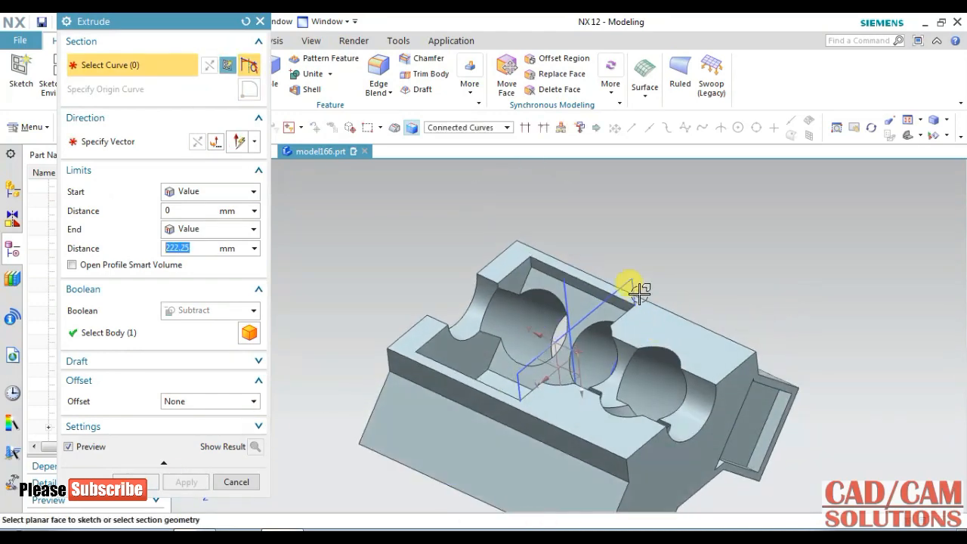
left_click(616, 269)
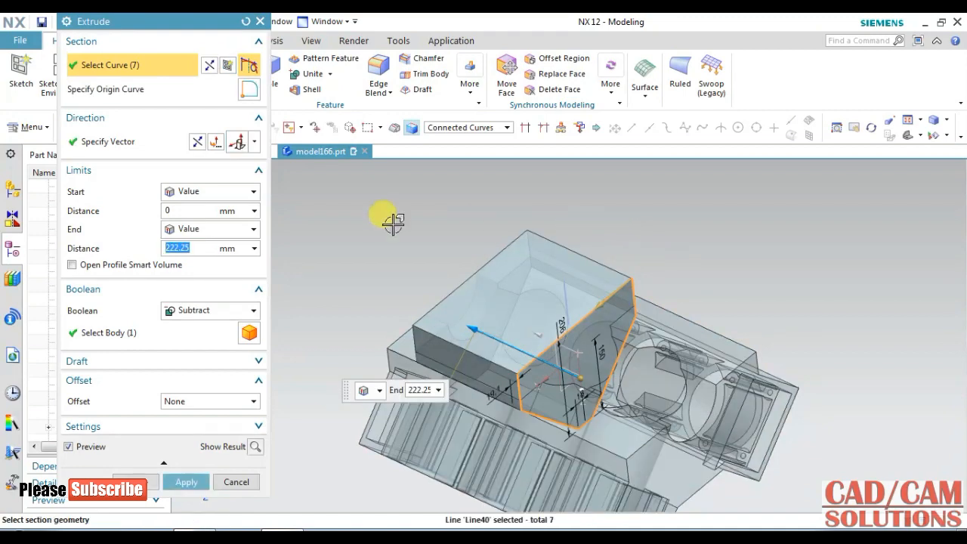
left_click(197, 142)
left_click(203, 245)
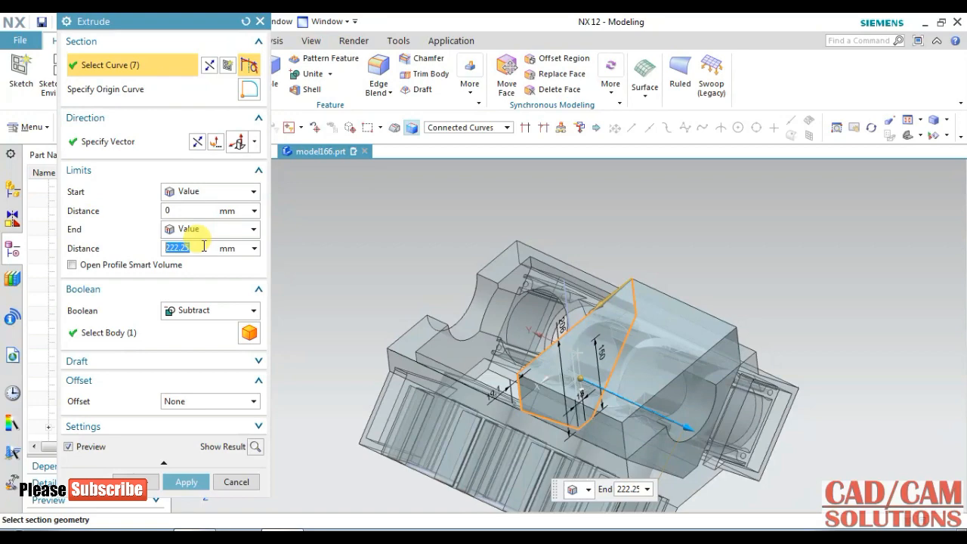
type("2")
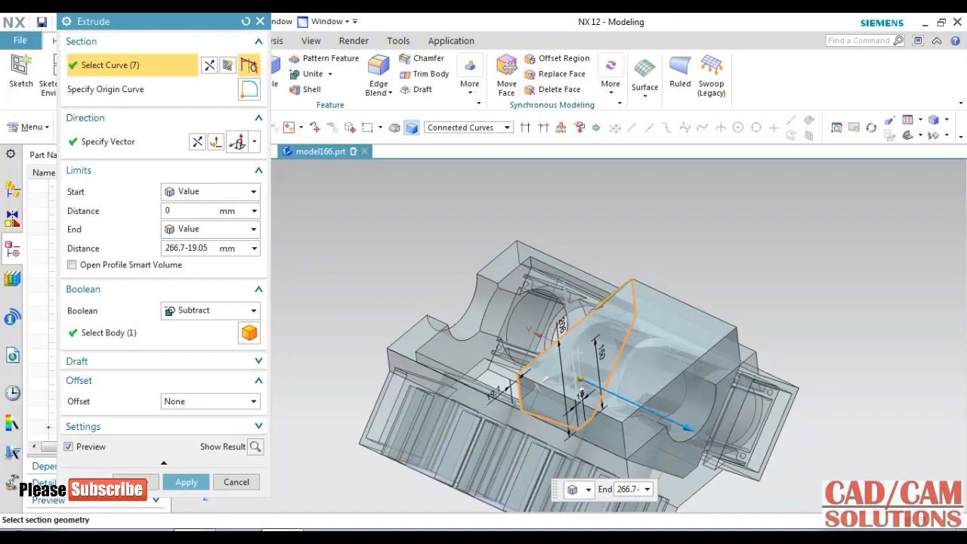
left_click(149, 482)
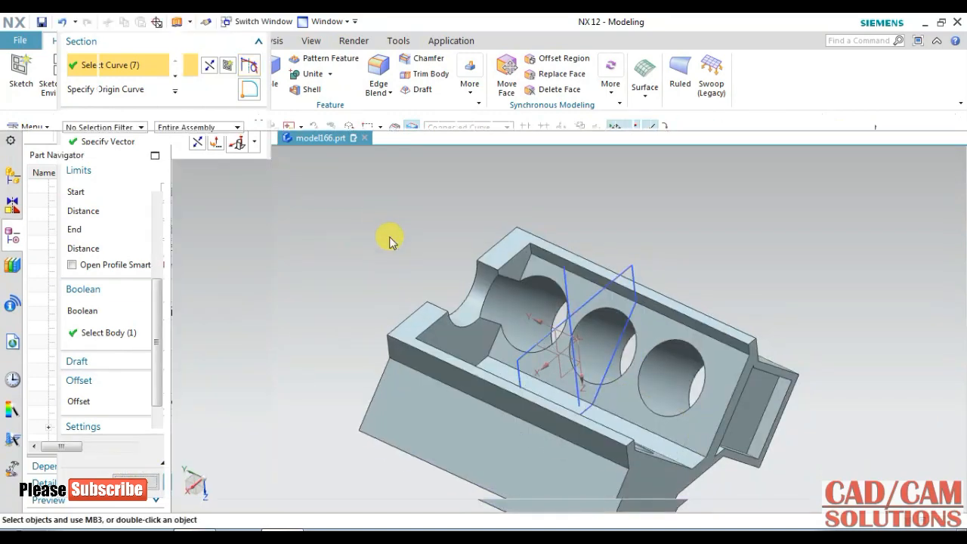
- Edit the last crankcase cut, Extrude (28), and set its end distance to 241.3-19.05 mm
mouse_move(391, 233)
middle_mouse_down()
mouse_move(398, 250)
mouse_move(398, 229)
mouse_move(388, 237)
middle_mouse_up()
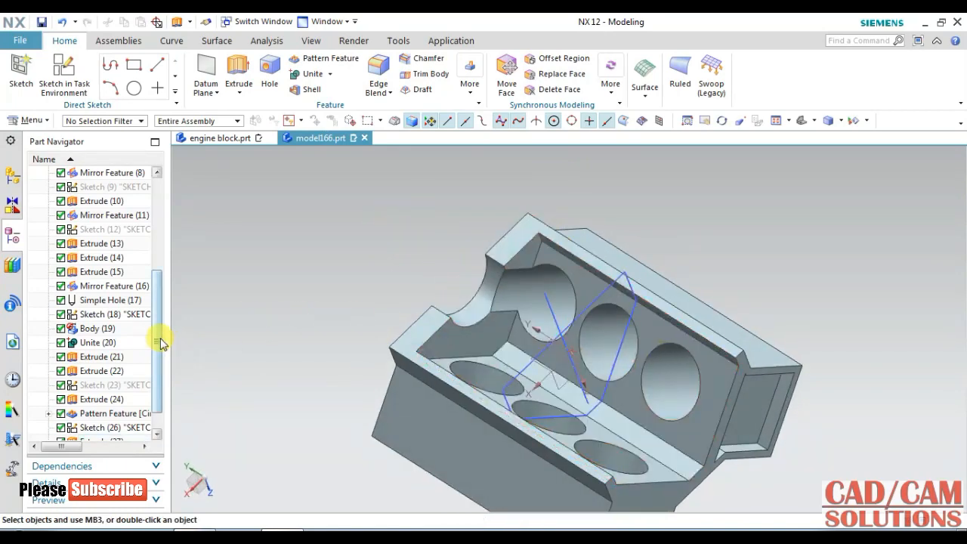
left_click_drag(158, 336, 158, 368)
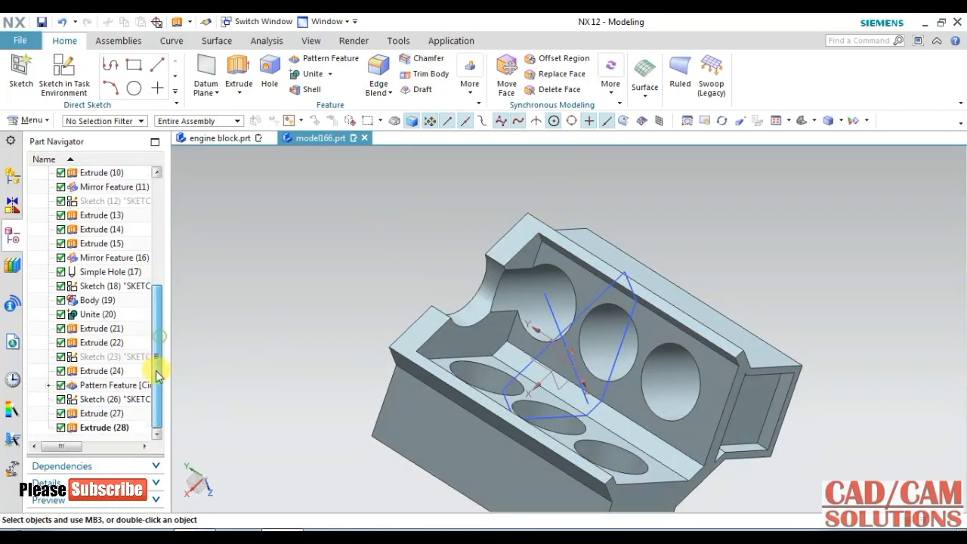
double_click(117, 428)
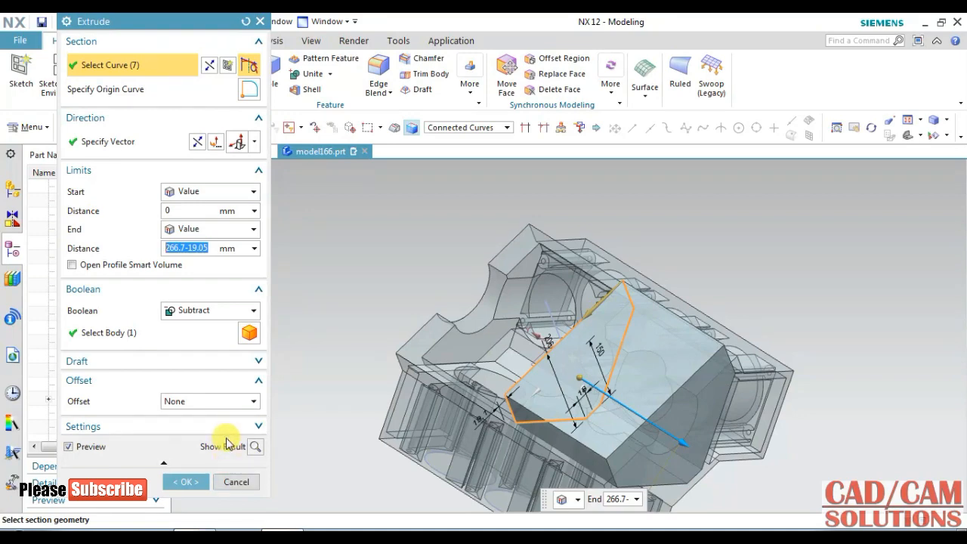
type("2")
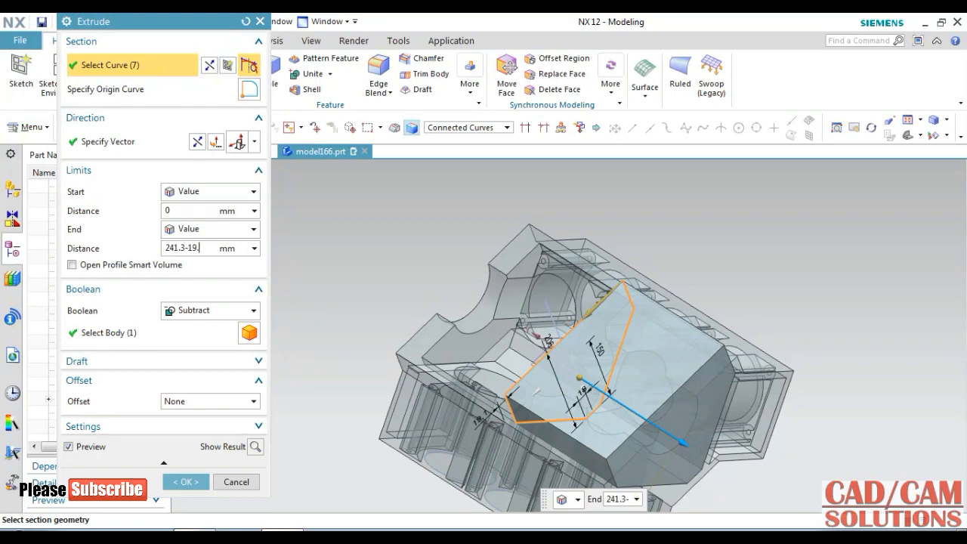
key("Return")
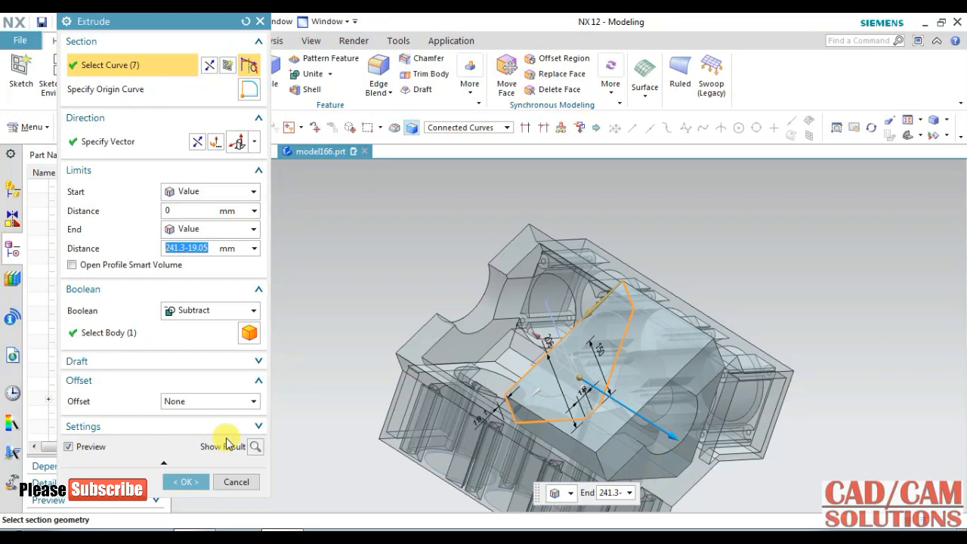
left_click(186, 482)
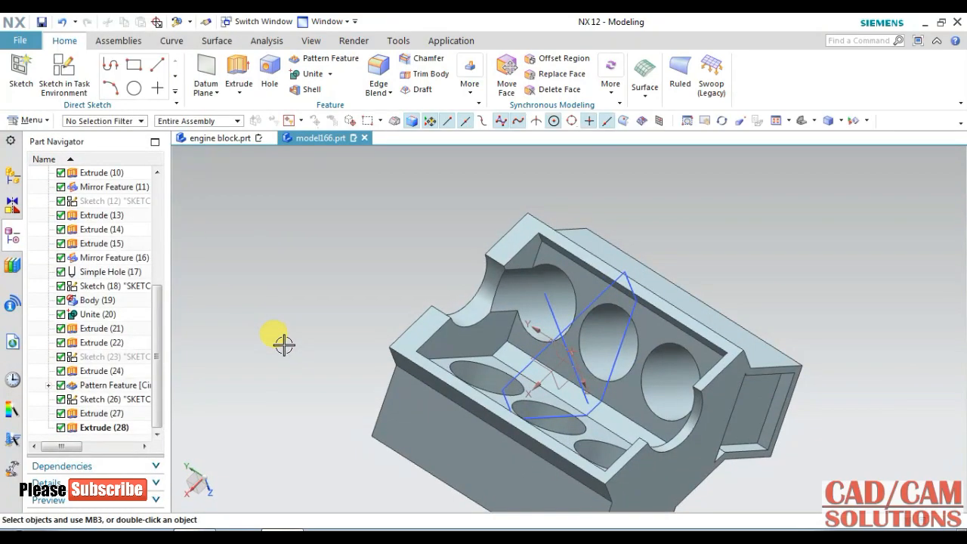
- Edit the last crankcase cut, Extrude (28), and set its end distance to 266.7-19.05 mm
double_click(104, 427)
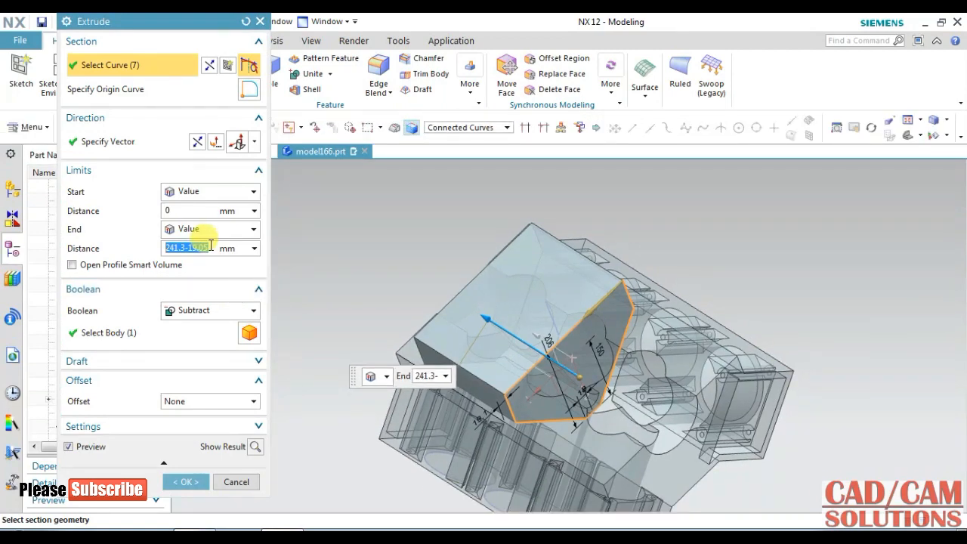
type("266")
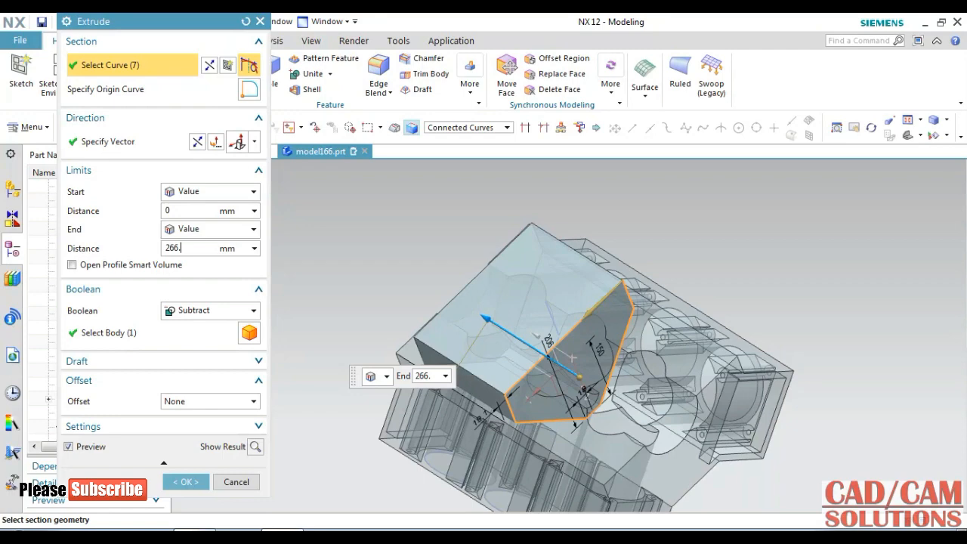
type(".7-19.05")
key("Return")
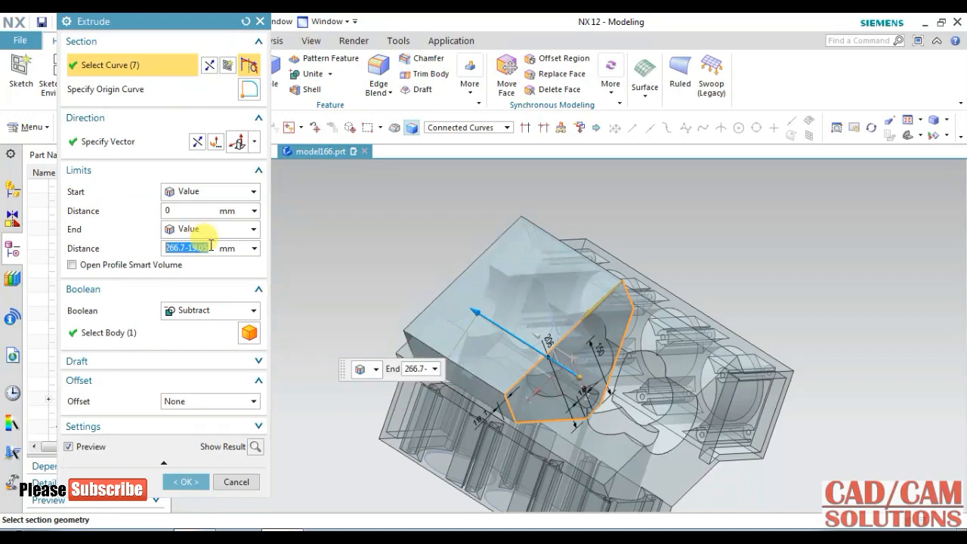
left_click(185, 482)
middle_click_drag(296, 319, 355, 361)
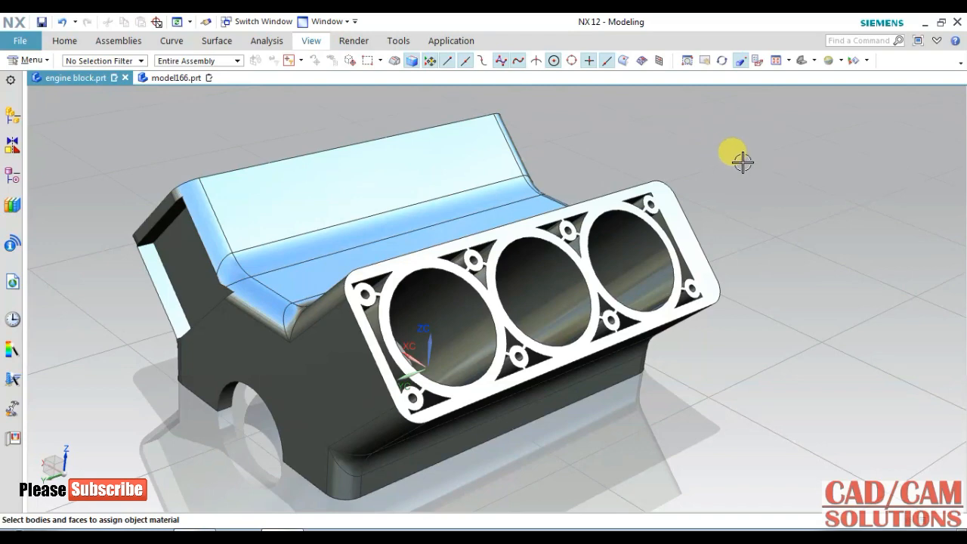
middle_click_drag(676, 349, 759, 340)
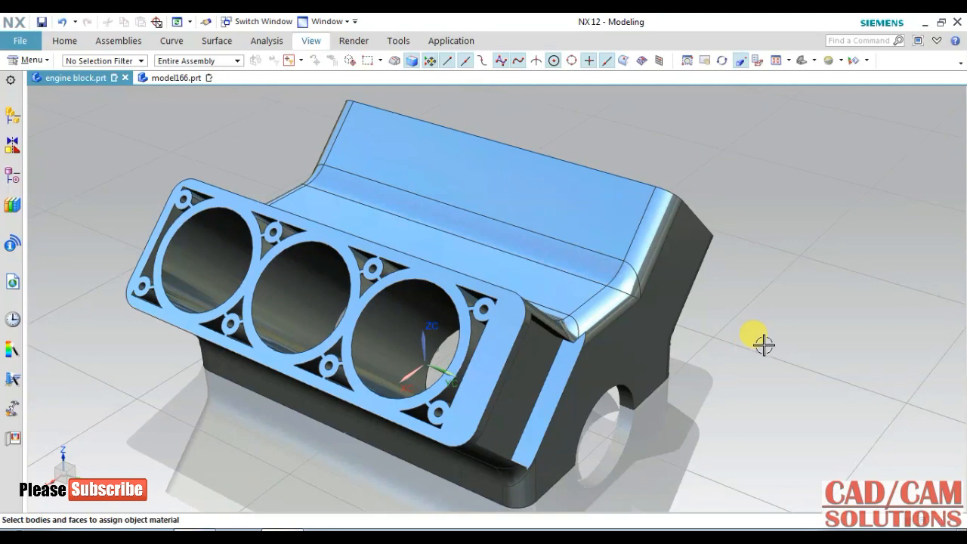
left_click(801, 62)
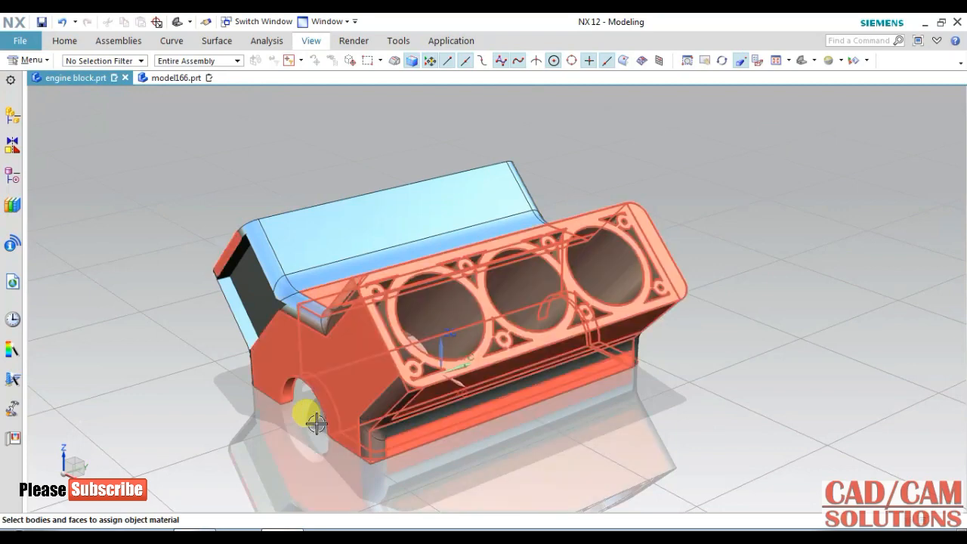
scroll(309, 412, "up", 2)
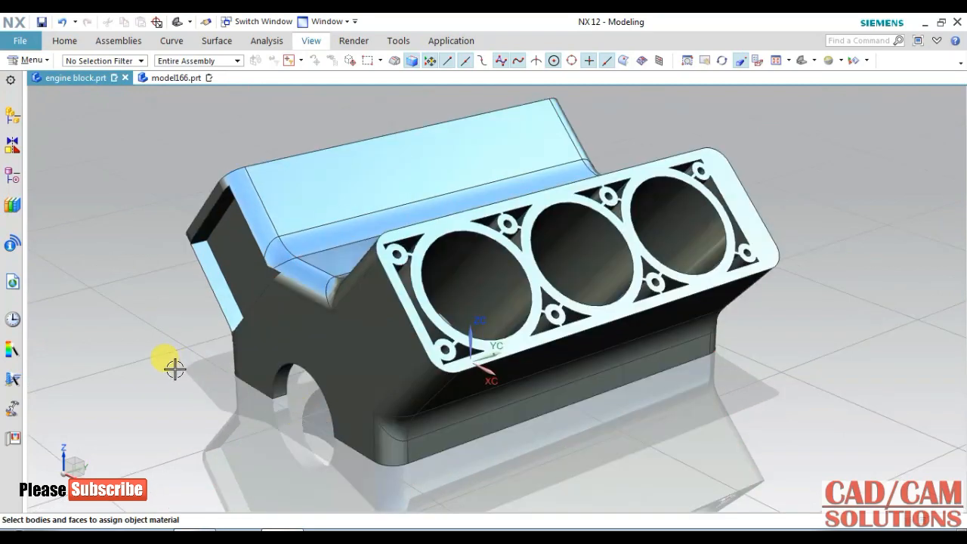